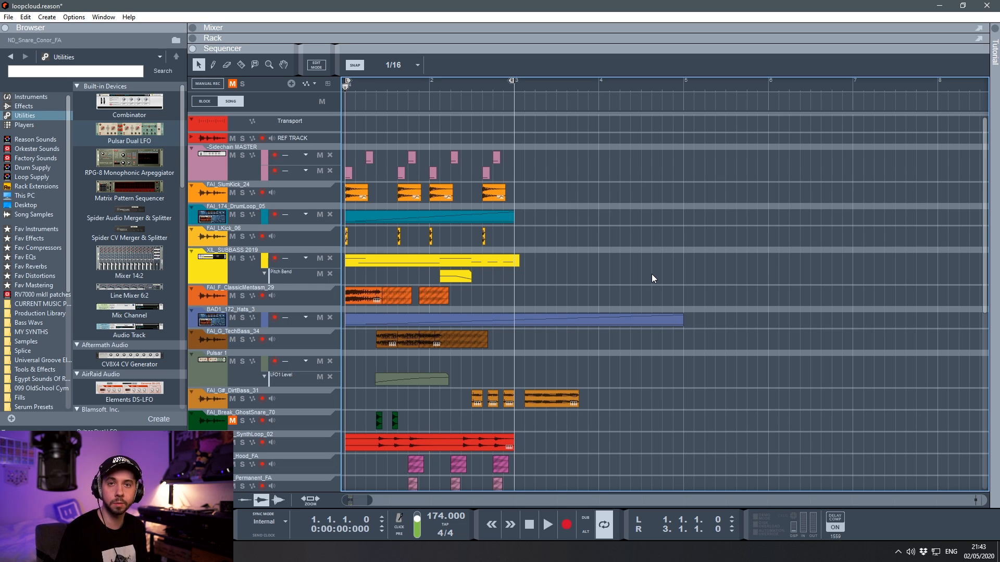
Play the looped section of the drum and bass project from bar 1 to bar 3 and stop playback.
{"action": "key", "text": "space"}
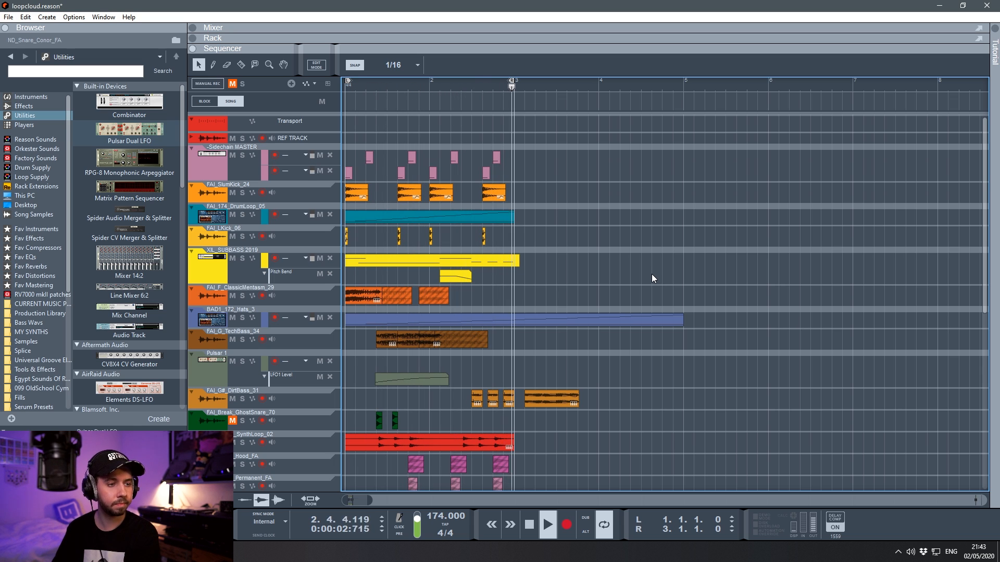
{"action": "key", "text": "space"}
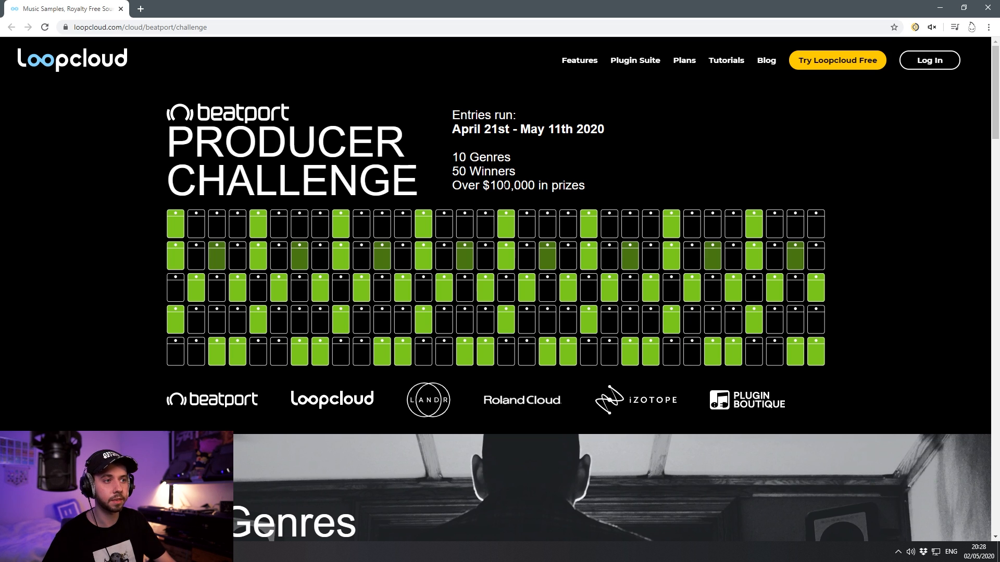
Open the Drum & Bass free trial registration from the Beatport Producer Challenge page on the Loopcloud website.
{"action": "scroll", "coordinate": [634, 227], "scroll_direction": "down", "scroll_amount": 10}
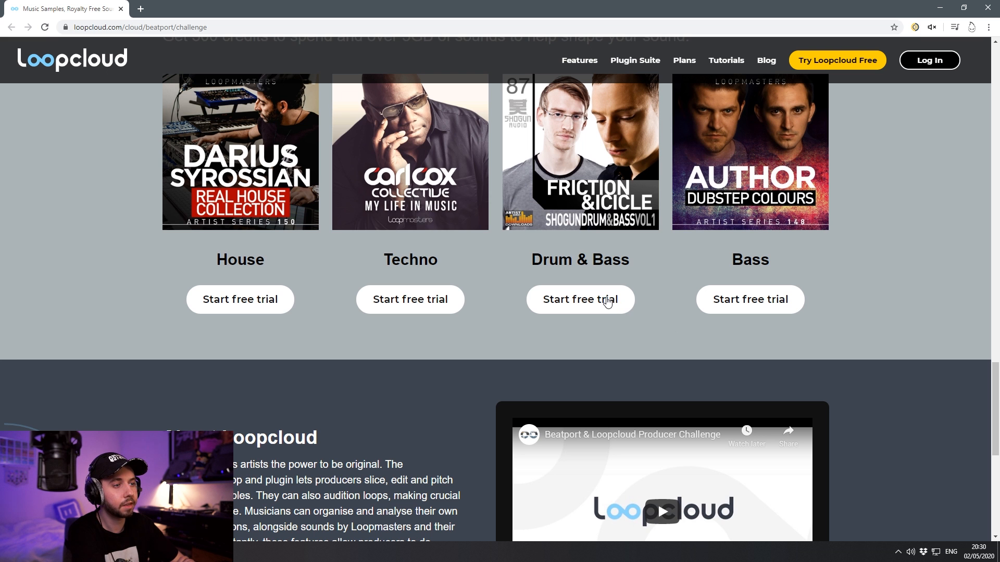
{"action": "left_click", "coordinate": [606, 299]}
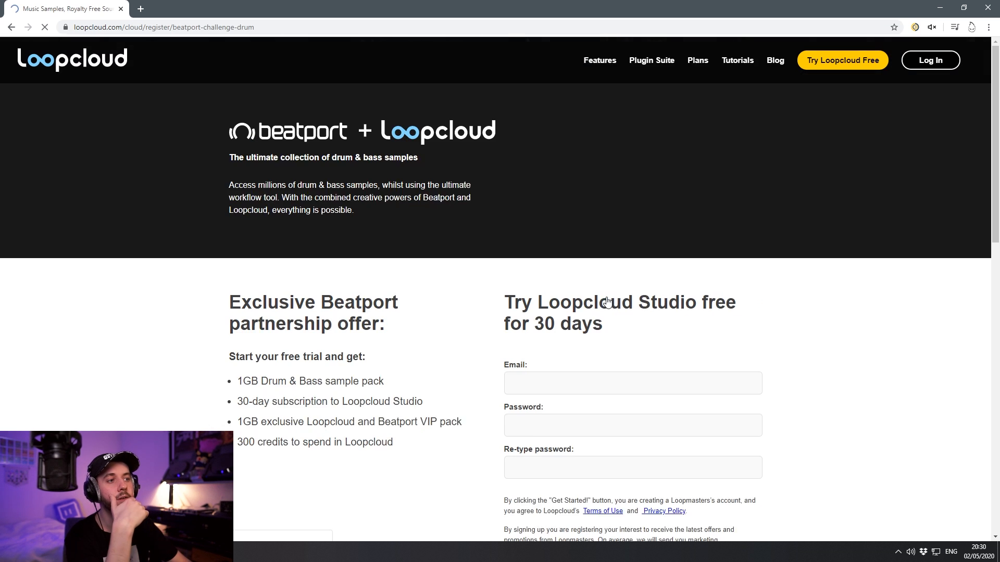
{"action": "scroll", "coordinate": [579, 305], "scroll_direction": "down", "scroll_amount": 3}
{"action": "scroll", "coordinate": [567, 308], "scroll_direction": "up", "scroll_amount": 2}
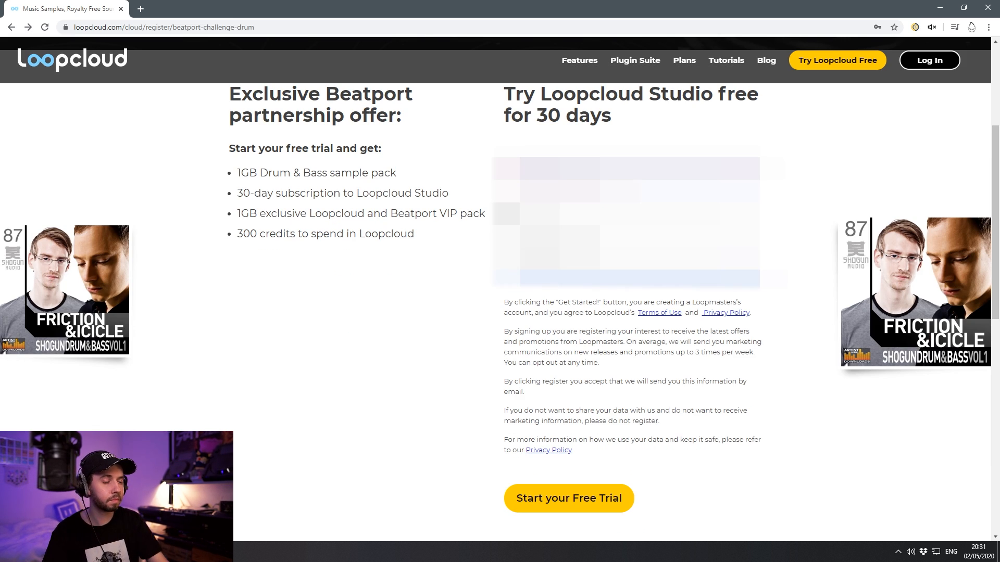
Submit the Loopcloud Studio free trial registration and continue through the plan selection.
{"action": "left_click", "coordinate": [585, 497]}
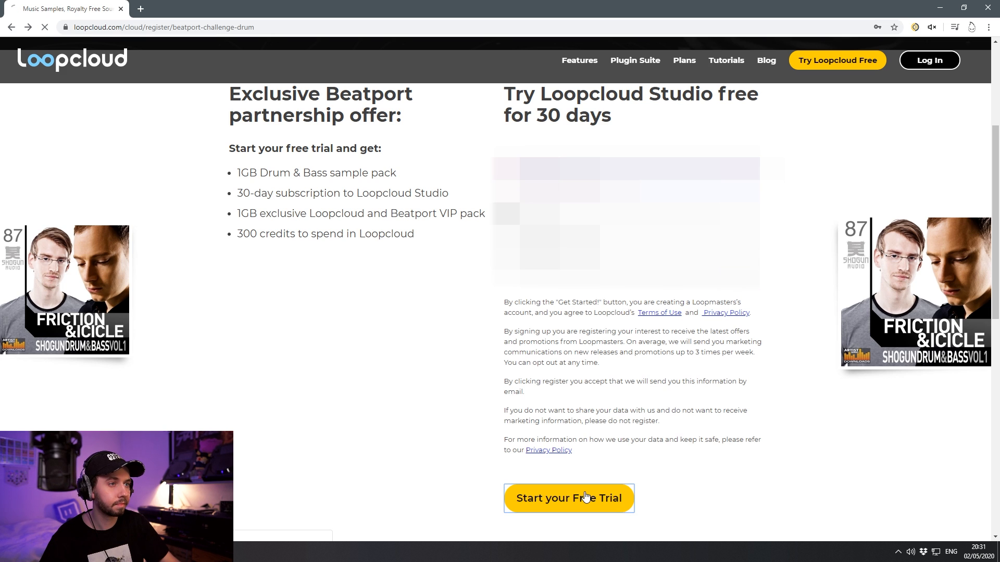
{"action": "left_click", "coordinate": [396, 424]}
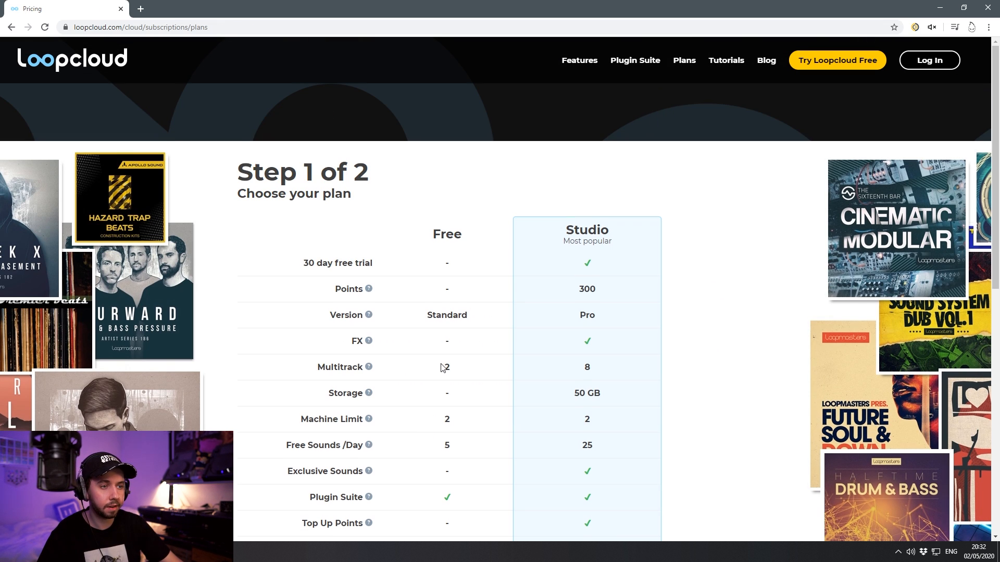
{"action": "scroll", "coordinate": [444, 375], "scroll_direction": "down", "scroll_amount": 4}
{"action": "left_click", "coordinate": [443, 431]}
{"action": "left_click", "coordinate": [501, 506]}
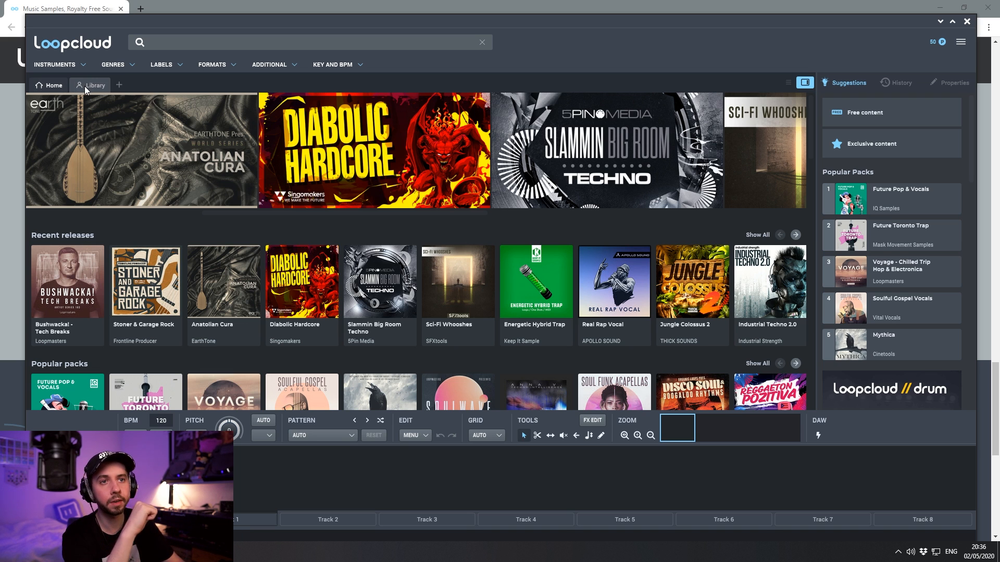
In the Loopcloud app's library, expand the Friction & Icicle pack down to the FAI_Death_Reece folder within FAI_Bass_Multis.
{"action": "left_click", "coordinate": [85, 85]}
{"action": "left_click", "coordinate": [35, 129]}
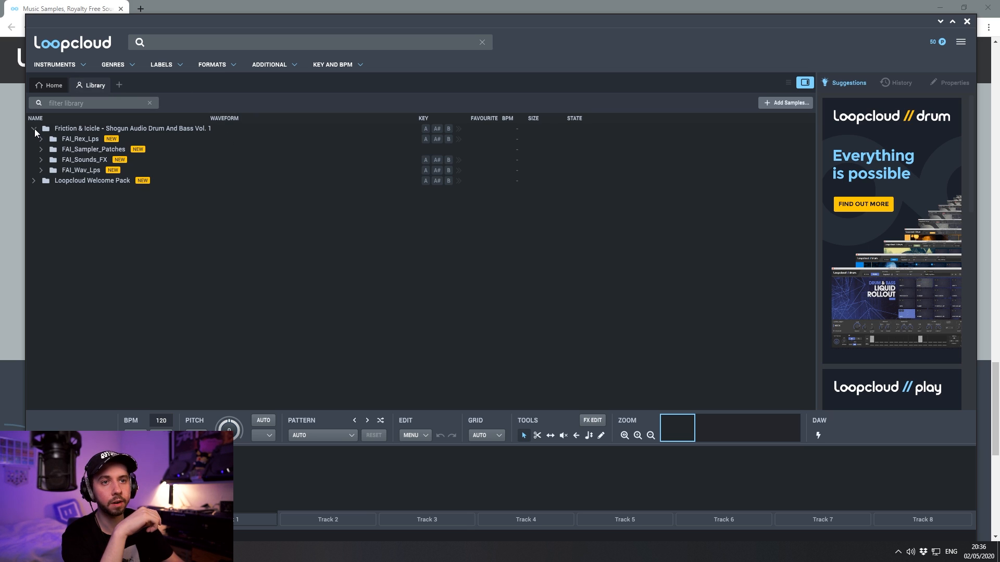
{"action": "left_click", "coordinate": [40, 159]}
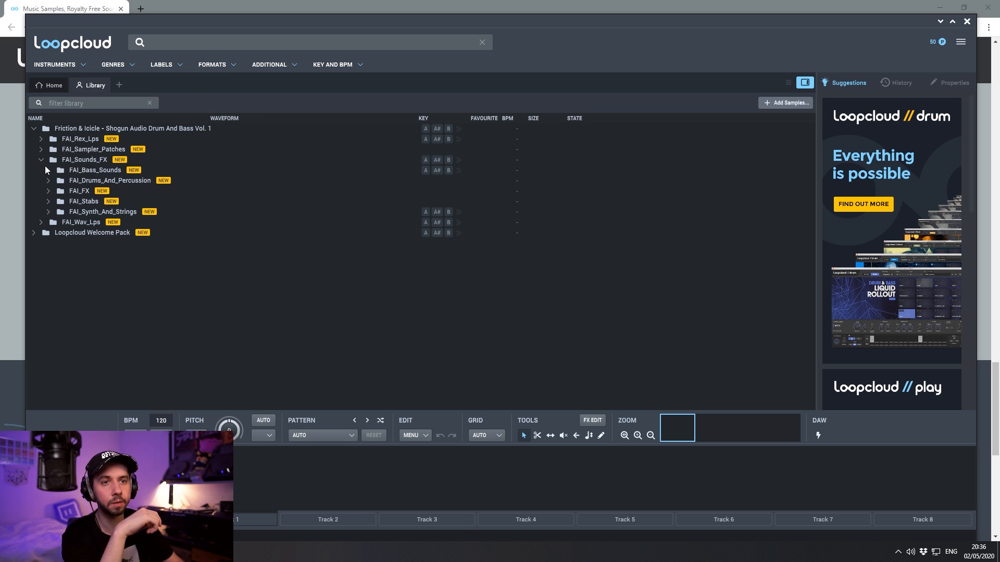
{"action": "left_click", "coordinate": [49, 171]}
{"action": "left_click", "coordinate": [55, 181]}
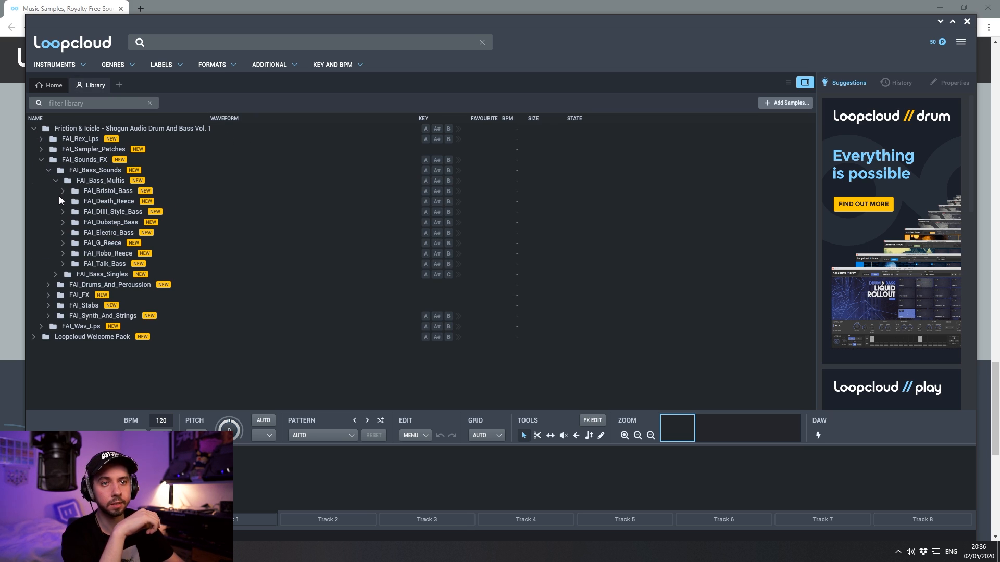
{"action": "left_click", "coordinate": [63, 201]}
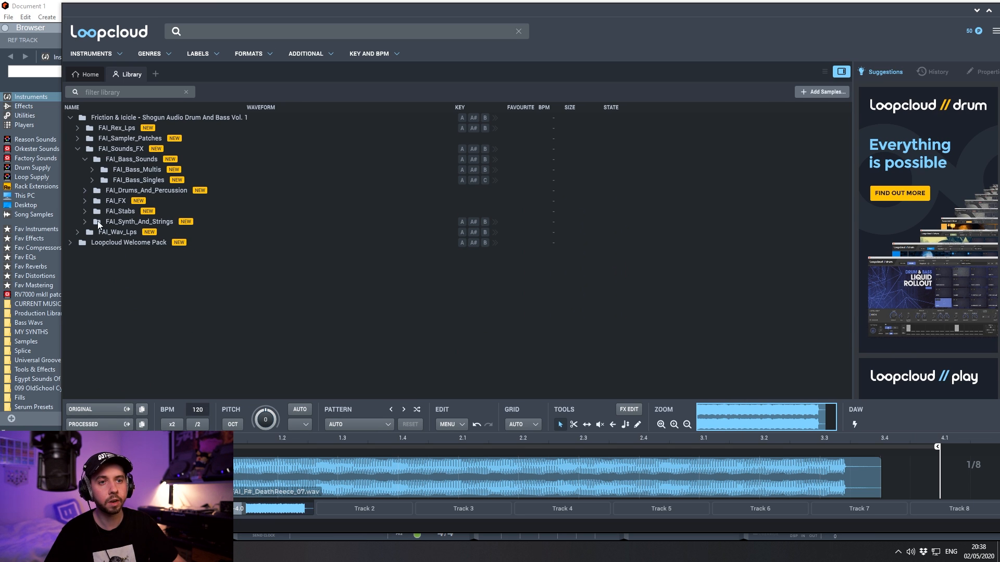
Open the FAI_Kicks folder under FAI_Drums_And_Percussion and audition its break kick samples, including FAI_Break_Kick_08 and FAI_Break_Kick_10.
{"action": "left_click", "coordinate": [84, 191]}
{"action": "left_click", "coordinate": [92, 221]}
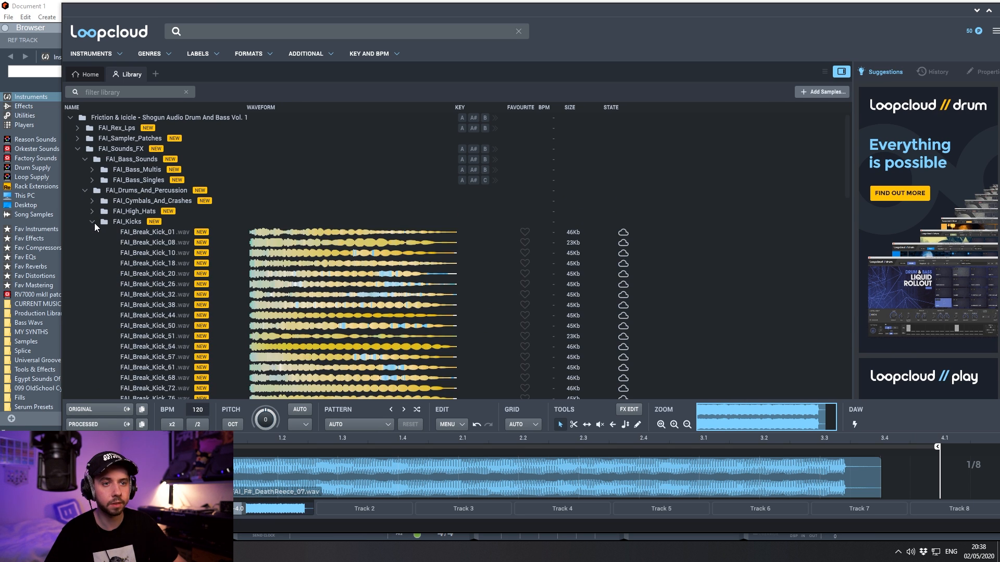
{"action": "left_click", "coordinate": [175, 230]}
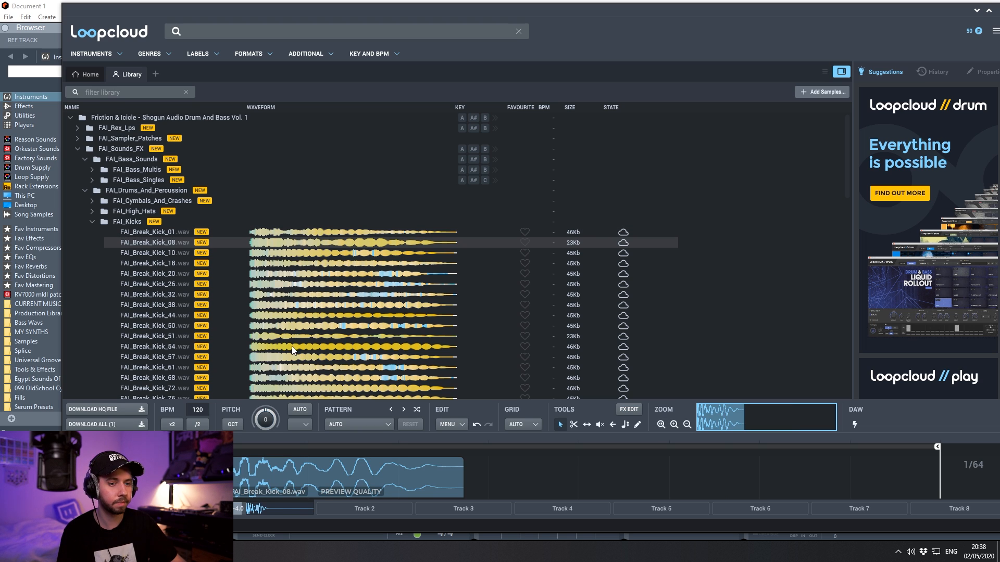
{"action": "key", "text": "Down"}
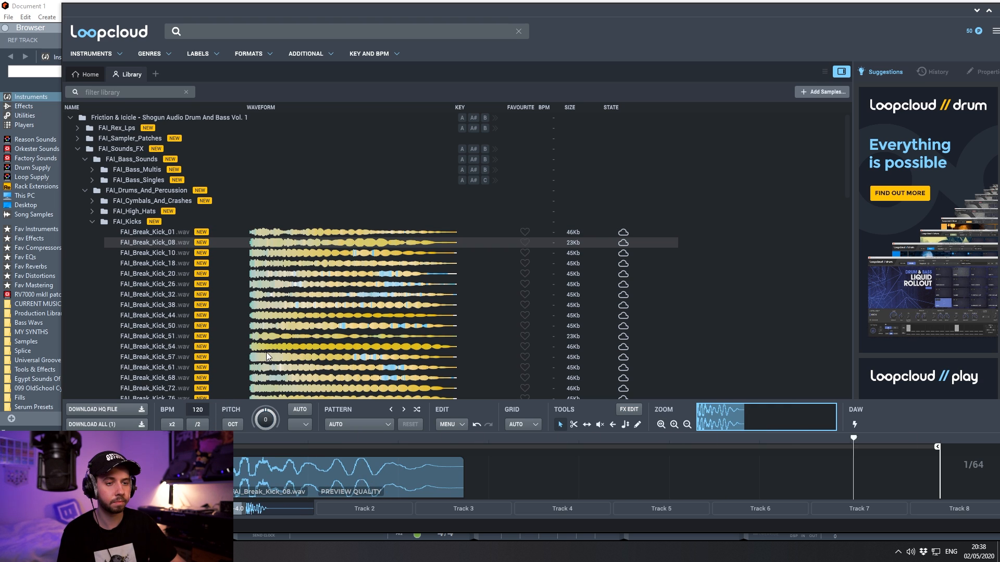
{"action": "key", "text": "Down"}
{"action": "key", "text": "Up"}
{"action": "key", "text": "Down"}
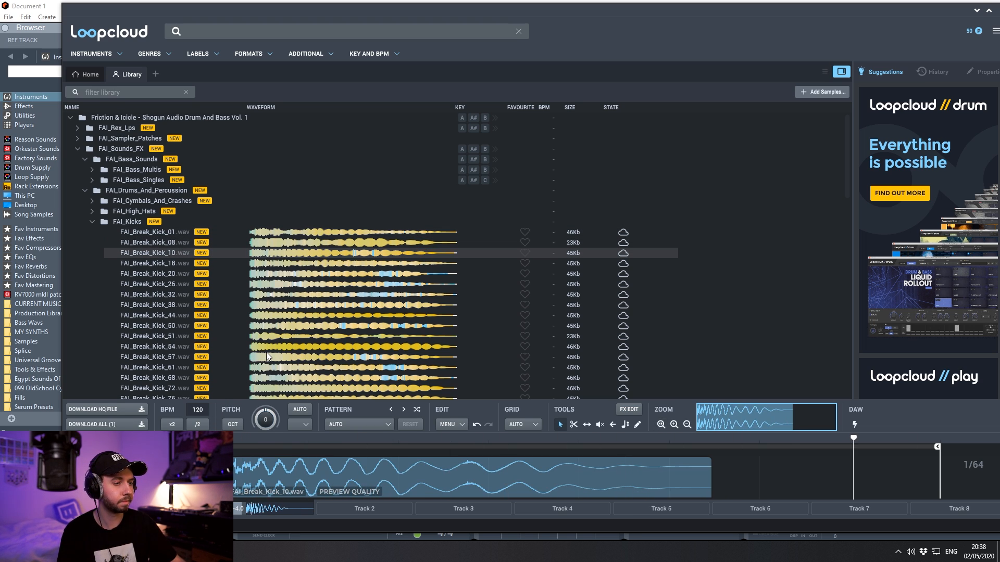
{"action": "key", "text": "Down"}
{"action": "key", "text": "Down"}
{"action": "key", "text": "Down"}
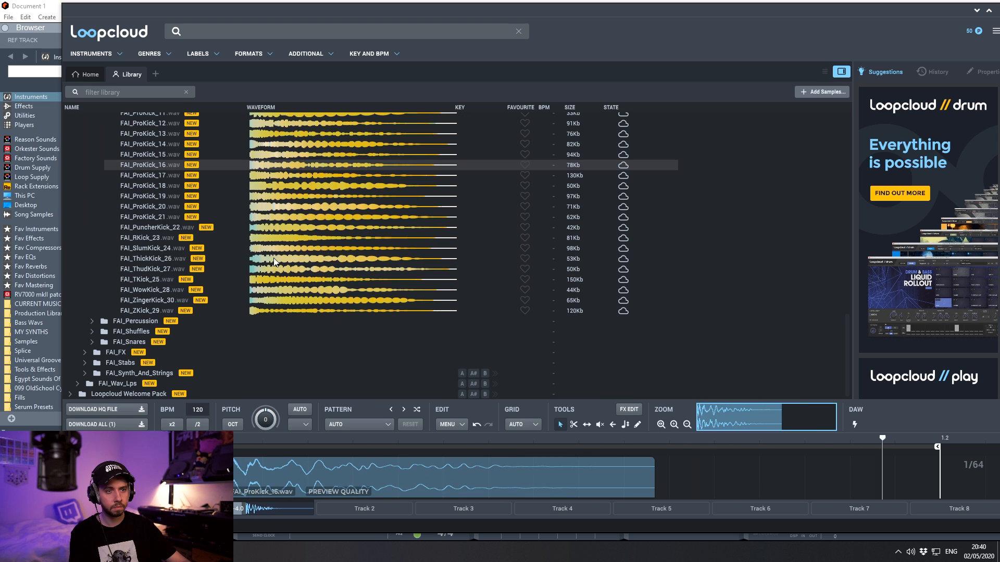
Audition the kick samples FAI_ThickKick_26, FAI_ThudKick_27 and FAI_SlumKick_24.
{"action": "left_click", "coordinate": [280, 261]}
{"action": "left_click", "coordinate": [280, 269]}
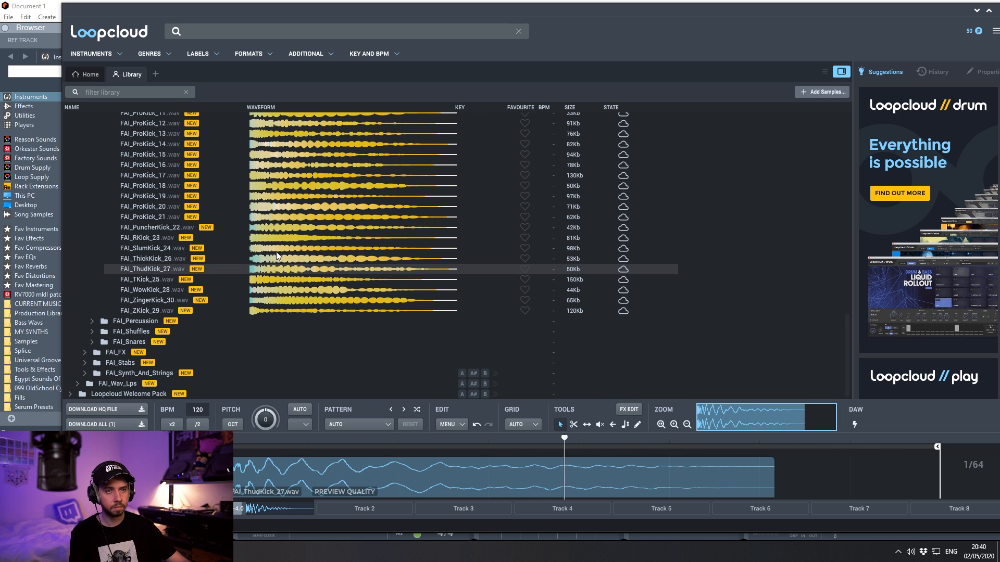
{"action": "left_click", "coordinate": [276, 251]}
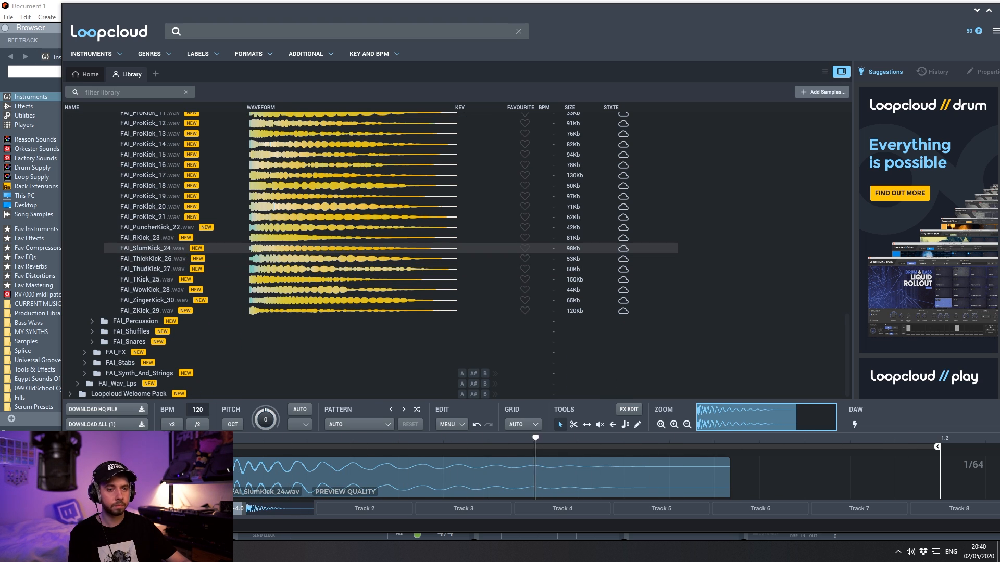
Move the Loopcloud window aside and place FAI_SlumKick_24 in Reason's sequencer as a new audio track at bar 1.
{"action": "double_click", "coordinate": [460, 15]}
{"action": "left_click_drag", "start_coordinate": [460, 14], "coordinate": [568, 0]}
{"action": "left_click_drag", "start_coordinate": [558, 247], "coordinate": [308, 438]}
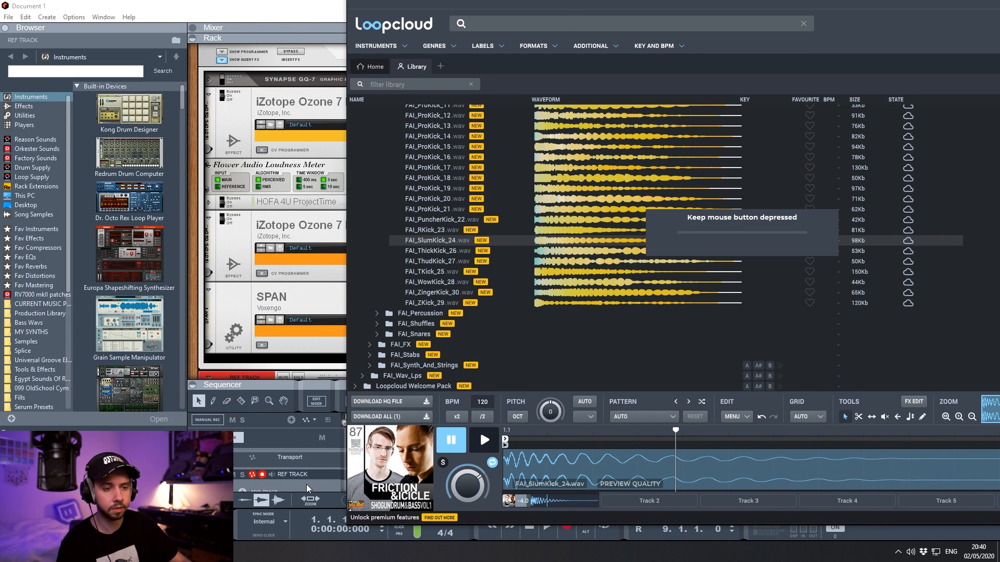
{"action": "left_click_drag", "start_coordinate": [307, 484], "coordinate": [288, 486]}
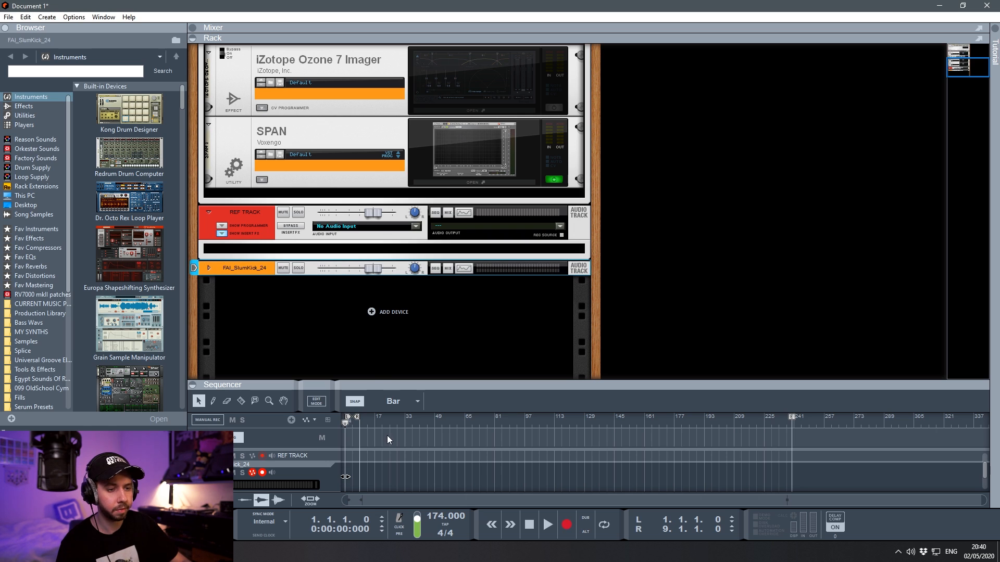
{"action": "left_click", "coordinate": [379, 448]}
{"action": "scroll", "coordinate": [379, 449], "scroll_direction": "up", "scroll_amount": 1}
{"action": "scroll", "coordinate": [391, 500], "scroll_direction": "up", "scroll_amount": 10}
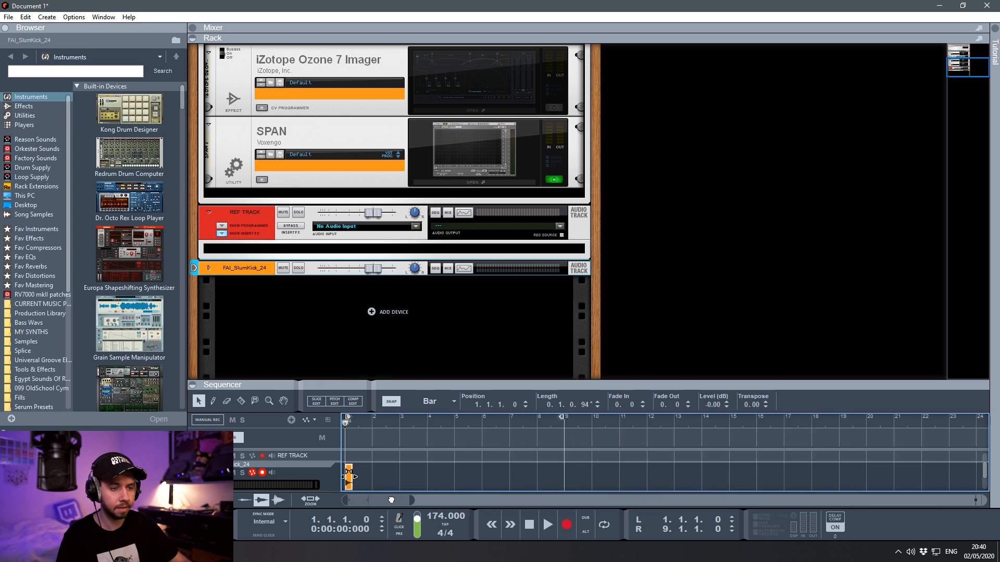
{"action": "scroll", "coordinate": [391, 500], "scroll_direction": "up", "scroll_amount": 5}
Switch back to Loopcloud and audition more kicks, from FAI_ThudKick_27 and FAI_ZingerKick_30 through FAI_PowerKick_08 to FAI_LKick_06.
{"action": "key", "text": "alt+Tab"}
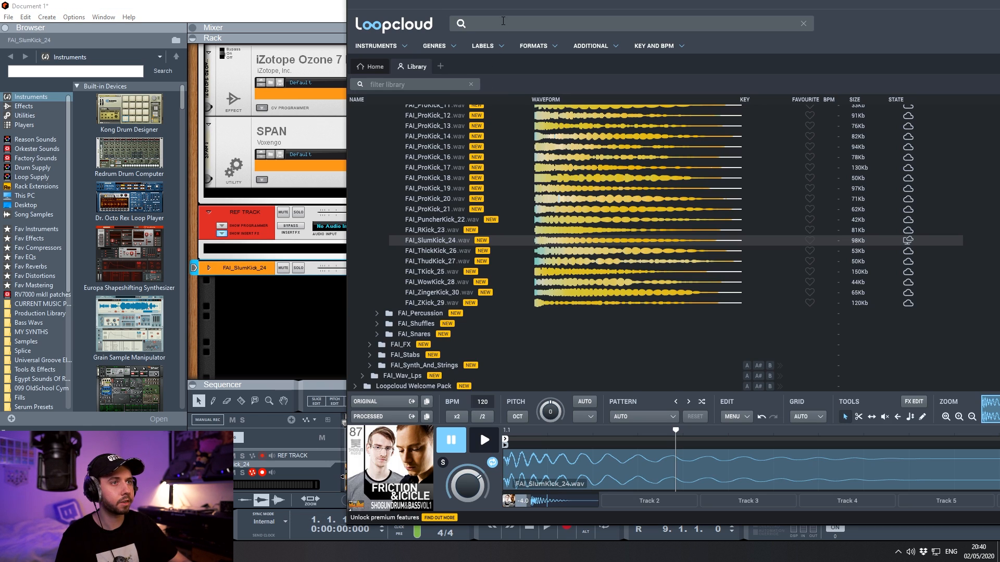
{"action": "left_click", "coordinate": [451, 260]}
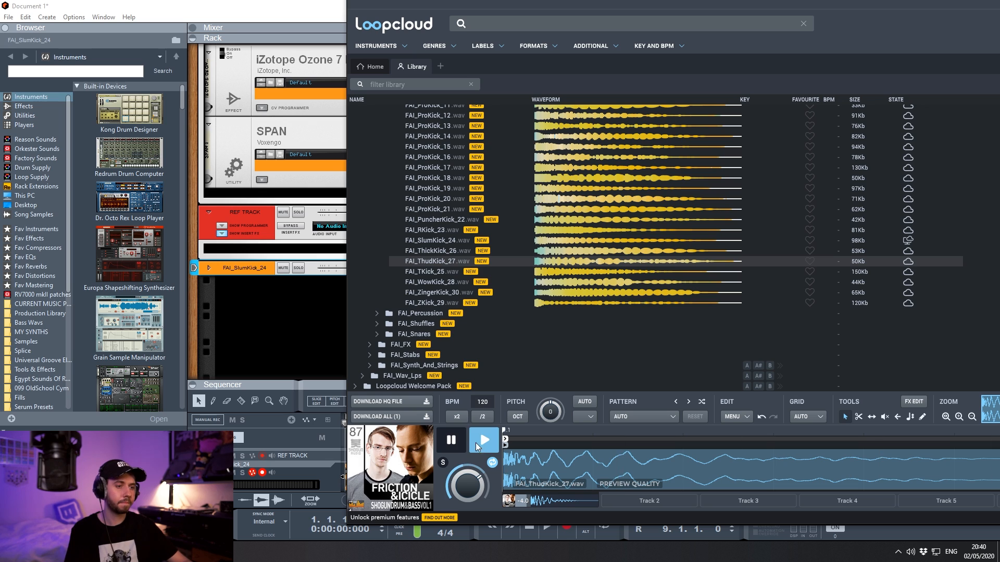
{"action": "left_click", "coordinate": [422, 273]}
{"action": "left_click", "coordinate": [425, 278]}
{"action": "left_click", "coordinate": [432, 293]}
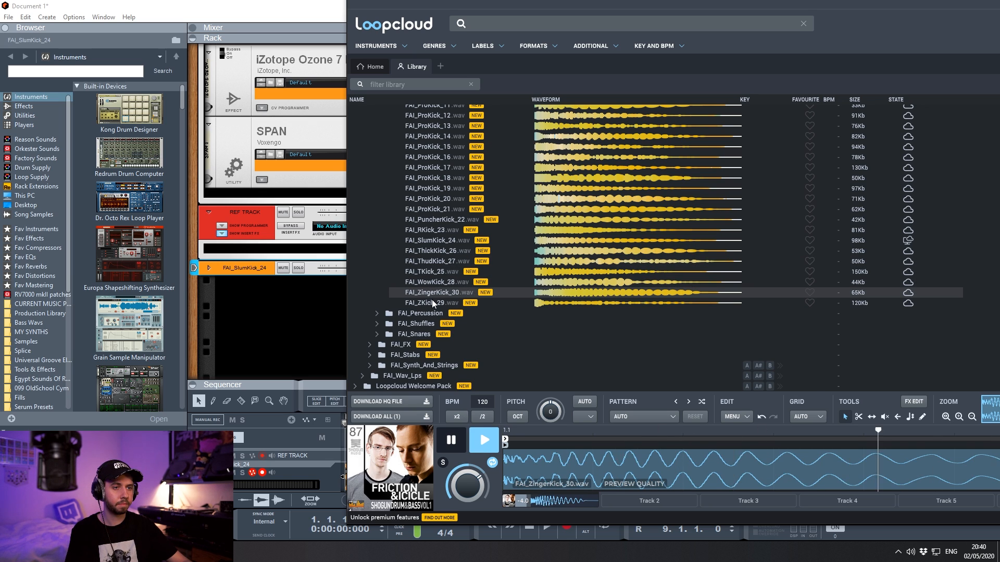
{"action": "left_click", "coordinate": [432, 300]}
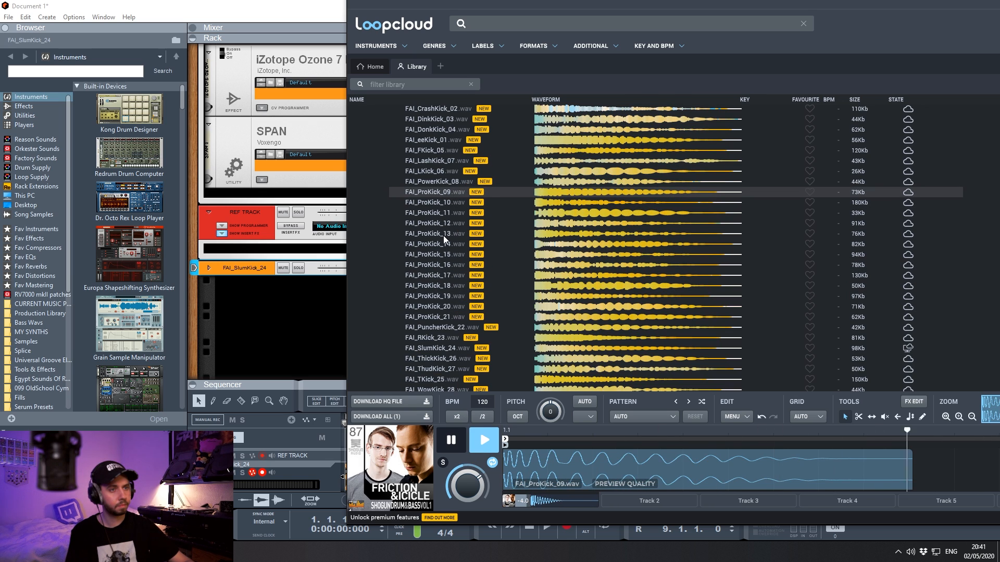
{"action": "key", "text": "Up"}
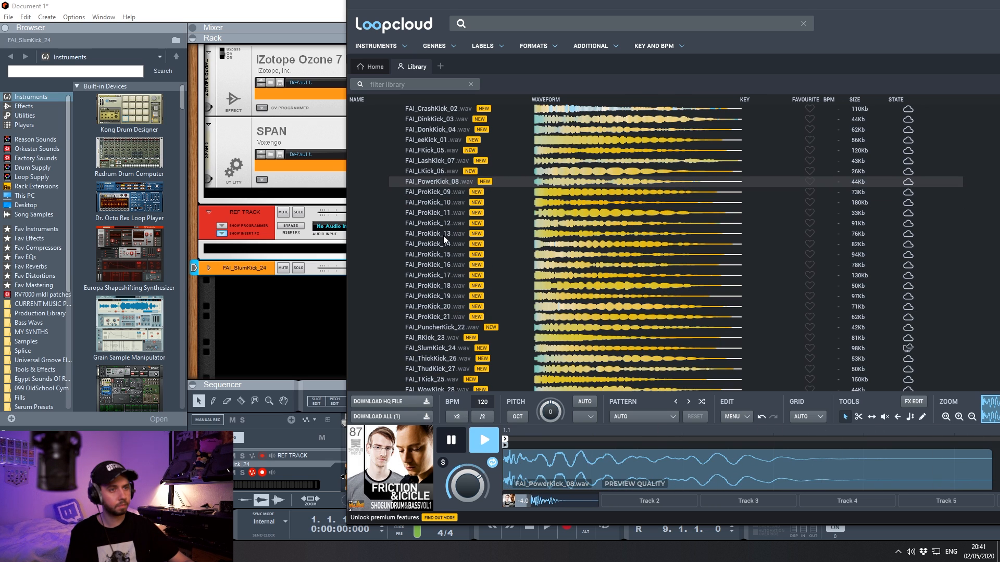
{"action": "key", "text": "Up"}
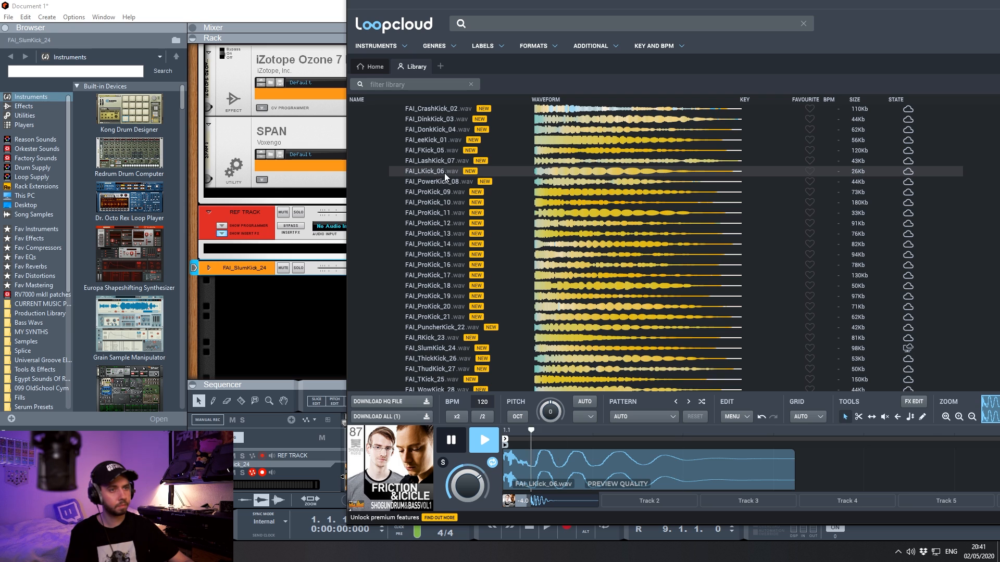
Stop the preview and add FAI_LKick_06 to Reason as another audio track.
{"action": "left_click", "coordinate": [451, 440]}
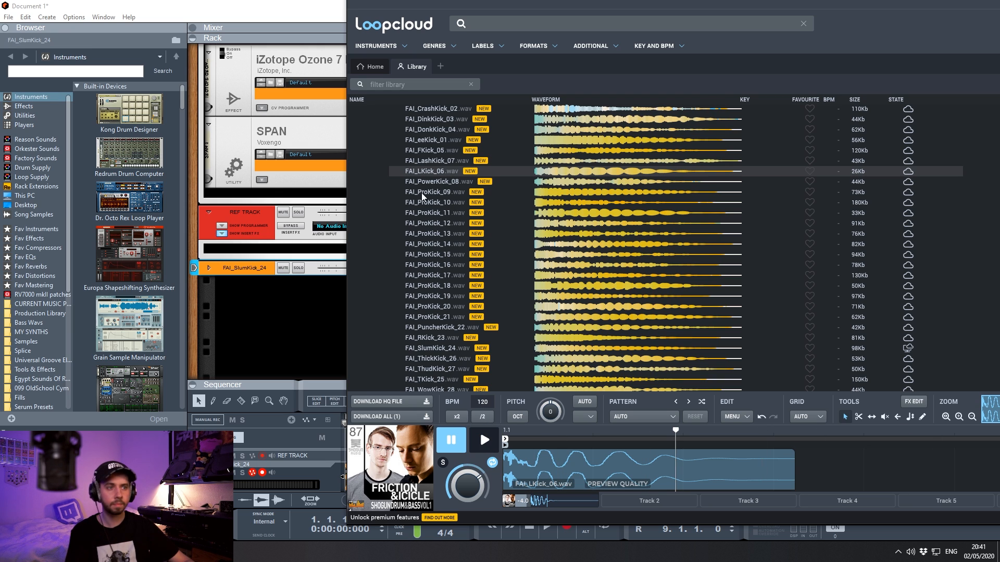
{"action": "left_click_drag", "start_coordinate": [395, 468], "coordinate": [273, 483]}
Collapse the FAI_Kicks folder in the Loopcloud library and expand the FAI_Snares folder.
{"action": "scroll", "coordinate": [449, 249], "scroll_direction": "up", "scroll_amount": 5}
{"action": "scroll", "coordinate": [449, 249], "scroll_direction": "up", "scroll_amount": 5}
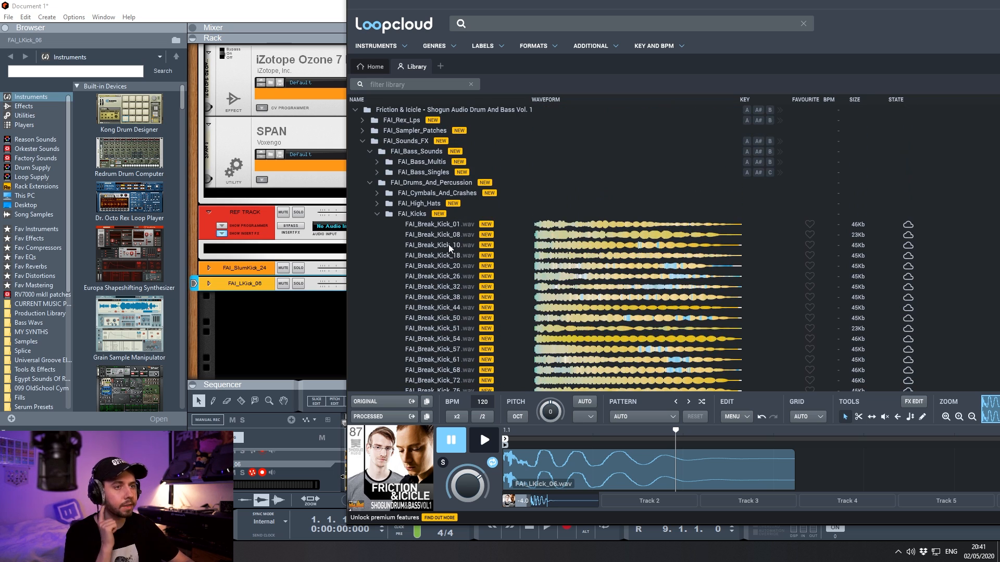
{"action": "left_click", "coordinate": [376, 212]}
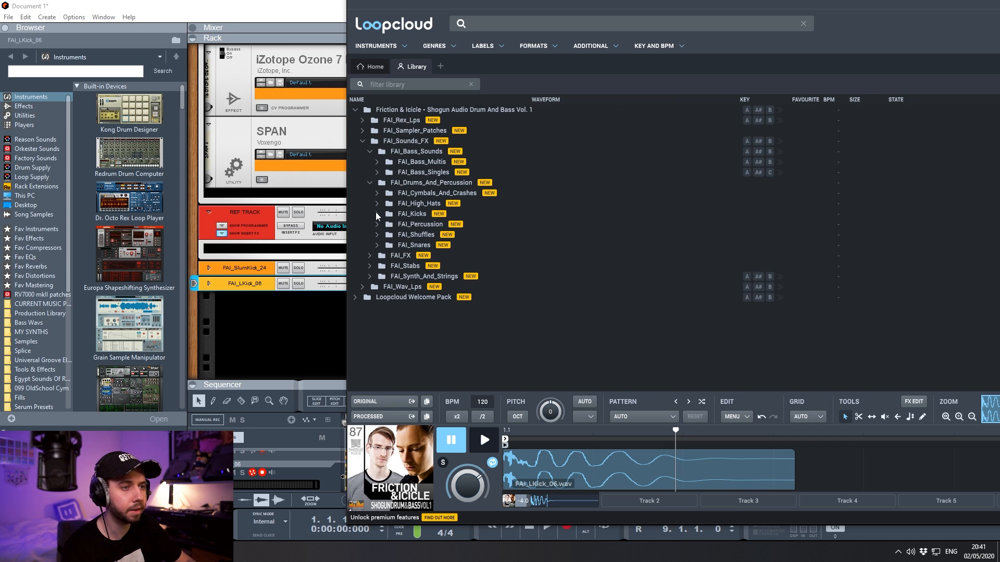
{"action": "left_click", "coordinate": [377, 245]}
{"action": "scroll", "coordinate": [449, 249], "scroll_direction": "down", "scroll_amount": 3}
Audition the samples in FAI_Snares, from FAI_Break_GhostSnare_70 and the break rims to FAI_LashSnare_13.
{"action": "left_click", "coordinate": [481, 442]}
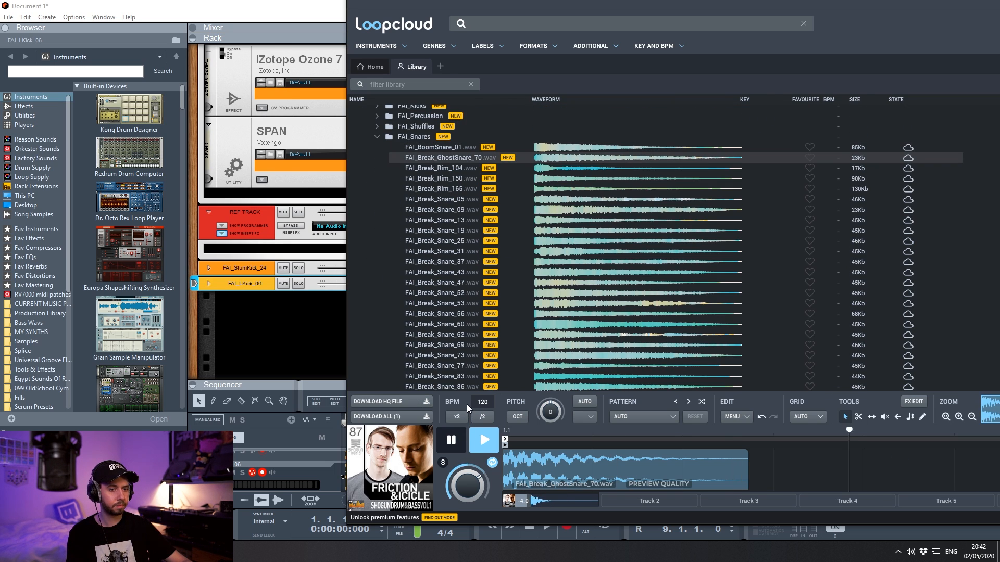
{"action": "key", "text": "Down"}
{"action": "key", "text": "Down"}
{"action": "key", "text": "Down"}
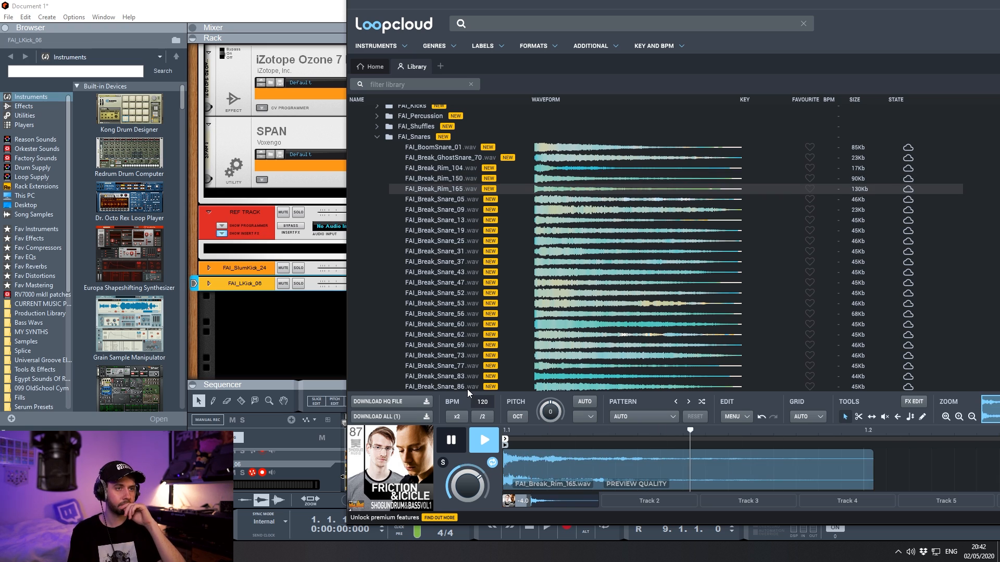
{"action": "key", "text": "Up"}
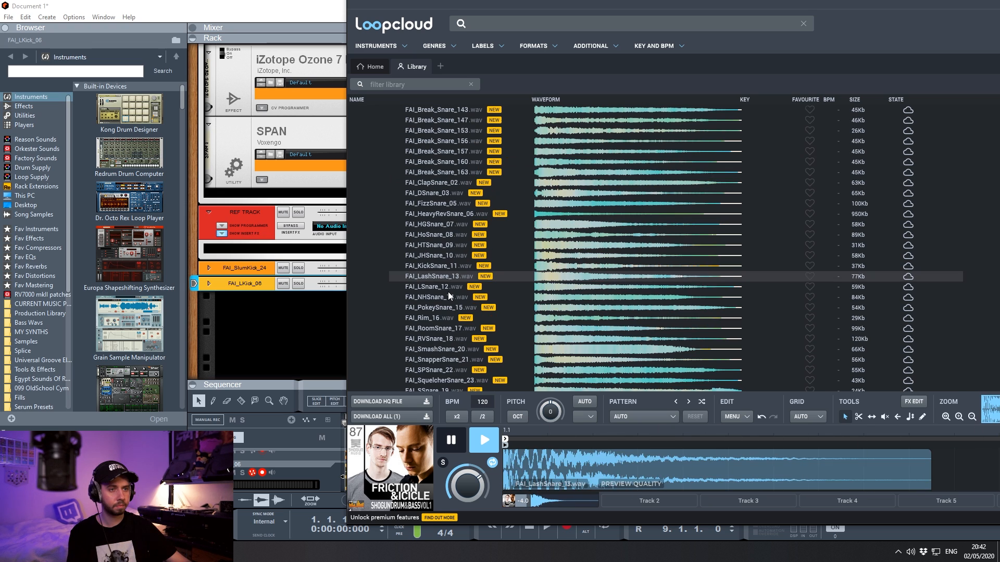
{"action": "key", "text": "Down"}
{"action": "key", "text": "Up"}
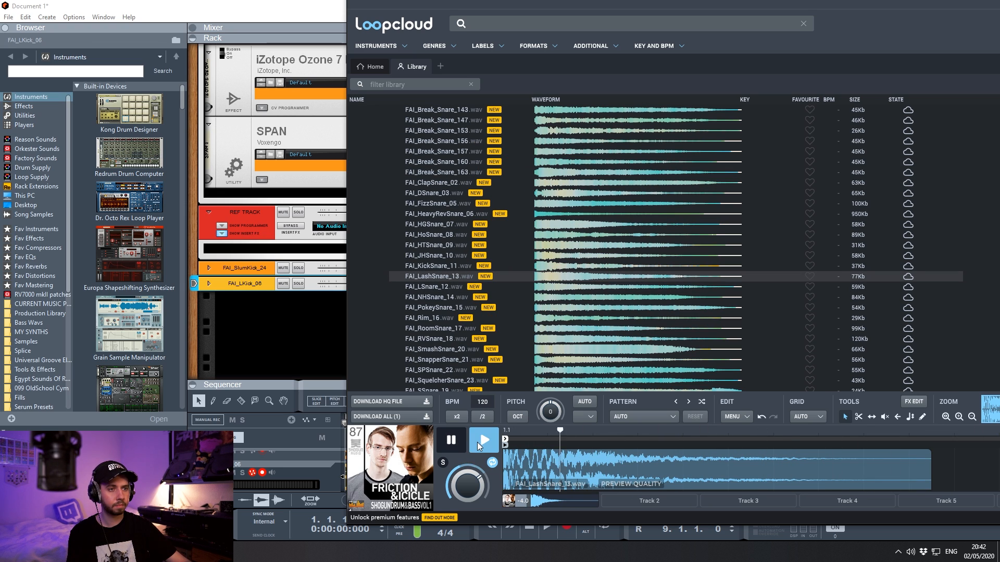
Stop the preview and add FAI_LashSnare_13 to Reason as an audio track.
{"action": "left_click", "coordinate": [452, 440]}
{"action": "left_click_drag", "start_coordinate": [451, 276], "coordinate": [324, 446]}
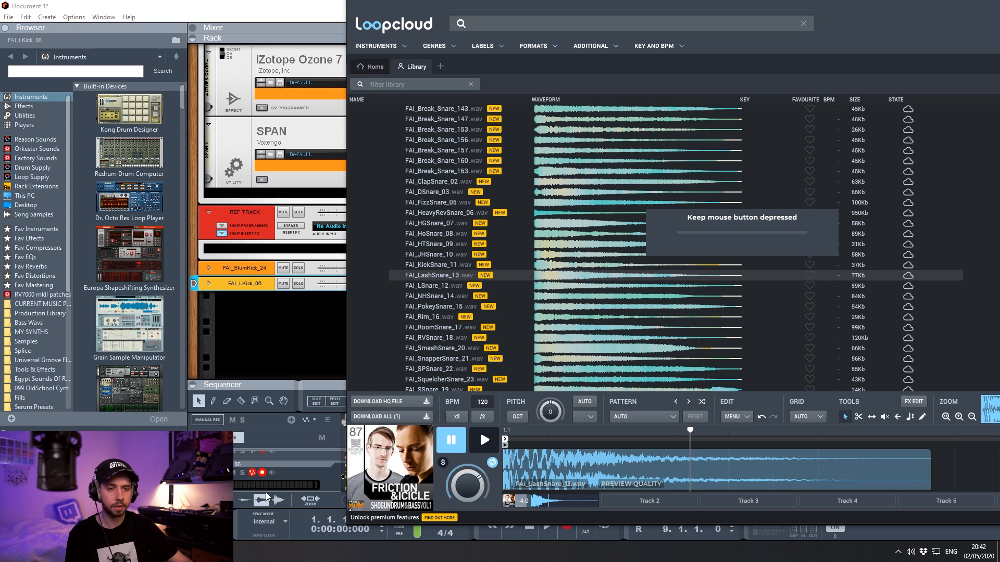
{"action": "left_click_drag", "start_coordinate": [266, 492], "coordinate": [255, 470]}
Collapse FAI_Snares, expand FAI_High_Hats and audition the hats from FAI_BigOpenHat_01 to FAI_Break_HiHat_49.
{"action": "left_click", "coordinate": [377, 245]}
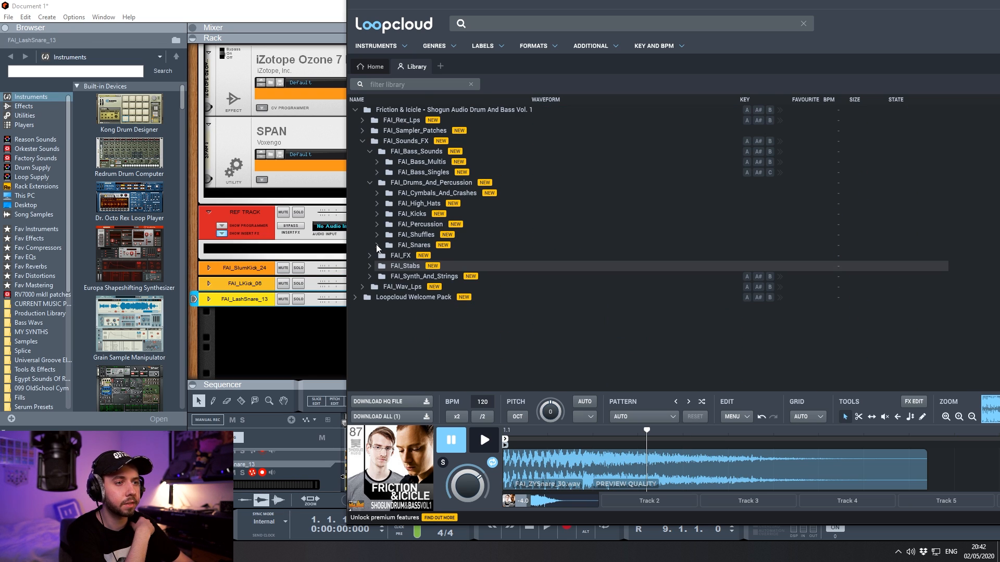
{"action": "left_click", "coordinate": [379, 205]}
{"action": "left_click", "coordinate": [408, 213]}
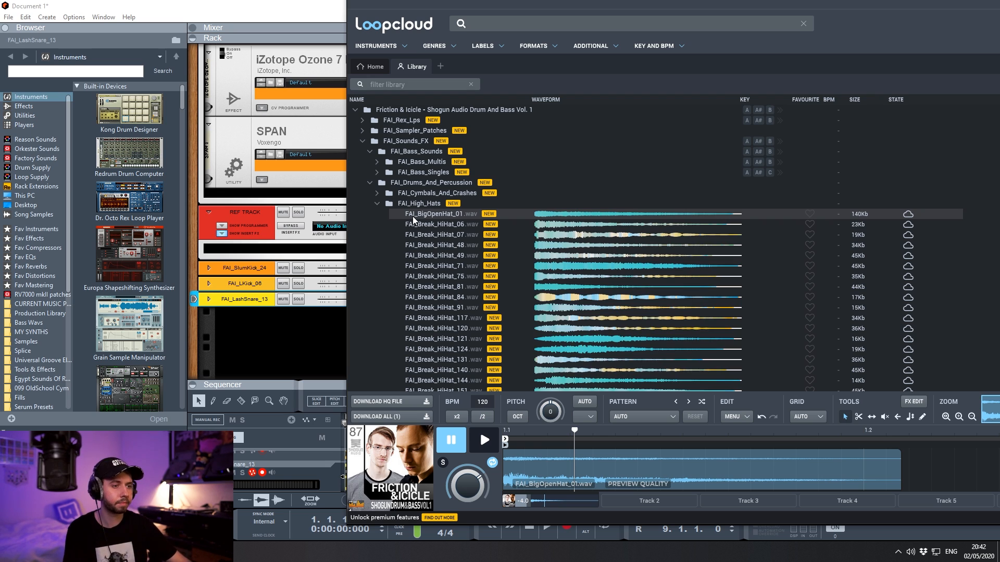
{"action": "left_click", "coordinate": [474, 445]}
{"action": "key", "text": "Down"}
{"action": "key", "text": "Down"}
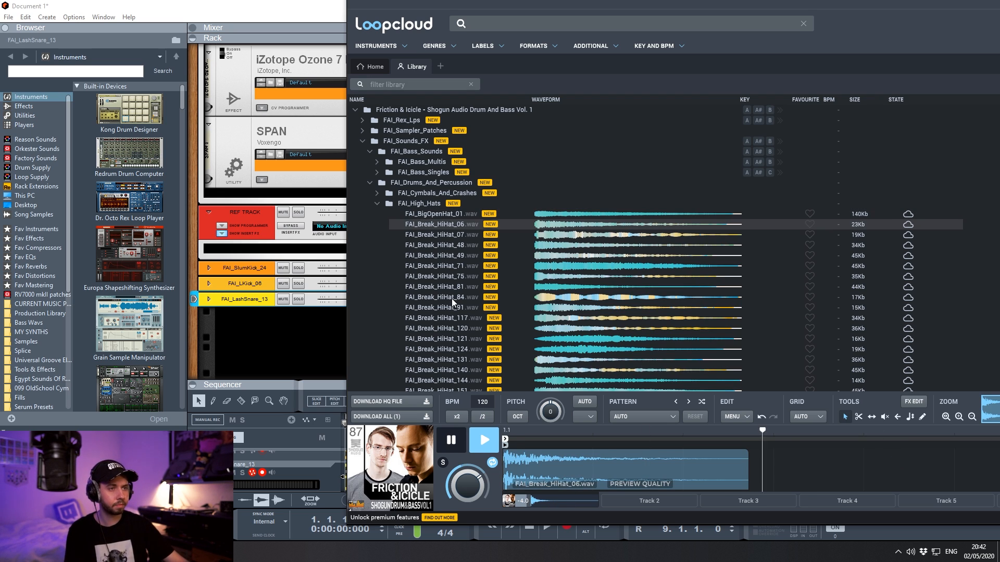
{"action": "key", "text": "Down"}
{"action": "key", "text": "Down"}
Audition the closed hats in FAI_High_Hats, from FAI_CleanHat_02 through the CloserStab samples to FAI_CrispHiHat_07.
{"action": "scroll", "coordinate": [459, 287], "scroll_direction": "down", "scroll_amount": 8}
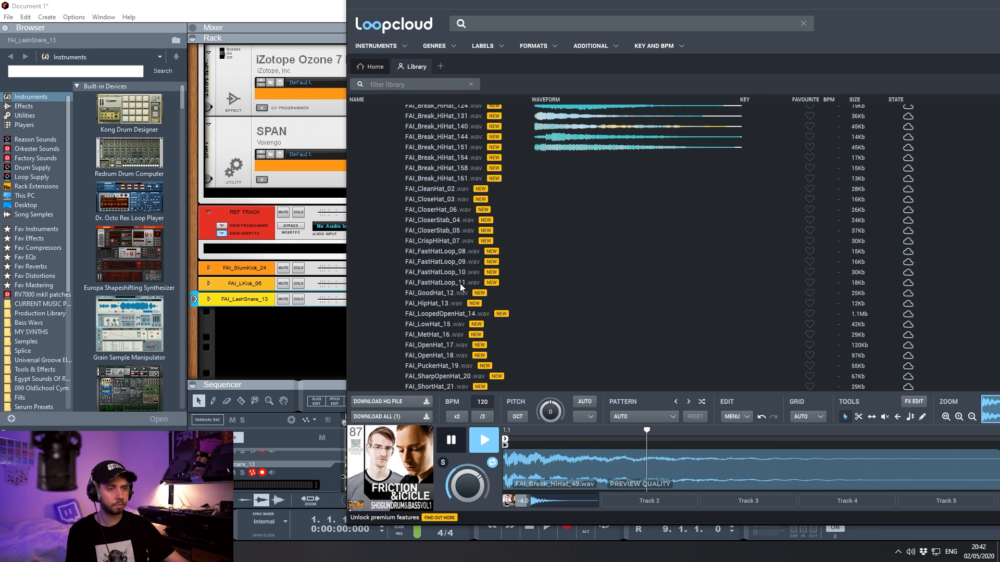
{"action": "left_click", "coordinate": [451, 219]}
{"action": "left_click", "coordinate": [451, 196]}
{"action": "left_click", "coordinate": [454, 189]}
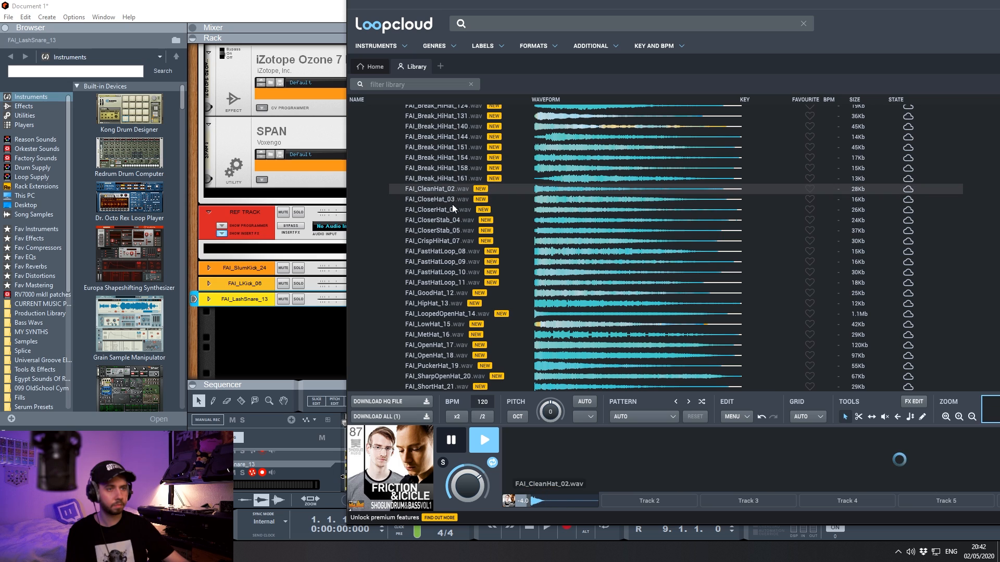
{"action": "left_click", "coordinate": [452, 208]}
{"action": "left_click", "coordinate": [452, 219]}
{"action": "left_click", "coordinate": [455, 229]}
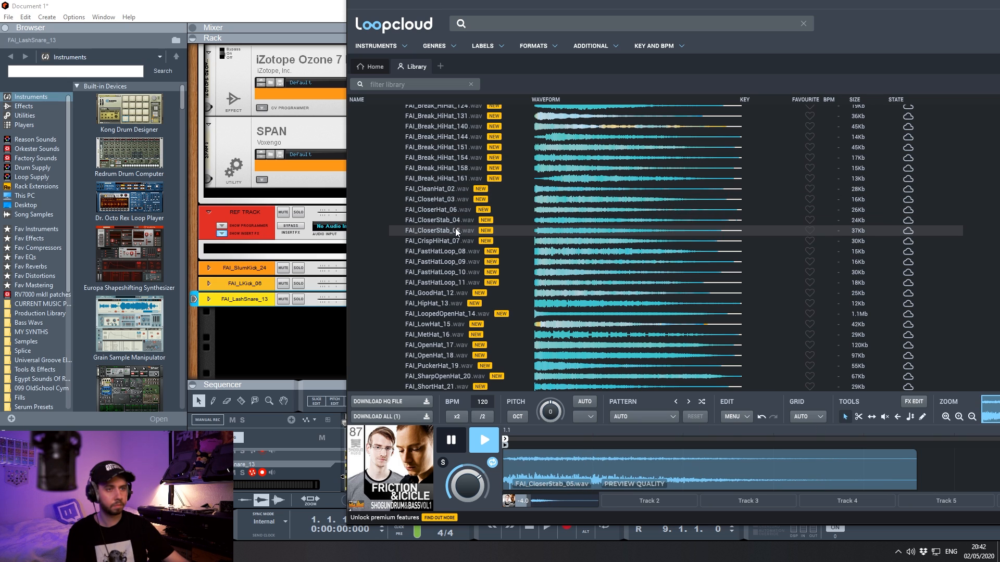
{"action": "left_click", "coordinate": [457, 218]}
{"action": "left_click", "coordinate": [458, 236]}
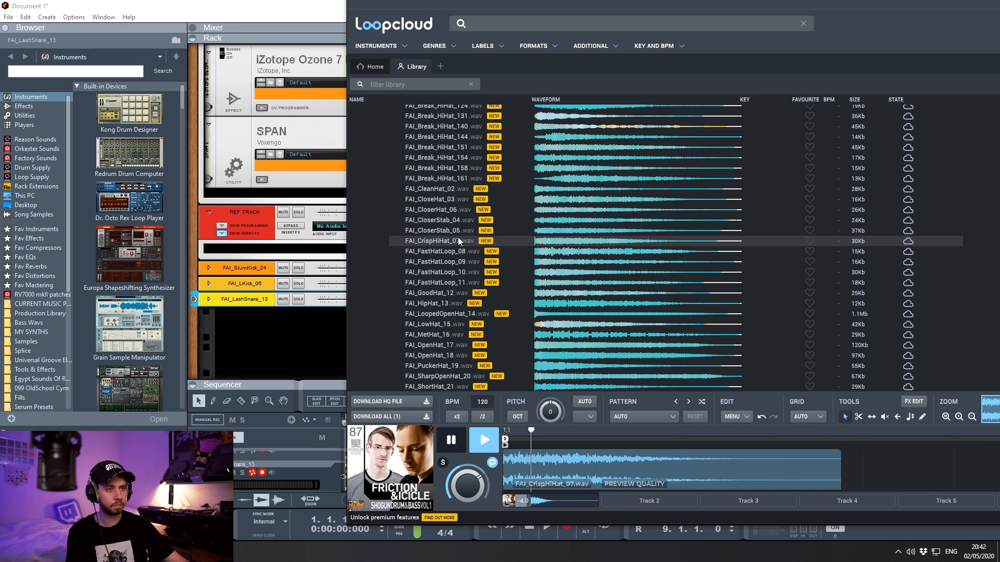
{"action": "left_click", "coordinate": [456, 220]}
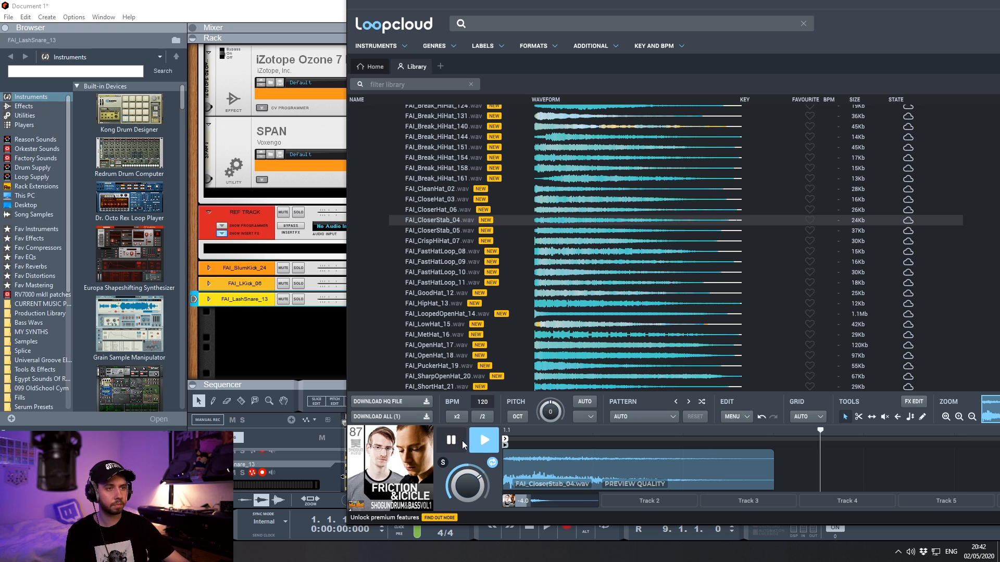
Download FAI_CloserHat_06, FAI_CloserStab_04 and FAI_CloserStab_05 together and add them to Reason as separate audio tracks.
{"action": "left_click", "coordinate": [458, 211]}
{"action": "left_click", "coordinate": [453, 230], "text": "shift"}
{"action": "left_click_drag", "start_coordinate": [447, 214], "coordinate": [259, 476]}
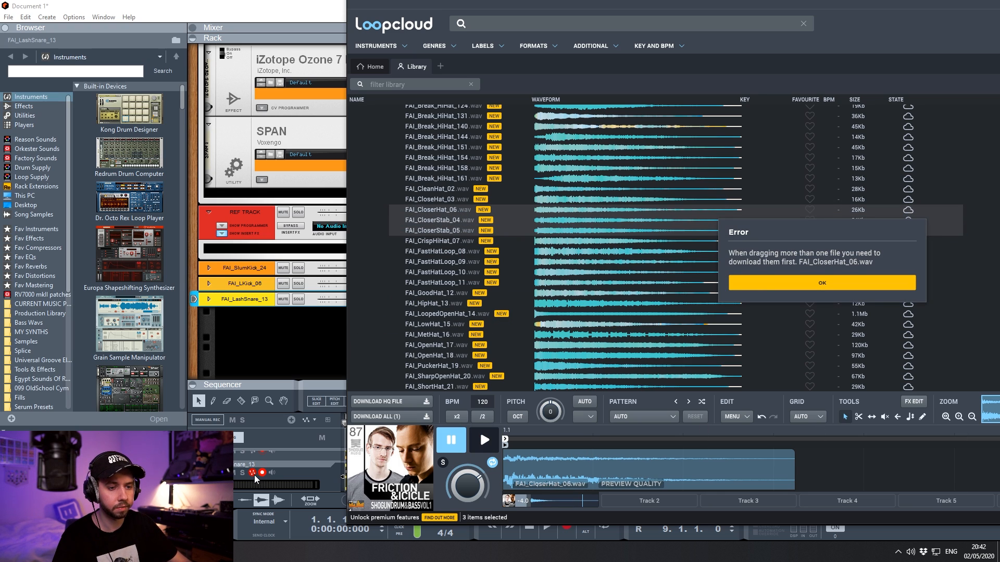
{"action": "right_click", "coordinate": [450, 218]}
{"action": "left_click", "coordinate": [472, 240]}
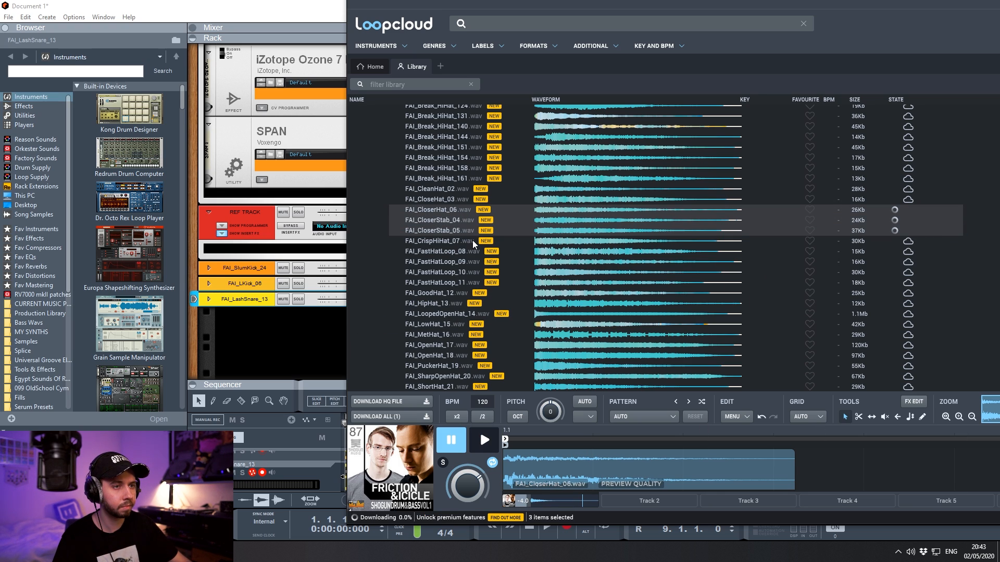
{"action": "left_click_drag", "start_coordinate": [459, 230], "coordinate": [275, 476]}
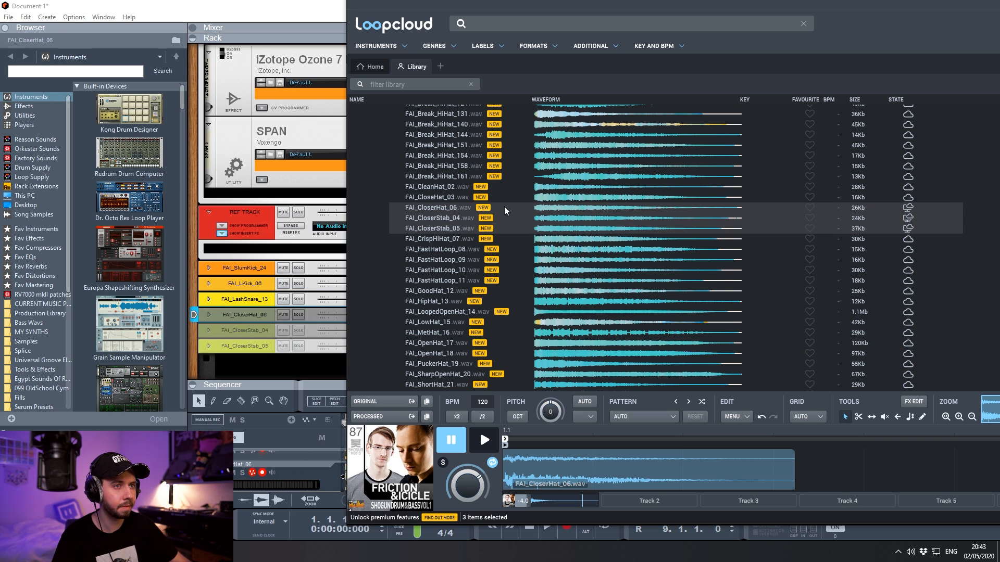
Audition FAI_Break_Rim_150, FAI_Break_Rim_165 and FAI_Break_GhostSnare_70, and add the ghost snare to Reason as an audio track.
{"action": "scroll", "coordinate": [504, 207], "scroll_direction": "down", "scroll_amount": 1}
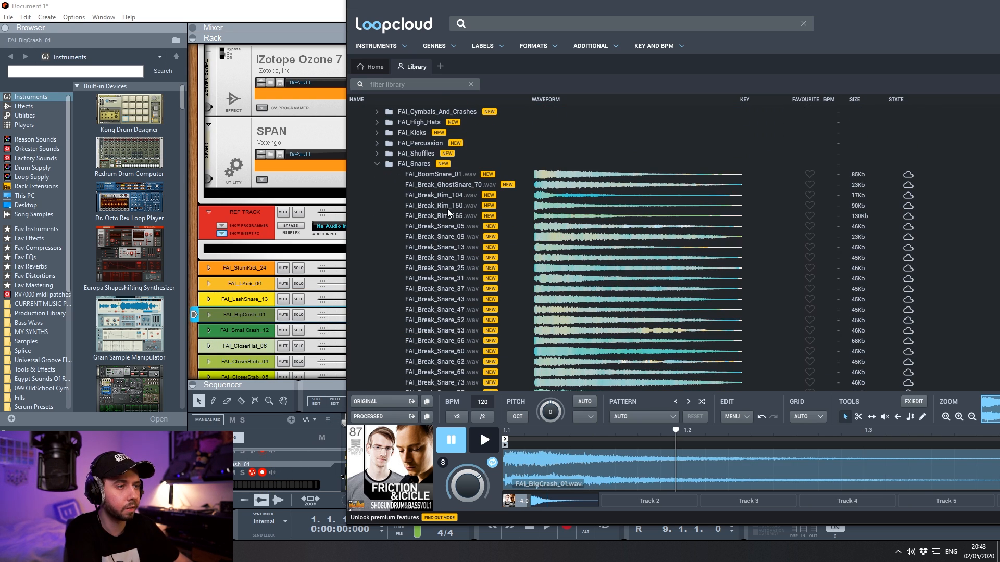
{"action": "left_click", "coordinate": [447, 205]}
{"action": "left_click", "coordinate": [448, 219]}
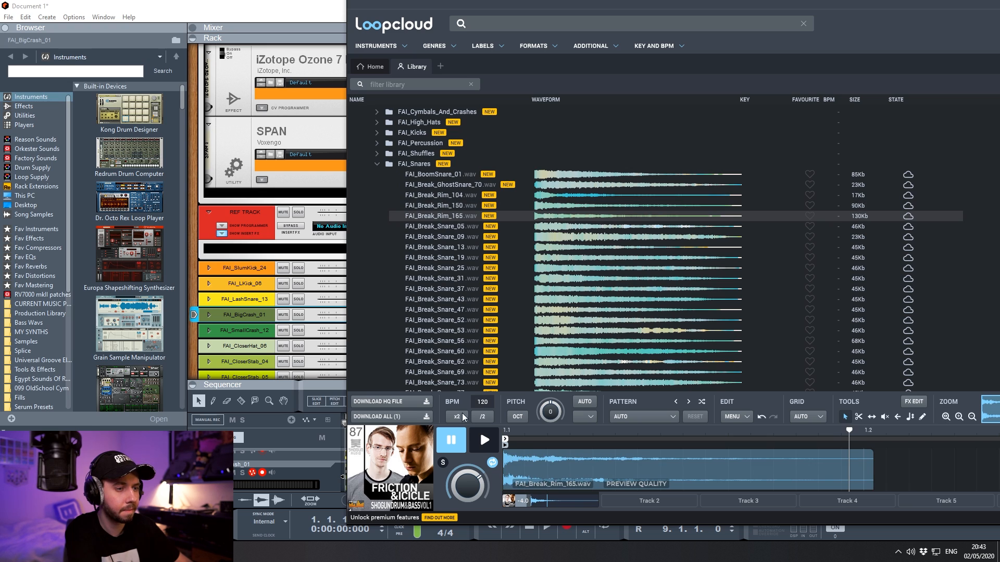
{"action": "left_click", "coordinate": [454, 186]}
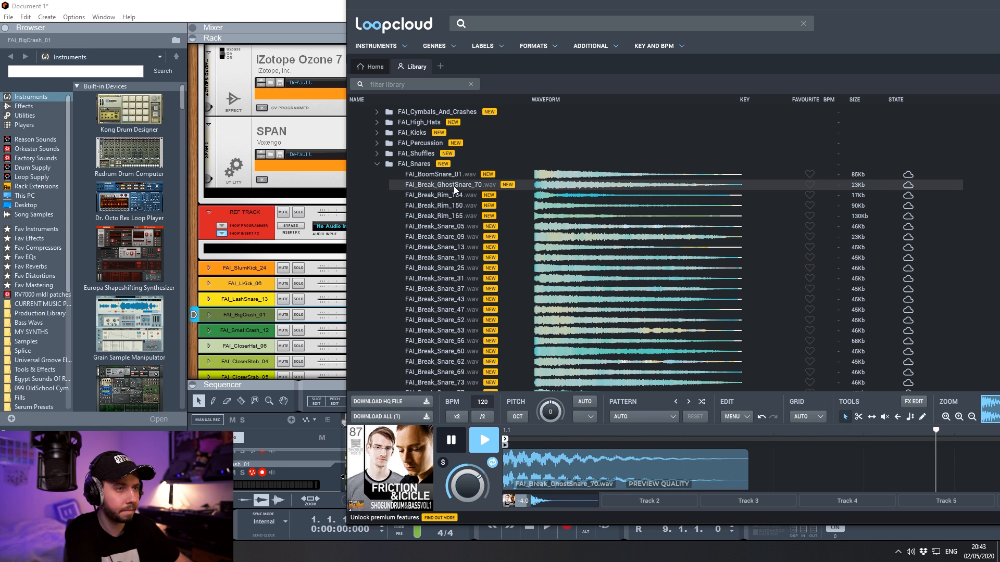
{"action": "left_click_drag", "start_coordinate": [445, 186], "coordinate": [281, 464]}
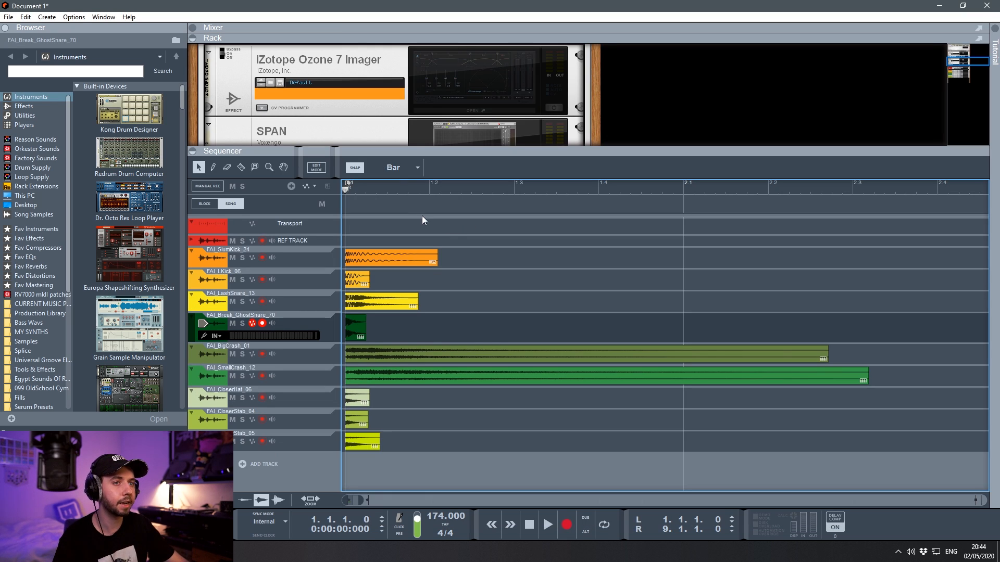
Set the sequencer snap to 1/8, move each bar's second kick and snare clips forward by one 1/8 step, and play the loop.
{"action": "left_click", "coordinate": [401, 167]}
{"action": "left_click", "coordinate": [396, 223]}
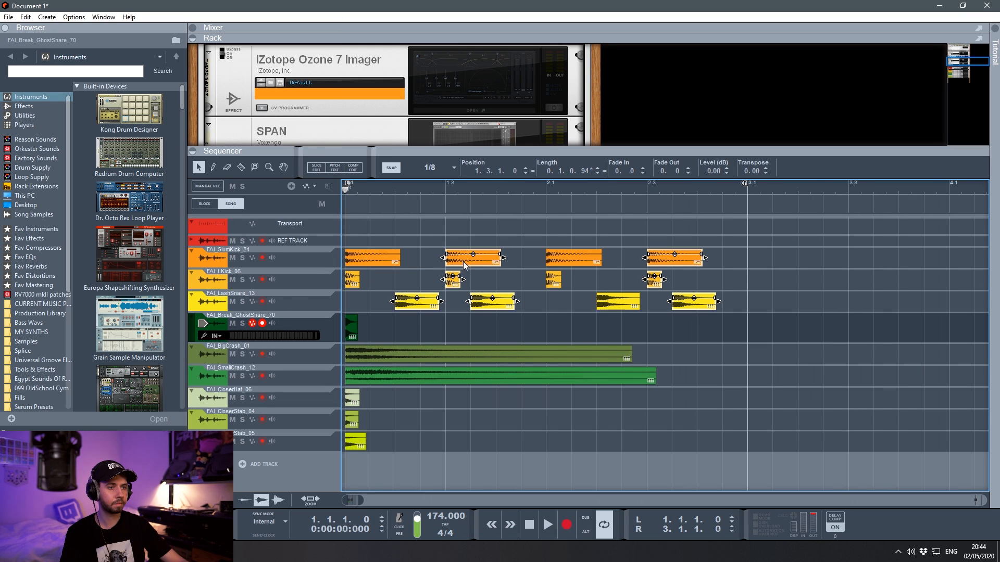
{"action": "left_click", "coordinate": [417, 307], "text": "shift"}
{"action": "left_click_drag", "start_coordinate": [465, 264], "coordinate": [476, 269]}
{"action": "key", "text": "space"}
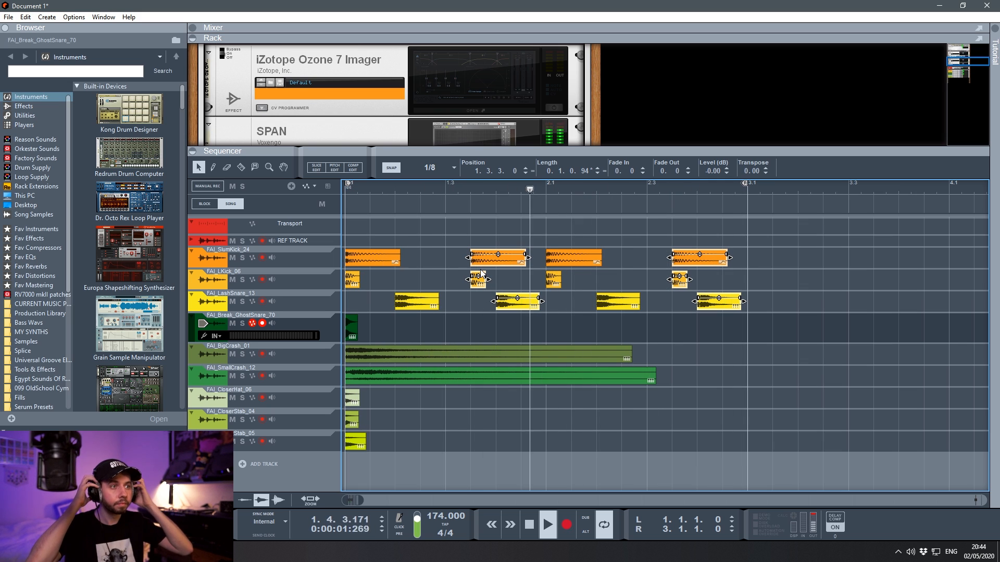
Mute the ghost snare, crash and hat tracks, and solo FAI_SlumKick_24 and FAI_LKick_06.
{"action": "left_click", "coordinate": [232, 416]}
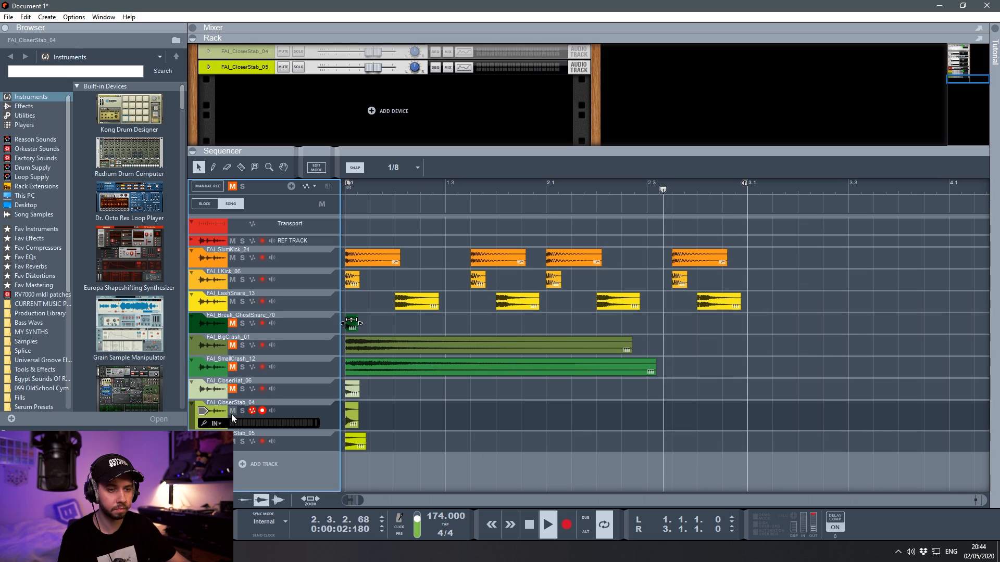
{"action": "left_click", "coordinate": [243, 258]}
{"action": "left_click", "coordinate": [242, 279]}
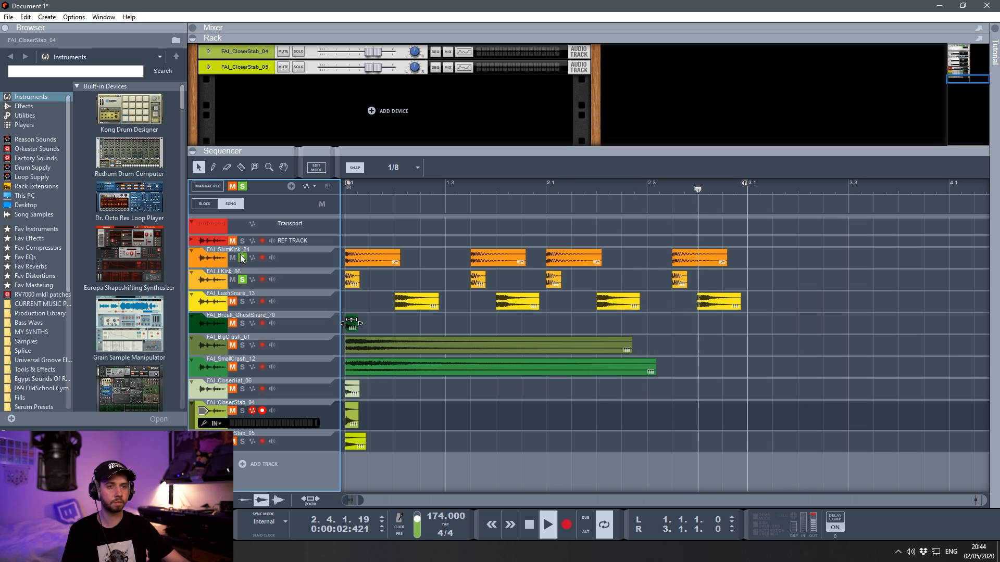
Unfold the FAI_LKick_06 track's device in the rack and insert FabFilter Pro-Q 3 from the favourite EQs on it.
{"action": "left_click", "coordinate": [288, 274]}
{"action": "left_click", "coordinate": [208, 51]}
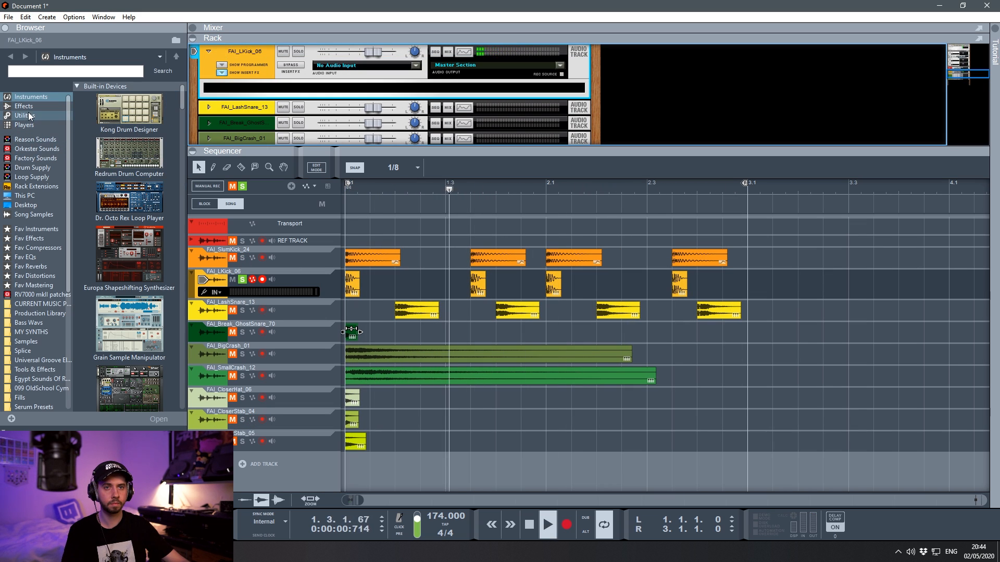
{"action": "key", "text": "space"}
{"action": "left_click", "coordinate": [25, 257]}
{"action": "left_click_drag", "start_coordinate": [119, 225], "coordinate": [417, 86]}
Shape a low-cut band in Pro-Q 3 to remove the low end of FAI_LKick_06, and close the plugin.
{"action": "key", "text": "space"}
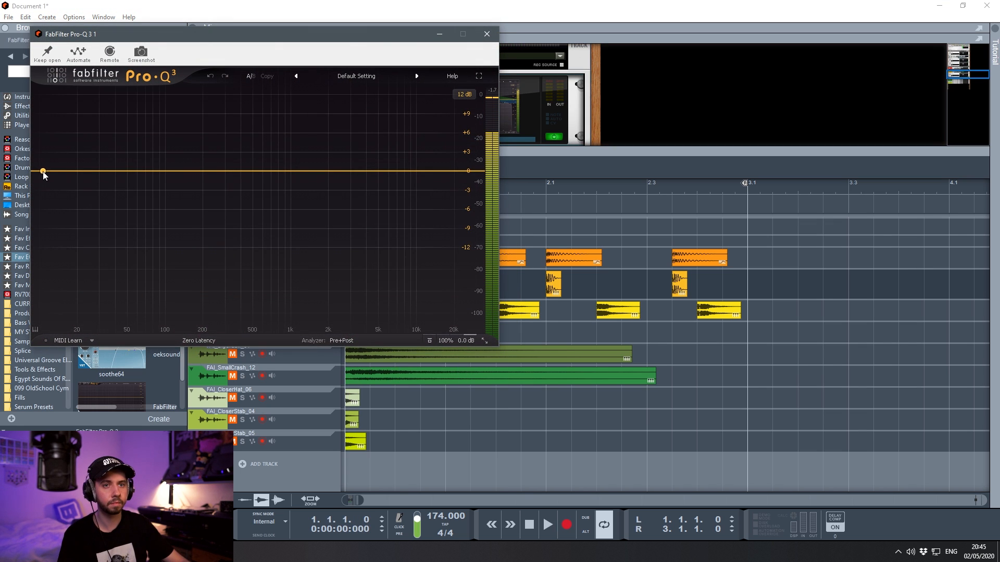
{"action": "left_click_drag", "start_coordinate": [40, 167], "coordinate": [184, 170]}
{"action": "scroll", "coordinate": [164, 152], "scroll_direction": "up", "scroll_amount": 2}
{"action": "scroll", "coordinate": [164, 154], "scroll_direction": "down", "scroll_amount": 1}
{"action": "left_click", "coordinate": [488, 33]}
Shorten the FAI_LKick_06 clips to a length of 0.0.0.118 with a 0.45 fade-out, checking the trim by playback.
{"action": "key", "text": "space"}
{"action": "left_click_drag", "start_coordinate": [421, 284], "coordinate": [379, 284]}
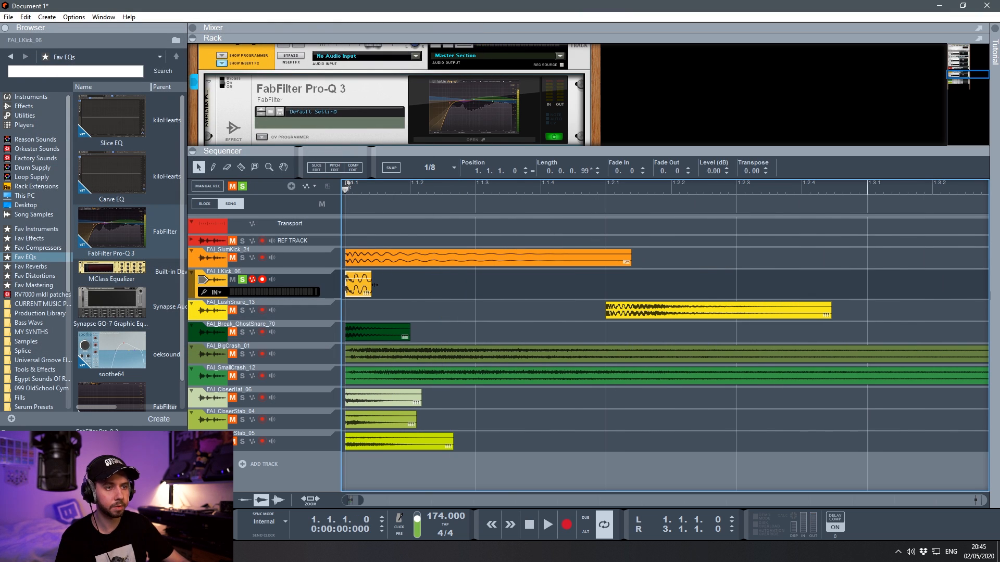
{"action": "key", "text": "space"}
{"action": "key", "text": "space"}
{"action": "key", "text": "space"}
{"action": "key", "text": "space"}
{"action": "key", "text": "space"}
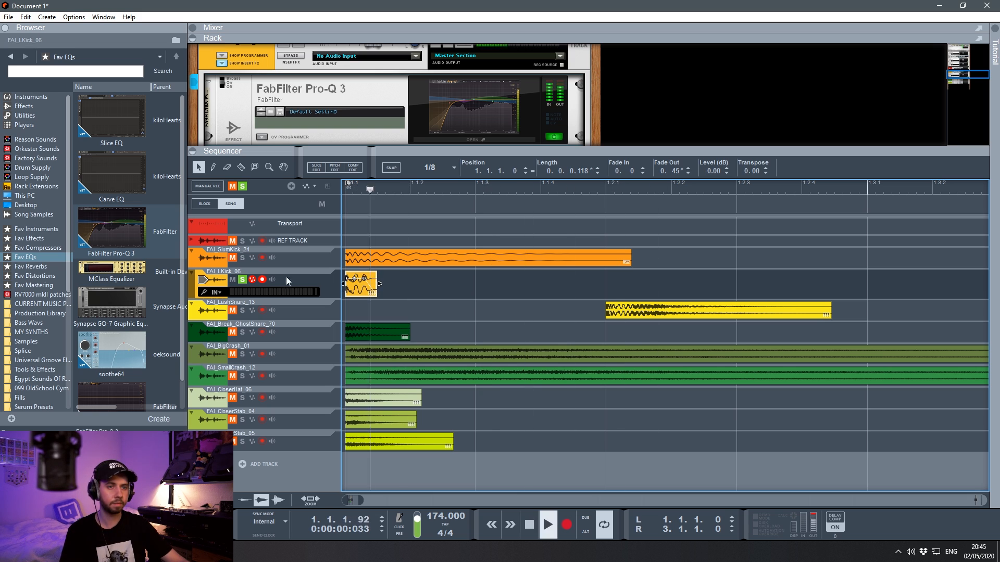
{"action": "key", "text": "space"}
Solo FAI_SlumKick_24 along with FAI_LKick_06 and play the two layered kicks together.
{"action": "left_click", "coordinate": [243, 260]}
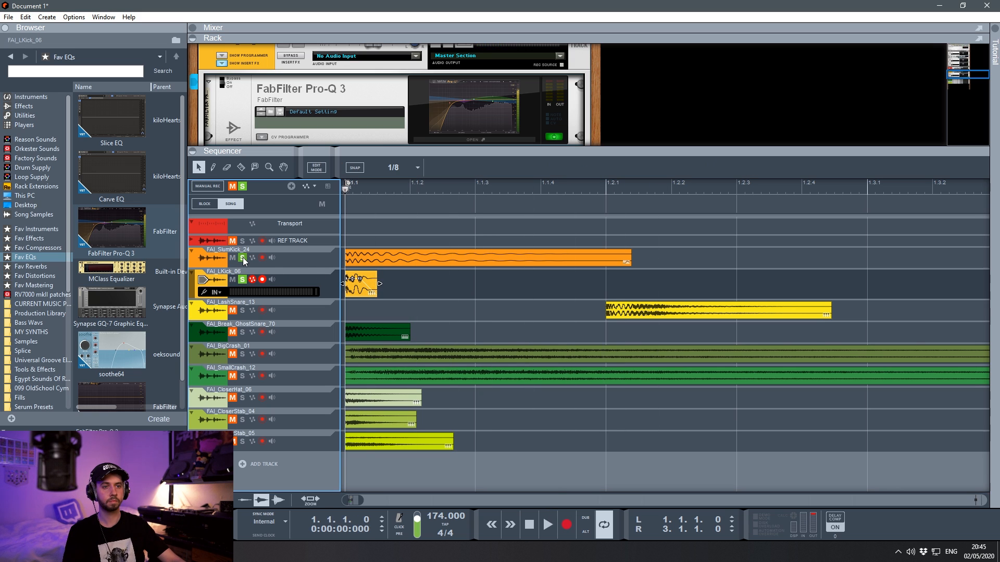
{"action": "key", "text": "space"}
{"action": "key", "text": "space"}
{"action": "key", "text": "space"}
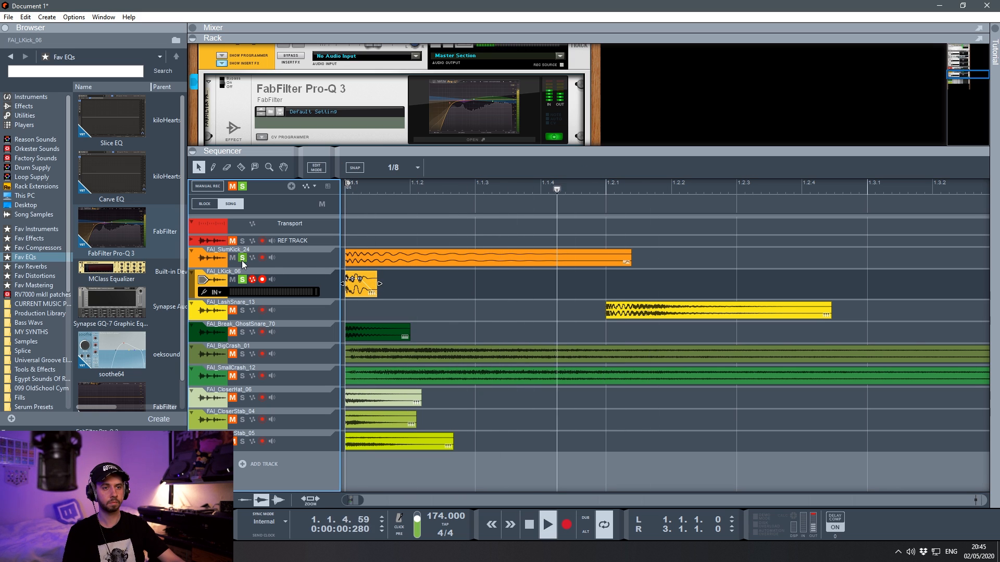
{"action": "key", "text": "space"}
Clear all track solos and replay the start of the loop.
{"action": "left_click", "coordinate": [242, 187]}
{"action": "key", "text": "space"}
{"action": "key", "text": "space"}
{"action": "key", "text": "space"}
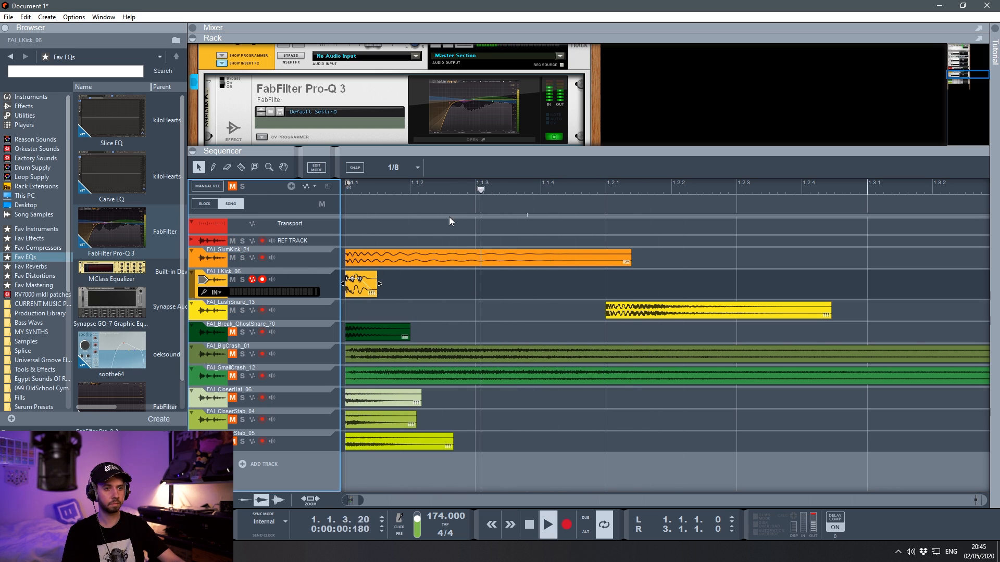
{"action": "key", "text": "space"}
Play the loop with the FAI_LashSnare_13 track active and select all of its snare clips.
{"action": "left_click", "coordinate": [245, 305]}
{"action": "key", "text": "space"}
{"action": "scroll", "coordinate": [545, 310], "scroll_direction": "down", "scroll_amount": 1}
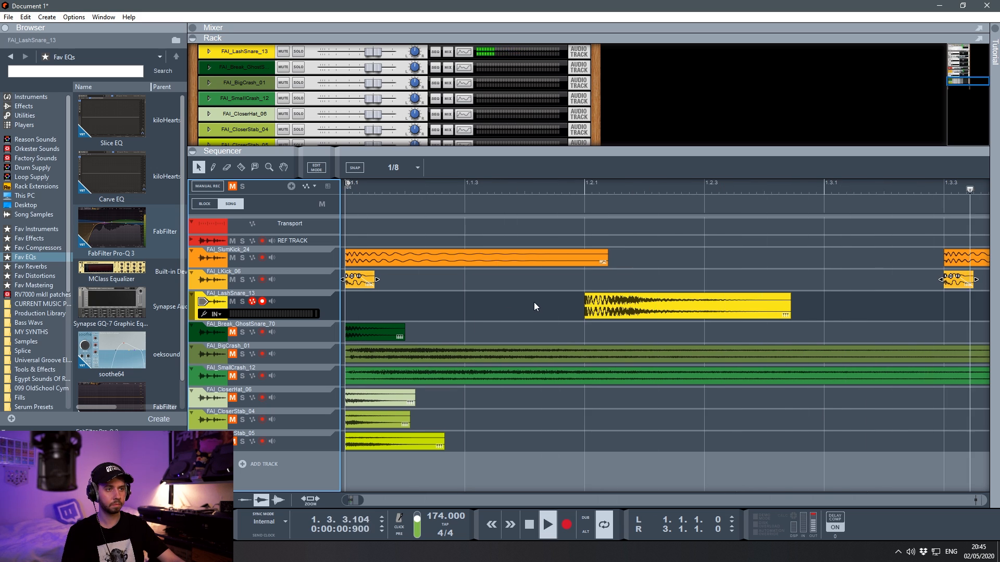
{"action": "scroll", "coordinate": [535, 302], "scroll_direction": "down", "scroll_amount": 5}
{"action": "left_click_drag", "start_coordinate": [790, 291], "coordinate": [409, 322]}
{"action": "key", "text": "space"}
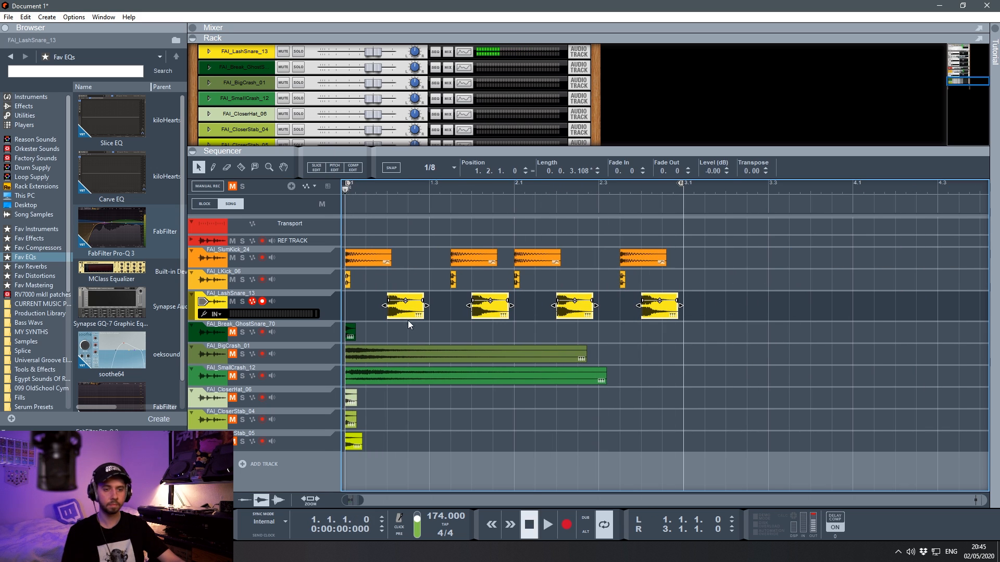
Switch to Loopcloud, expand FAI_Snares and audition FAI_Break_Snare_116 and FAI_KickSnare_11.
{"action": "key", "text": "alt+Tab"}
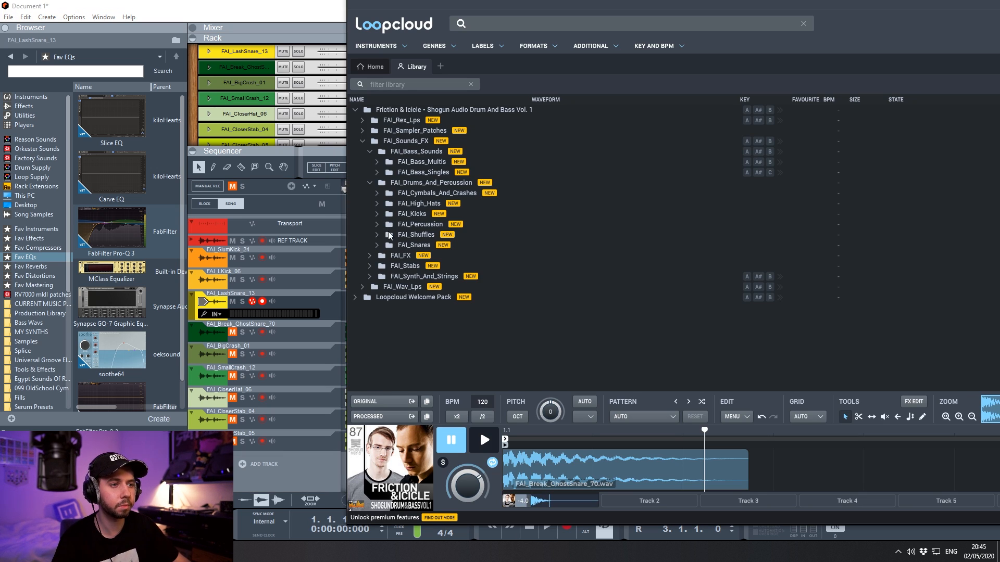
{"action": "left_click", "coordinate": [376, 246]}
{"action": "scroll", "coordinate": [448, 268], "scroll_direction": "down", "scroll_amount": 5}
{"action": "left_click", "coordinate": [456, 238]}
{"action": "scroll", "coordinate": [454, 266], "scroll_direction": "down", "scroll_amount": 3}
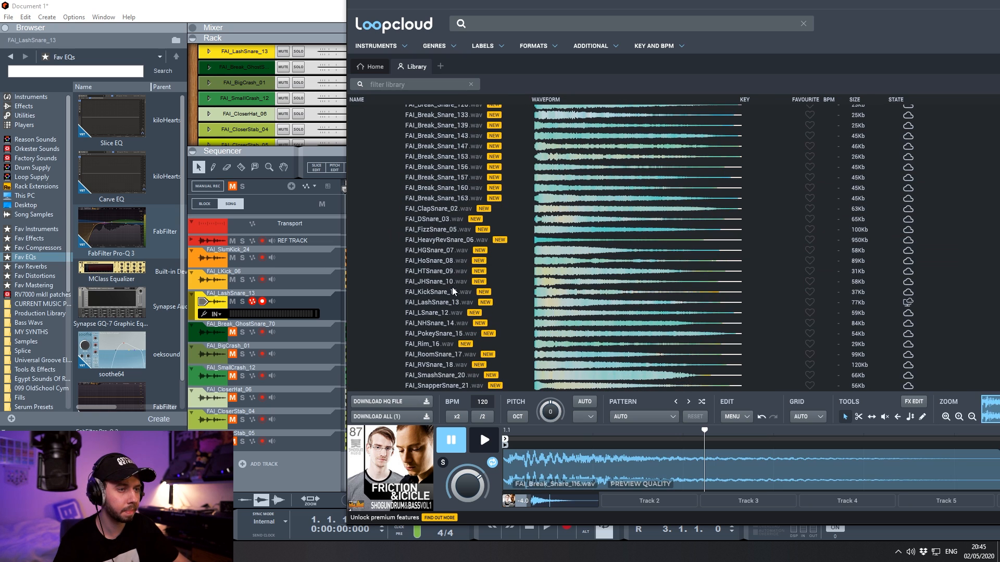
{"action": "left_click", "coordinate": [454, 292]}
{"action": "left_click", "coordinate": [484, 441]}
Audition more snares from FAI_HeavyRevSnare_06 to FAI_JHSnare_10, and add FAI_ZRSnare_28 to Reason as an audio track.
{"action": "left_click", "coordinate": [422, 259]}
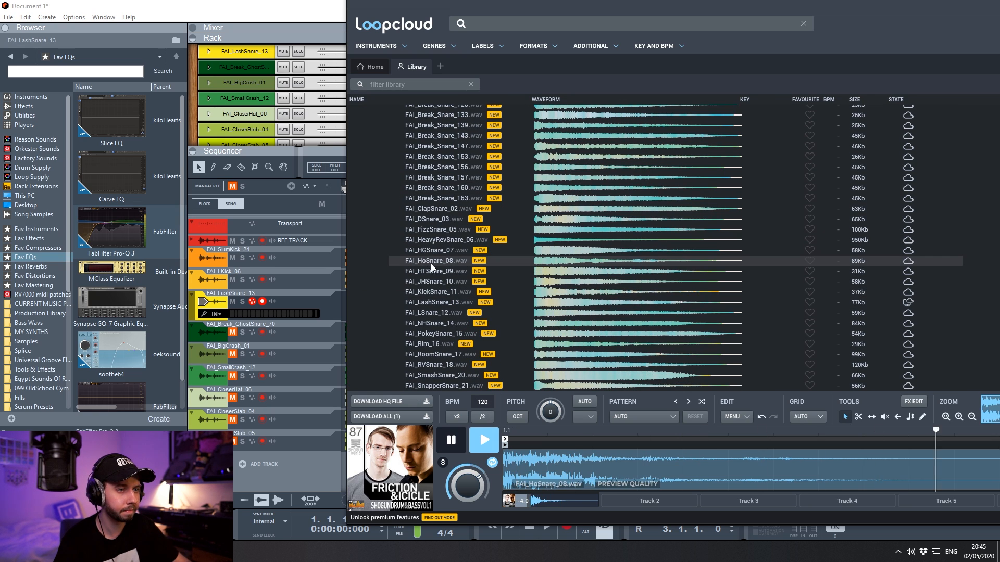
{"action": "left_click", "coordinate": [435, 242]}
{"action": "left_click", "coordinate": [439, 253]}
{"action": "left_click", "coordinate": [439, 261]}
{"action": "left_click", "coordinate": [439, 269]}
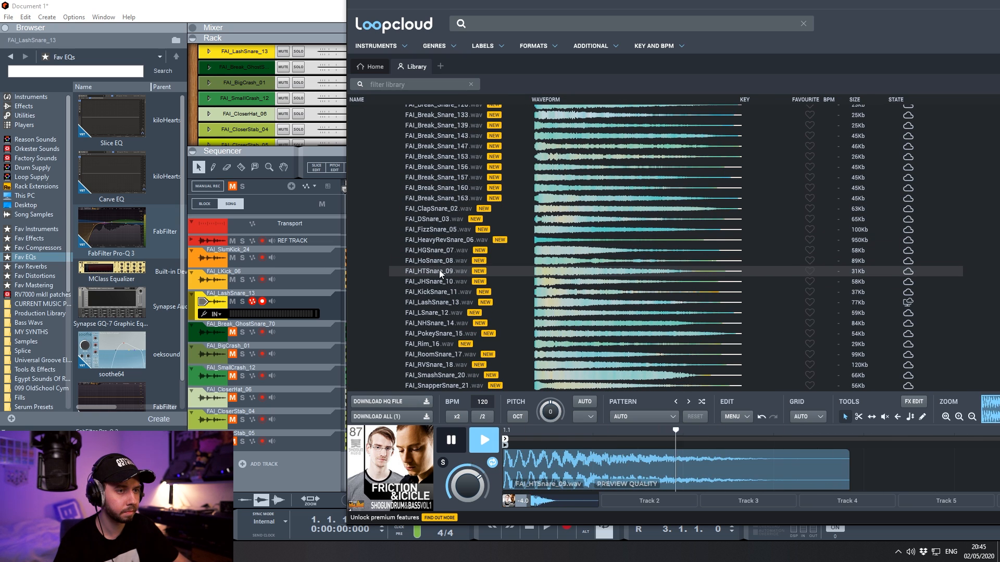
{"action": "left_click", "coordinate": [442, 281]}
{"action": "left_click", "coordinate": [442, 271]}
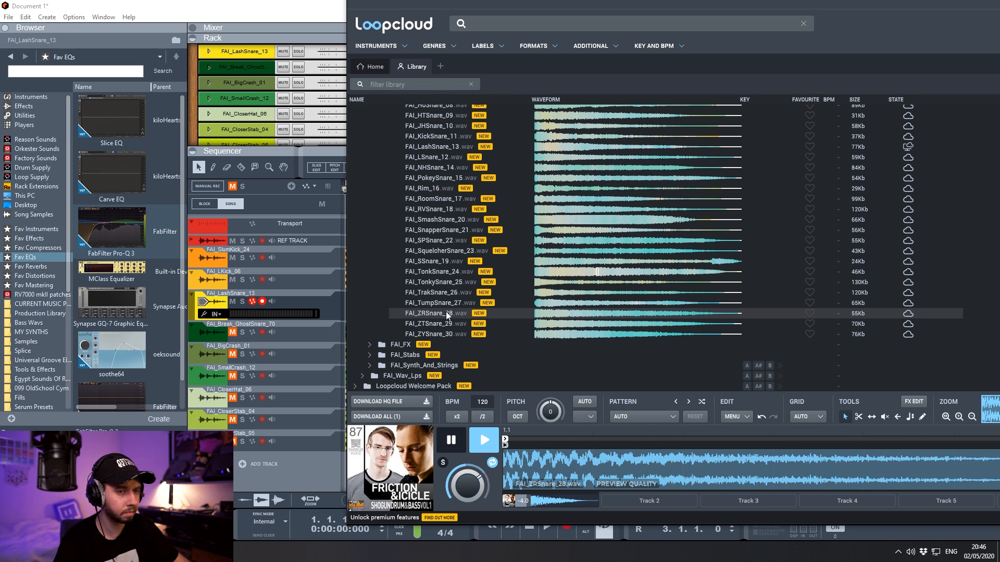
{"action": "left_click_drag", "start_coordinate": [446, 311], "coordinate": [250, 302]}
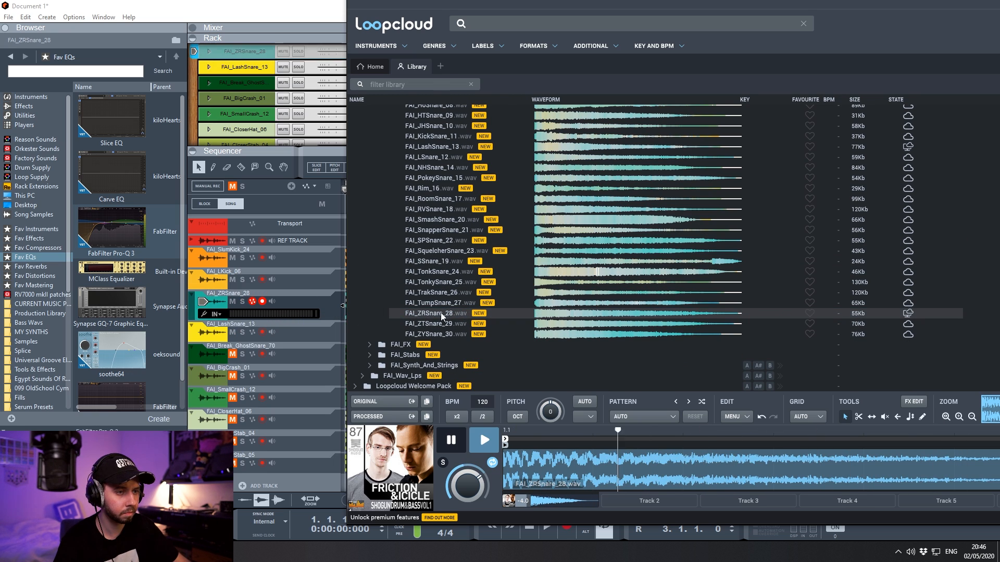
Audition more snares in the FAI_Snares folder, including FAI_ZYSnare_30 and FAI_Break_Snare_111.
{"action": "left_click", "coordinate": [450, 324]}
{"action": "left_click", "coordinate": [452, 334]}
{"action": "scroll", "coordinate": [458, 291], "scroll_direction": "up", "scroll_amount": 5}
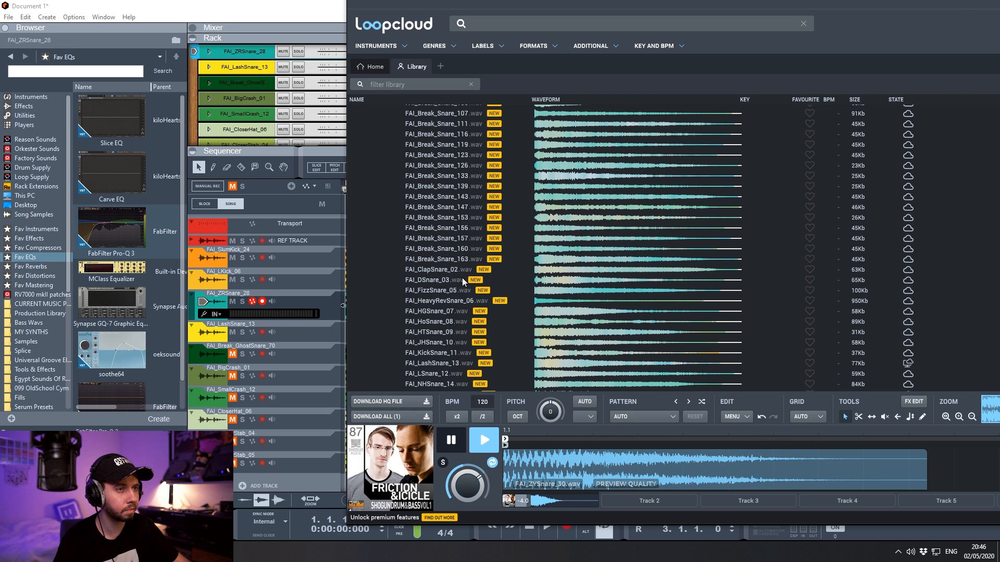
{"action": "left_click", "coordinate": [461, 207]}
{"action": "scroll", "coordinate": [461, 208], "scroll_direction": "up", "scroll_amount": 2}
{"action": "left_click", "coordinate": [460, 208]}
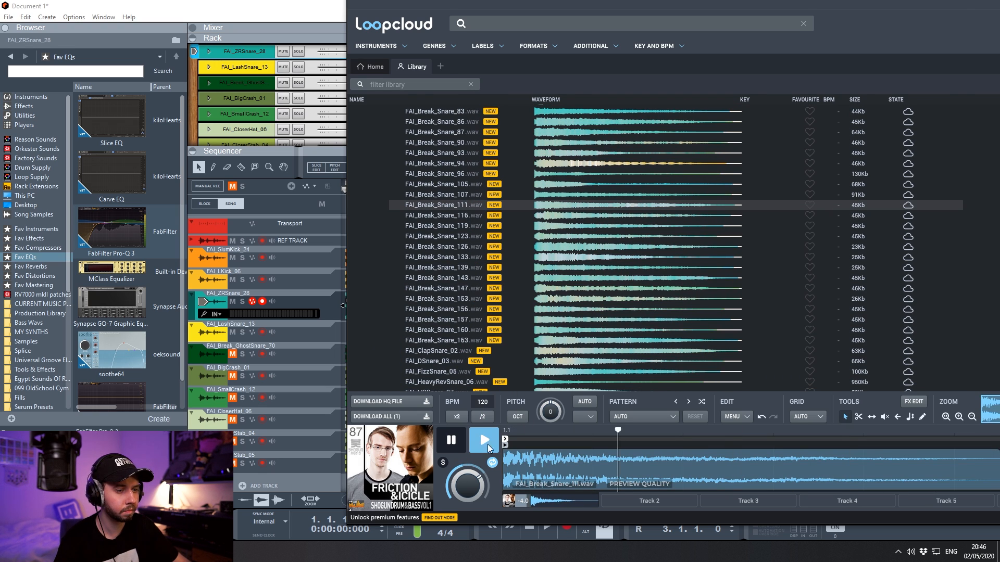
Switch to Reason, place FAI_ZRSnare_28 clips on the four snare hits, and mute all FAI_LashSnare_13 clips.
{"action": "key", "text": "alt+Tab"}
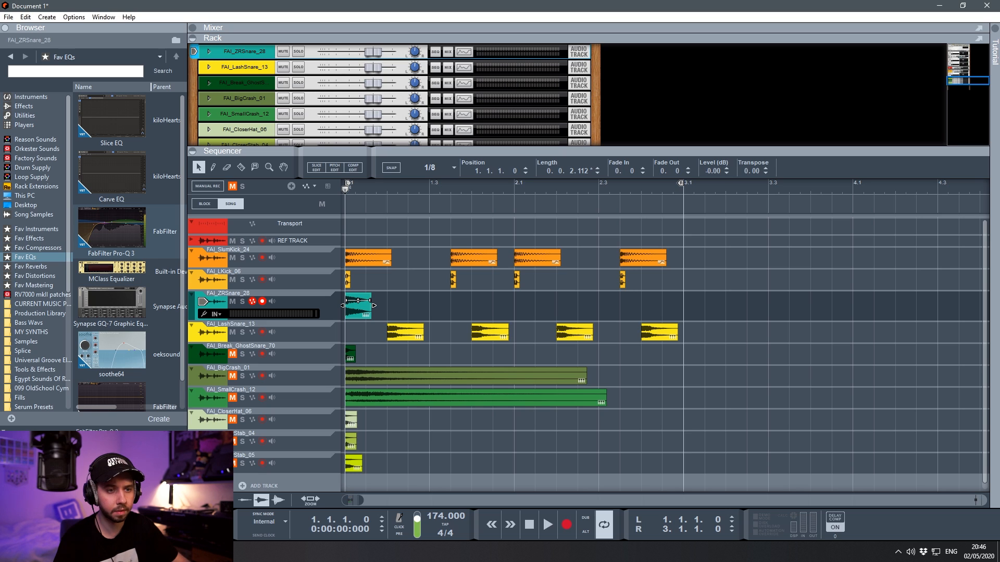
{"action": "left_click_drag", "start_coordinate": [370, 303], "coordinate": [404, 317]}
{"action": "key", "text": "space"}
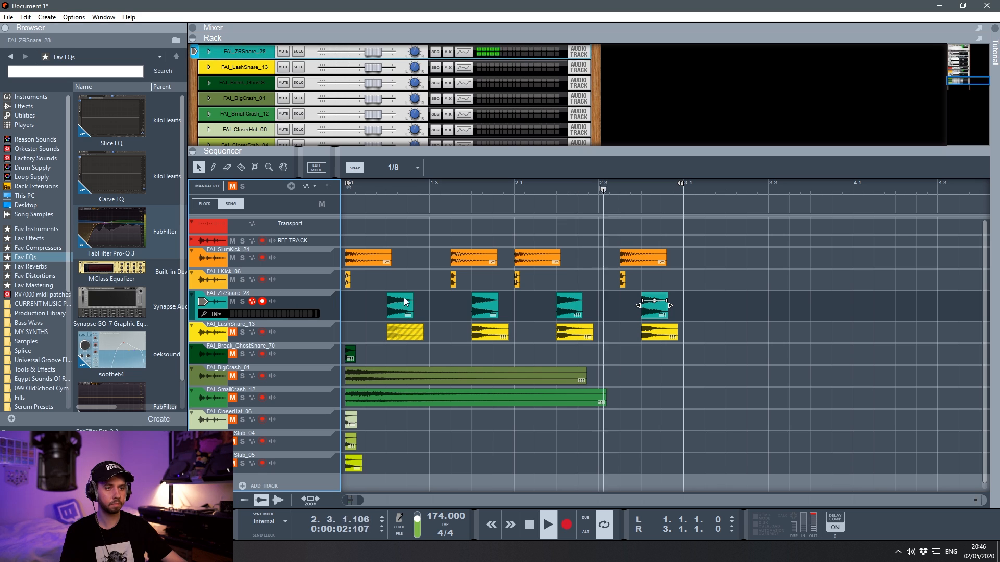
{"action": "key", "text": "space"}
{"action": "left_click_drag", "start_coordinate": [759, 324], "coordinate": [486, 355]}
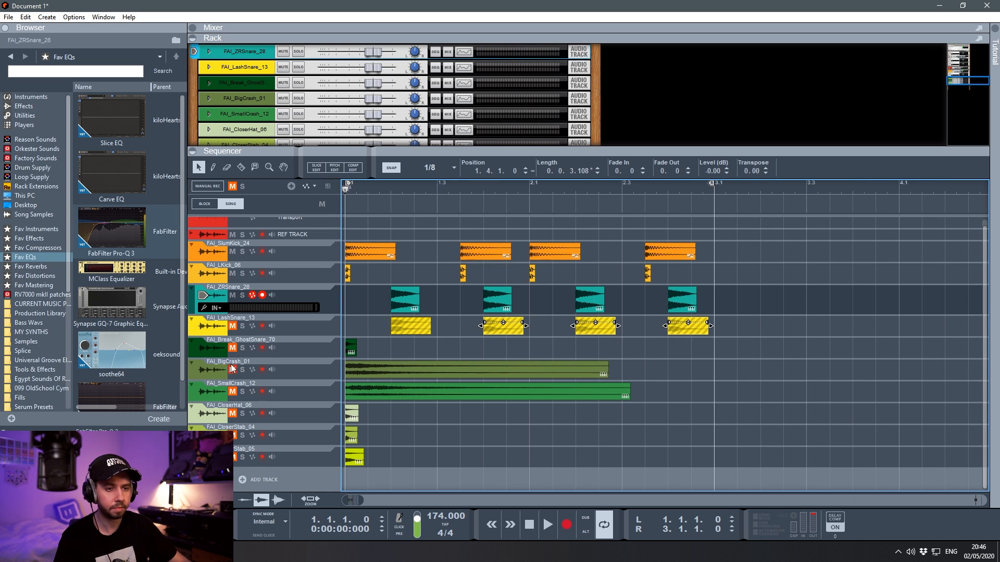
Unmute the FAI_CloserStab_04 track and play the loop from the start.
{"action": "key", "text": "h"}
{"action": "key", "text": "h"}
{"action": "key", "text": "h"}
{"action": "key", "text": "h"}
{"action": "key", "text": "h"}
{"action": "key", "text": "h"}
{"action": "key", "text": "h"}
{"action": "key", "text": "h"}
{"action": "key", "text": "h"}
{"action": "key", "text": "h"}
{"action": "key", "text": "h"}
{"action": "key", "text": "h"}
{"action": "key", "text": "h"}
{"action": "key", "text": "h"}
{"action": "key", "text": "h"}
{"action": "key", "text": "h"}
{"action": "key", "text": "h"}
{"action": "key", "text": "h"}
{"action": "key", "text": "h"}
{"action": "key", "text": "h"}
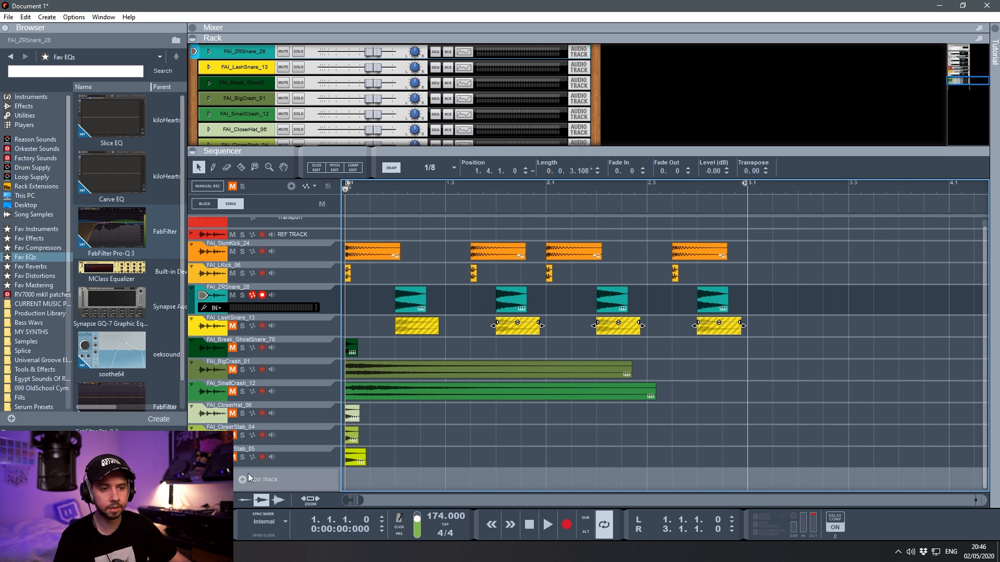
{"action": "left_click", "coordinate": [234, 435]}
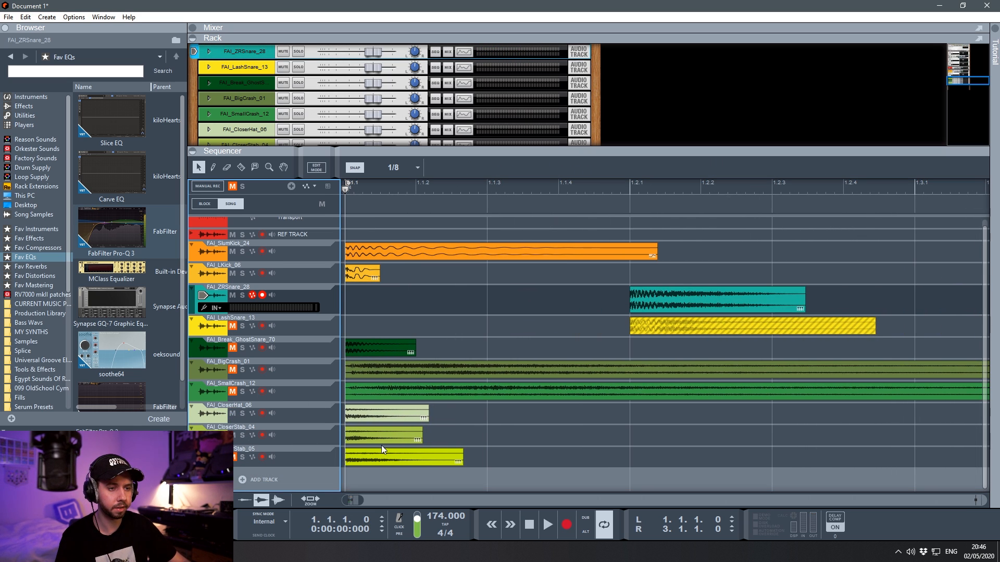
{"action": "key", "text": "space"}
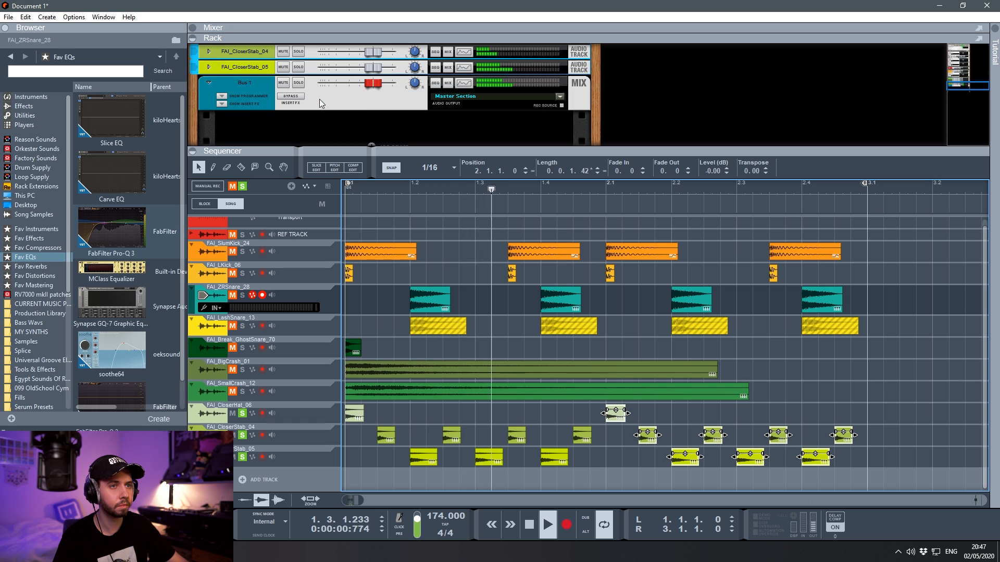
Add FabFilter Pro-Q 3 as an insert effect on Bus 1 and open its editor.
{"action": "left_click", "coordinate": [222, 103]}
{"action": "key", "text": "space"}
{"action": "left_click_drag", "start_coordinate": [126, 218], "coordinate": [315, 106]}
{"action": "left_click", "coordinate": [484, 108]}
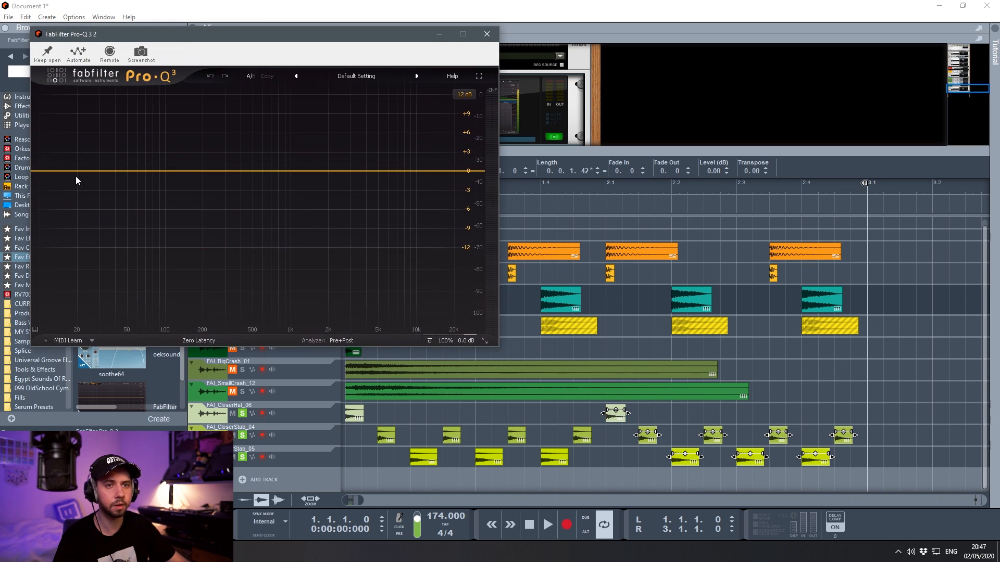
Add a low-cut band in Pro-Q 3, sweep it upward during playback, and close the editor.
{"action": "left_click", "coordinate": [45, 169]}
{"action": "key", "text": "space"}
{"action": "left_click_drag", "start_coordinate": [46, 169], "coordinate": [304, 169]}
{"action": "left_click", "coordinate": [486, 34]}
{"action": "key", "text": "space"}
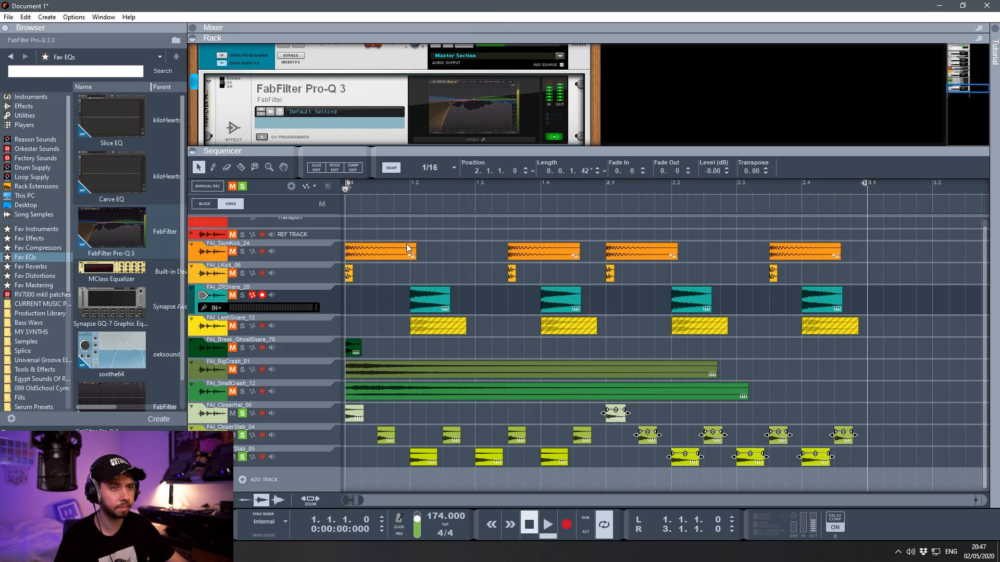
{"action": "left_click", "coordinate": [452, 435]}
{"action": "left_click_drag", "start_coordinate": [406, 398], "coordinate": [406, 435]}
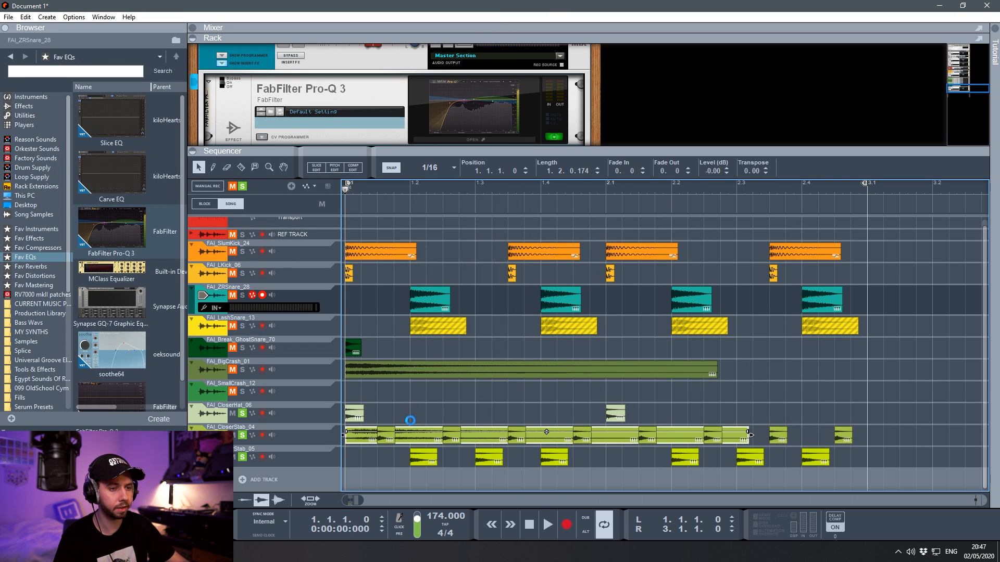
{"action": "key", "text": "ctrl+z"}
Lower the level of the FAI_CloserStab_04 clips at 1.4.3 and 2.1.3, and check them in playback.
{"action": "key", "text": "space"}
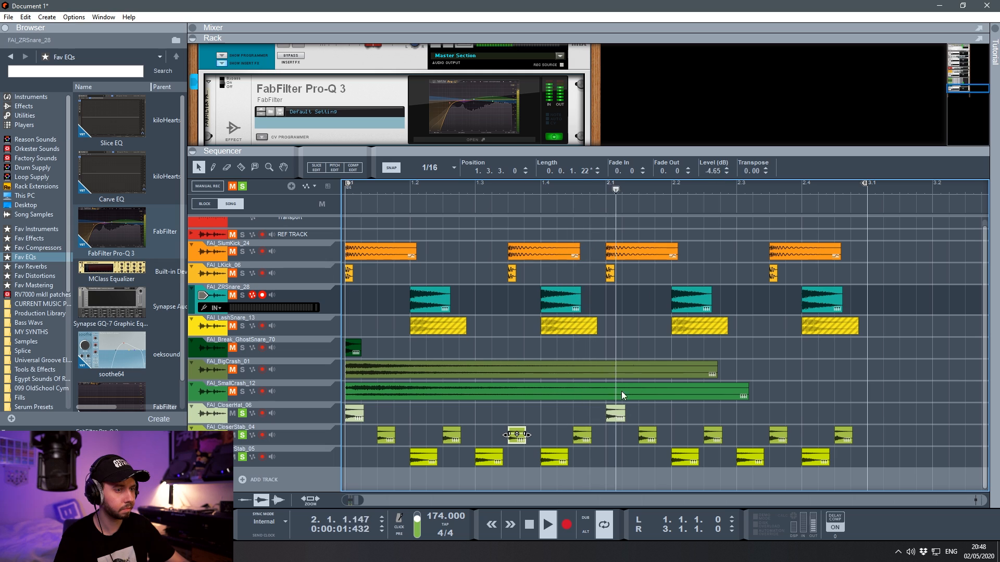
{"action": "key", "text": "space"}
{"action": "left_click_drag", "start_coordinate": [667, 444], "coordinate": [587, 427]}
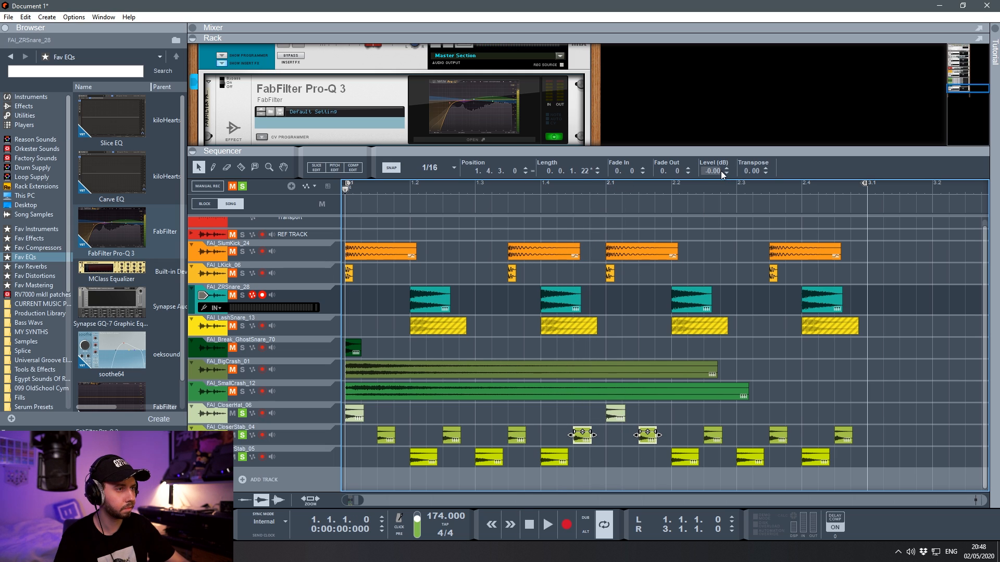
{"action": "left_click_drag", "start_coordinate": [721, 171], "coordinate": [719, 185]}
{"action": "key", "text": "space"}
{"action": "left_click", "coordinate": [604, 442]}
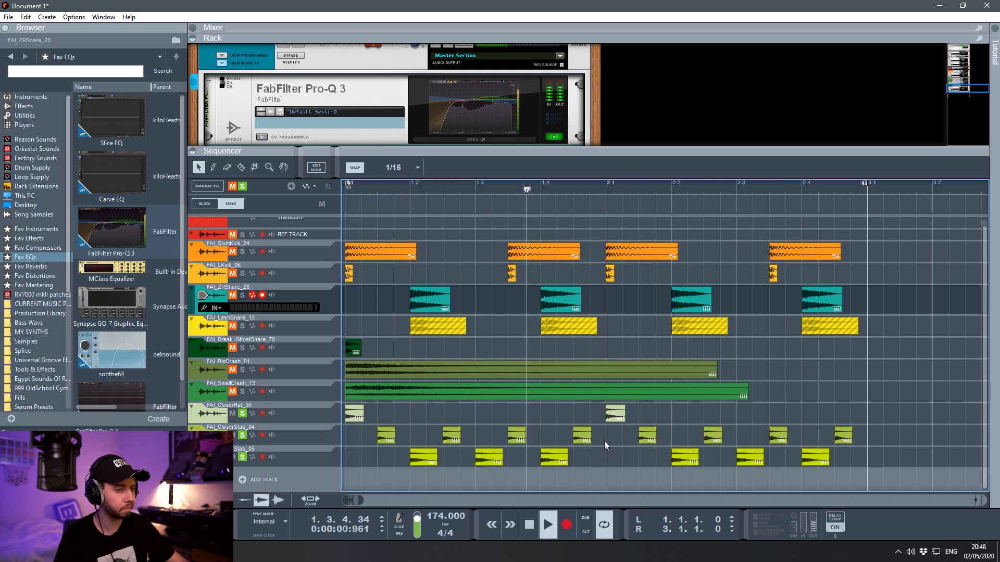
{"action": "key", "text": "space"}
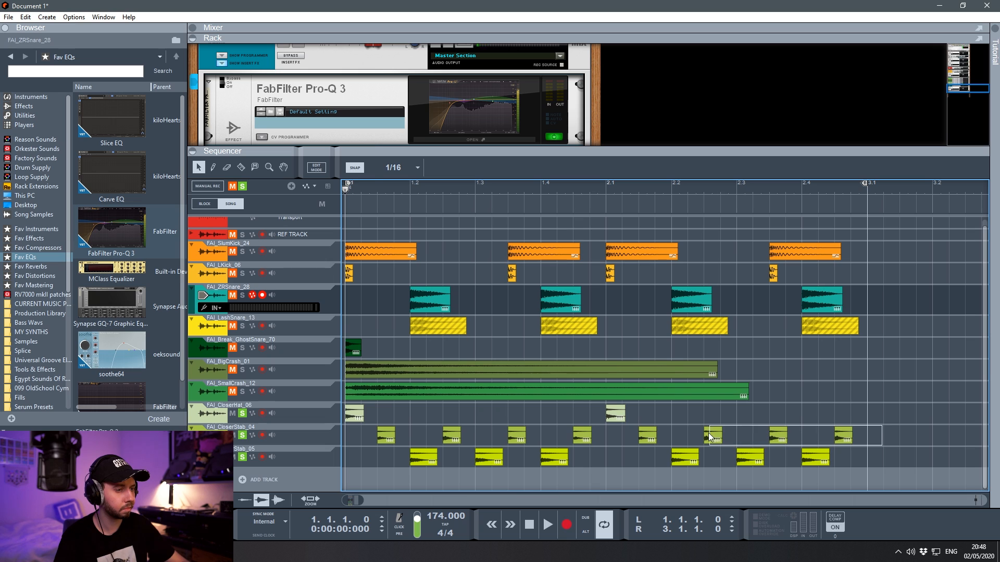
Set the level of the last three FAI_CloserStab_04 clips to -5.51 dB and check the loop in playback.
{"action": "left_click_drag", "start_coordinate": [709, 433], "coordinate": [709, 435]}
{"action": "left_click_drag", "start_coordinate": [709, 169], "coordinate": [713, 190]}
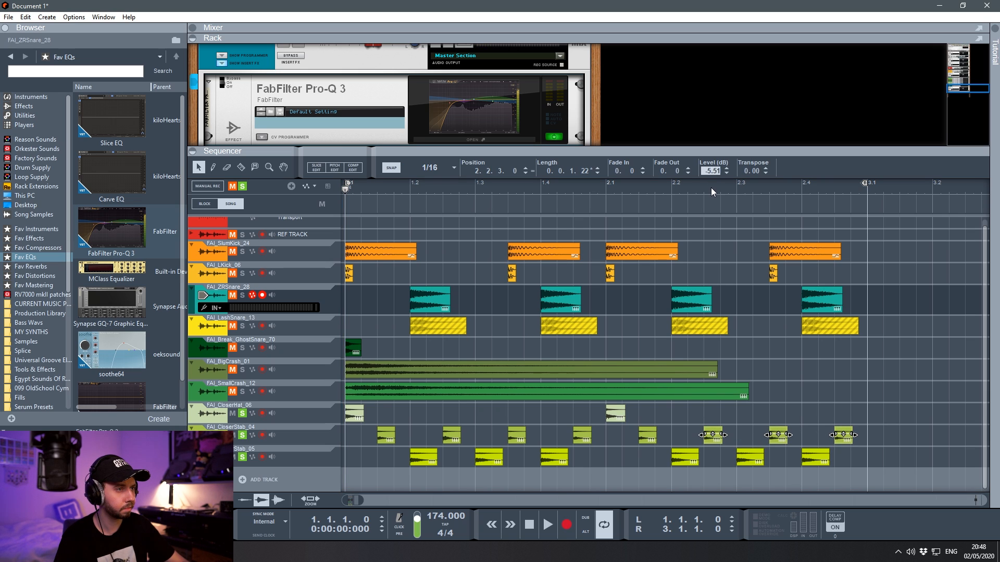
{"action": "left_click", "coordinate": [711, 189]}
{"action": "key", "text": "space"}
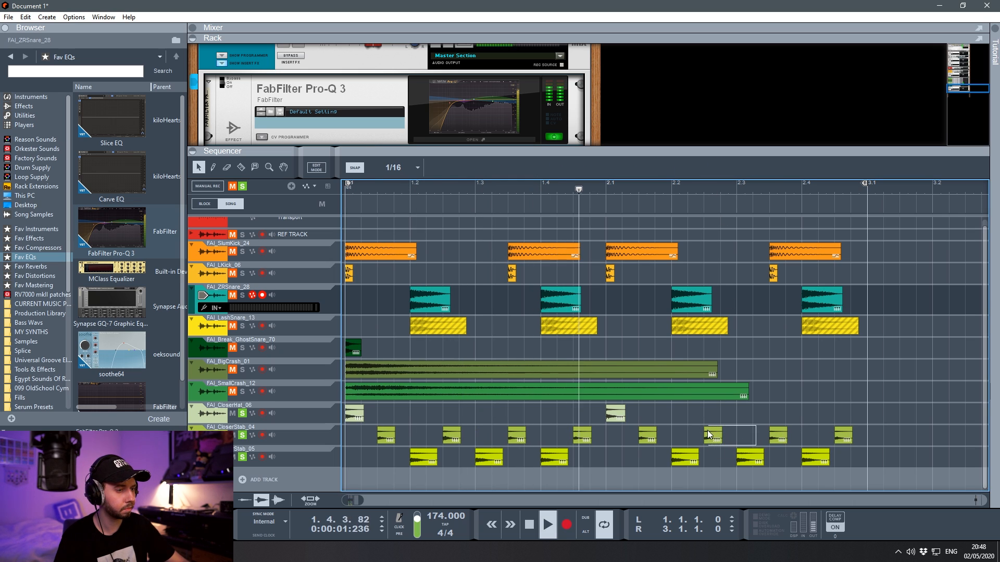
{"action": "left_click", "coordinate": [708, 434]}
{"action": "key", "text": "space"}
{"action": "key", "text": "space"}
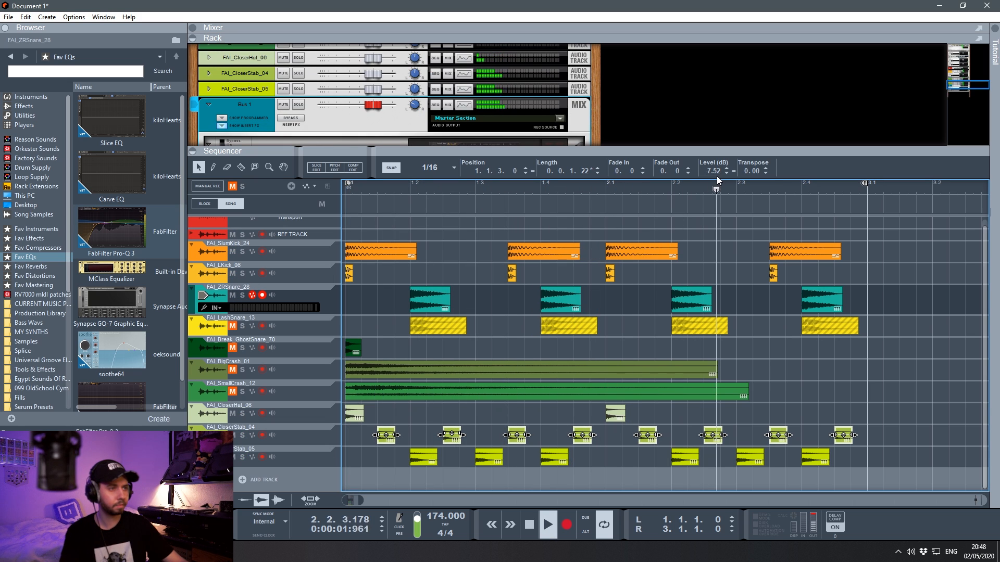
{"action": "key", "text": "space"}
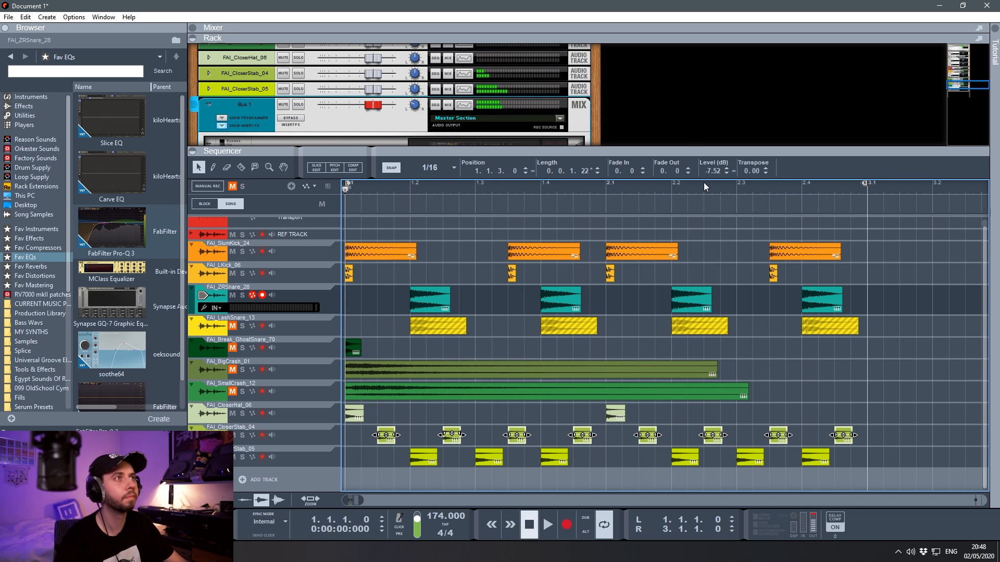
Switch to Loopcloud, collapse the FAI_Snares folder and expand FAI_High_Hats.
{"action": "key", "text": "alt+Tab"}
{"action": "scroll", "coordinate": [467, 252], "scroll_direction": "up", "scroll_amount": 4}
{"action": "scroll", "coordinate": [467, 252], "scroll_direction": "up", "scroll_amount": 7}
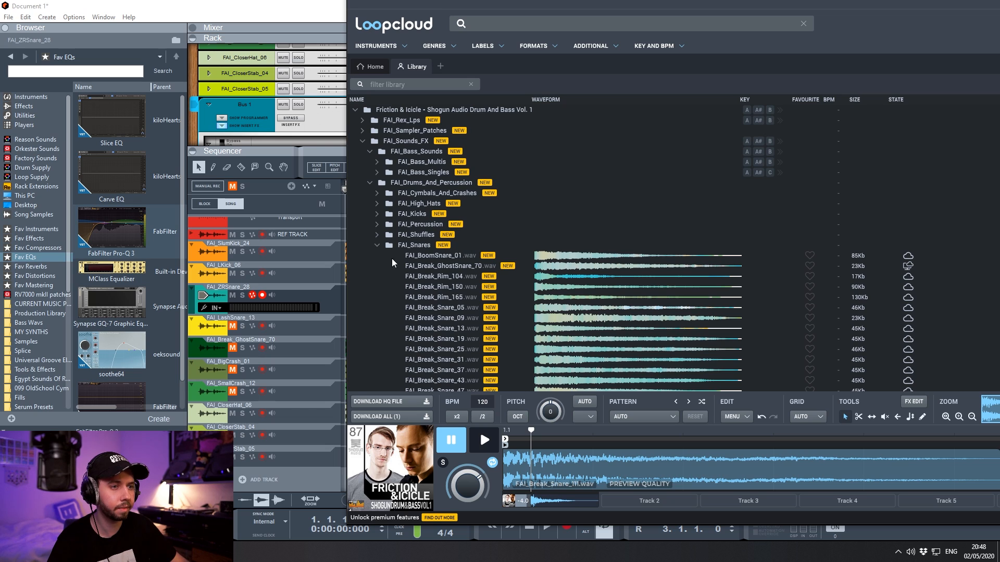
{"action": "left_click", "coordinate": [379, 246]}
{"action": "left_click", "coordinate": [378, 207]}
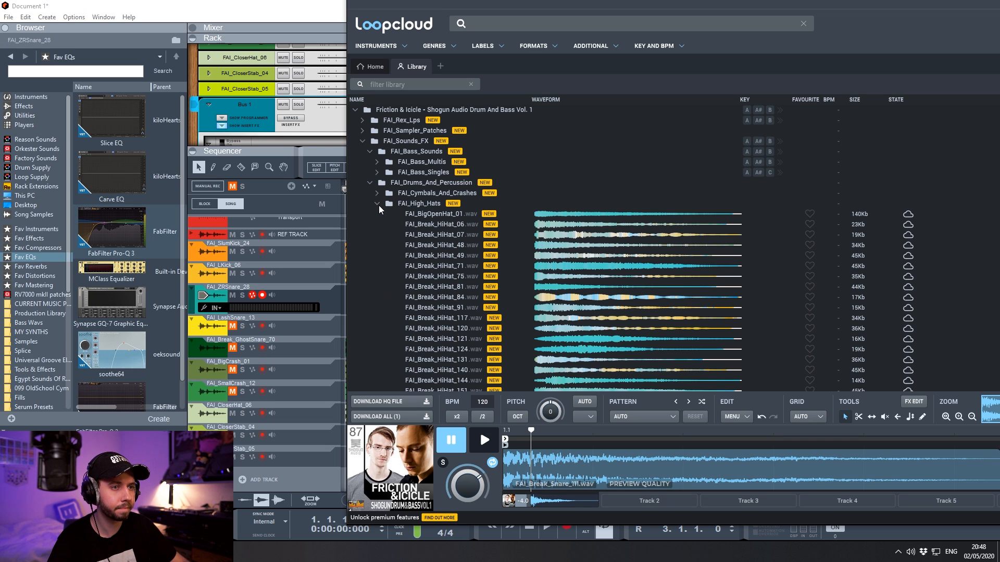
Audition FAI_BigOpenHat_01 and add it to Reason as an audio track.
{"action": "left_click", "coordinate": [441, 215]}
{"action": "left_click", "coordinate": [488, 446]}
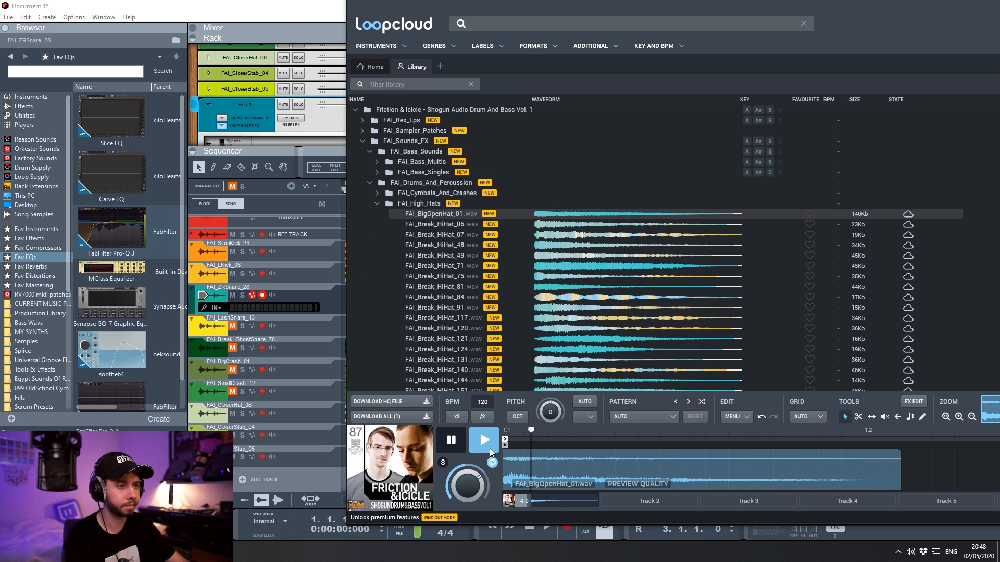
{"action": "mouse_move", "coordinate": [440, 218]}
{"action": "left_mouse_down"}
{"action": "mouse_move", "coordinate": [358, 287]}
{"action": "mouse_move", "coordinate": [252, 428]}
{"action": "mouse_move", "coordinate": [264, 445]}
{"action": "left_mouse_up"}
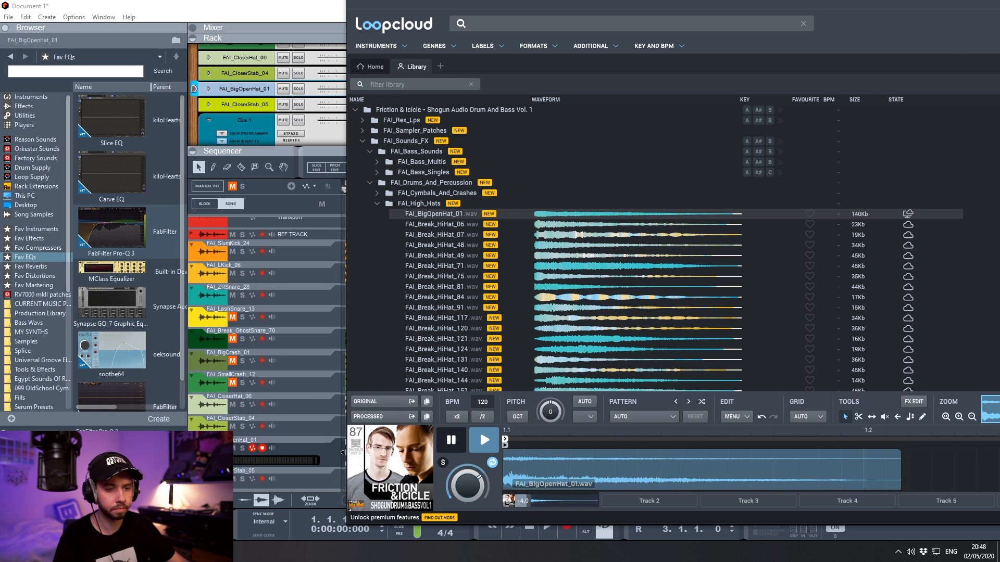
Switch to Reason and route the FAI_BigOpenHat_01 track's output to Bus 1.
{"action": "key", "text": "alt+Tab"}
{"action": "right_click", "coordinate": [491, 87]}
{"action": "left_click", "coordinate": [677, 343]}
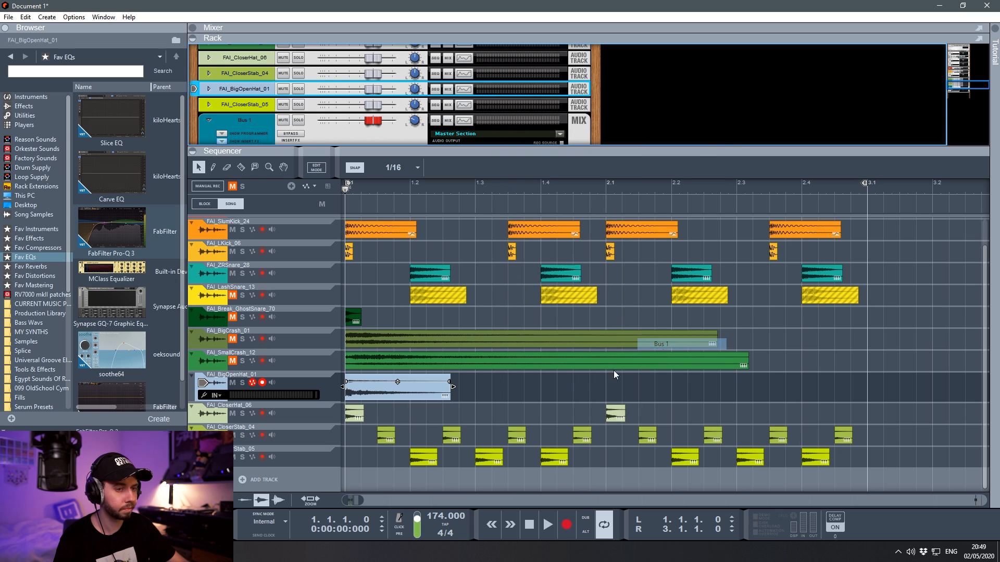
Mute the FAI_CloserHat_06 clips and trim the FAI_BigOpenHat_01 clip to a length of 0.0.1.201, checking it in playback.
{"action": "left_click", "coordinate": [391, 400]}
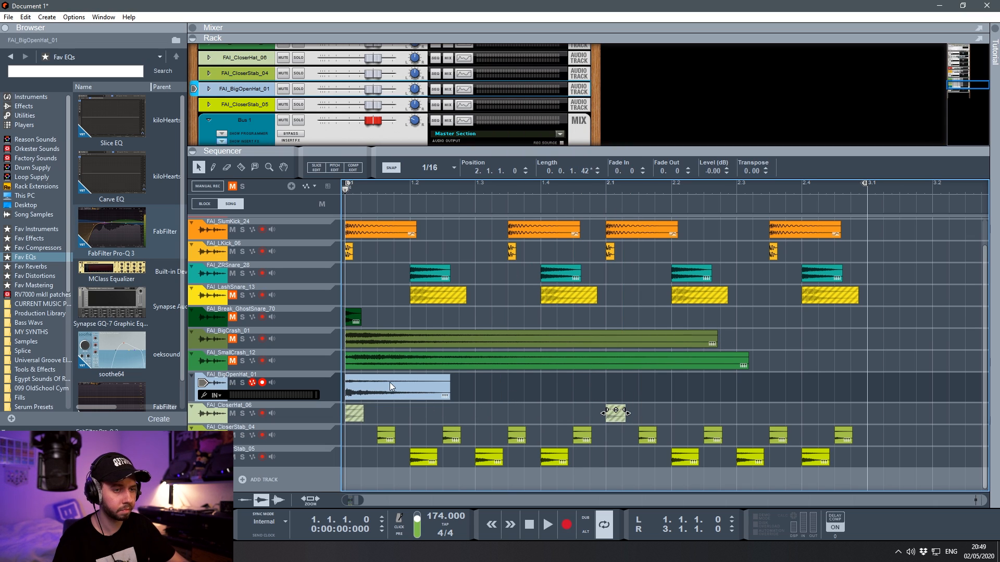
{"action": "left_click_drag", "start_coordinate": [413, 392], "coordinate": [374, 394]}
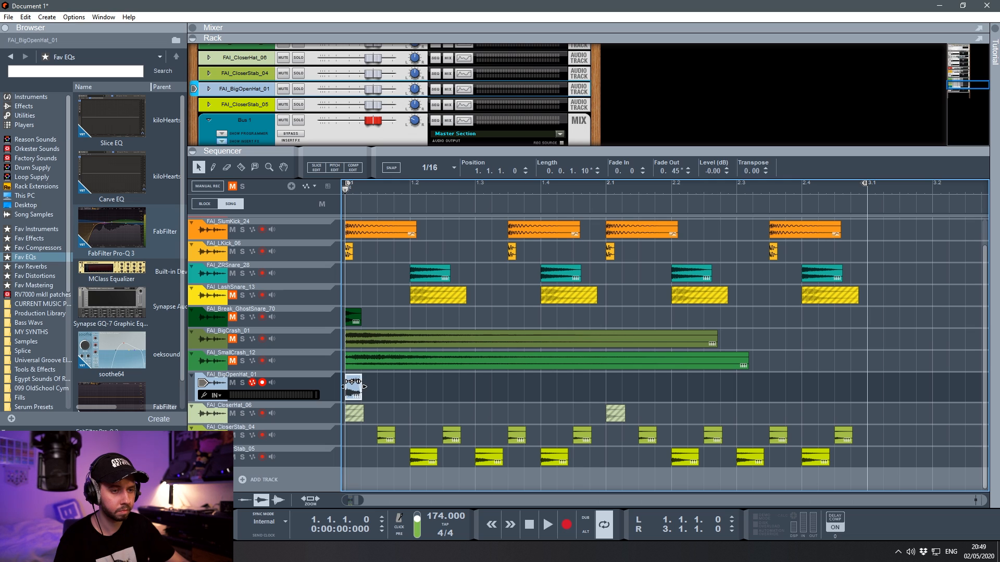
{"action": "key", "text": "space"}
{"action": "key", "text": "space"}
{"action": "key", "text": "space"}
{"action": "left_click_drag", "start_coordinate": [384, 387], "coordinate": [377, 387]}
{"action": "key", "text": "space"}
{"action": "key", "text": "space"}
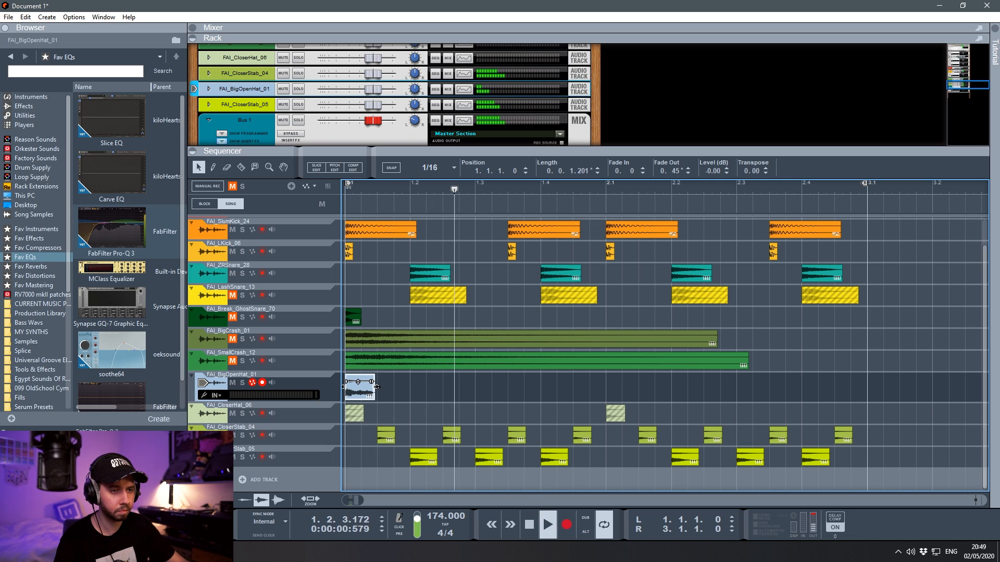
Unmute the FAI_CloserHat_06 clip at bar 2 and select all the FAI_LashSnare_13 clips.
{"action": "left_click", "coordinate": [616, 412]}
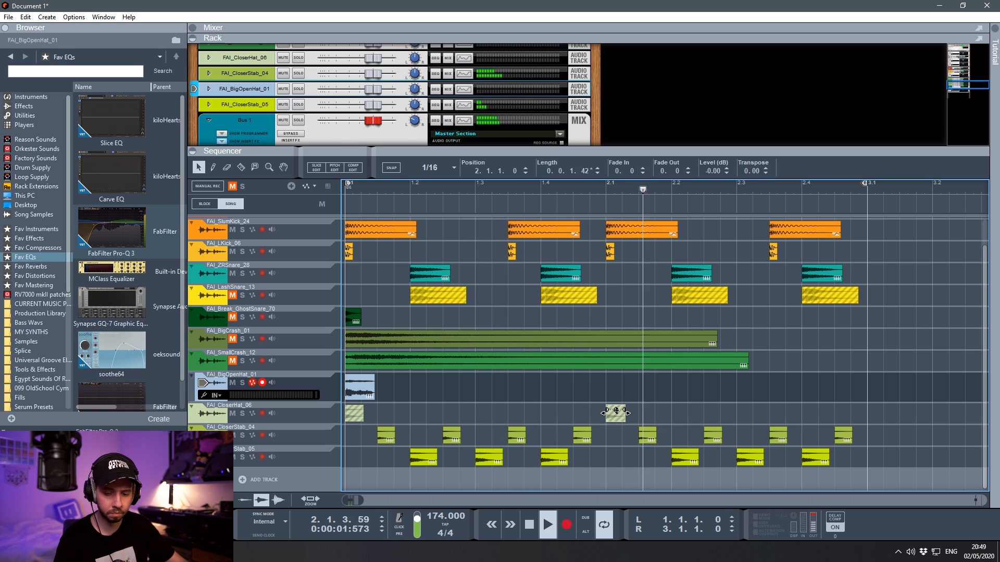
{"action": "key", "text": "space"}
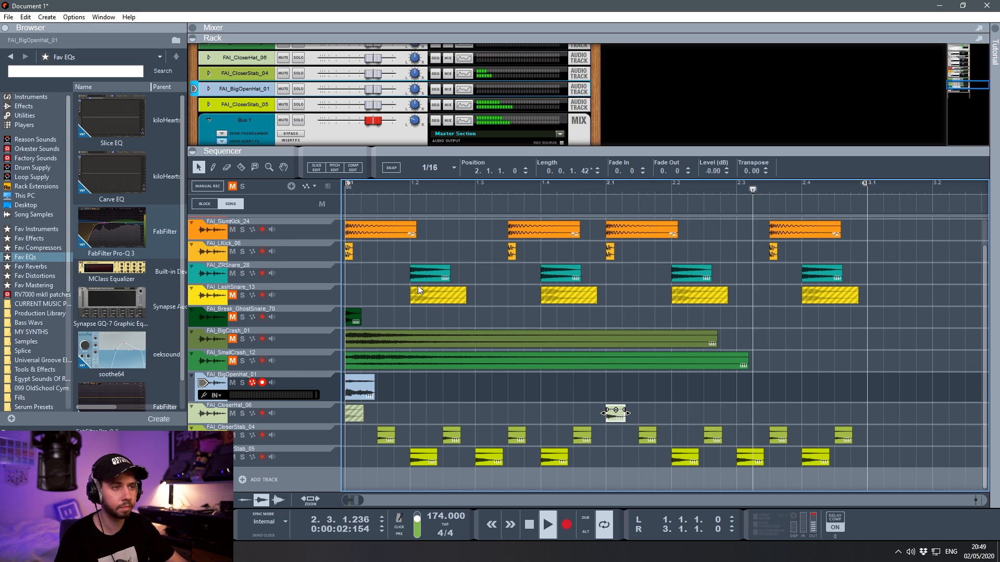
{"action": "scroll", "coordinate": [419, 287], "scroll_direction": "up", "scroll_amount": 2}
{"action": "left_click_drag", "start_coordinate": [933, 312], "coordinate": [418, 326]}
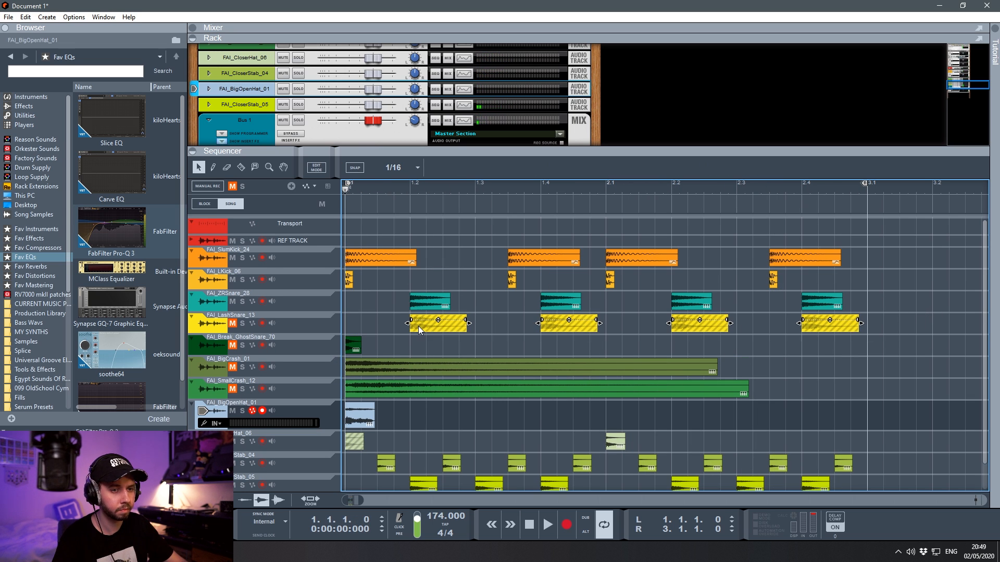
{"action": "key", "text": "space"}
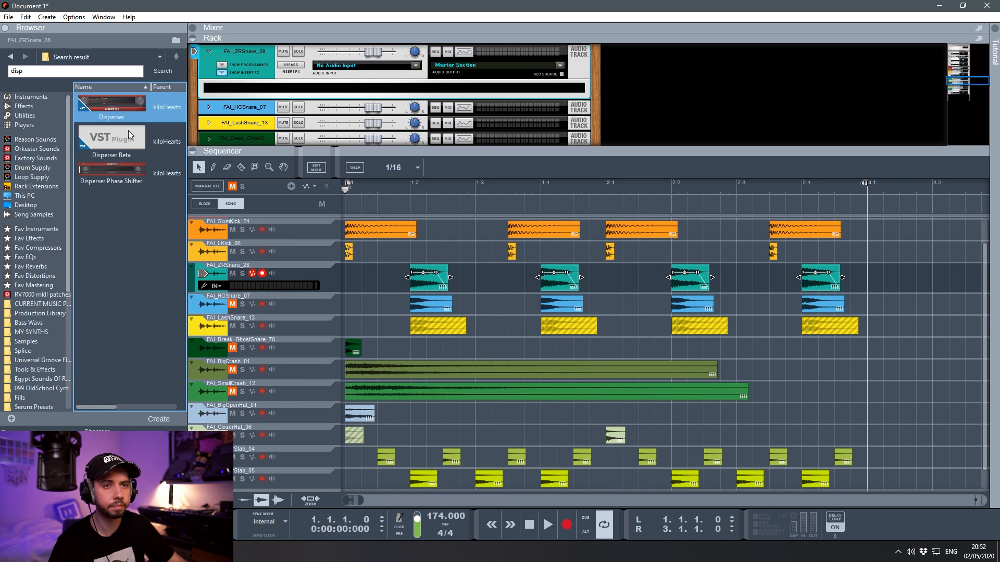
Insert the Disperser Phase Shifter on the FAI_ZRSnare_28 track, set its frequency to 305 Hz, and adjust its amount and pinch.
{"action": "left_click_drag", "start_coordinate": [120, 110], "coordinate": [389, 85]}
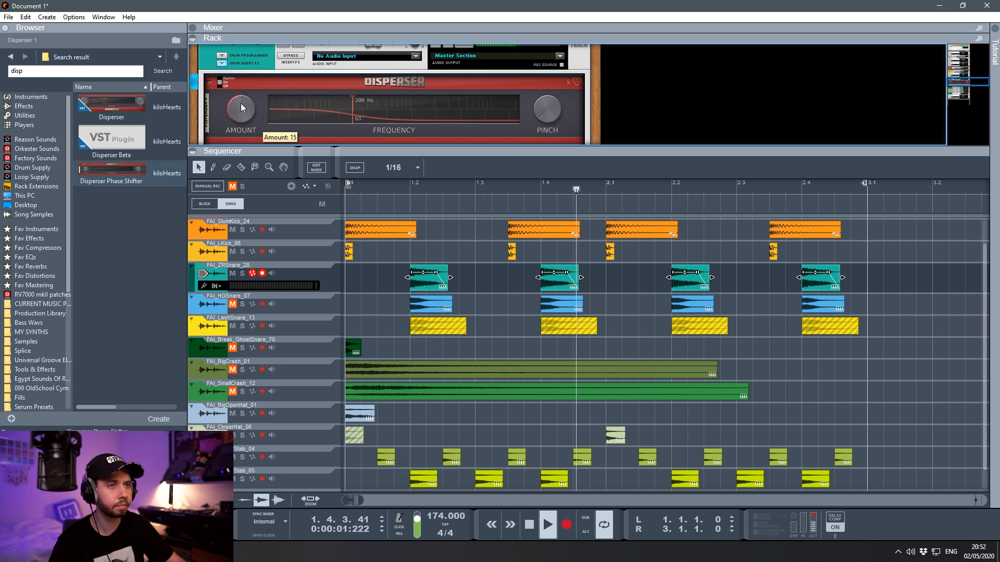
{"action": "left_click_drag", "start_coordinate": [540, 99], "coordinate": [545, 88]}
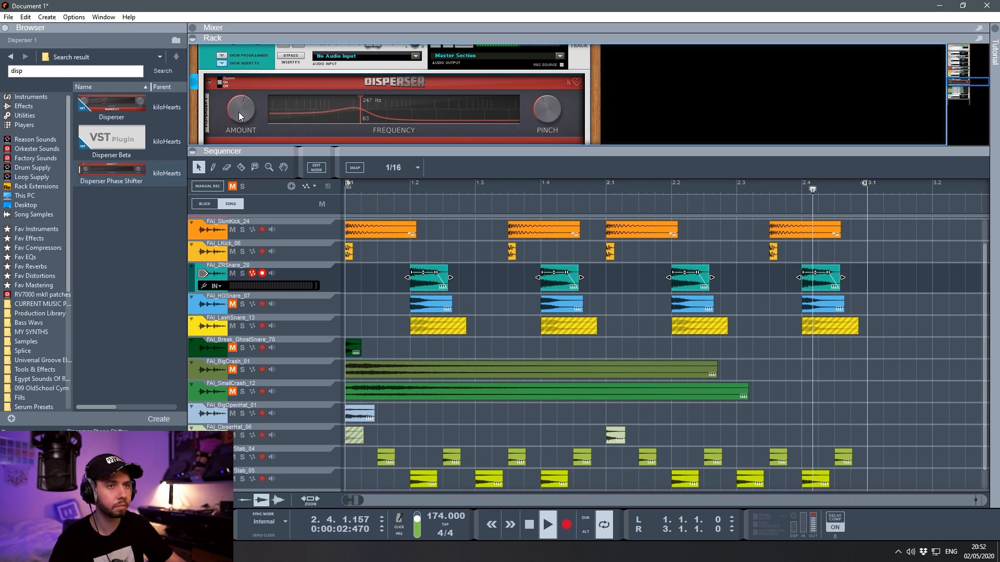
{"action": "mouse_move", "coordinate": [239, 112]}
{"action": "left_mouse_down"}
{"action": "mouse_move", "coordinate": [240, 122]}
{"action": "mouse_move", "coordinate": [235, 114]}
{"action": "left_mouse_up"}
{"action": "left_click_drag", "start_coordinate": [322, 116], "coordinate": [367, 111]}
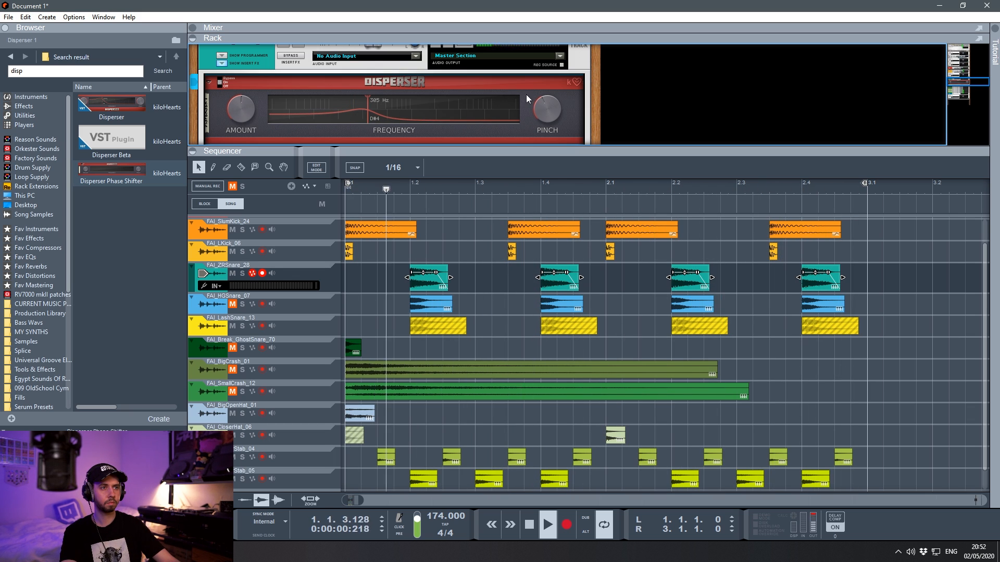
{"action": "left_click_drag", "start_coordinate": [245, 108], "coordinate": [247, 116]}
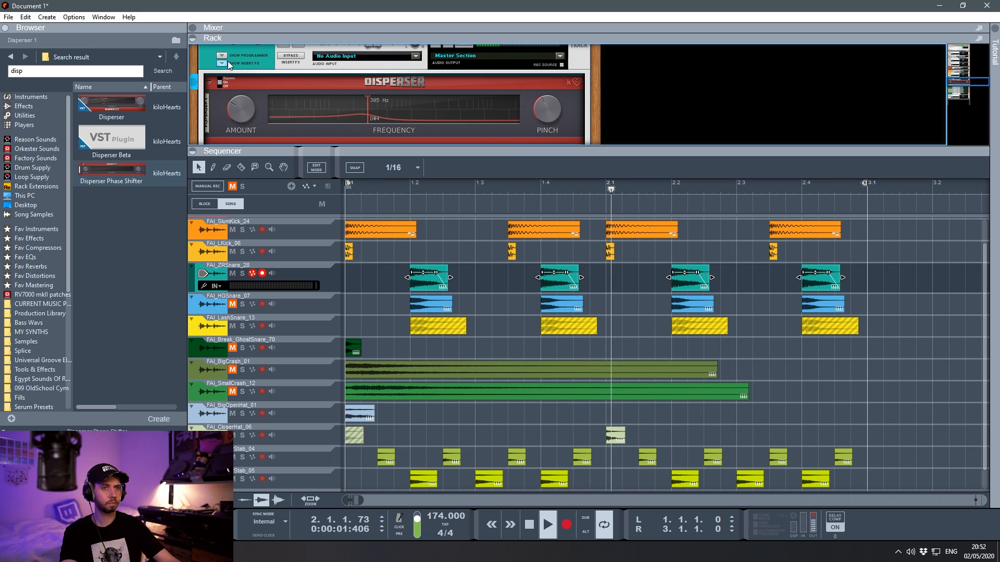
Compare the FAI_ZRSnare_28 track with its insert effects bypassed and active, and stop playback.
{"action": "left_click", "coordinate": [291, 55]}
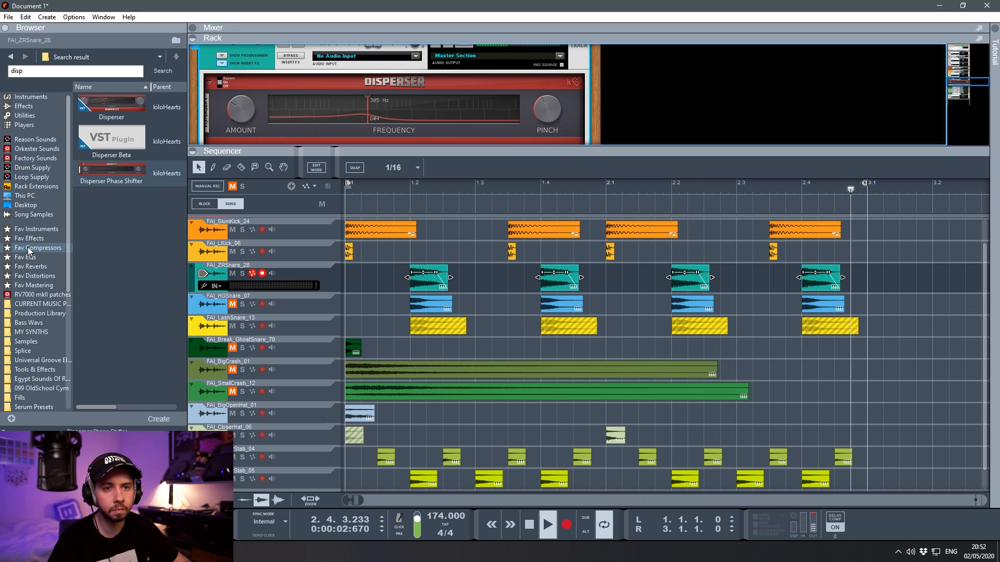
{"action": "left_click", "coordinate": [224, 109]}
{"action": "key", "text": "space"}
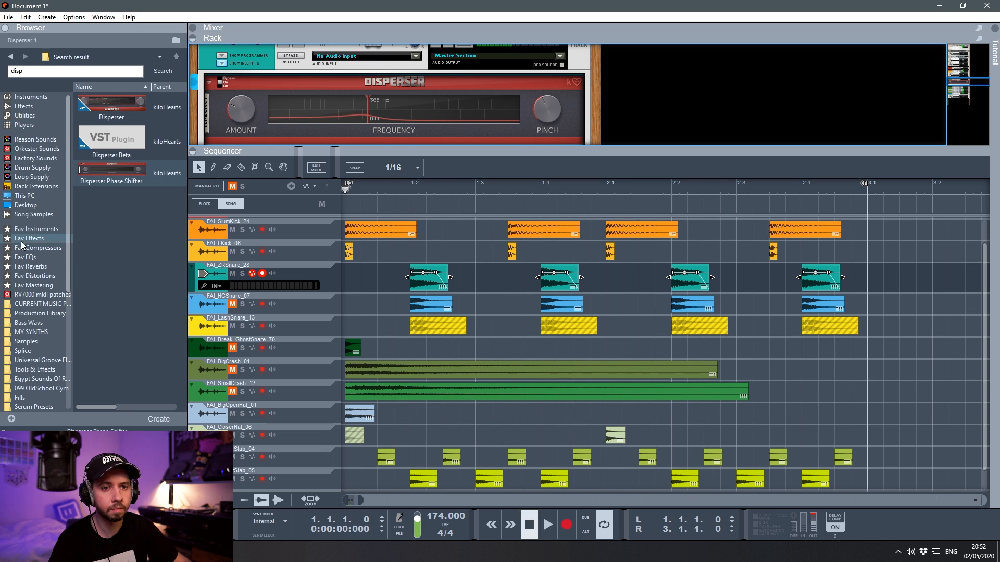
Find the Neutron 3 Compressor by searching the effects for "compress" and insert it below the Disperser on the FAI_ZRSnare_28 track.
{"action": "left_click", "coordinate": [35, 245]}
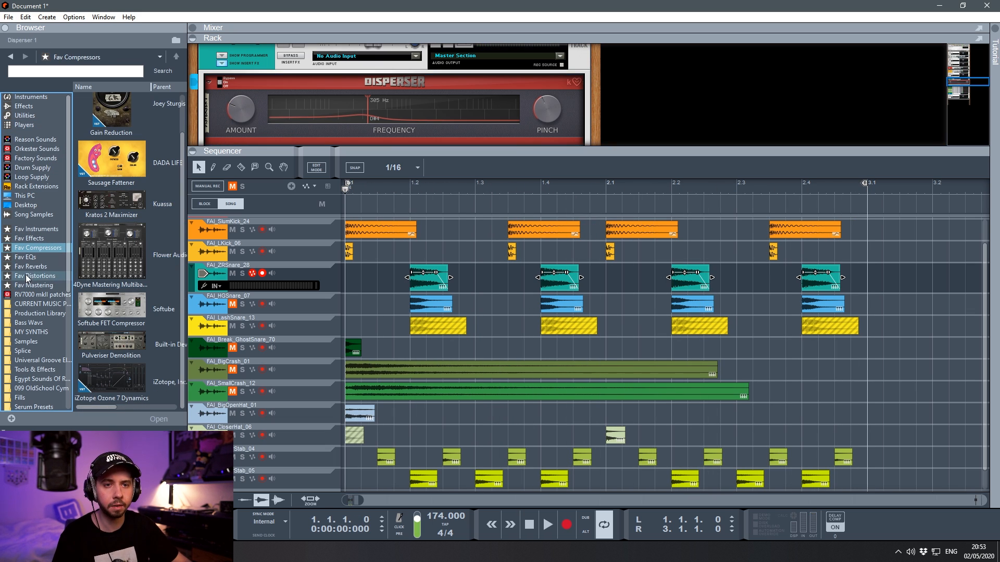
{"action": "left_click", "coordinate": [29, 105]}
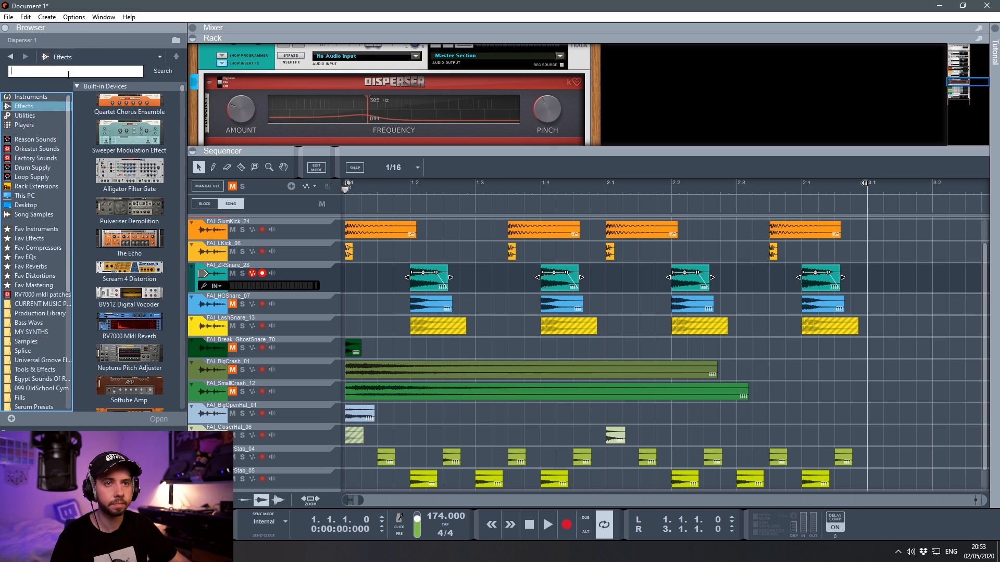
{"action": "left_click", "coordinate": [32, 71]}
{"action": "type", "text": "compress"}
{"action": "key", "text": "Return"}
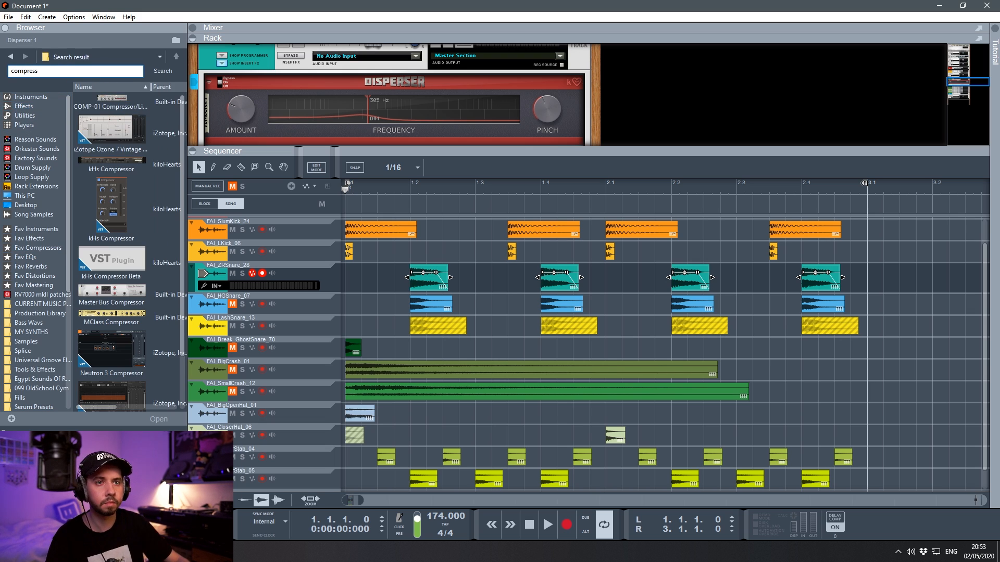
{"action": "scroll", "coordinate": [133, 196], "scroll_direction": "down", "scroll_amount": 3}
{"action": "left_click_drag", "start_coordinate": [130, 310], "coordinate": [327, 138]}
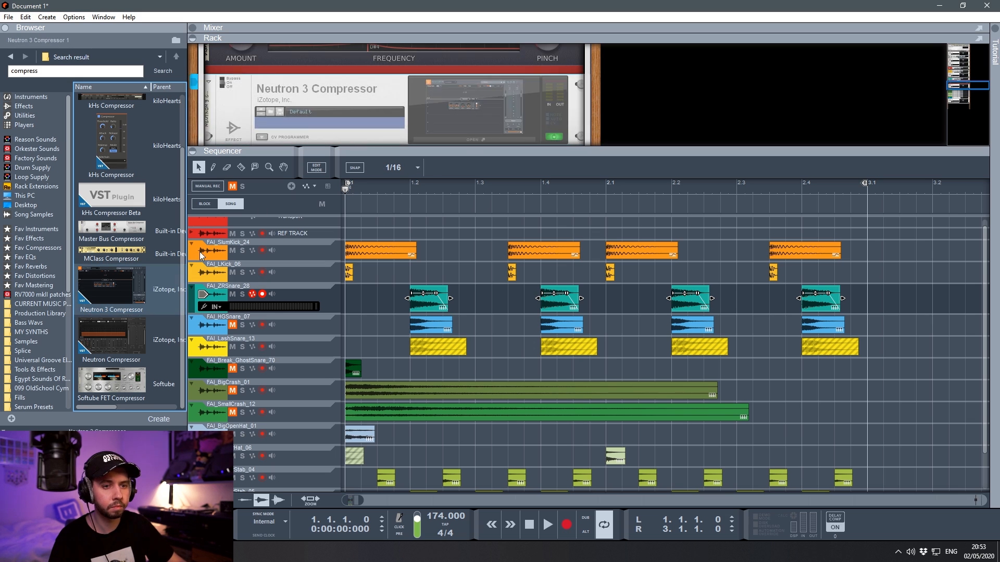
Insert the Neutron 3 Transient Shaper from the favourite effects between the Disperser and the Neutron 3 Compressor.
{"action": "left_click", "coordinate": [37, 284]}
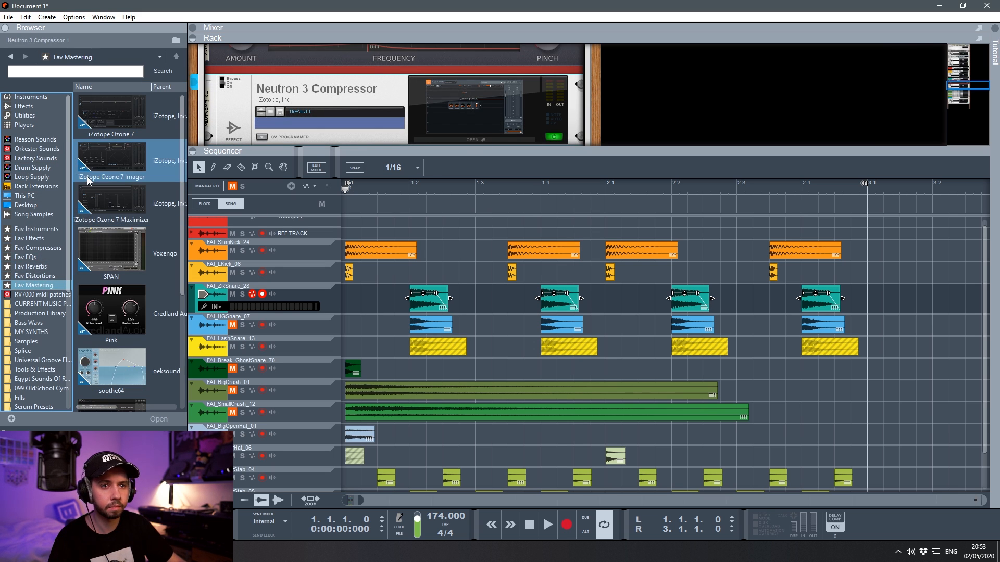
{"action": "left_click", "coordinate": [42, 248]}
{"action": "left_click", "coordinate": [45, 238]}
{"action": "mouse_move", "coordinate": [91, 197]}
{"action": "left_mouse_down"}
{"action": "mouse_move", "coordinate": [342, 108]}
{"action": "mouse_move", "coordinate": [364, 71]}
{"action": "mouse_move", "coordinate": [374, 75]}
{"action": "left_mouse_up"}
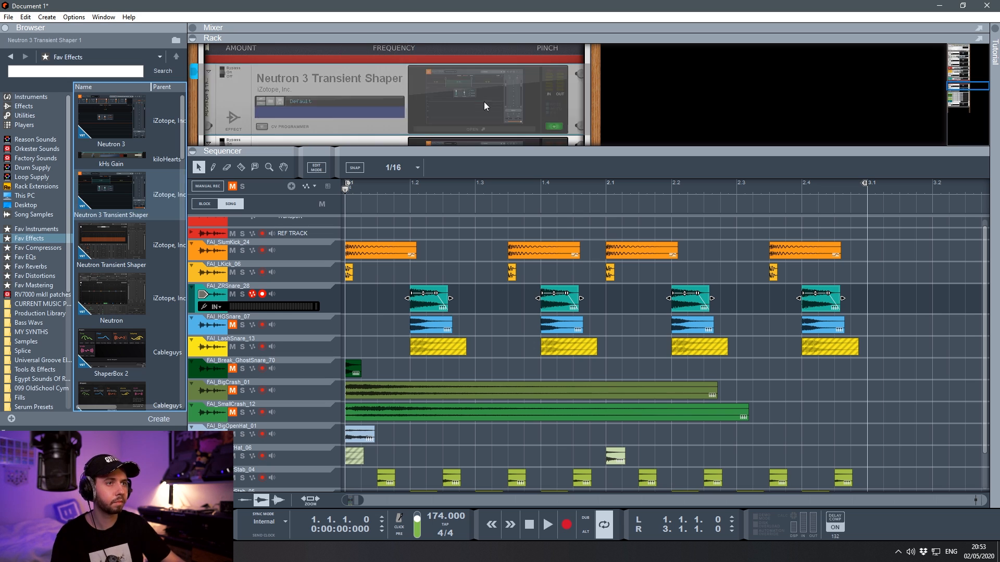
Open the Neutron 3 Transient Shaper during playback, solo its mid band, raise the attack slightly and set the sustain to -2.
{"action": "double_click", "coordinate": [452, 99]}
{"action": "key", "text": "space"}
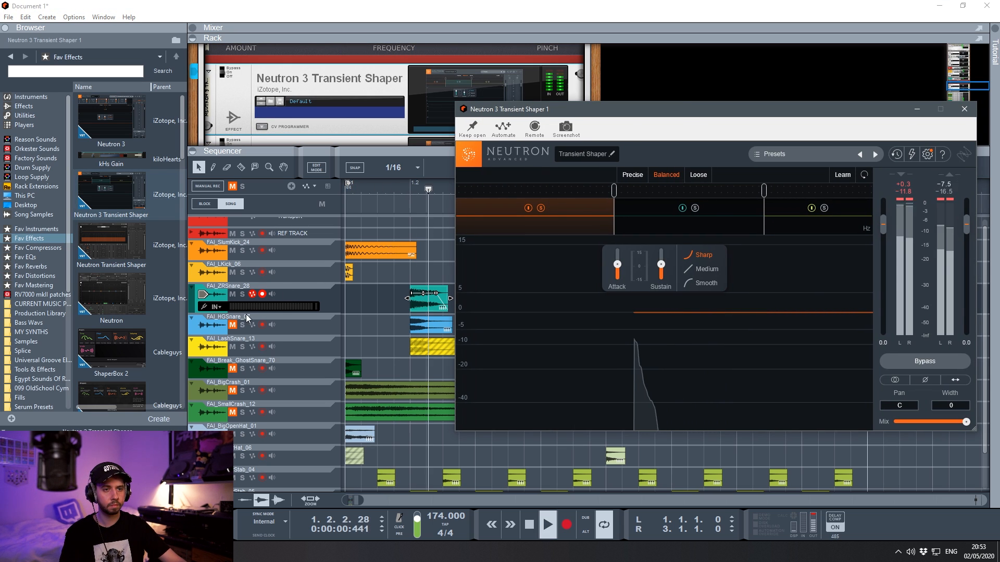
{"action": "scroll", "coordinate": [299, 82], "scroll_direction": "up", "scroll_amount": 2}
{"action": "scroll", "coordinate": [299, 82], "scroll_direction": "up", "scroll_amount": 1}
{"action": "left_click", "coordinate": [302, 81]}
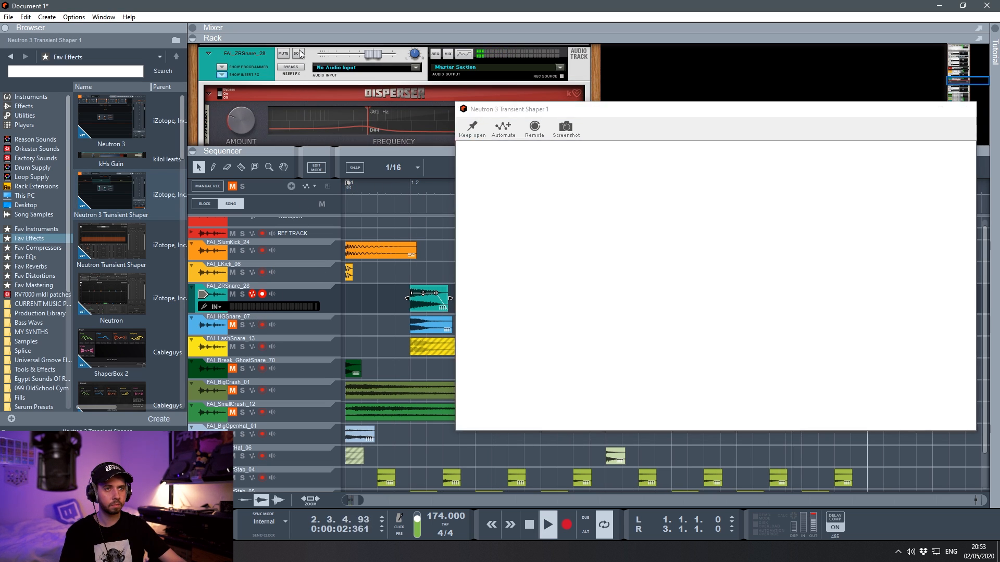
{"action": "scroll", "coordinate": [373, 102], "scroll_direction": "down", "scroll_amount": 4}
{"action": "left_click", "coordinate": [468, 97]}
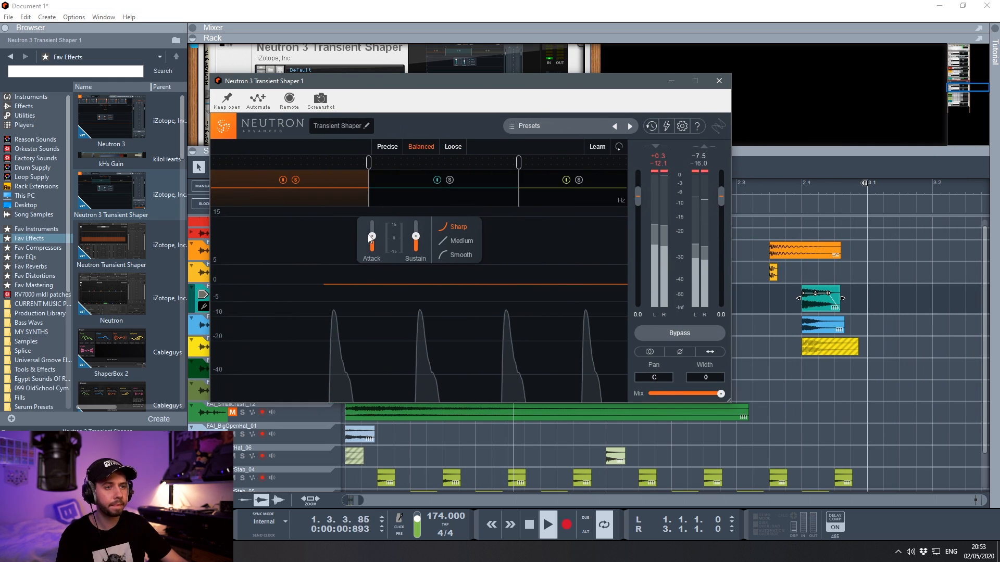
{"action": "left_click_drag", "start_coordinate": [372, 233], "coordinate": [419, 240]}
{"action": "left_click", "coordinate": [447, 189]}
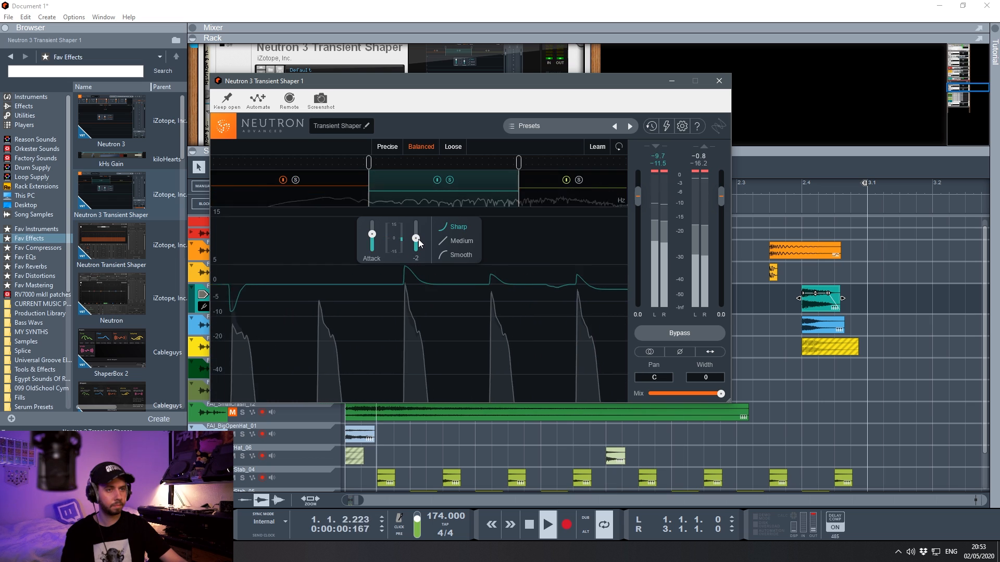
Raise the high band's attack slightly, set its sustain to -3, unsolo the band and close the Transient Shaper.
{"action": "left_click", "coordinate": [448, 179]}
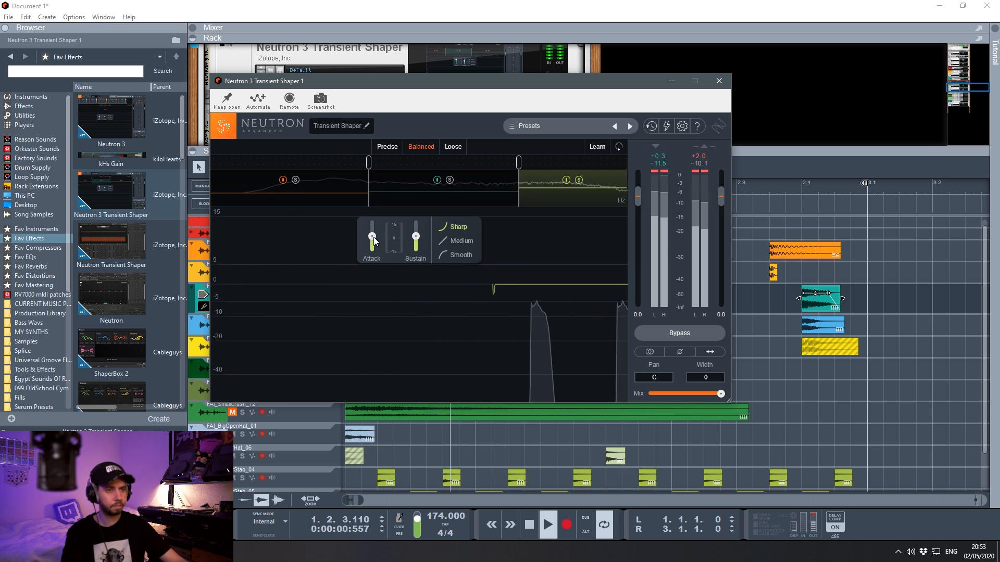
{"action": "left_click_drag", "start_coordinate": [374, 236], "coordinate": [416, 239]}
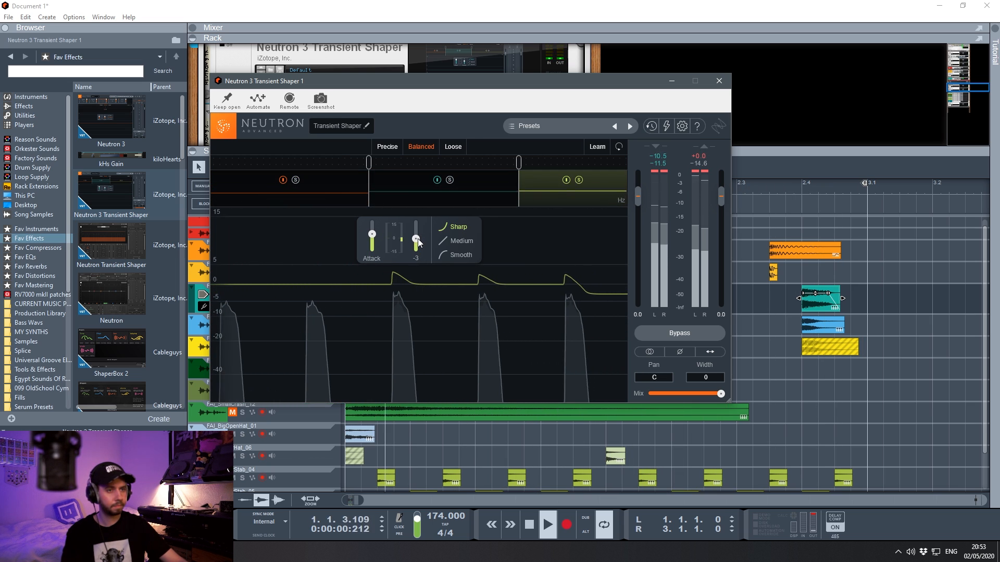
{"action": "left_click", "coordinate": [578, 181]}
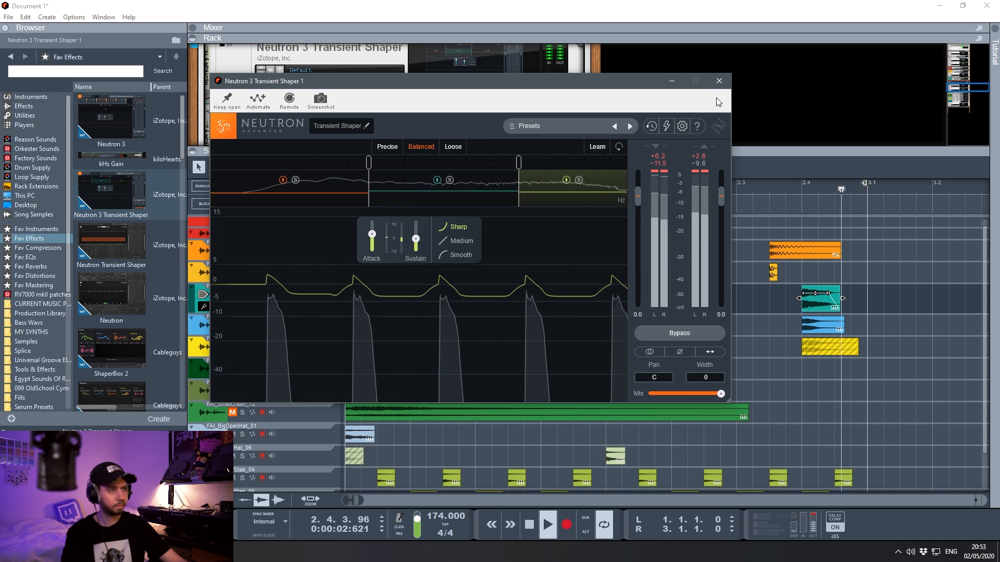
{"action": "left_click", "coordinate": [718, 83]}
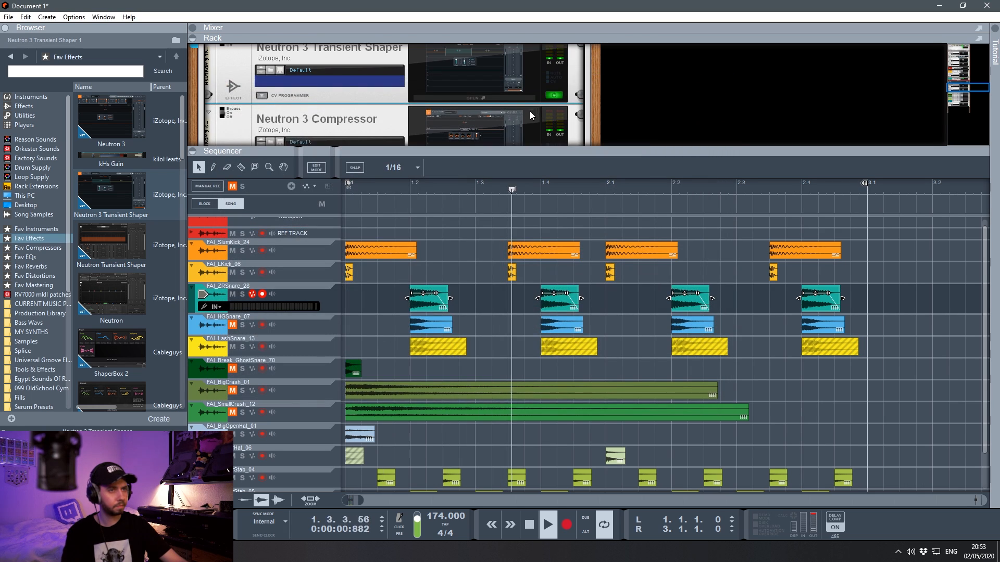
Open the Neutron 3 Compressor and set the low band to a -15.1 dB threshold, 32.3 attack, 2.8:1 ratio and reduced mix.
{"action": "scroll", "coordinate": [521, 107], "scroll_direction": "down", "scroll_amount": 2}
{"action": "left_click", "coordinate": [476, 92]}
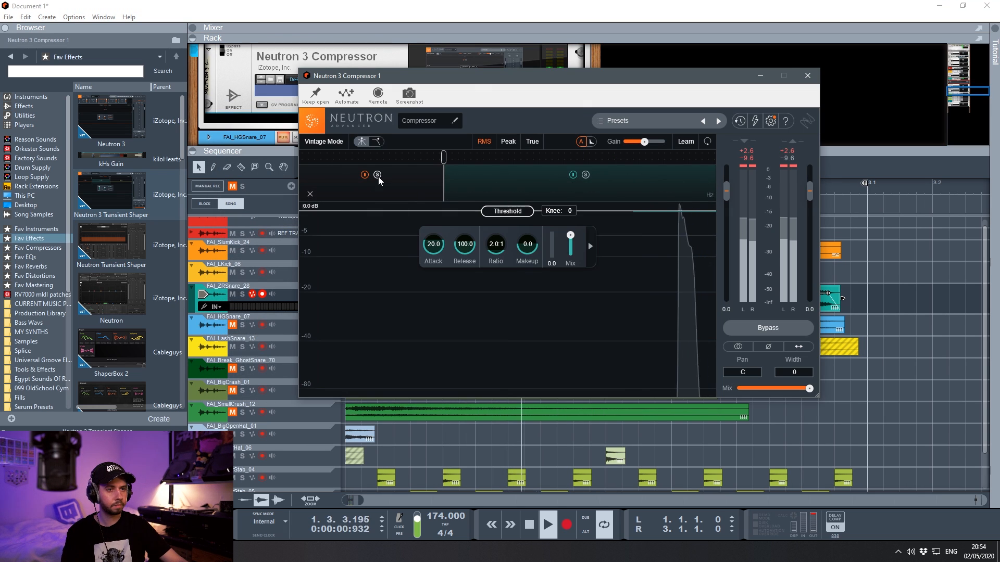
{"action": "left_click", "coordinate": [396, 188]}
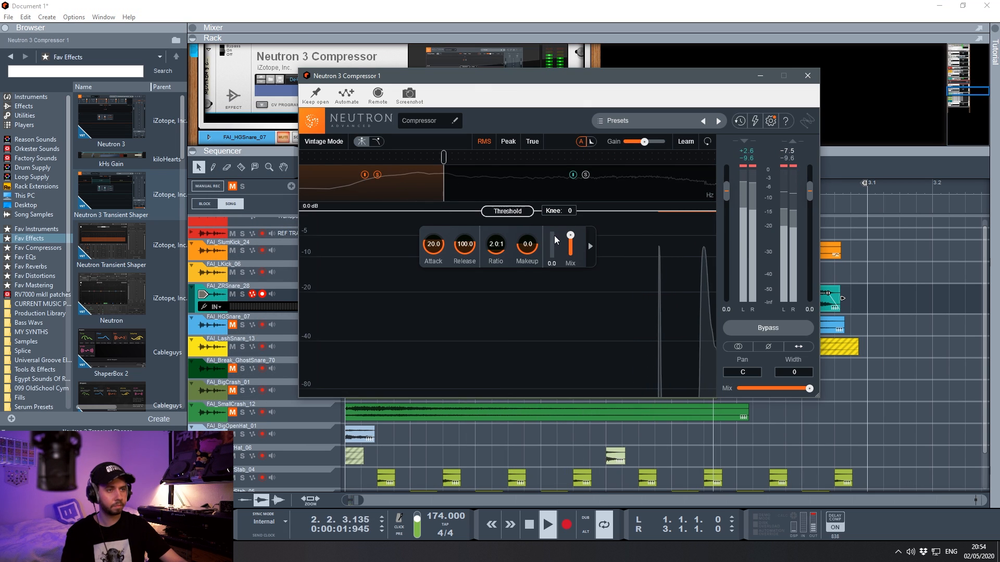
{"action": "left_click_drag", "start_coordinate": [517, 226], "coordinate": [517, 285]}
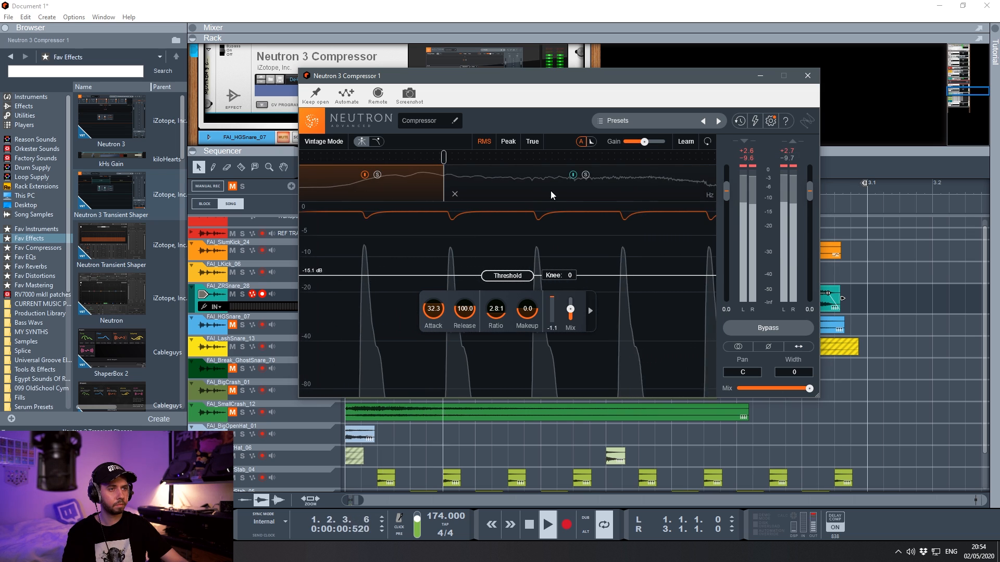
Split the compressor into three bands, then set the middle band's threshold to -16.9 dB and lower its mix.
{"action": "left_click", "coordinate": [573, 156]}
{"action": "left_click", "coordinate": [539, 180]}
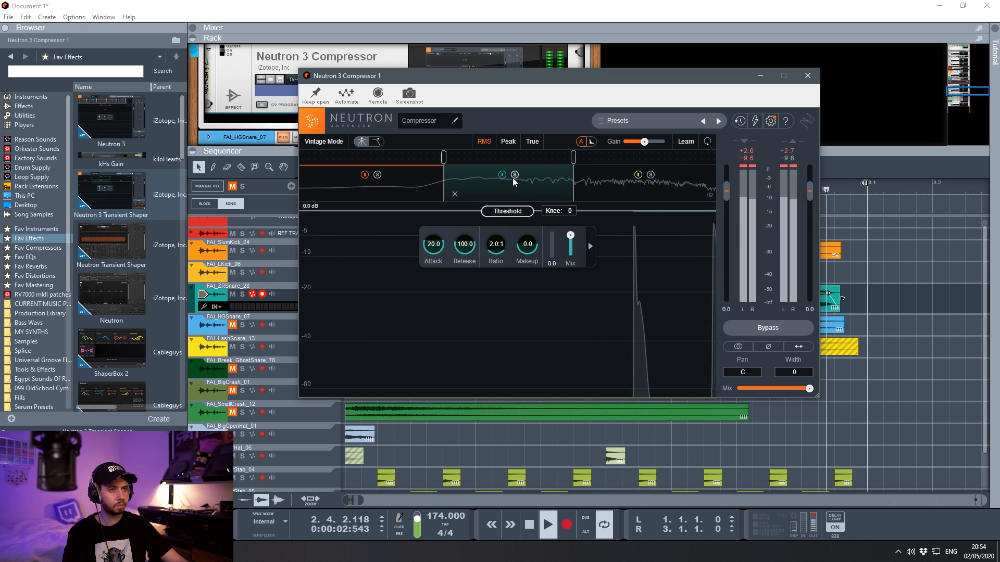
{"action": "left_click_drag", "start_coordinate": [529, 211], "coordinate": [529, 281]}
{"action": "left_click_drag", "start_coordinate": [570, 306], "coordinate": [571, 318]}
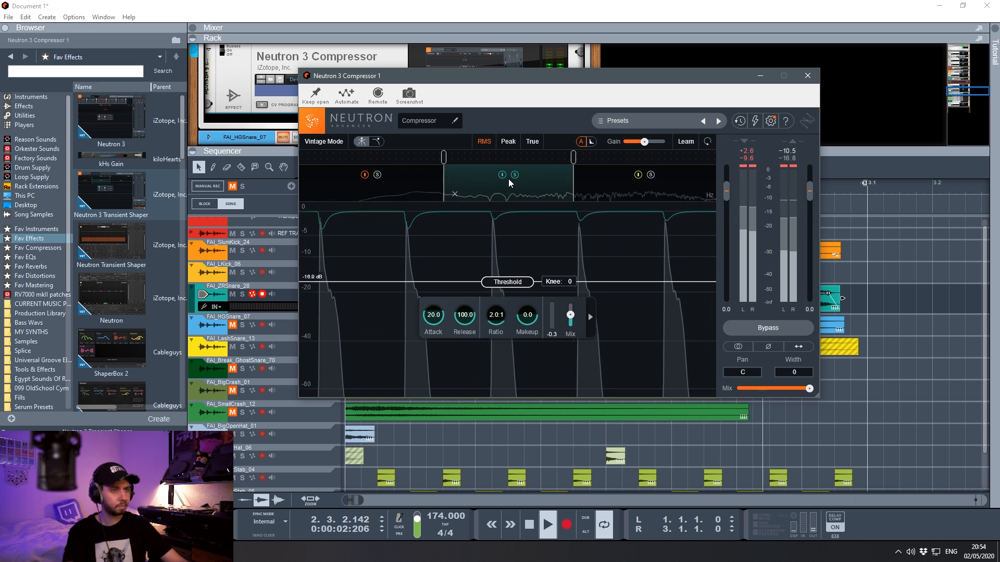
Set the compressor's high band to a -15.5 dB threshold, 23.5 attack and reduced mix, compare with bypass, and close the plug-in.
{"action": "left_click", "coordinate": [645, 197]}
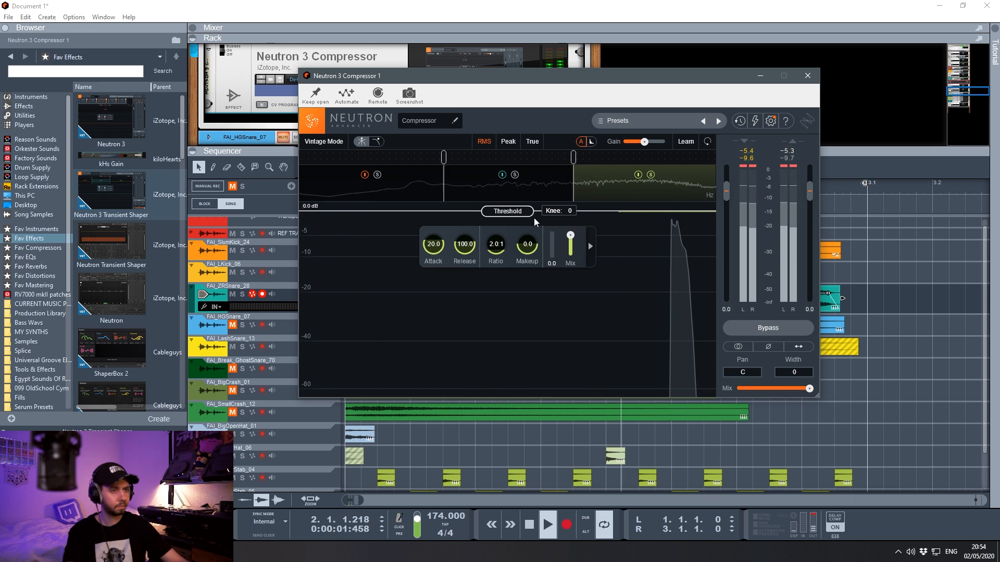
{"action": "left_click_drag", "start_coordinate": [517, 214], "coordinate": [515, 277]}
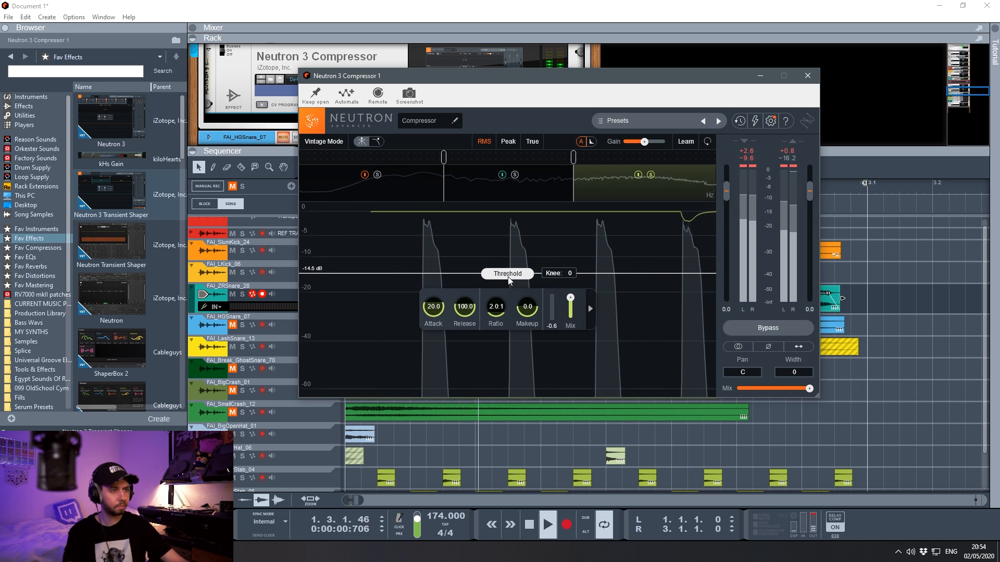
{"action": "left_click_drag", "start_coordinate": [440, 315], "coordinate": [442, 312]}
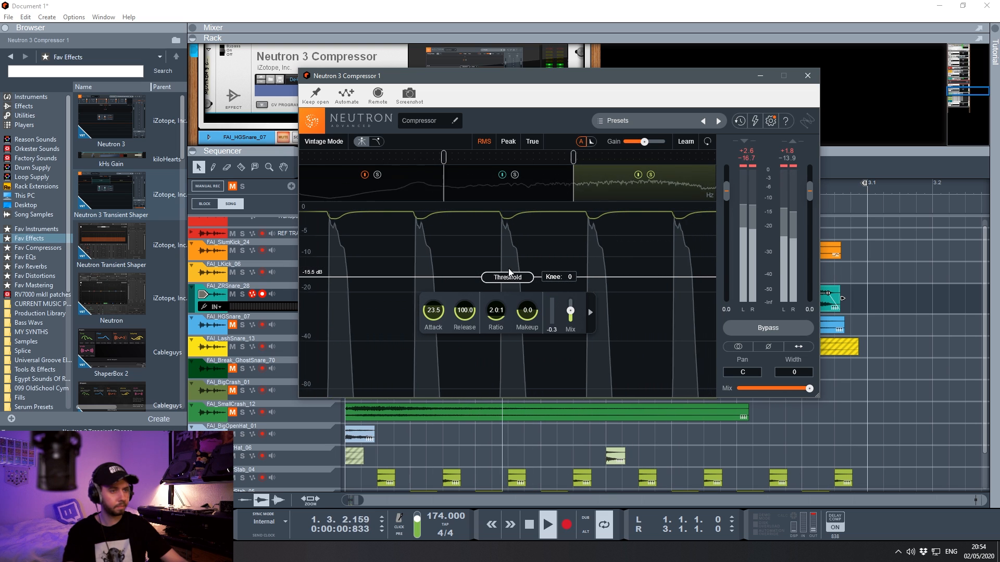
{"action": "left_click", "coordinate": [776, 328]}
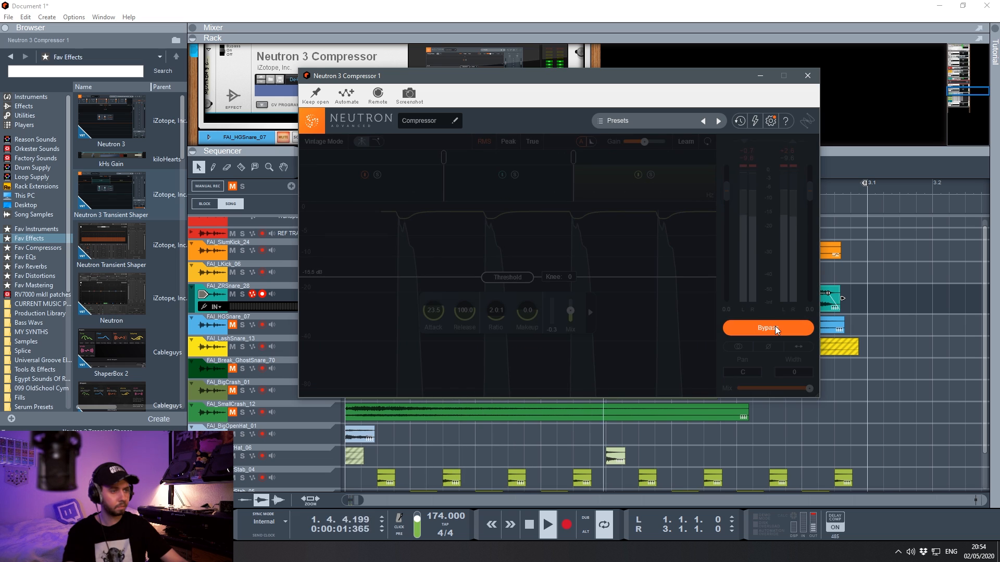
{"action": "left_click", "coordinate": [808, 77]}
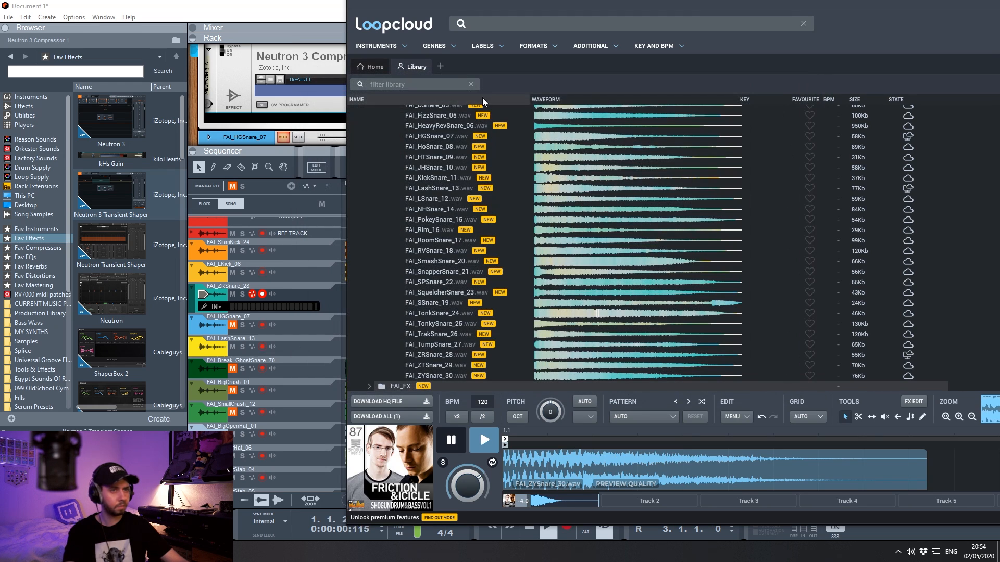
Return to Reason and check the whole FAI_ZRSnare_28 insert chain against the beat in playback, then stop it.
{"action": "left_click", "coordinate": [290, 116]}
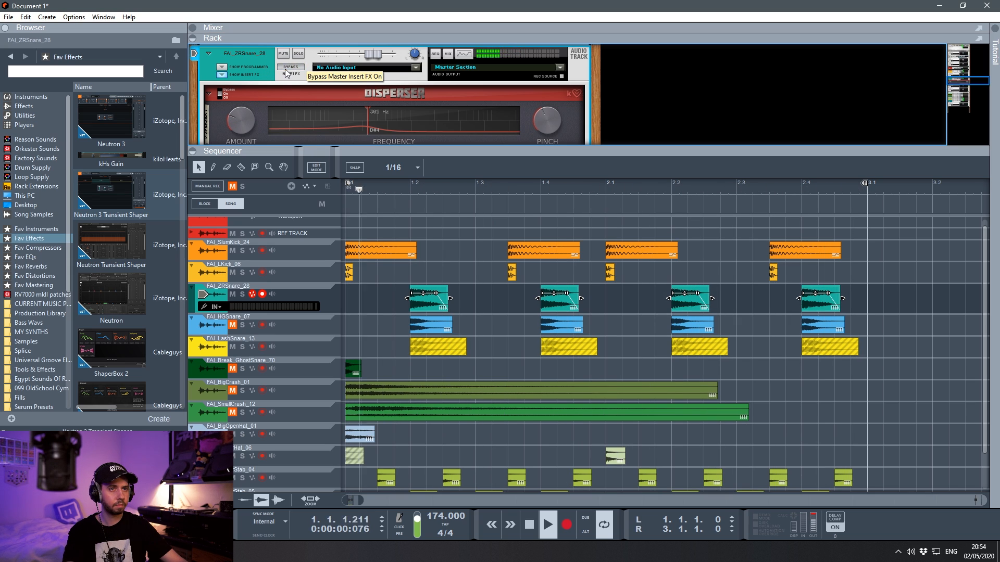
{"action": "left_click", "coordinate": [241, 126]}
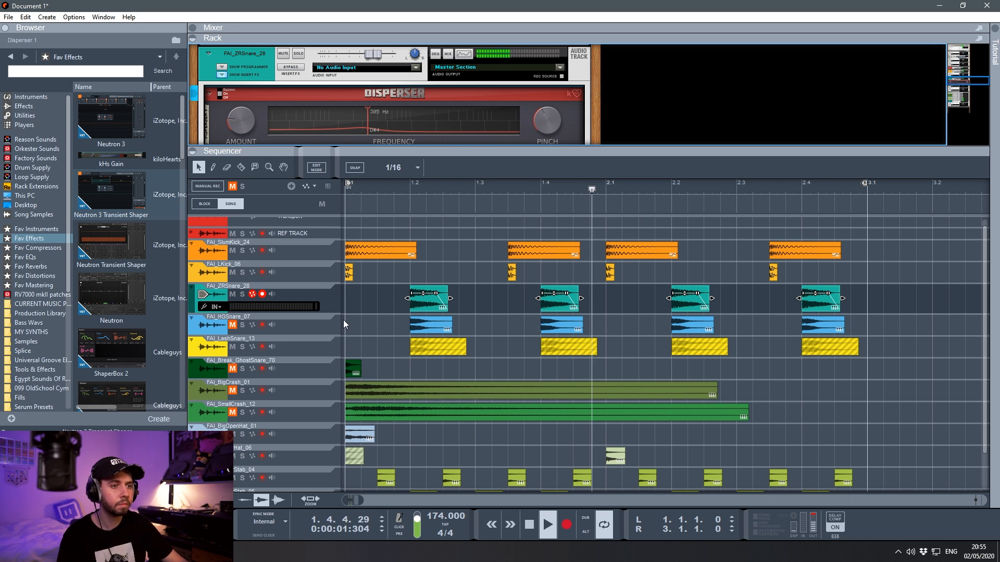
{"action": "key", "text": "space"}
Switch to Loopcloud and audition the FAI_Snares samples upward through the list as far as FAI_HeavyRevSnare_06.
{"action": "key", "text": "alt+Tab"}
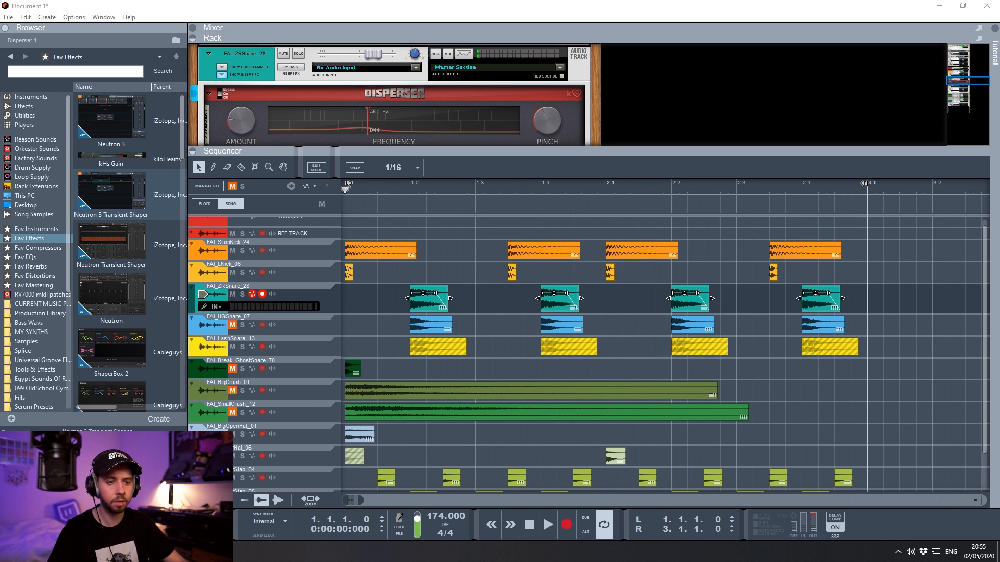
{"action": "scroll", "coordinate": [484, 224], "scroll_direction": "up", "scroll_amount": 10}
{"action": "scroll", "coordinate": [475, 218], "scroll_direction": "up", "scroll_amount": 7}
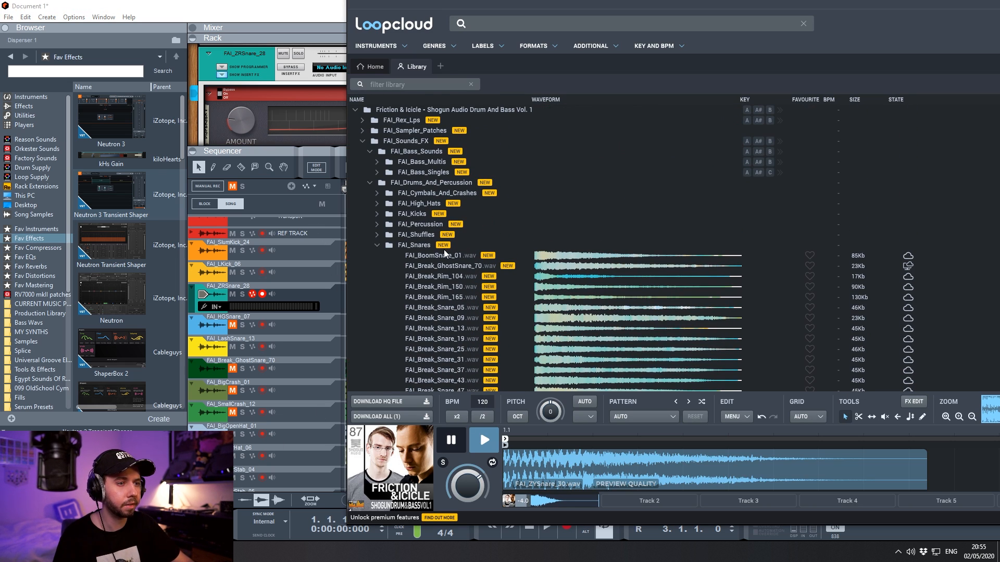
{"action": "scroll", "coordinate": [445, 250], "scroll_direction": "down", "scroll_amount": 15}
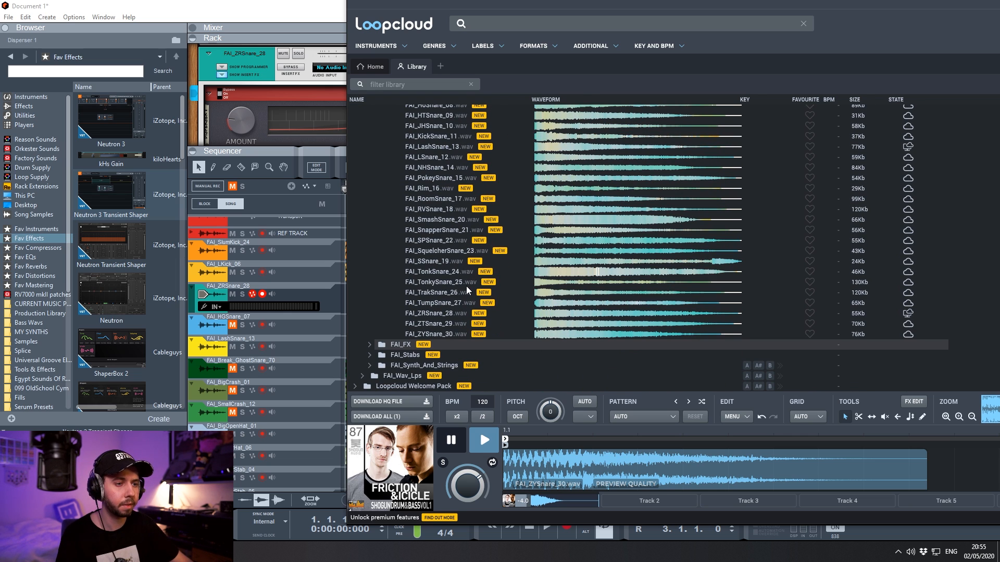
{"action": "key", "text": "Up"}
{"action": "key", "text": "Up"}
{"action": "key", "text": "Up"}
{"action": "key", "text": "Up"}
{"action": "key", "text": "Up"}
{"action": "key", "text": "Up"}
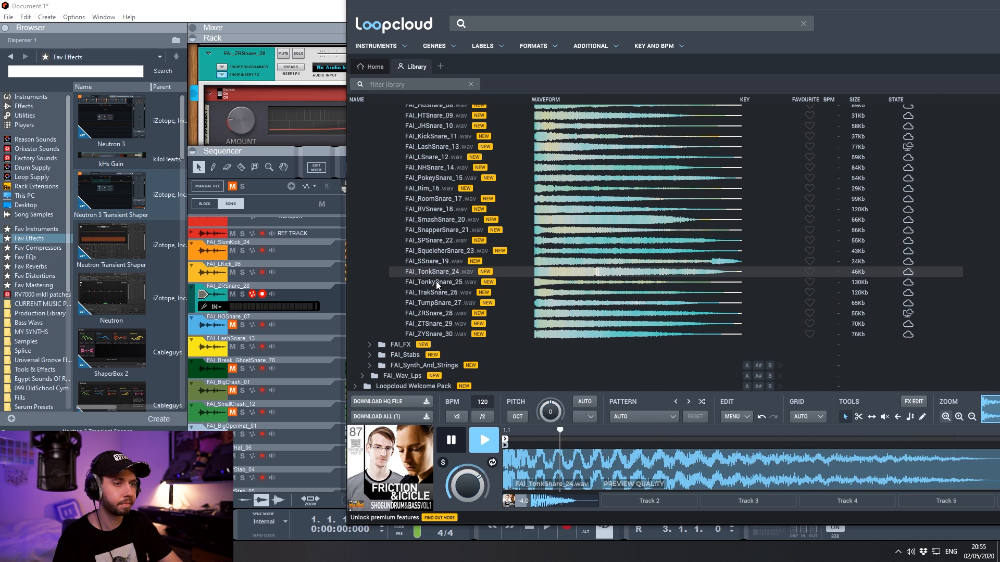
{"action": "key", "text": "Up"}
{"action": "key", "text": "Up"}
{"action": "key", "text": "Up"}
{"action": "key", "text": "Up"}
{"action": "key", "text": "Up"}
{"action": "key", "text": "Up"}
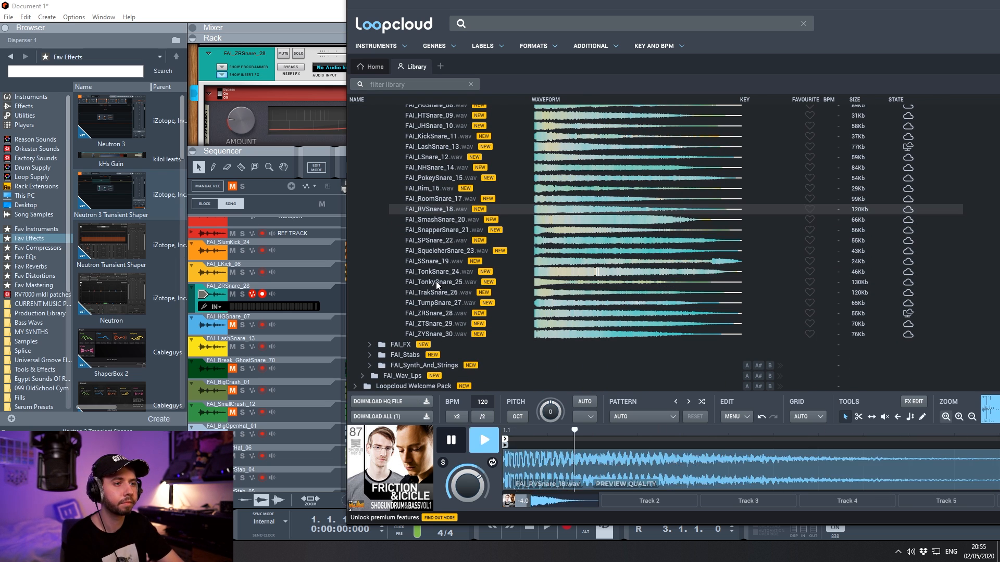
{"action": "key", "text": "Up"}
{"action": "key", "text": "Up"}
{"action": "key", "text": "Up"}
{"action": "key", "text": "Up"}
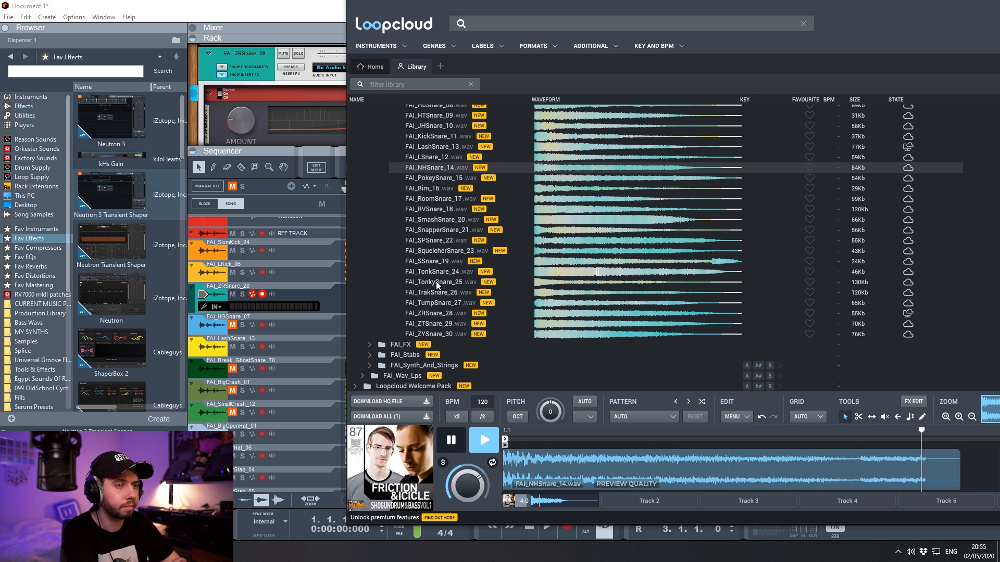
{"action": "key", "text": "Up"}
{"action": "key", "text": "Up"}
{"action": "key", "text": "Up"}
{"action": "key", "text": "Up"}
{"action": "key", "text": "Up"}
{"action": "key", "text": "Up"}
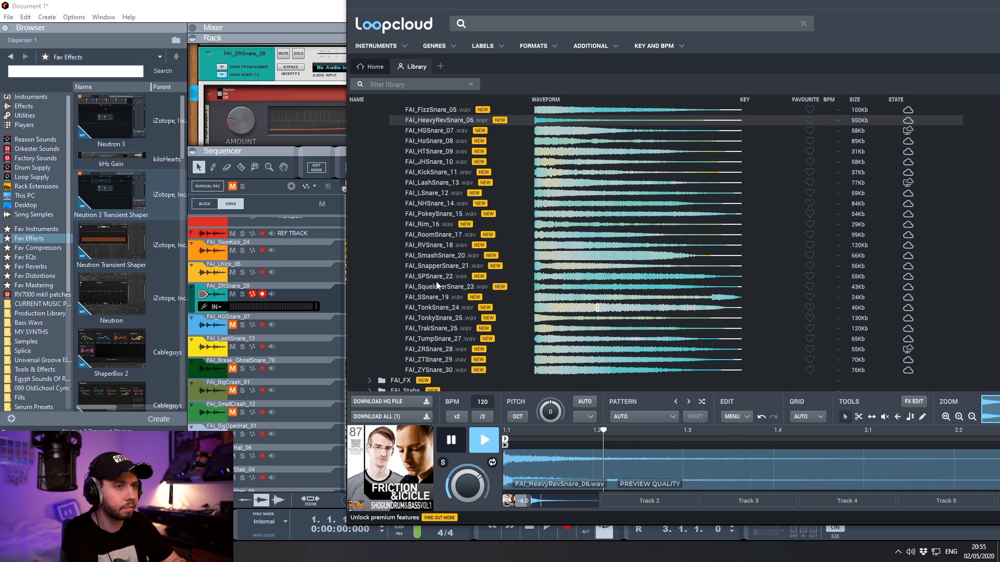
Add FAI_HeavyRevSnare_06 to Reason as a new track below FAI_ZRSnare_28 and move its clip to beat 1.2.
{"action": "left_click_drag", "start_coordinate": [428, 123], "coordinate": [220, 314]}
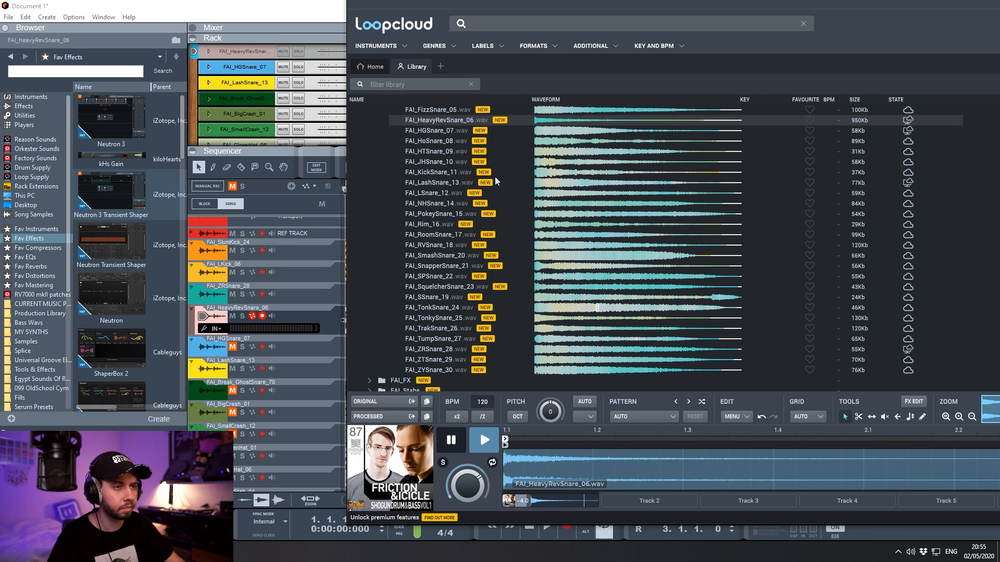
{"action": "key", "text": "alt+Tab"}
{"action": "mouse_move", "coordinate": [393, 327]}
{"action": "left_mouse_down"}
{"action": "mouse_move", "coordinate": [462, 326]}
{"action": "mouse_move", "coordinate": [409, 326]}
{"action": "left_mouse_up"}
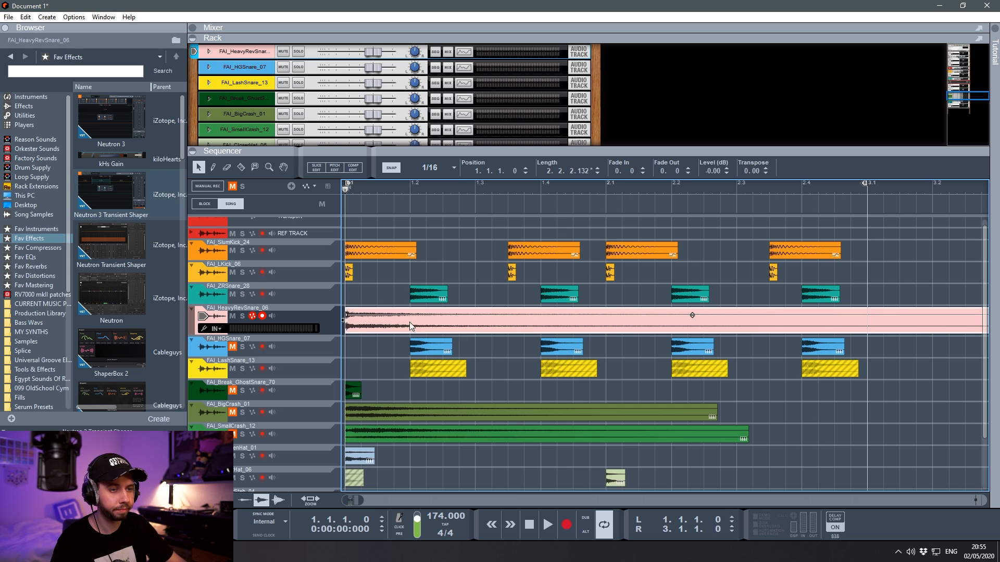
{"action": "left_click", "coordinate": [302, 320]}
{"action": "key", "text": "space"}
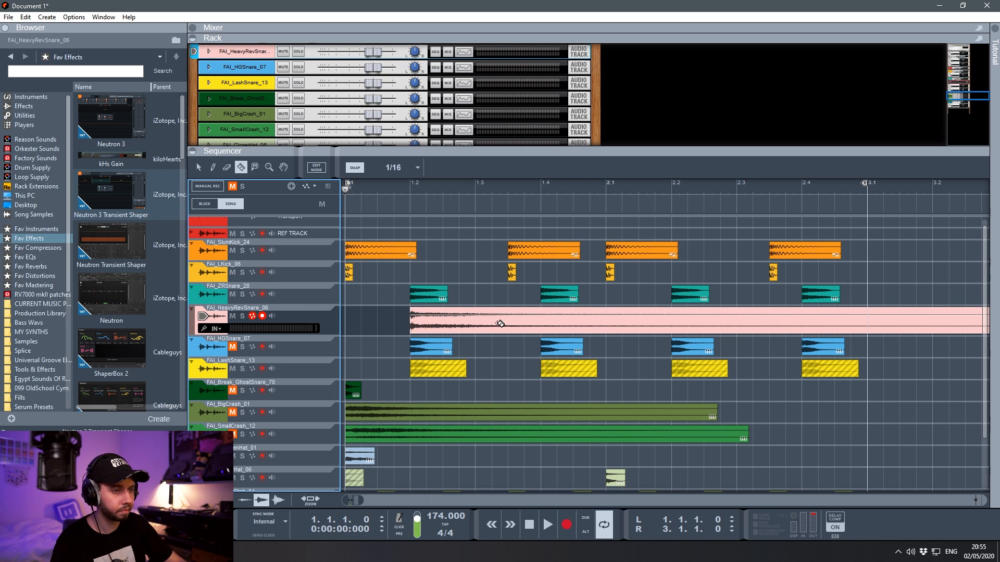
Cut the FAI_HeavyRevSnare_06 clip, delete the long remainder, and adjust the kept hit's length to 0.0.3.51.
{"action": "left_click", "coordinate": [497, 324]}
{"action": "key", "text": "q"}
{"action": "left_click", "coordinate": [521, 319]}
{"action": "key", "text": "Delete"}
{"action": "left_click", "coordinate": [486, 324]}
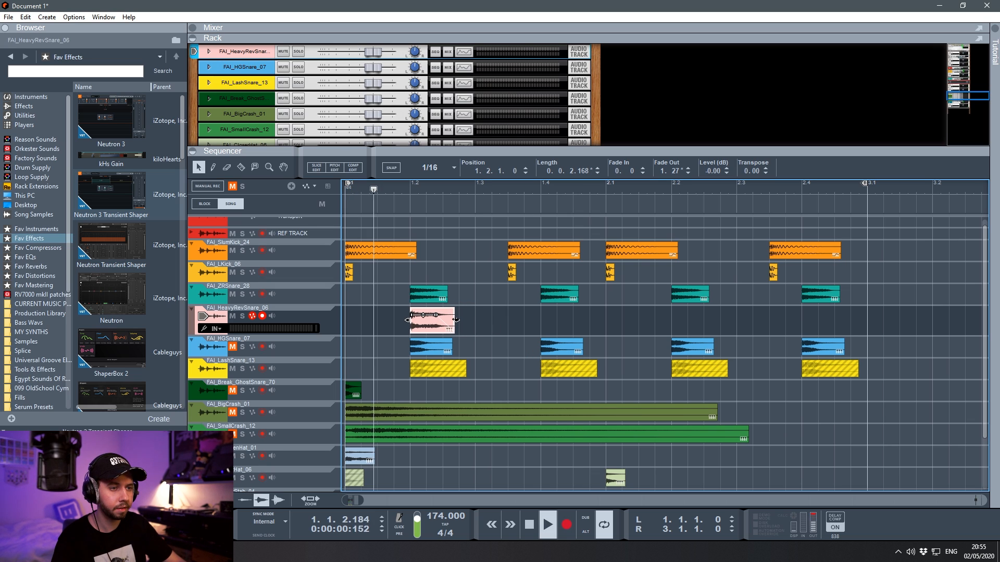
{"action": "key", "text": "space"}
{"action": "left_click_drag", "start_coordinate": [457, 320], "coordinate": [466, 320]}
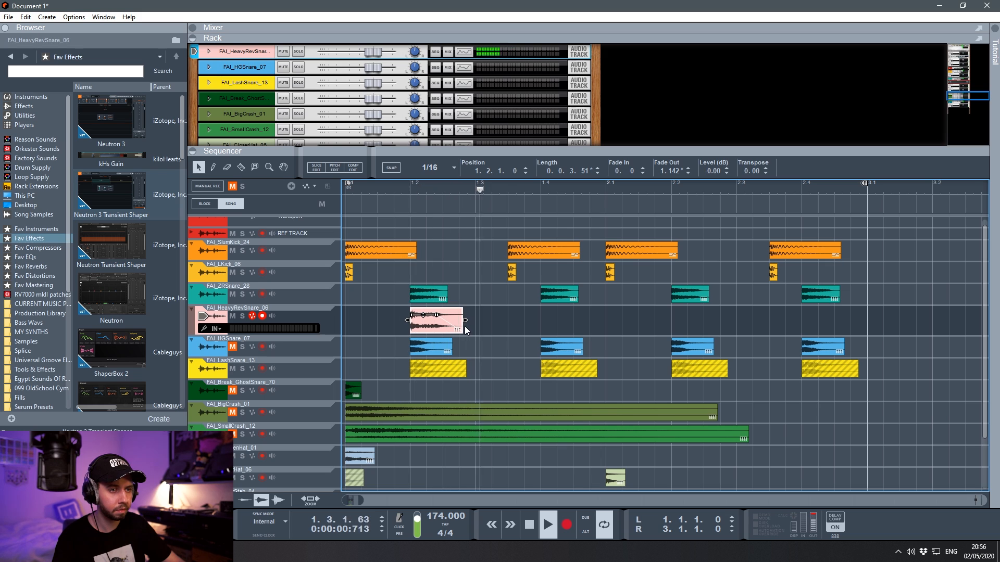
Duplicate the trimmed FAI_HeavyRevSnare_06 clip three times onto beats 1.4, 2.2 and 2.4, and play the loop.
{"action": "key", "text": "space"}
{"action": "key", "text": "ctrl+d"}
{"action": "key", "text": "ctrl+d"}
{"action": "key", "text": "ctrl+d"}
{"action": "key", "text": "space"}
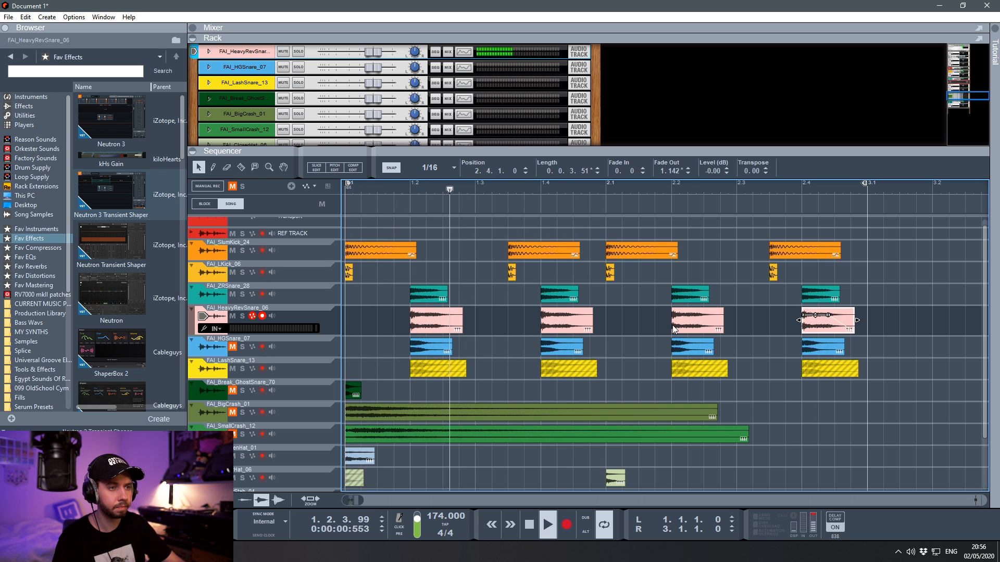
Solo FAI_HeavyRevSnare_06, insert FabFilter Pro-Q 3 with a 12 dB/oct low cut at about 900 Hz, and close the plug-in.
{"action": "left_click", "coordinate": [299, 52]}
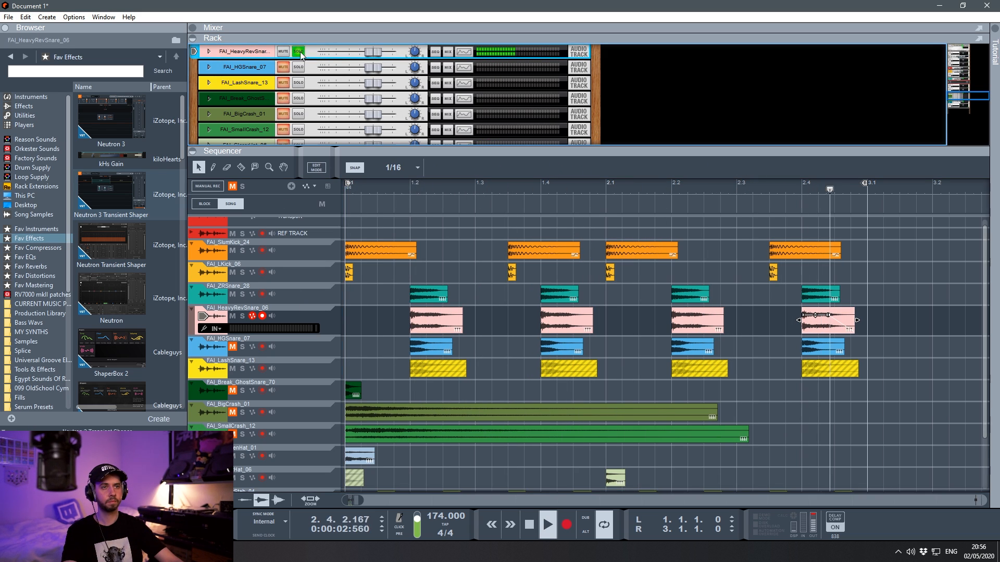
{"action": "left_click", "coordinate": [209, 51]}
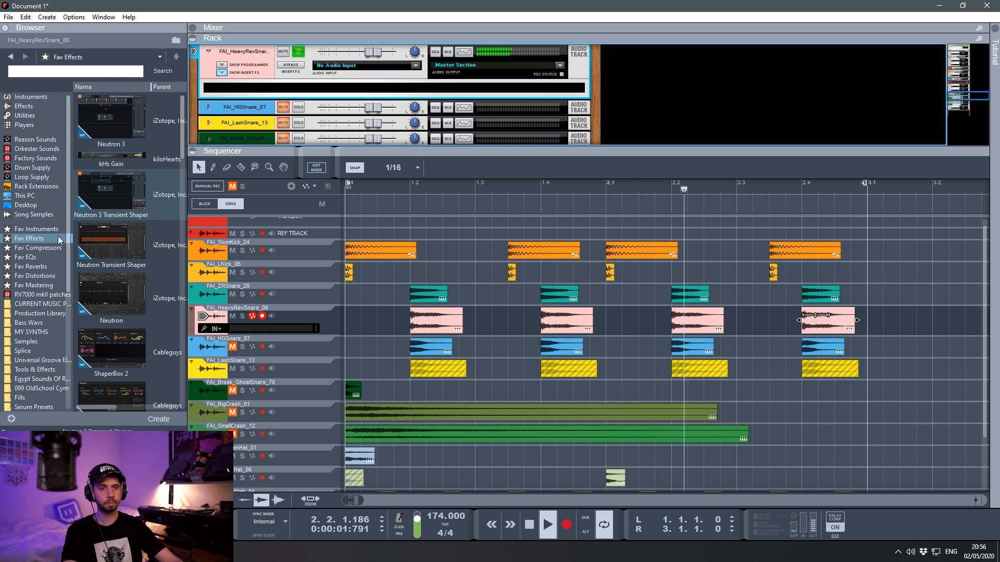
{"action": "left_click", "coordinate": [41, 255]}
{"action": "left_click_drag", "start_coordinate": [111, 229], "coordinate": [458, 111]}
{"action": "left_click_drag", "start_coordinate": [54, 171], "coordinate": [284, 167]}
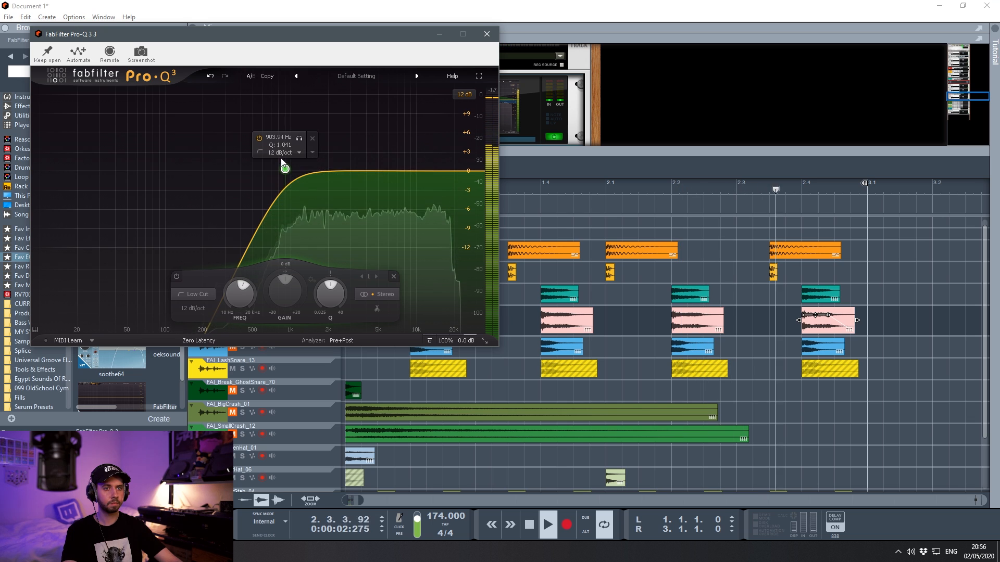
{"action": "scroll", "coordinate": [285, 154], "scroll_direction": "up", "scroll_amount": 1}
{"action": "left_click", "coordinate": [487, 34]}
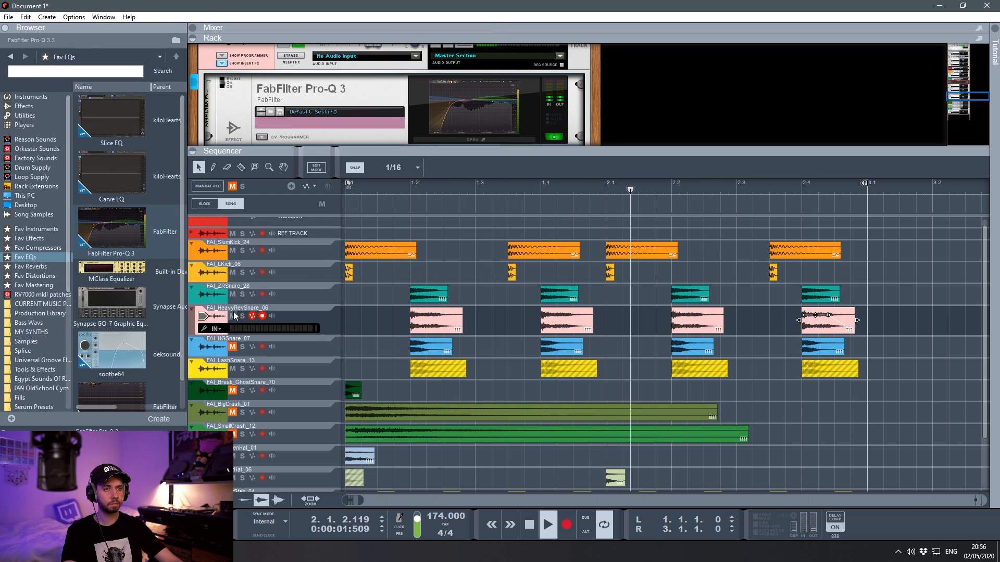
Unsolo FAI_HeavyRevSnare_06 and lower its track level to -6.68 dB against the full beat.
{"action": "left_click", "coordinate": [297, 46]}
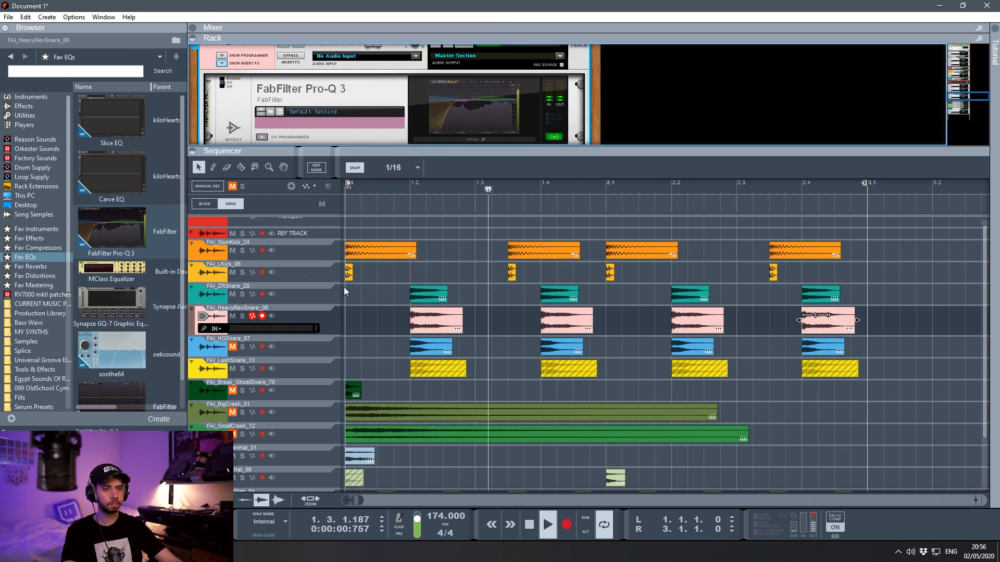
{"action": "scroll", "coordinate": [364, 69], "scroll_direction": "up", "scroll_amount": 1}
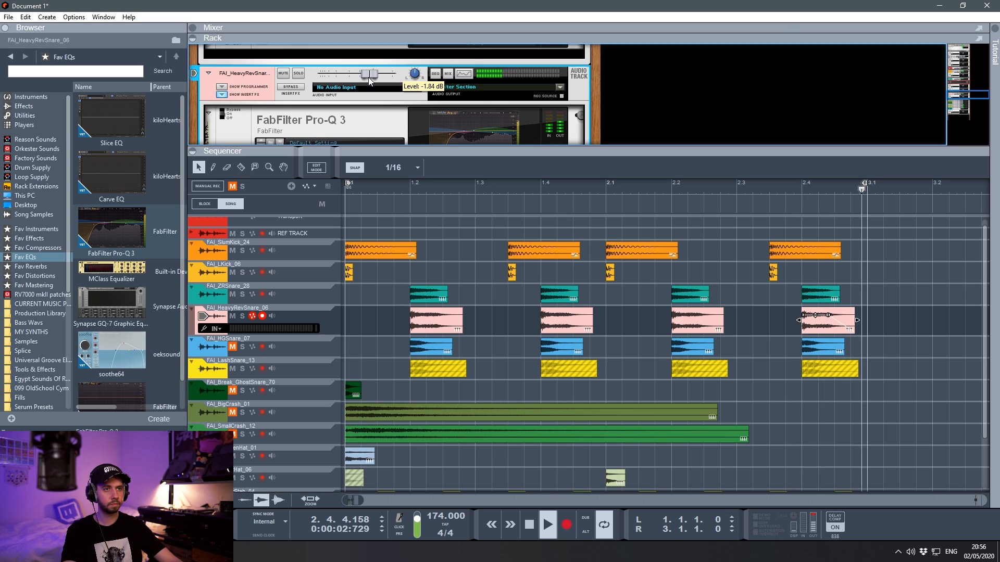
{"action": "left_click_drag", "start_coordinate": [368, 77], "coordinate": [361, 95]}
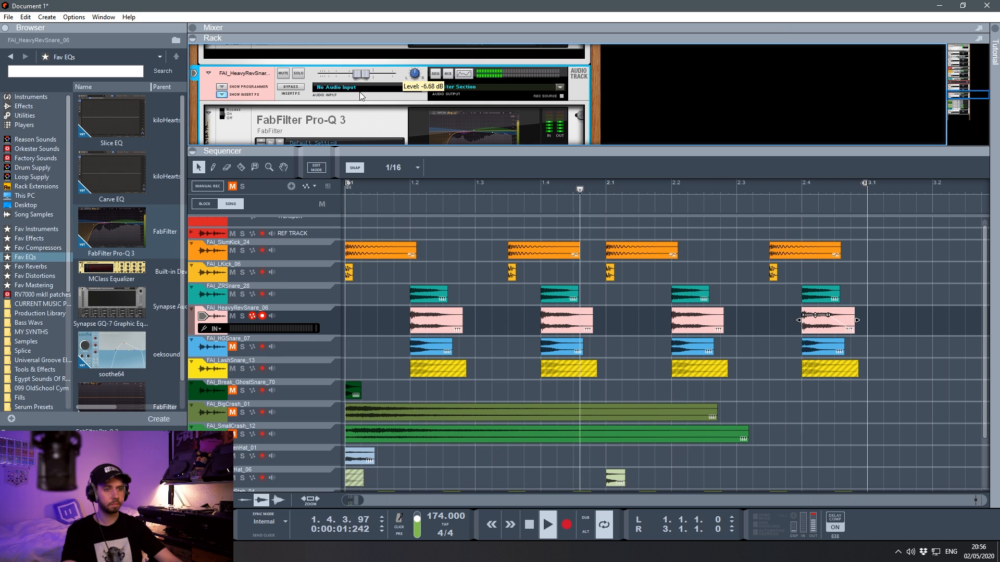
Enlarge the rack, solo Bus 1, and insert ValhallaRoom ahead of its FabFilter Pro-Q 3.
{"action": "scroll", "coordinate": [404, 317], "scroll_direction": "down", "scroll_amount": 3}
{"action": "left_click", "coordinate": [317, 436]}
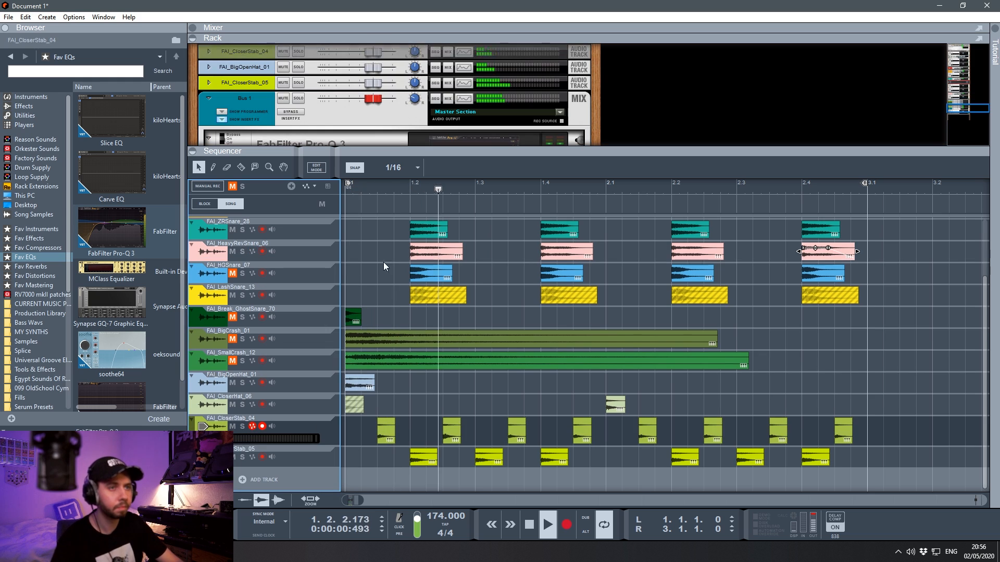
{"action": "left_click_drag", "start_coordinate": [369, 151], "coordinate": [371, 303]}
{"action": "key", "text": "space"}
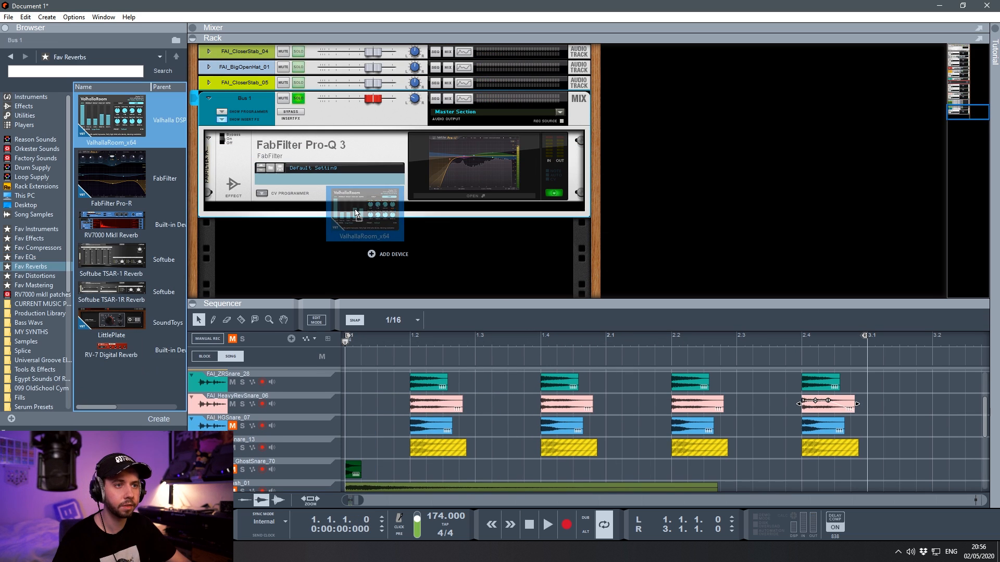
{"action": "left_click_drag", "start_coordinate": [356, 213], "coordinate": [364, 156]}
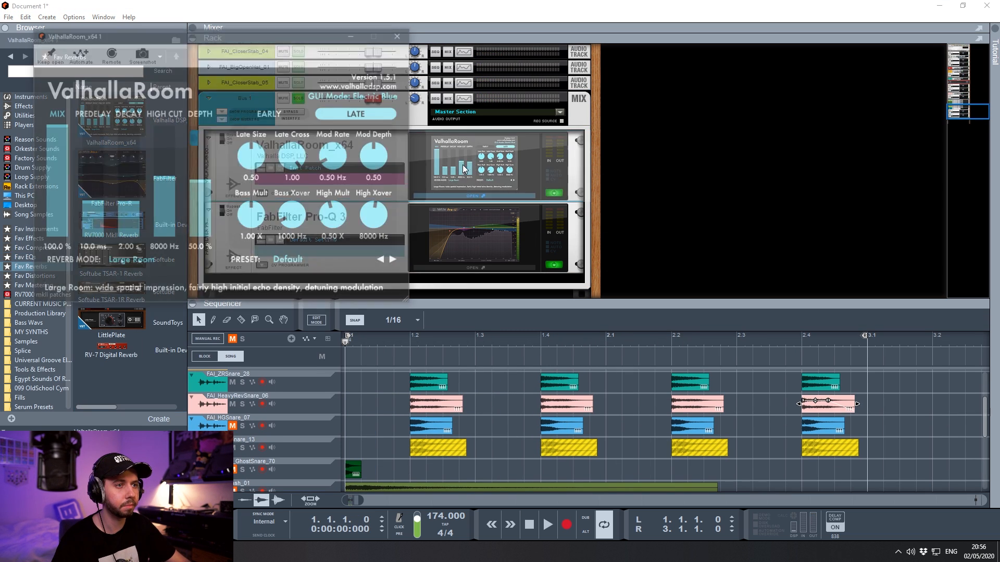
Load the GateDrumRoom preset in Bus 1's ValhallaRoom, reduce the mix to about 15.7 %, and close the plug-in.
{"action": "key", "text": "space"}
{"action": "left_click", "coordinate": [287, 261]}
{"action": "mouse_move", "coordinate": [315, 485]}
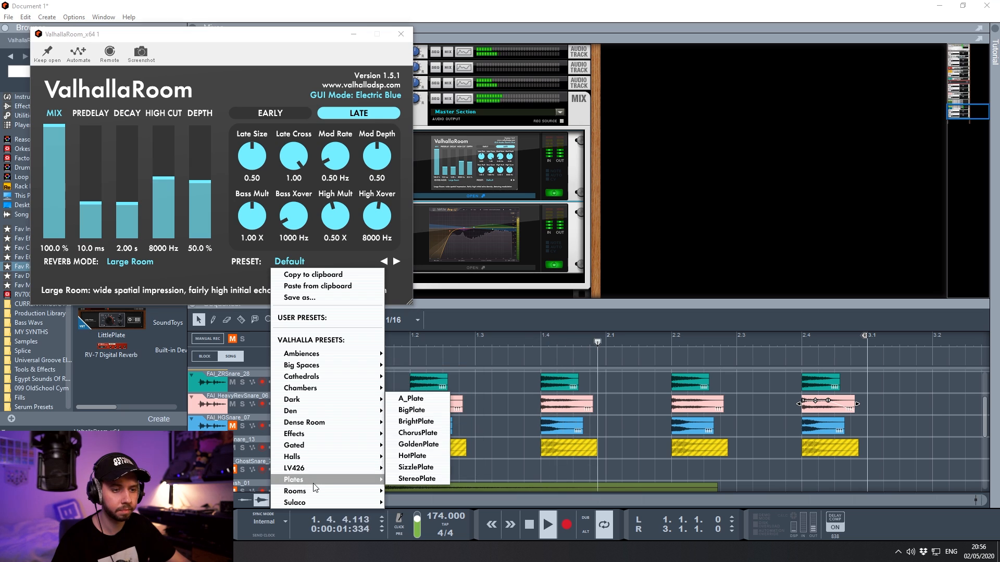
{"action": "left_click", "coordinate": [433, 379]}
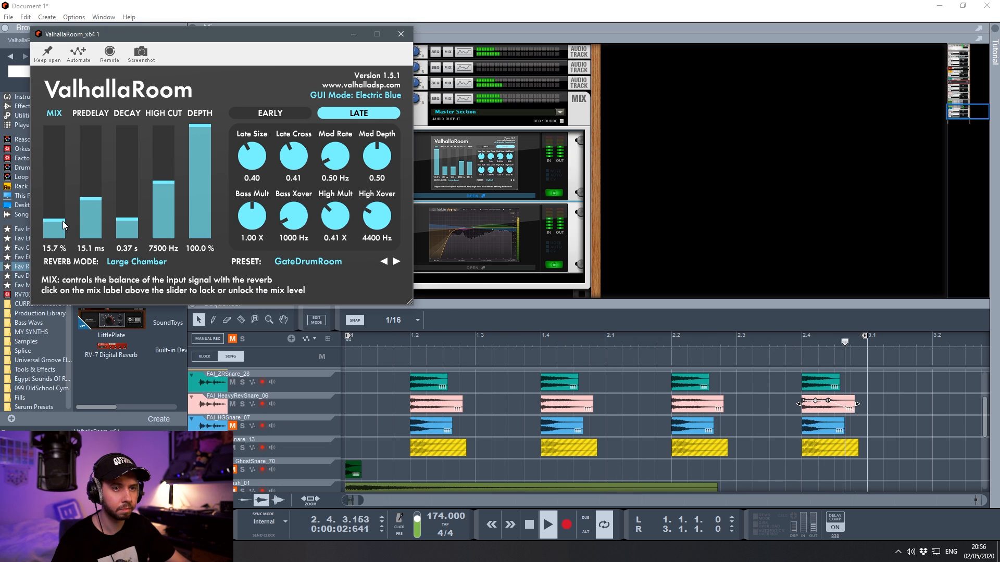
{"action": "left_click", "coordinate": [401, 34]}
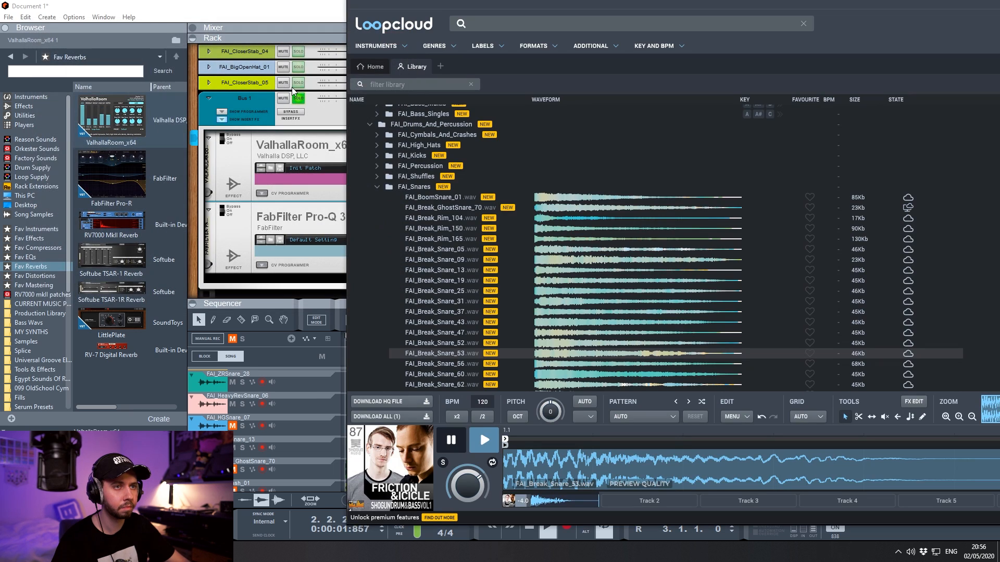
Unsolo Bus 1, lower its ValhallaRoom mix to 9.2 % in the full beat, and close the plug-in.
{"action": "left_click", "coordinate": [303, 133]}
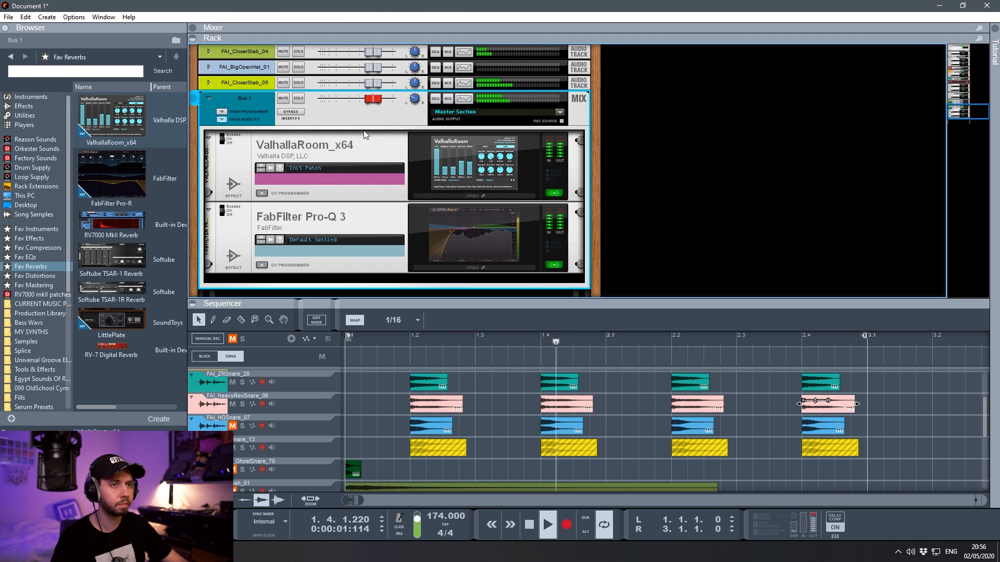
{"action": "left_click_drag", "start_coordinate": [372, 106], "coordinate": [367, 104]}
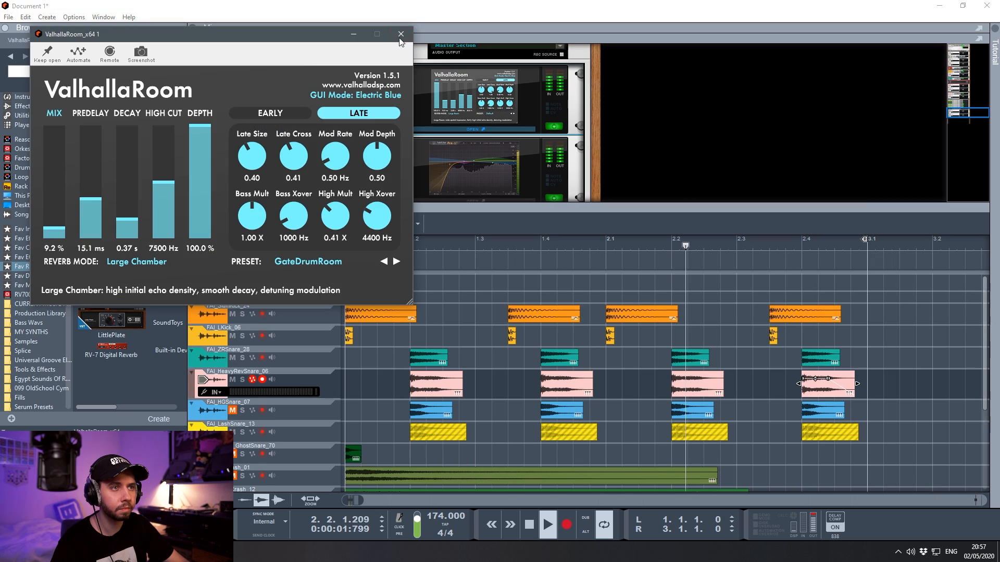
{"action": "left_click", "coordinate": [401, 35]}
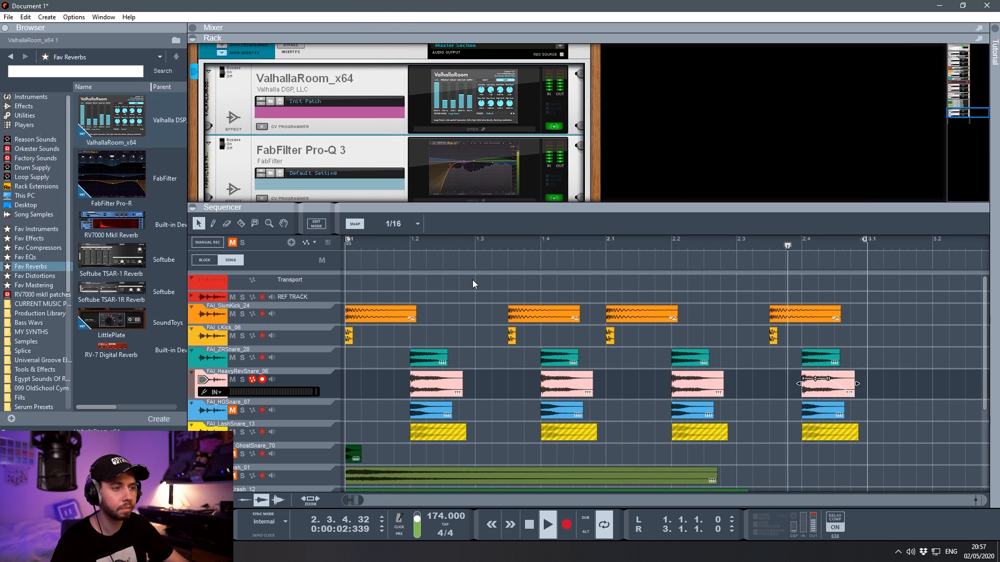
Stop playback and route the FAI_HeavyRevSnare_06 and FAI_ZRSnare_28 tracks together to a new bus.
{"action": "key", "text": "space"}
{"action": "left_click", "coordinate": [585, 123]}
{"action": "scroll", "coordinate": [581, 124], "scroll_direction": "up", "scroll_amount": 10}
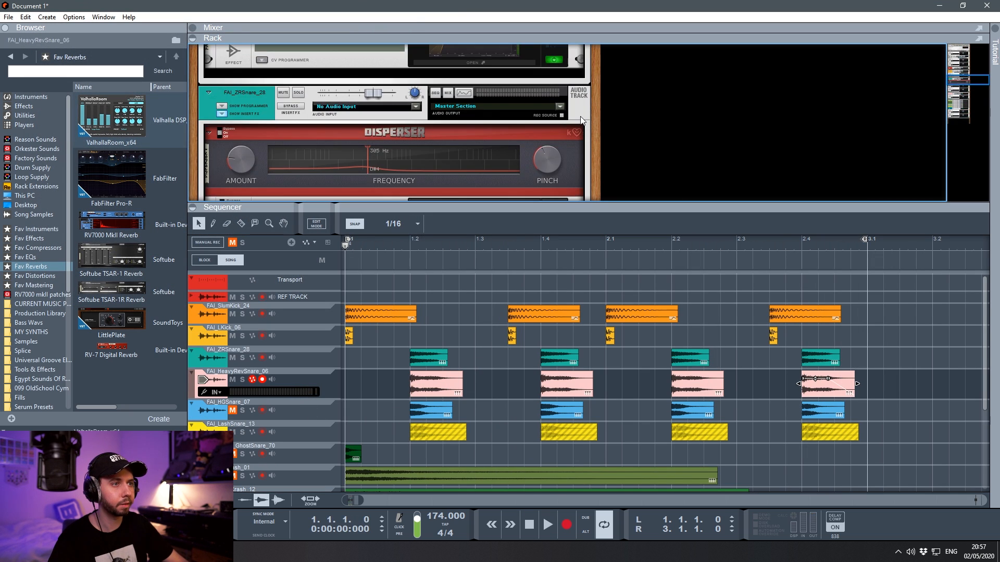
{"action": "scroll", "coordinate": [581, 124], "scroll_direction": "down", "scroll_amount": 1}
{"action": "right_click", "coordinate": [582, 132]}
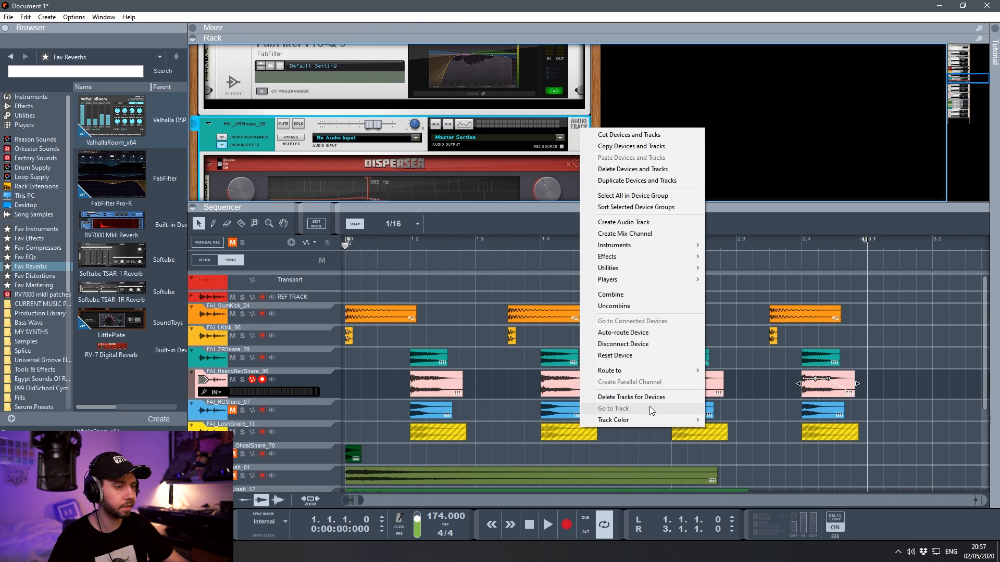
{"action": "mouse_move", "coordinate": [648, 370]}
{"action": "left_click", "coordinate": [732, 371]}
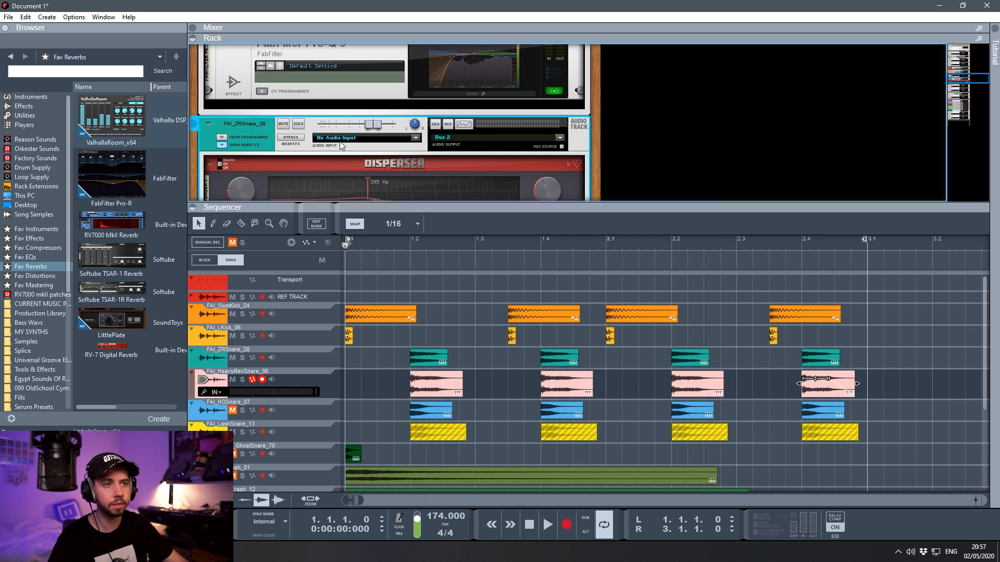
Show Bus 2's insert effects, add ValhallaRoom to them, and solo the bus.
{"action": "scroll", "coordinate": [338, 137], "scroll_direction": "down", "scroll_amount": 7}
{"action": "scroll", "coordinate": [290, 131], "scroll_direction": "up", "scroll_amount": 1}
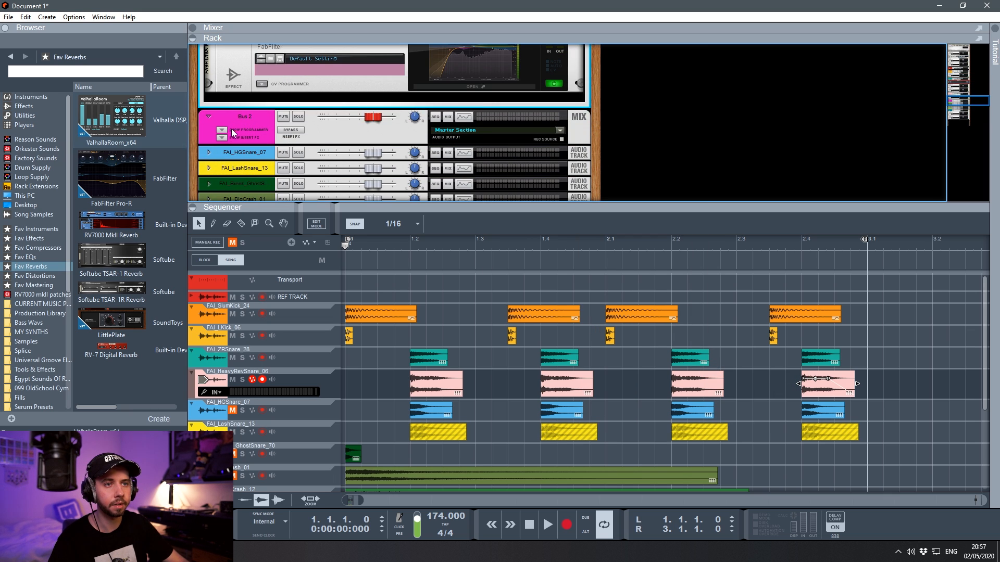
{"action": "left_click", "coordinate": [223, 138]}
{"action": "left_click_drag", "start_coordinate": [111, 118], "coordinate": [305, 139]}
Play the beat, reduce the mix in Bus 2's ValhallaRoom, and load its GateDrumRoom room preset.
{"action": "key", "text": "space"}
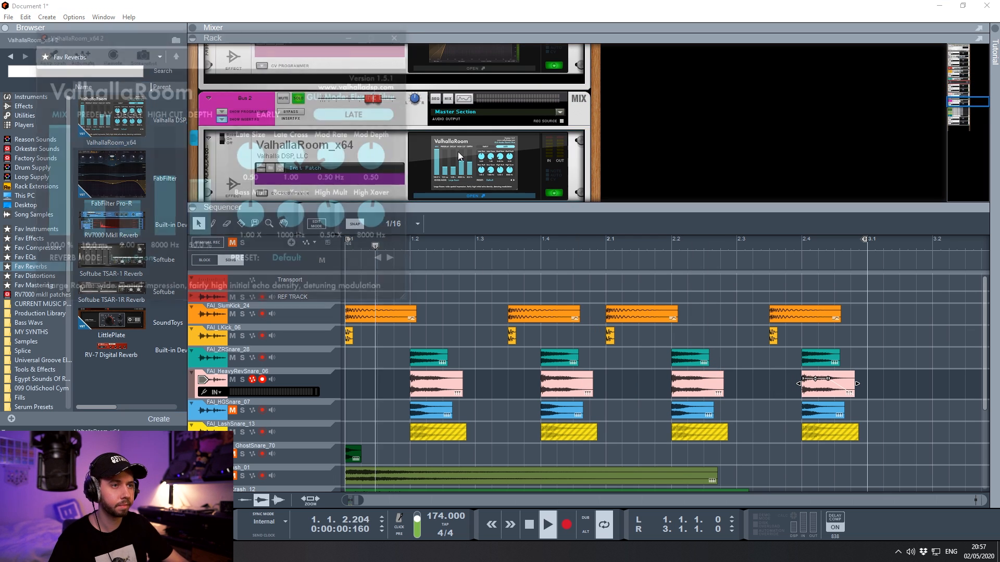
{"action": "left_click_drag", "start_coordinate": [54, 127], "coordinate": [72, 213]}
{"action": "left_click", "coordinate": [292, 261]}
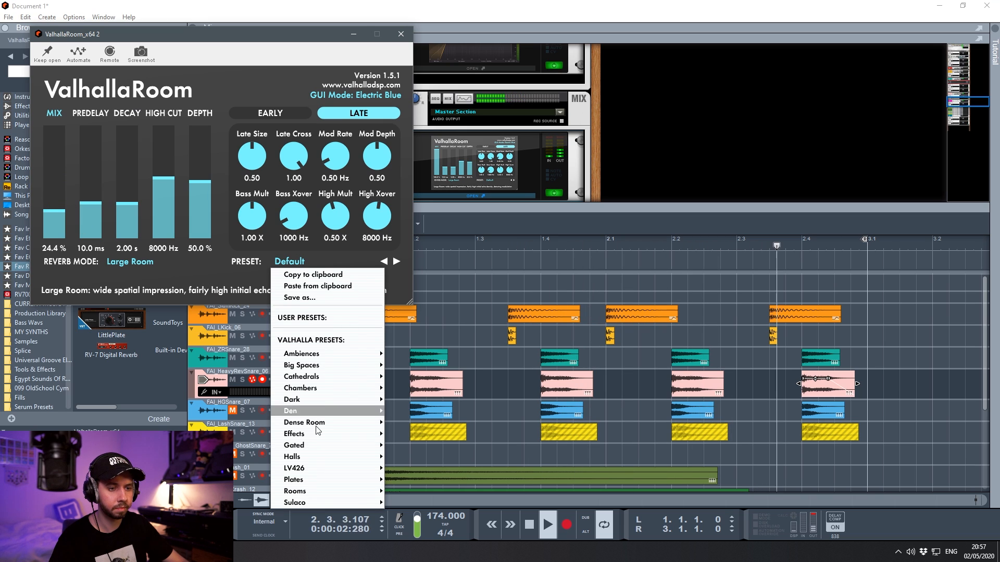
{"action": "mouse_move", "coordinate": [316, 491]}
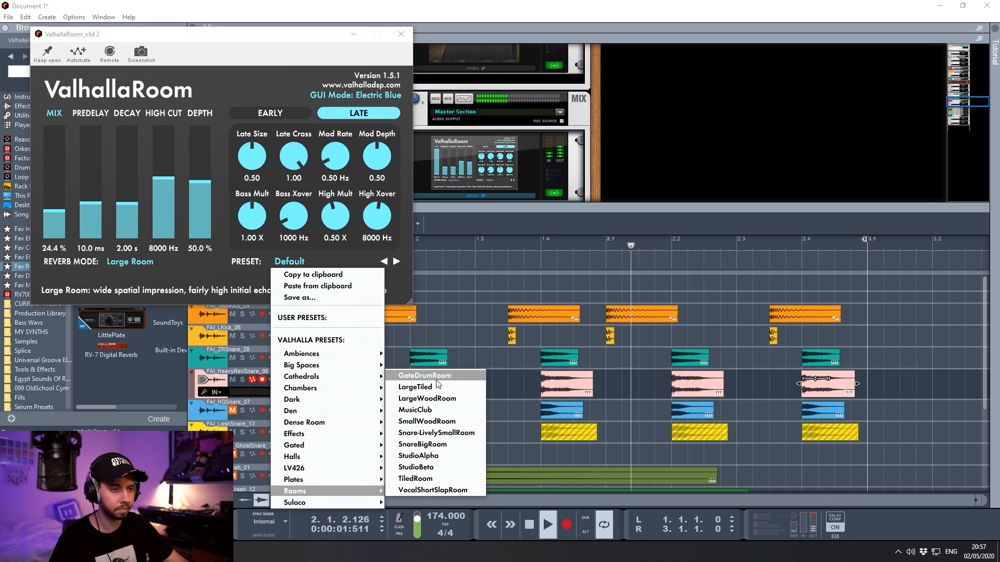
{"action": "left_click", "coordinate": [427, 324]}
Lower the reverb's mix to 4.6 % and its Bass Mult to 0.66 X, and close the plug-in.
{"action": "left_click", "coordinate": [53, 223]}
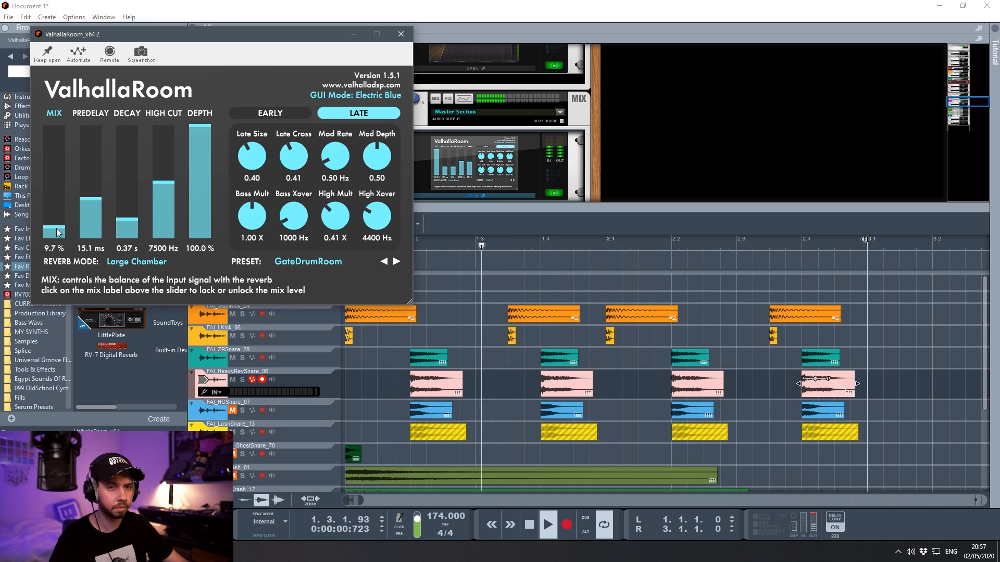
{"action": "left_click", "coordinate": [65, 228]}
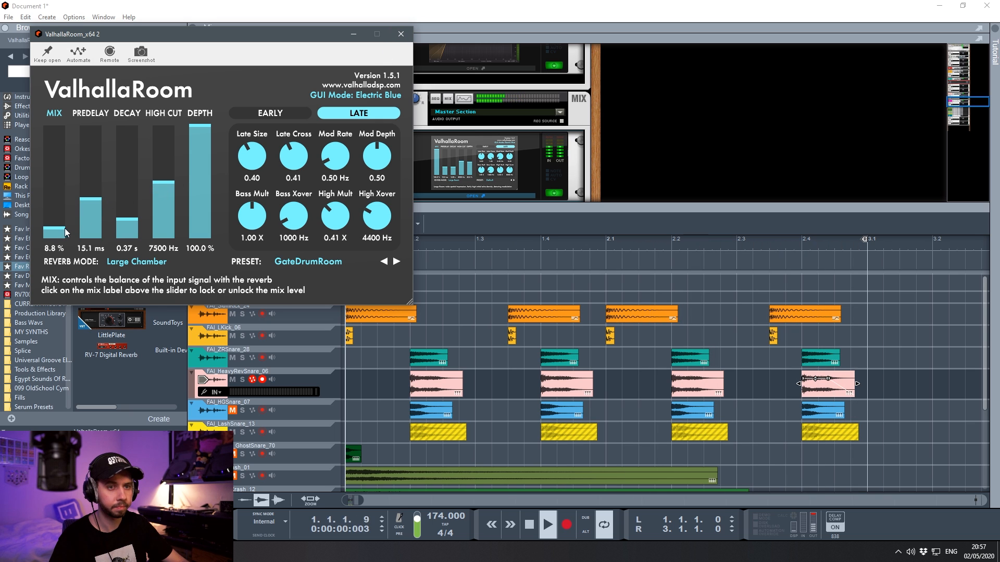
{"action": "left_click", "coordinate": [58, 234]}
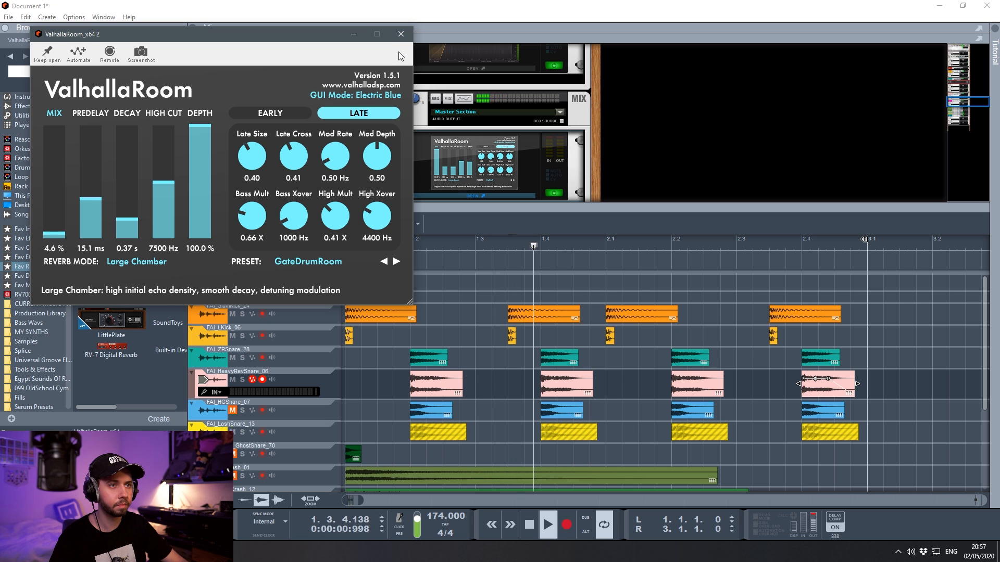
{"action": "left_click", "coordinate": [400, 34]}
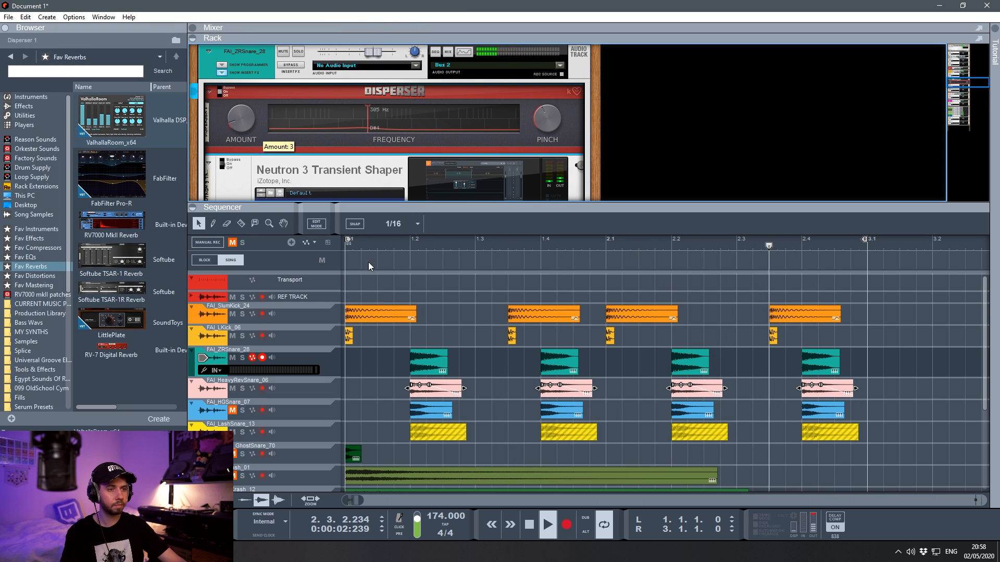
Stop playback and route the FAI_SlumKick_24 and FAI_LKick_06 tracks together to a new output bus.
{"action": "key", "text": "space"}
{"action": "left_click", "coordinate": [305, 337]}
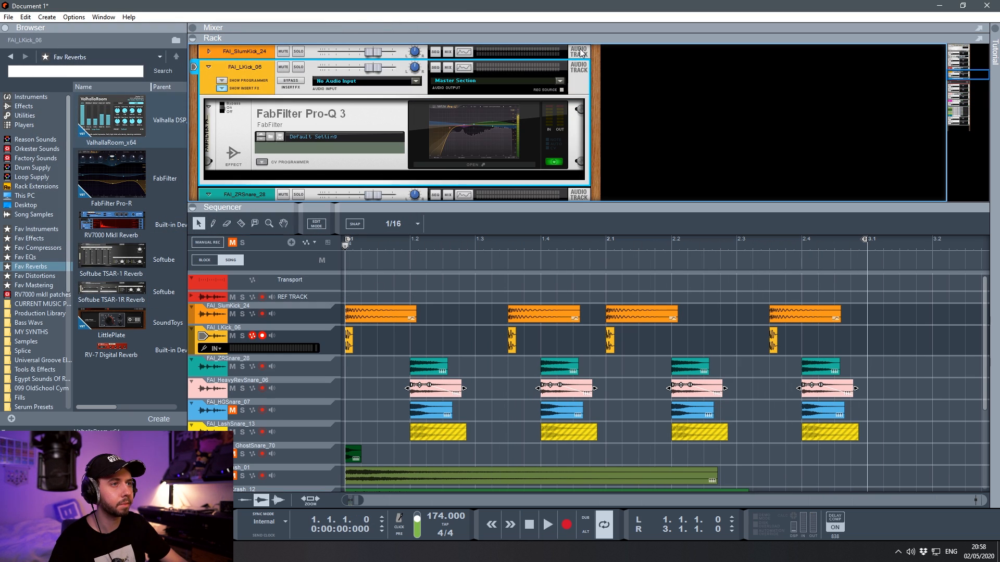
{"action": "right_click", "coordinate": [581, 52]}
{"action": "mouse_move", "coordinate": [614, 294]}
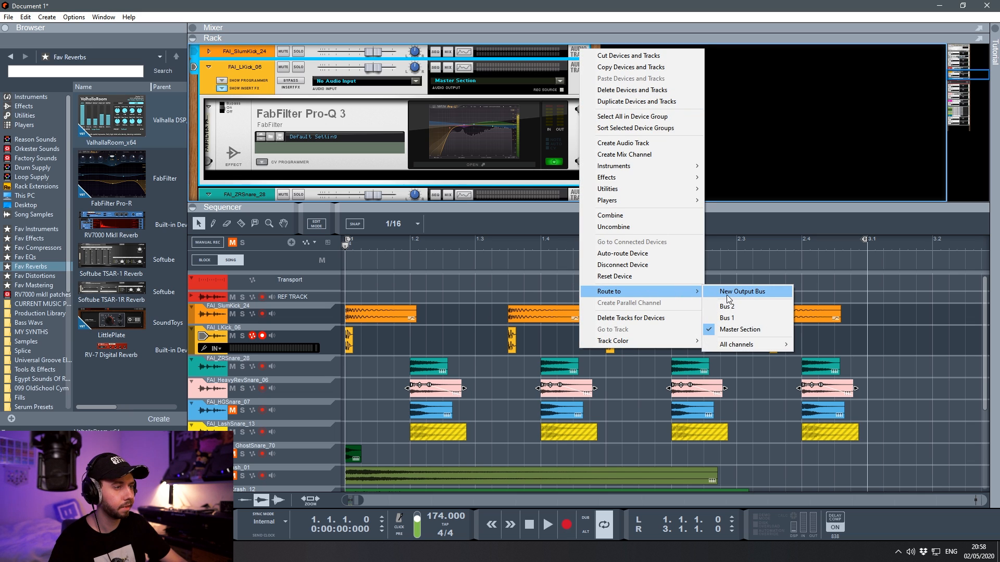
{"action": "left_click", "coordinate": [747, 291]}
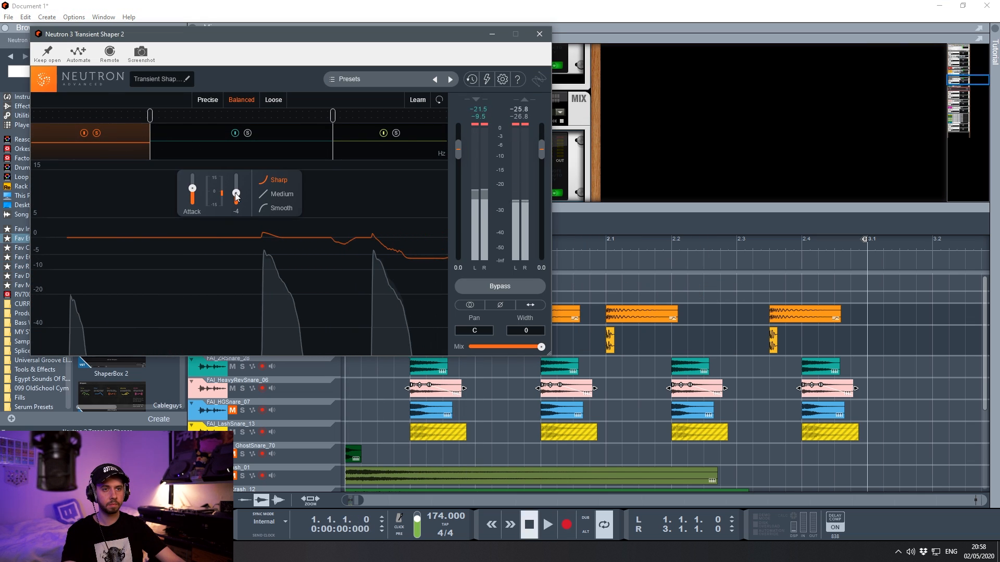
Audition the mid and high bands of the kick bus's Neutron 3 Transient Shaper and adjust the high band's sustain.
{"action": "key", "text": "space"}
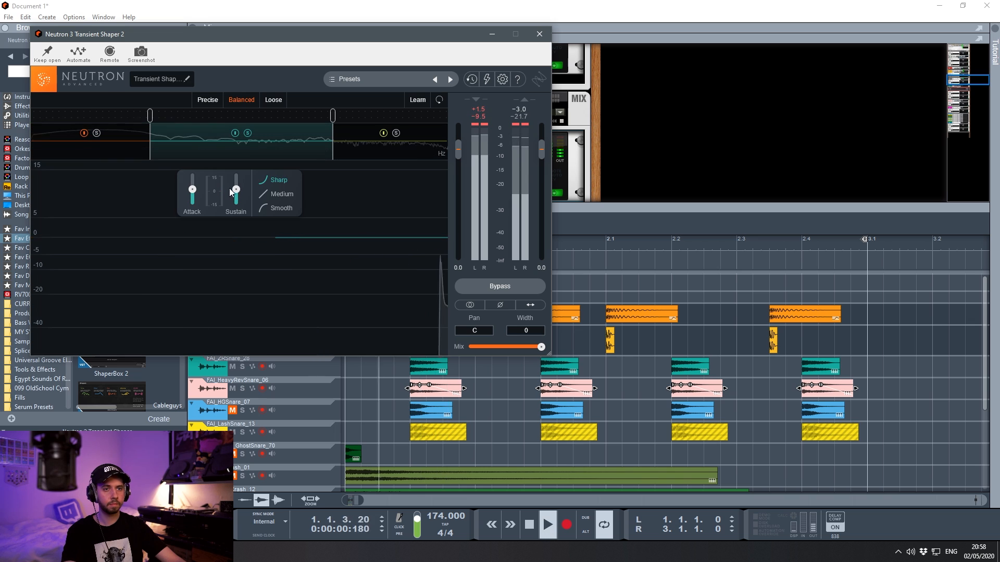
{"action": "key", "text": "space"}
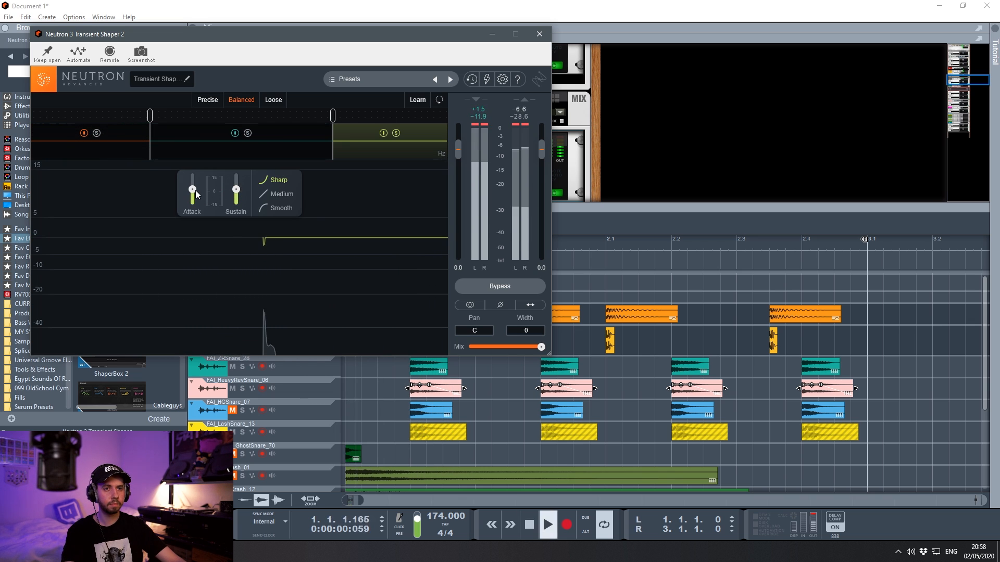
{"action": "key", "text": "space"}
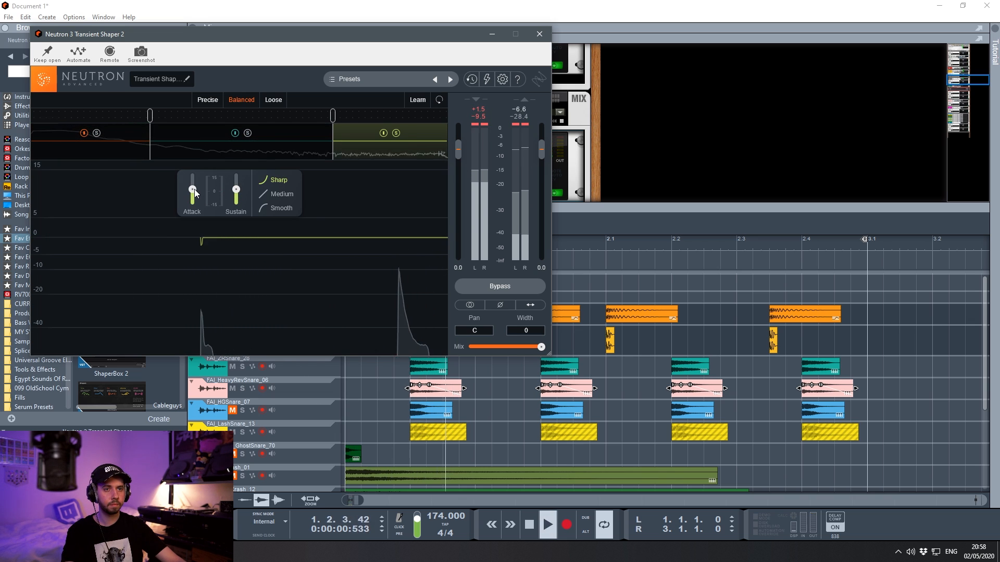
{"action": "left_click_drag", "start_coordinate": [236, 186], "coordinate": [236, 188]}
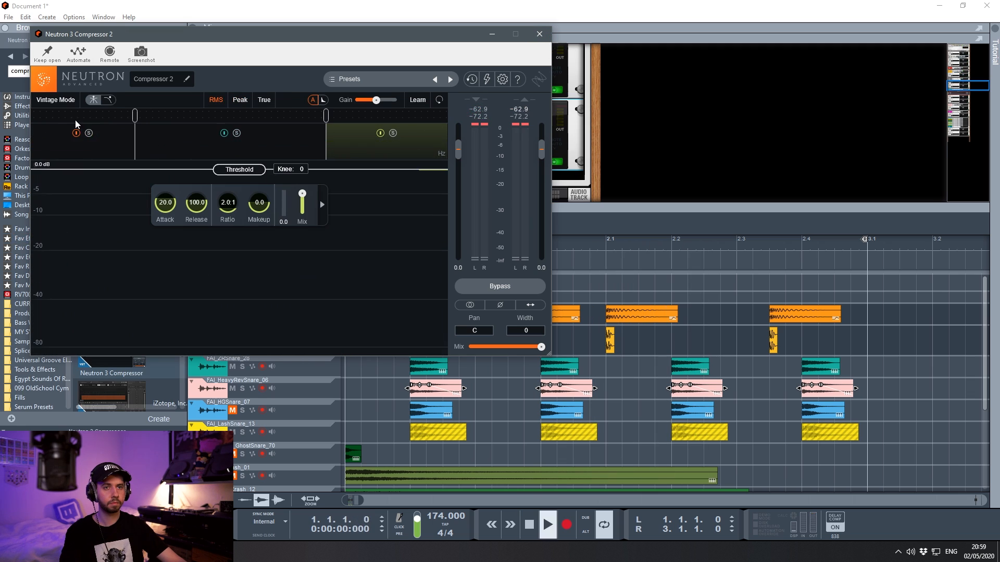
Solo the low and mid bands of the kick bus's Neutron 3 Compressor in turn and lower their thresholds.
{"action": "key", "text": "space"}
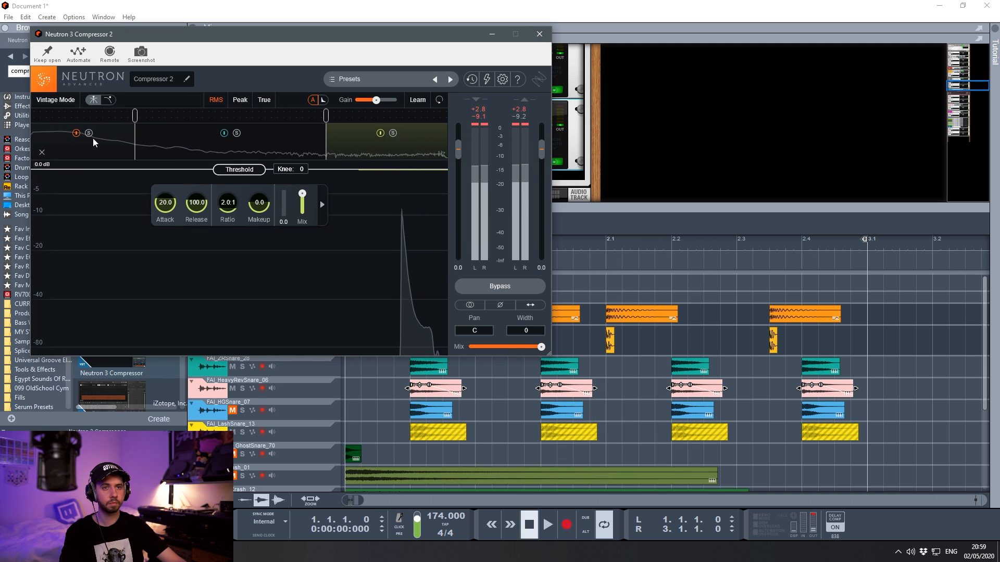
{"action": "left_click", "coordinate": [94, 143]}
{"action": "key", "text": "space"}
{"action": "left_click_drag", "start_coordinate": [239, 169], "coordinate": [237, 245]}
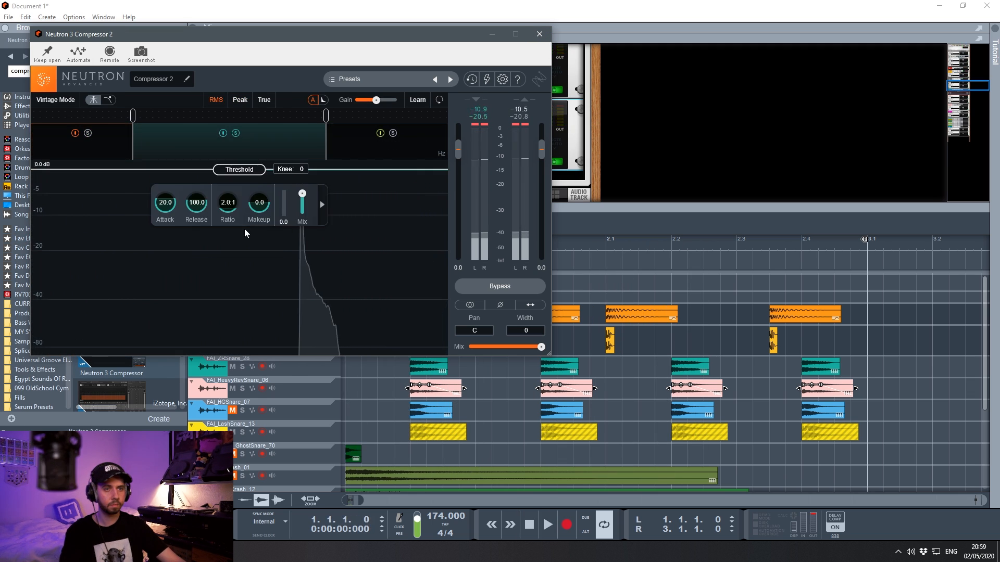
{"action": "key", "text": "space"}
{"action": "left_click_drag", "start_coordinate": [241, 171], "coordinate": [243, 260]}
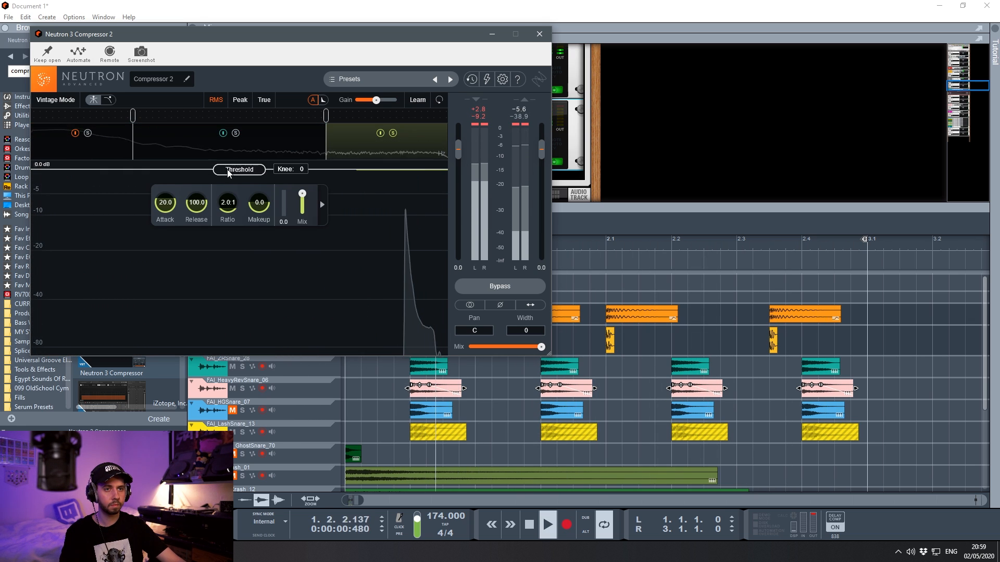
Lower the compressor's high-band threshold to -33.8 dB, reduce that band's mix to about half, and close the plug-in.
{"action": "left_click_drag", "start_coordinate": [228, 174], "coordinate": [223, 289]}
{"action": "left_click_drag", "start_coordinate": [302, 311], "coordinate": [304, 321]}
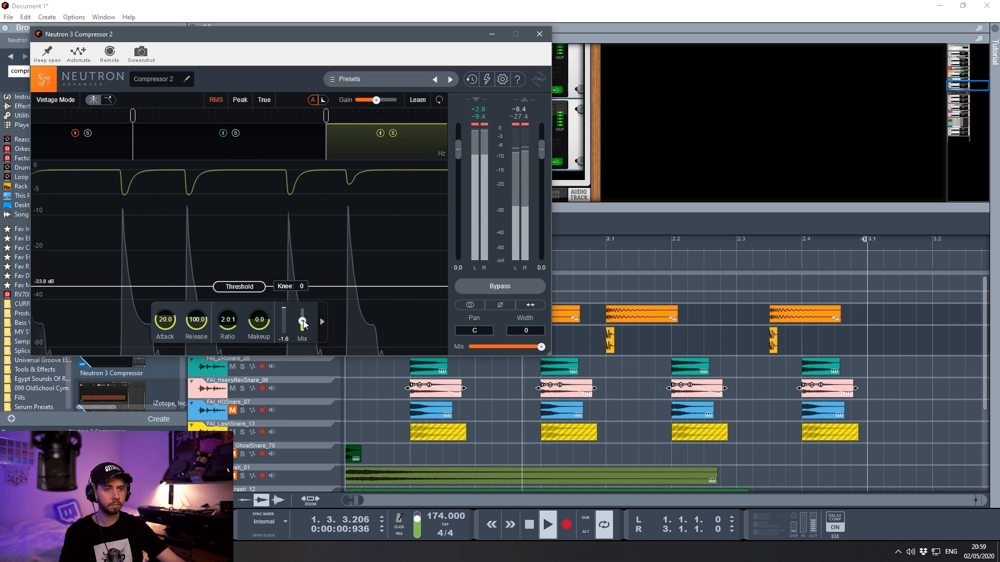
{"action": "left_click", "coordinate": [539, 34]}
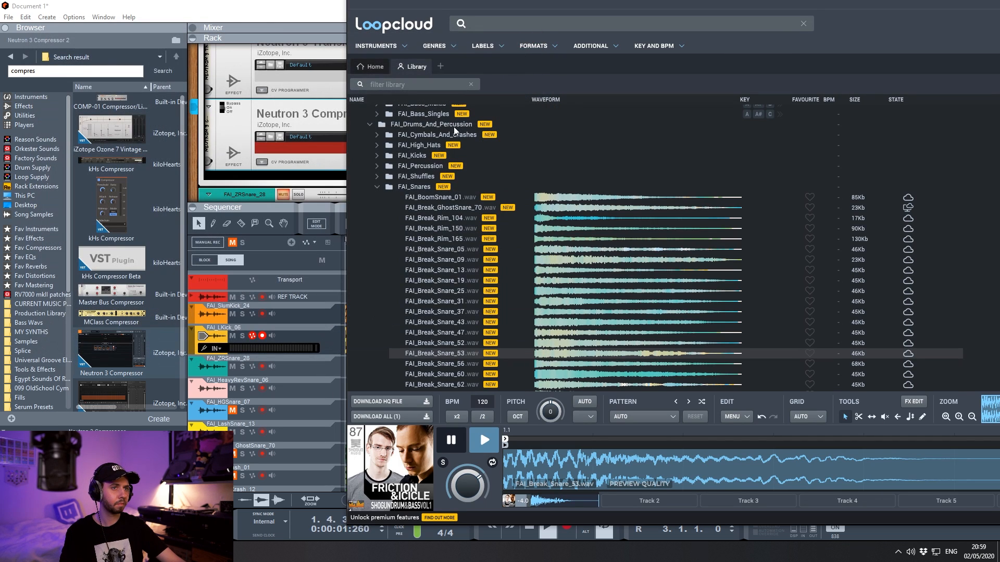
Return to Reason, play the full beat without Bus 3 soloed, and slightly adjust a channel's level further down the rack.
{"action": "left_click", "coordinate": [248, 183]}
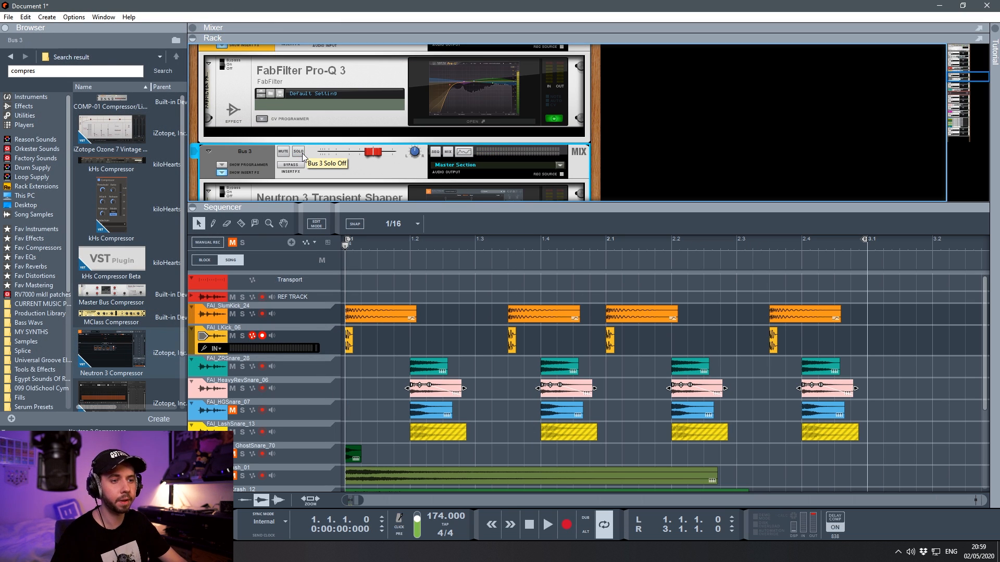
{"action": "key", "text": "space"}
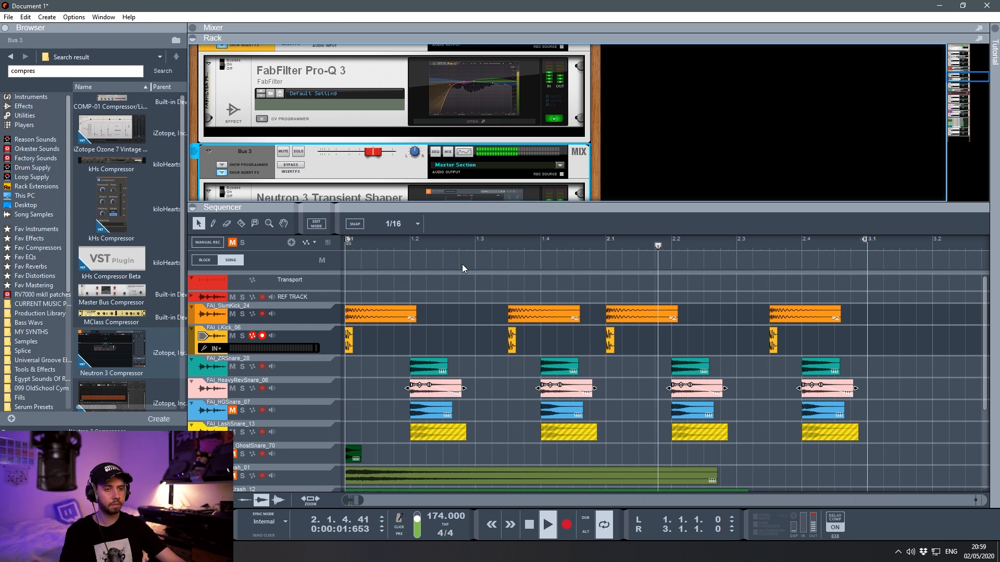
{"action": "scroll", "coordinate": [363, 170], "scroll_direction": "down", "scroll_amount": 15}
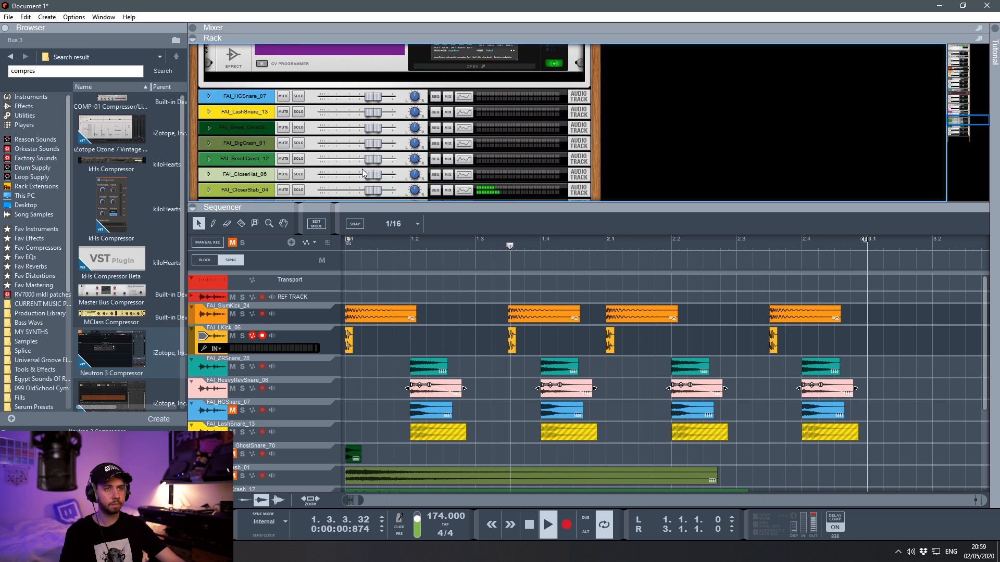
{"action": "scroll", "coordinate": [360, 172], "scroll_direction": "down", "scroll_amount": 5}
{"action": "left_click_drag", "start_coordinate": [372, 115], "coordinate": [370, 115]}
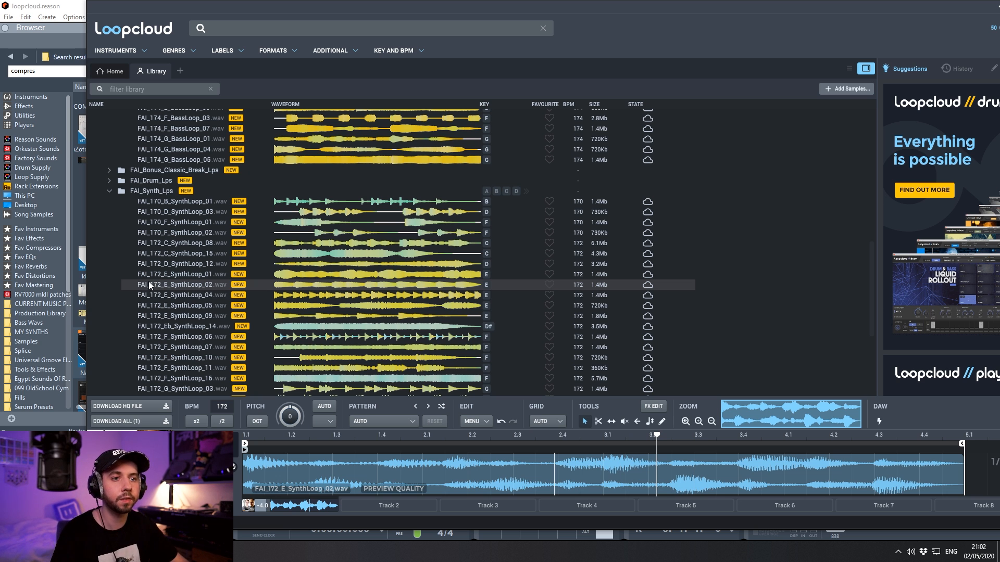
Preview the loops in Loopcloud's FAI_Synth_Lps folder one after another, starting with FAI_170_B_SynthLoop_01.
{"action": "left_click", "coordinate": [189, 203]}
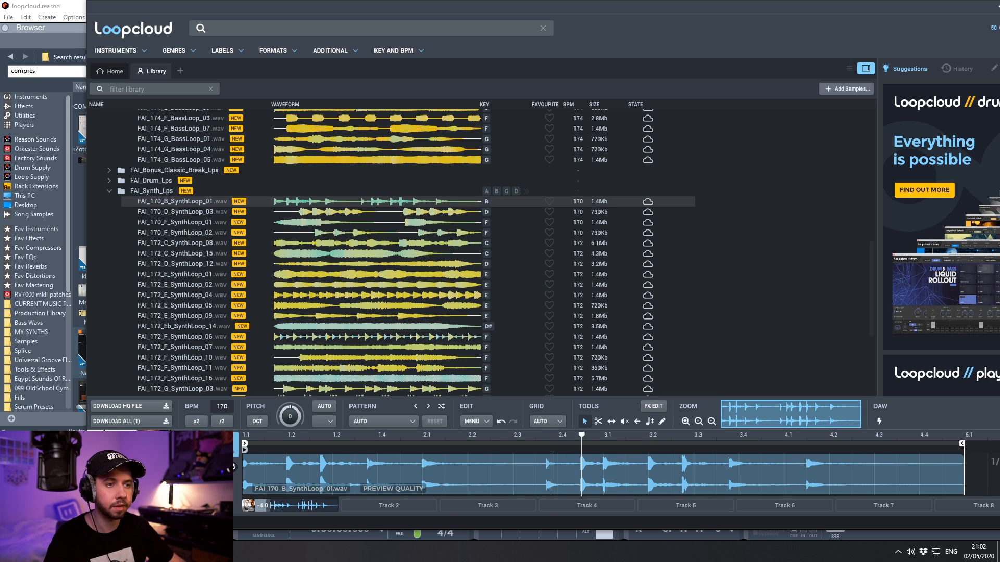
{"action": "key", "text": "Down"}
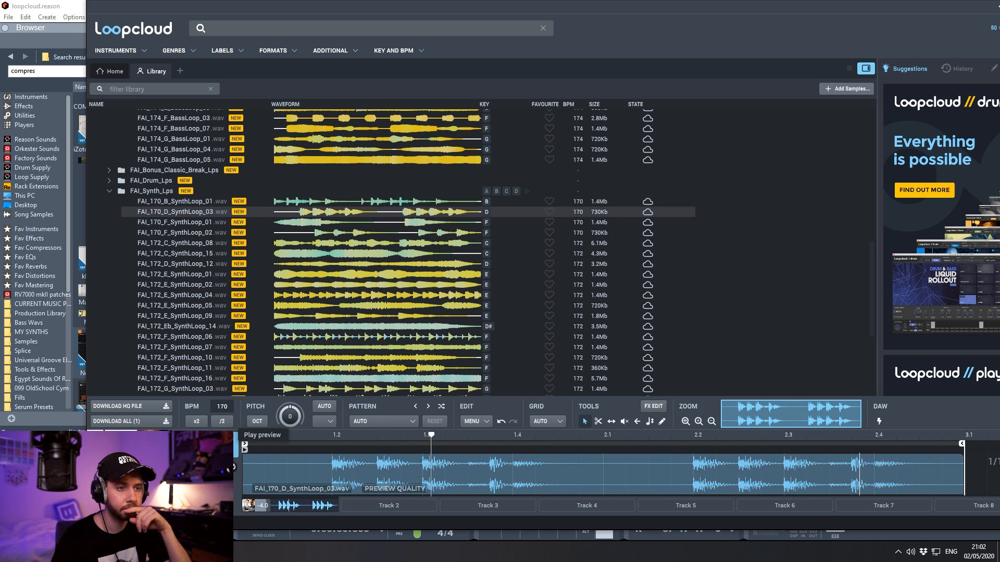
{"action": "key", "text": "Down"}
{"action": "key", "text": "Down"}
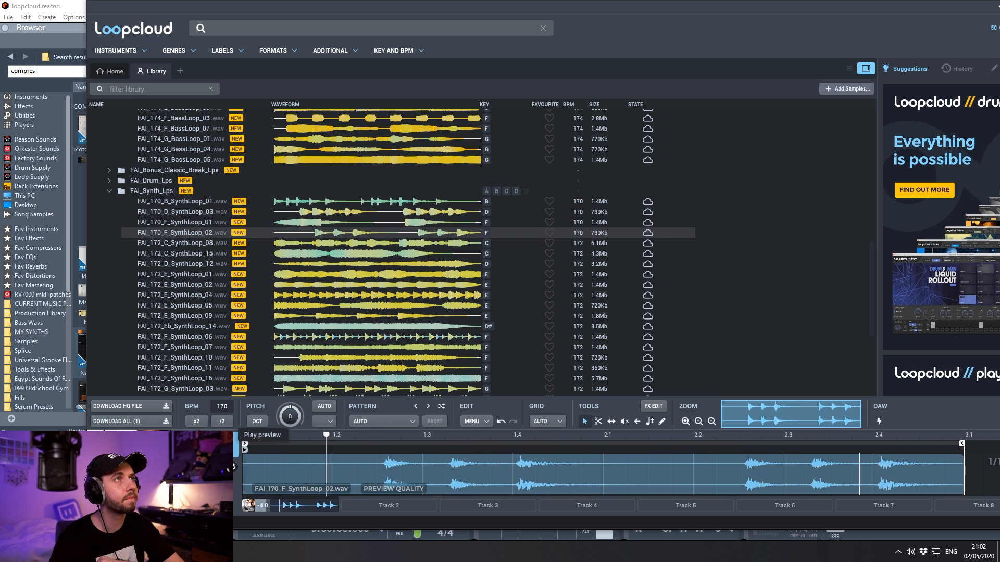
{"action": "key", "text": "Down"}
{"action": "key", "text": "Down"}
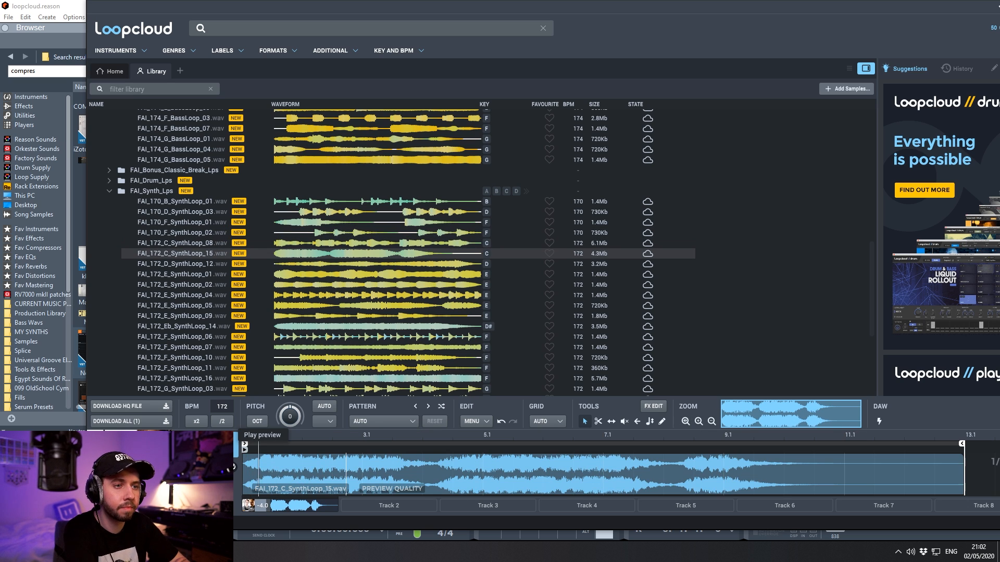
{"action": "key", "text": "Down"}
Place FAI_170_F_SynthLoop_02 from Loopcloud on a new Reason audio track at bar 1 and play it with the beat.
{"action": "left_click", "coordinate": [175, 233]}
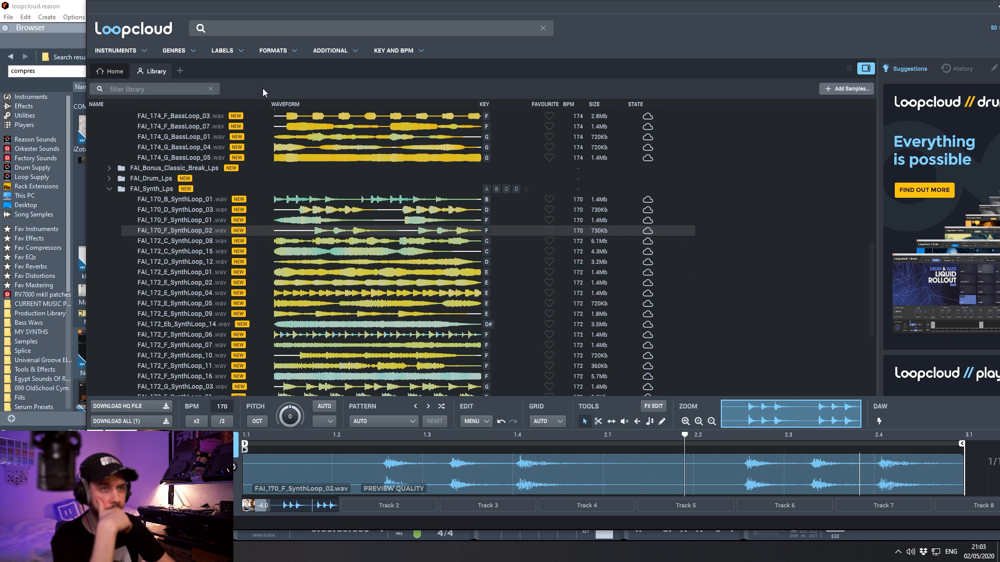
{"action": "left_click_drag", "start_coordinate": [274, 19], "coordinate": [547, 26]}
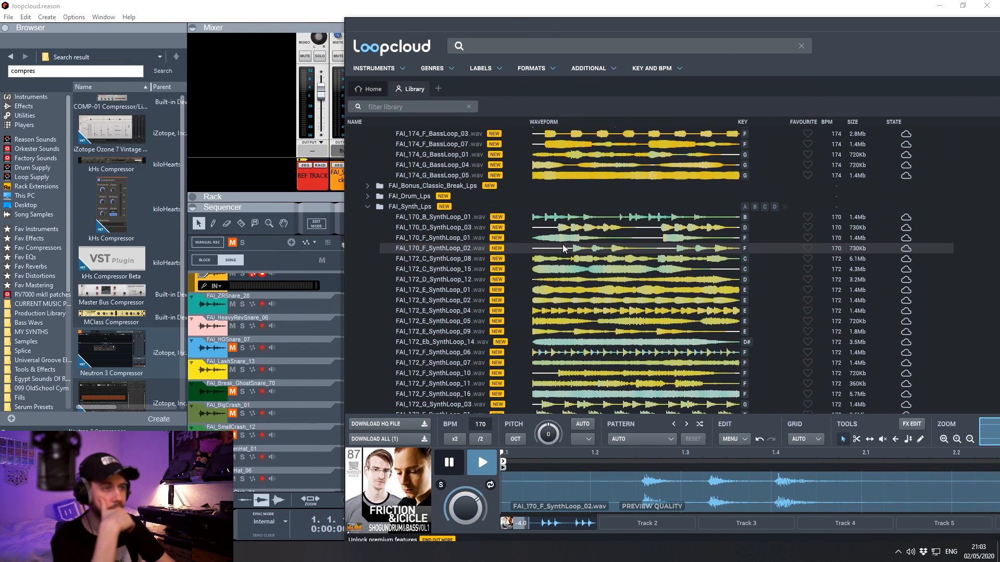
{"action": "left_click_drag", "start_coordinate": [573, 251], "coordinate": [258, 293]}
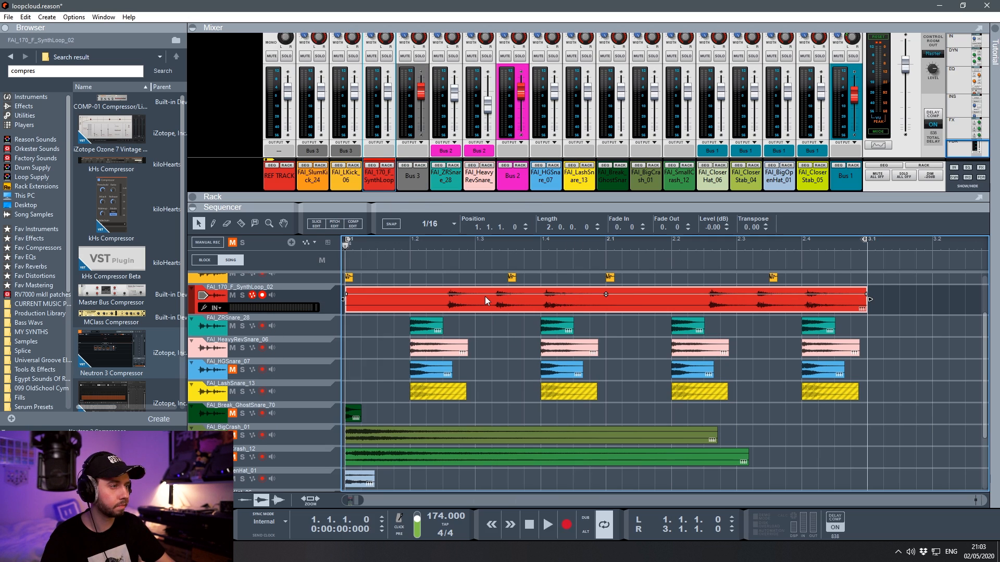
{"action": "key", "text": "space"}
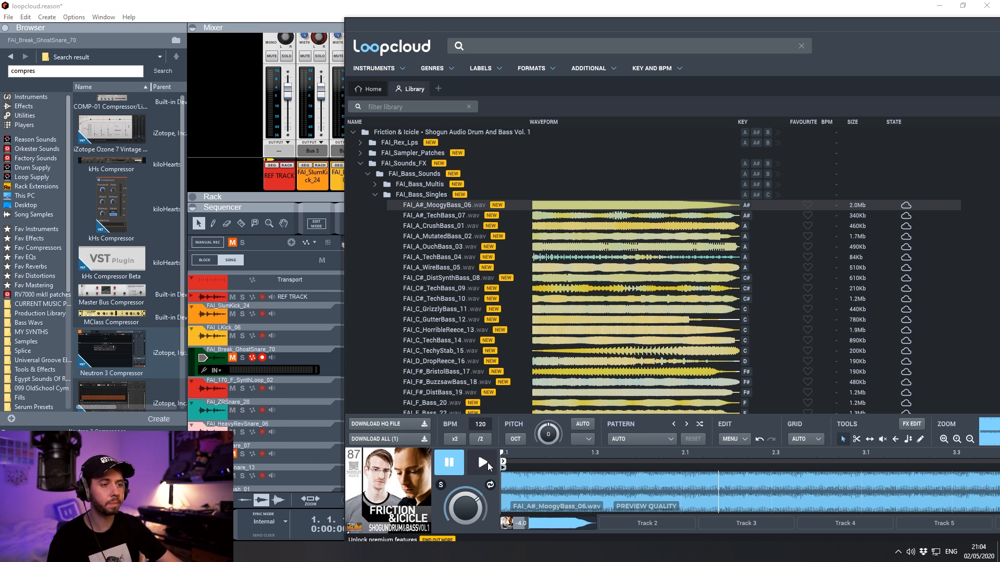
Preview the bass one-shots in Loopcloud's FAI_Bass_Singles folder one after another, from FAI_A#_MoogyBass_06 to FAI_C#_TechBass_10.
{"action": "left_click", "coordinate": [487, 462]}
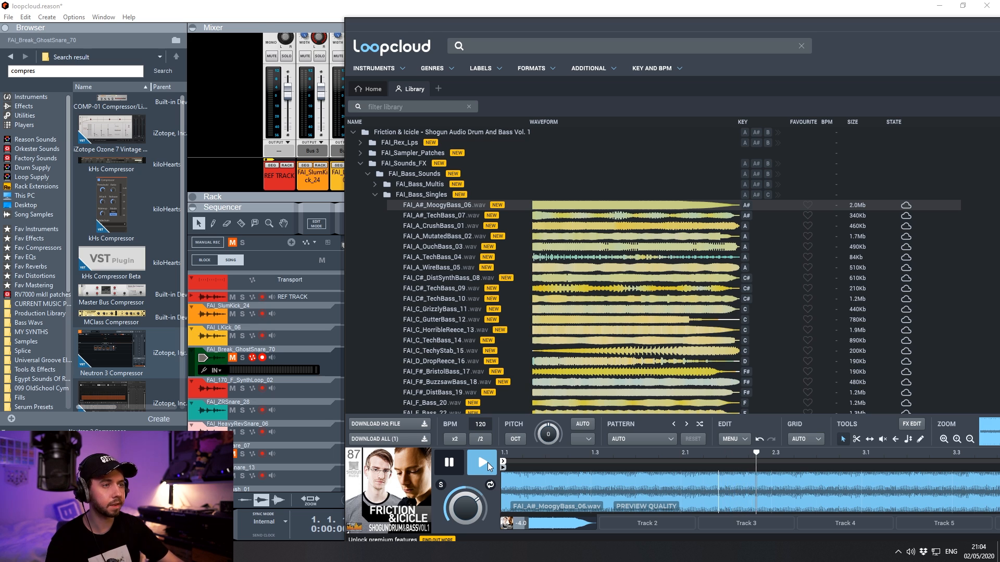
{"action": "key", "text": "Down"}
{"action": "key", "text": "Down"}
{"action": "key", "text": "Down"}
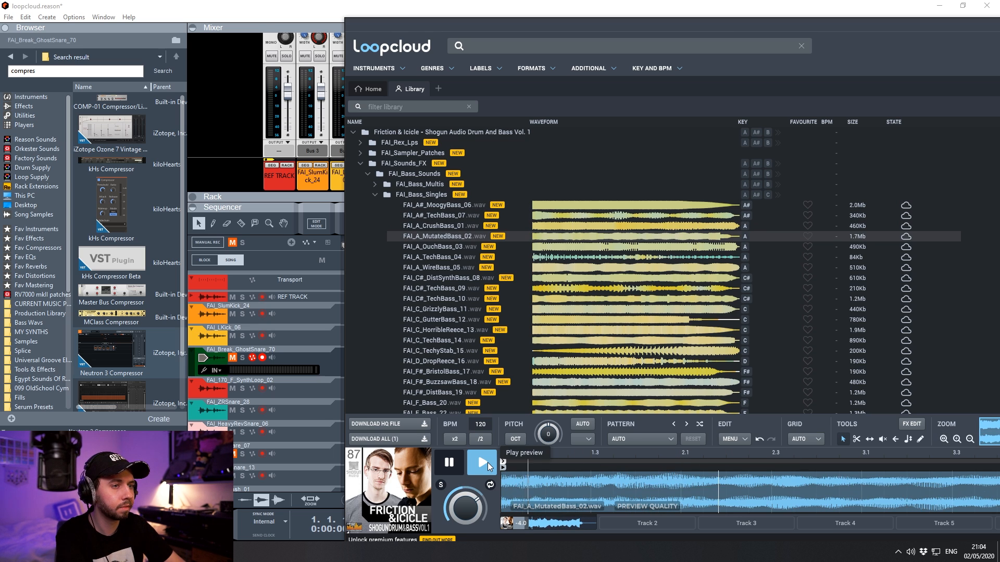
{"action": "key", "text": "Down"}
{"action": "key", "text": "Down"}
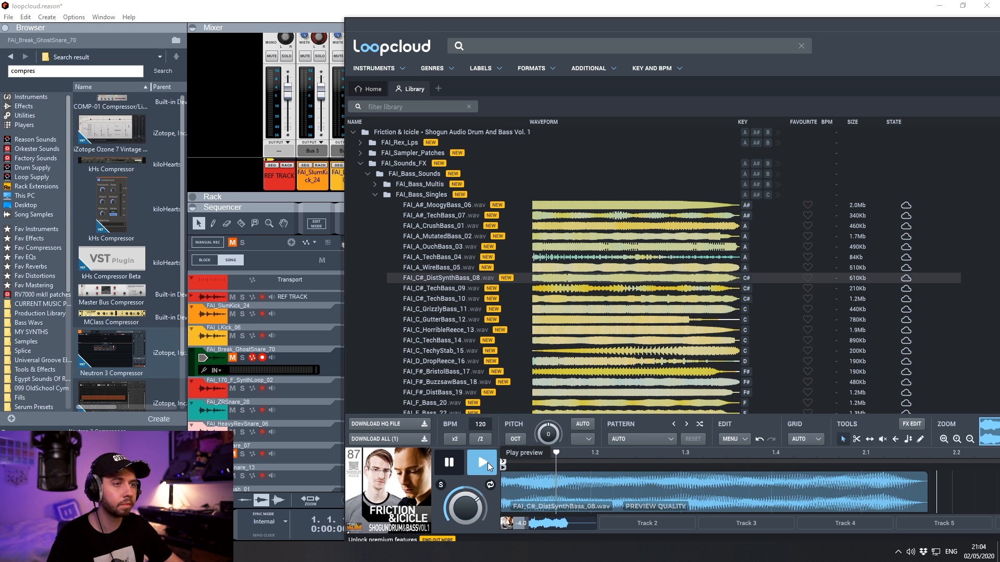
{"action": "key", "text": "Down"}
{"action": "key", "text": "Down"}
{"action": "left_click", "coordinate": [374, 186]}
{"action": "left_click", "coordinate": [374, 185]}
{"action": "key", "text": "Down"}
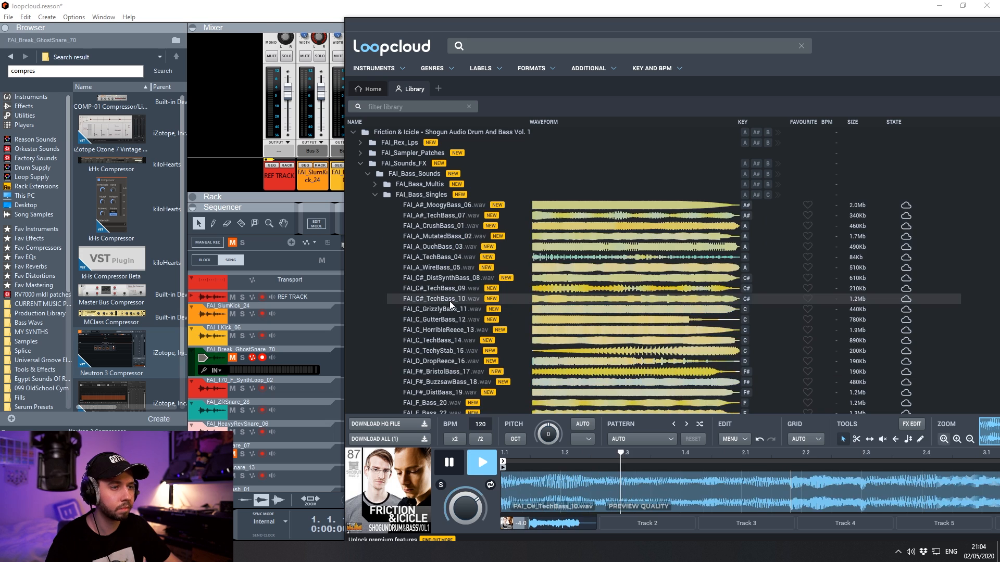
Continue previewing the FAI_Bass_Singles samples further down the folder, through FAI_G_ProcessedDirtSub_33.
{"action": "scroll", "coordinate": [449, 302], "scroll_direction": "down", "scroll_amount": 4}
{"action": "key", "text": "Down"}
{"action": "key", "text": "Down"}
{"action": "key", "text": "Down"}
{"action": "key", "text": "Down"}
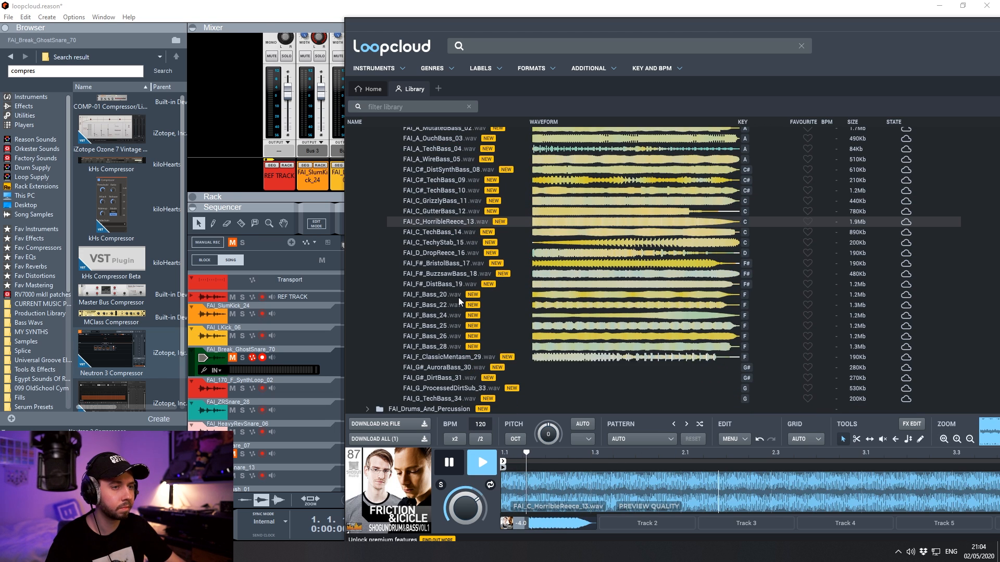
{"action": "key", "text": "Down"}
{"action": "key", "text": "Down"}
{"action": "key", "text": "Down"}
{"action": "key", "text": "Down"}
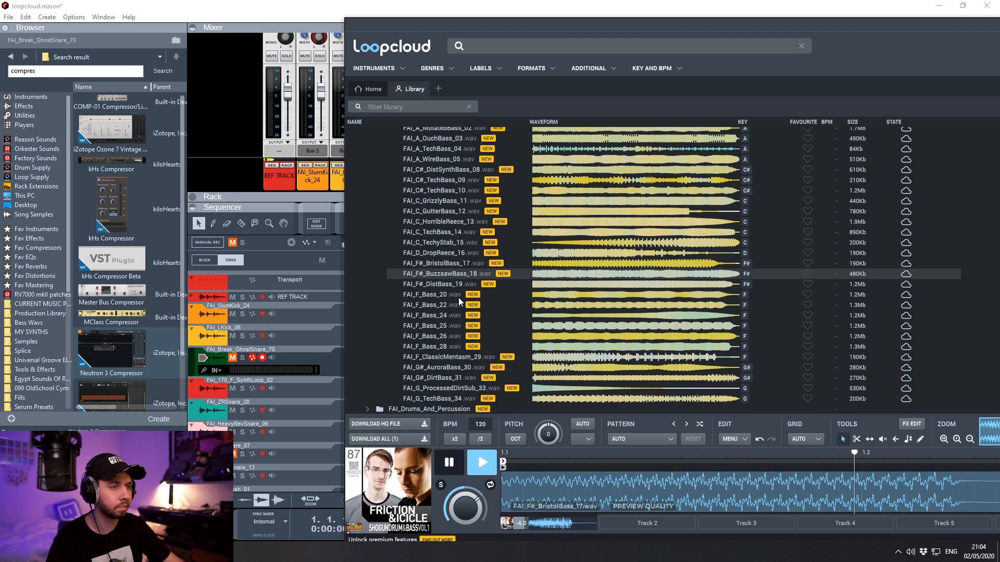
{"action": "key", "text": "Down"}
{"action": "key", "text": "Down"}
{"action": "key", "text": "Down"}
{"action": "key", "text": "Down"}
{"action": "key", "text": "Down"}
{"action": "key", "text": "Down"}
{"action": "key", "text": "Down"}
{"action": "key", "text": "Down"}
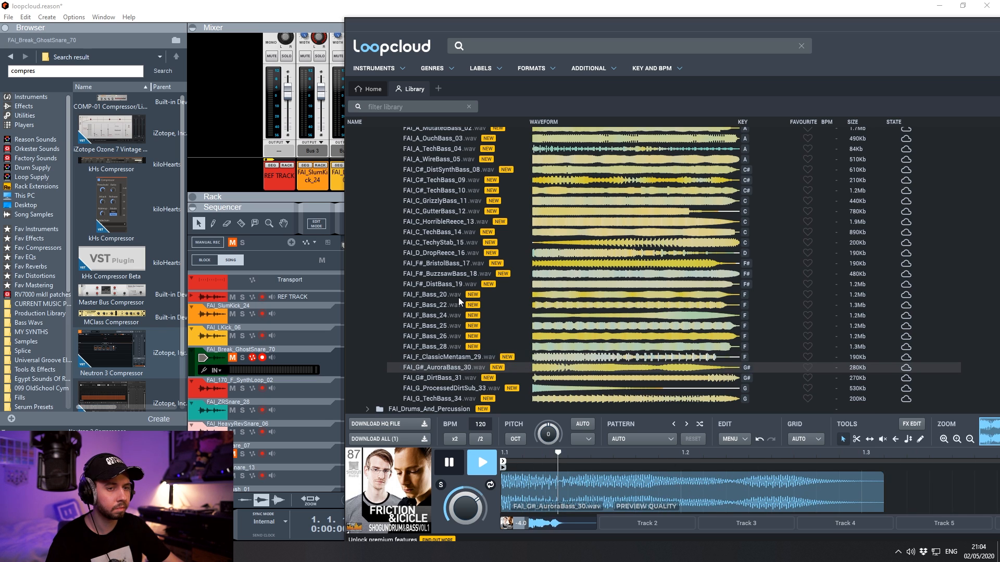
{"action": "key", "text": "Down"}
{"action": "key", "text": "Down"}
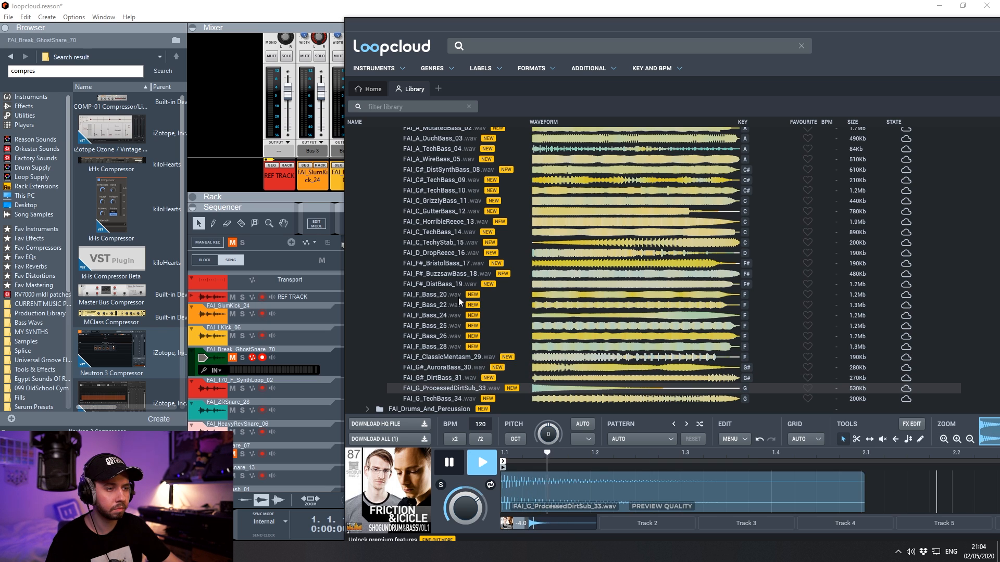
Go back to FAI_F_ClassicMentasm_29 and add it to Reason as a new audio track below the FAI_LKick_06 track.
{"action": "key", "text": "Up"}
{"action": "key", "text": "Up"}
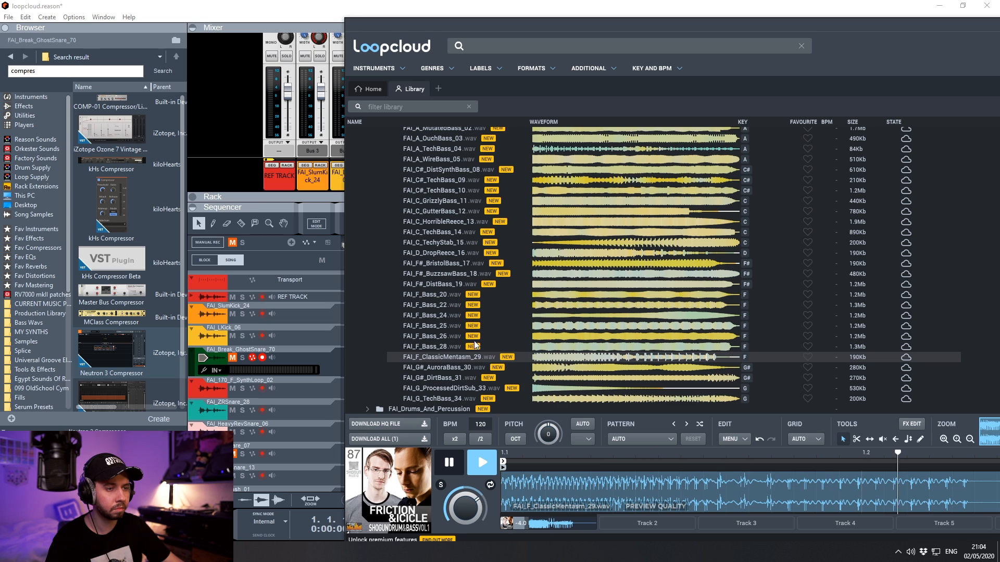
{"action": "left_click_drag", "start_coordinate": [469, 358], "coordinate": [214, 345]}
Preview the last bass one-shots and add FAI_G_TechBass_34 to Reason as a new track below FAI_F_ClassicMentasm_29.
{"action": "left_click", "coordinate": [458, 375]}
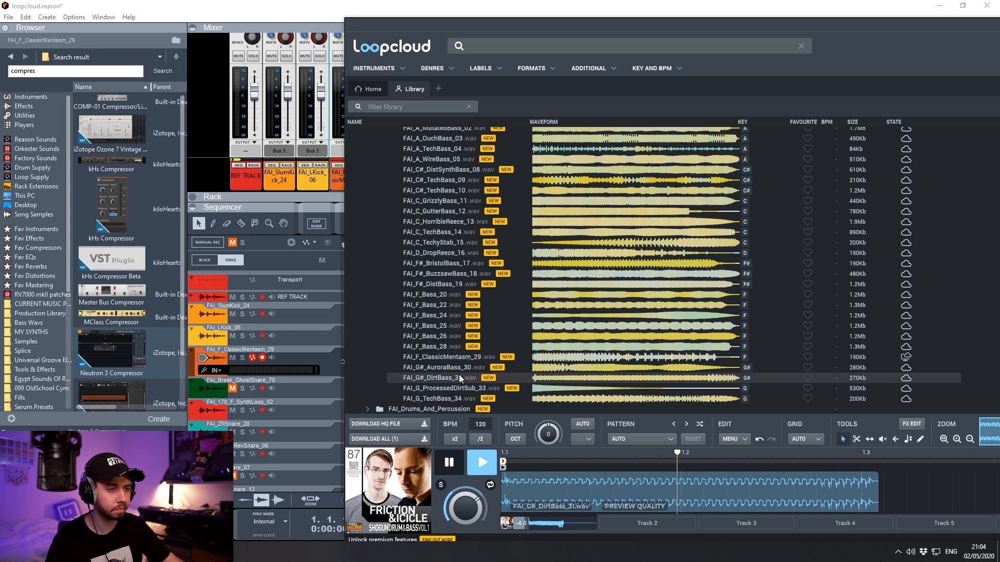
{"action": "key", "text": "Down"}
{"action": "key", "text": "Down"}
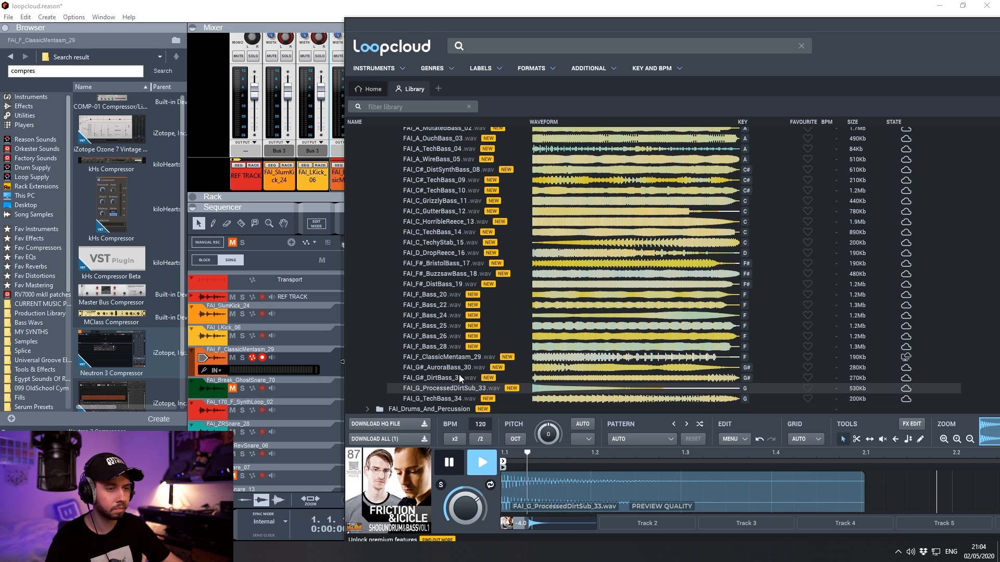
{"action": "left_click_drag", "start_coordinate": [457, 398], "coordinate": [244, 381]}
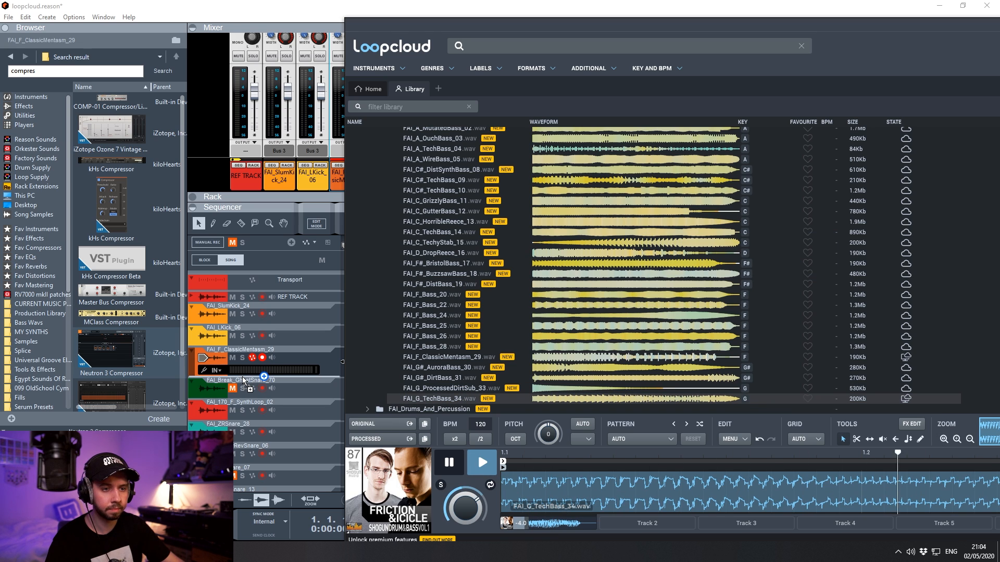
Preview FAI_G#_AuroraBass_30 again and add FAI_G#_DirtBass_31 to Reason as a new track below FAI_G_TechBass_34.
{"action": "left_click", "coordinate": [487, 370]}
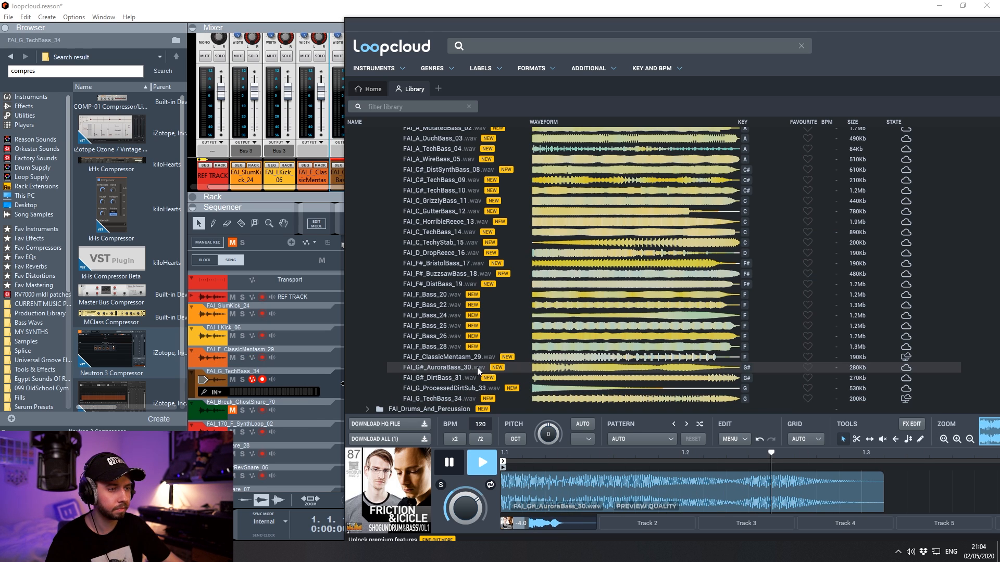
{"action": "left_click", "coordinate": [473, 376]}
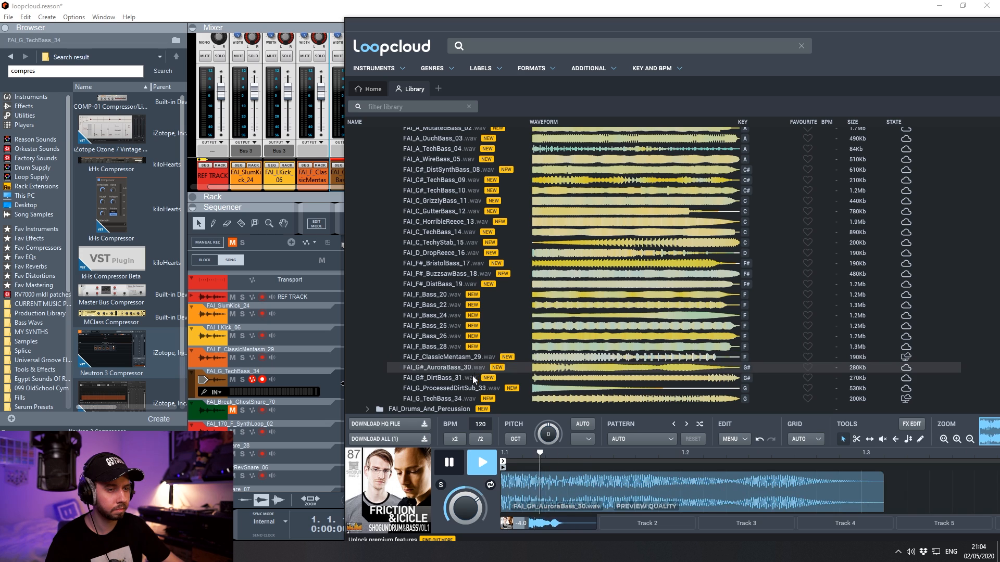
{"action": "left_click_drag", "start_coordinate": [464, 374], "coordinate": [208, 393]}
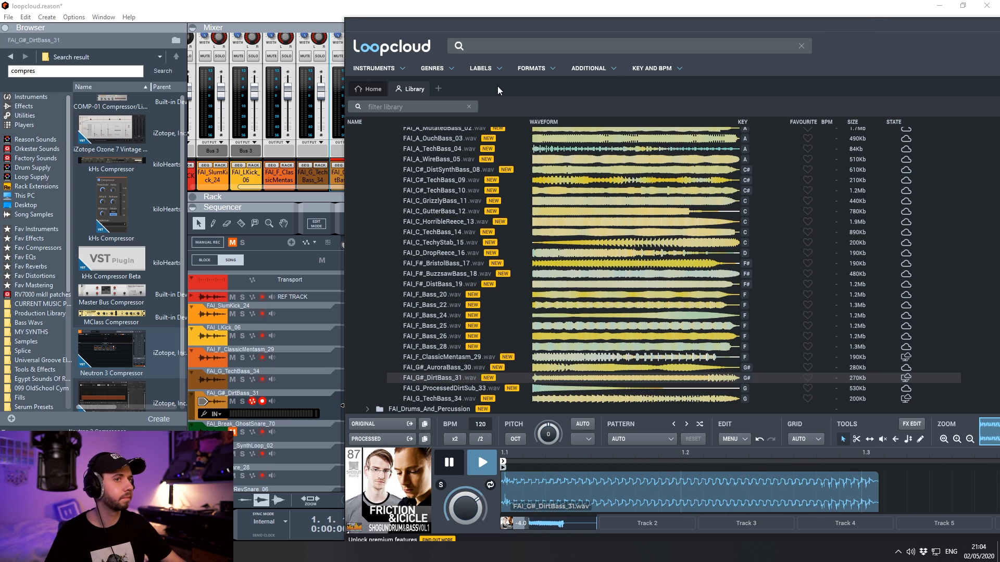
Return to Reason and audition the FAI_F_ClassicMentasm_29, FAI_G_TechBass_34 and FAI_G#_DirtBass_31 tracks, soloing them one at a time.
{"action": "left_click", "coordinate": [346, 11]}
{"action": "left_click", "coordinate": [636, 386]}
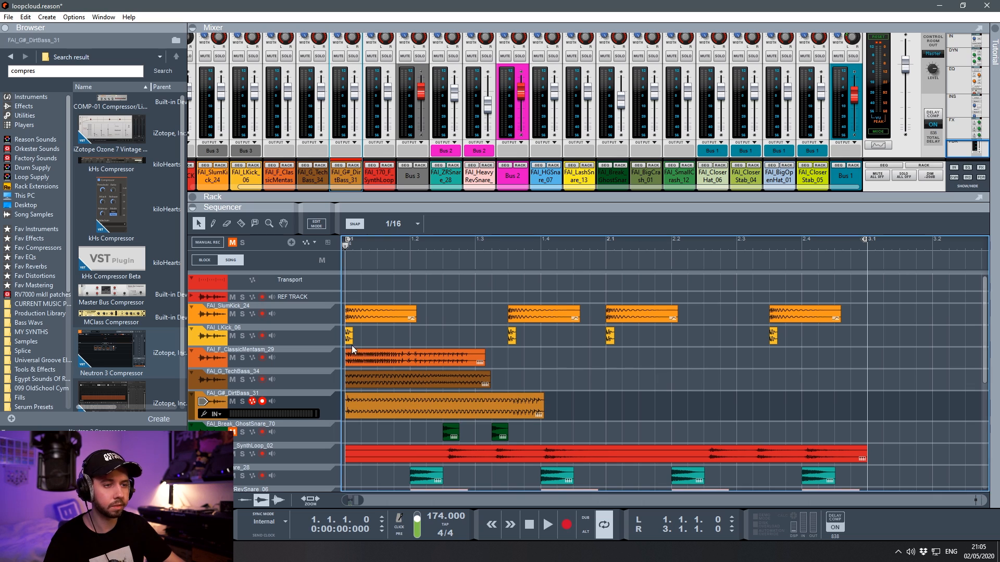
{"action": "key", "text": "space"}
{"action": "key", "text": "space"}
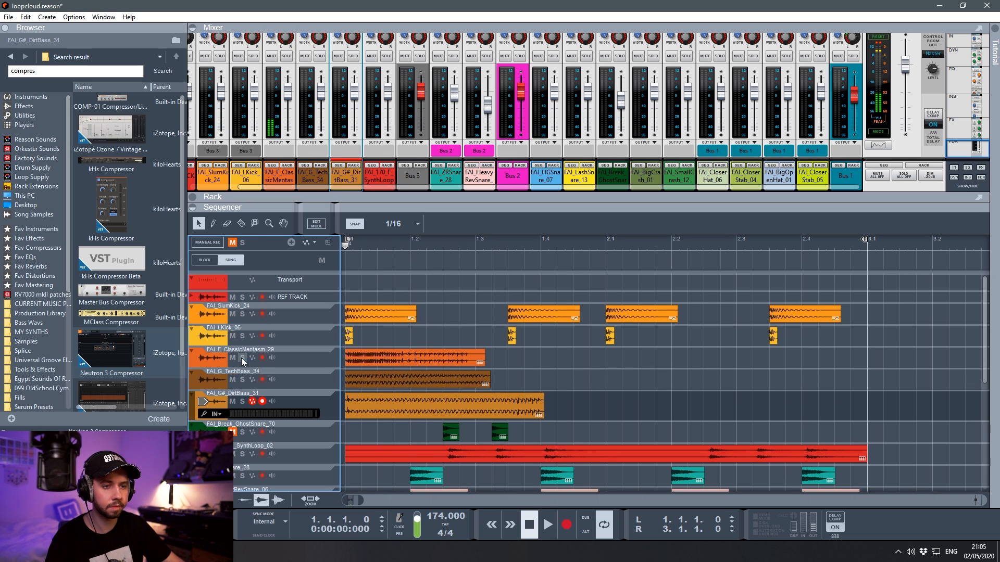
{"action": "left_click", "coordinate": [242, 380]}
{"action": "key", "text": "space"}
{"action": "key", "text": "space"}
{"action": "left_click", "coordinate": [243, 402]}
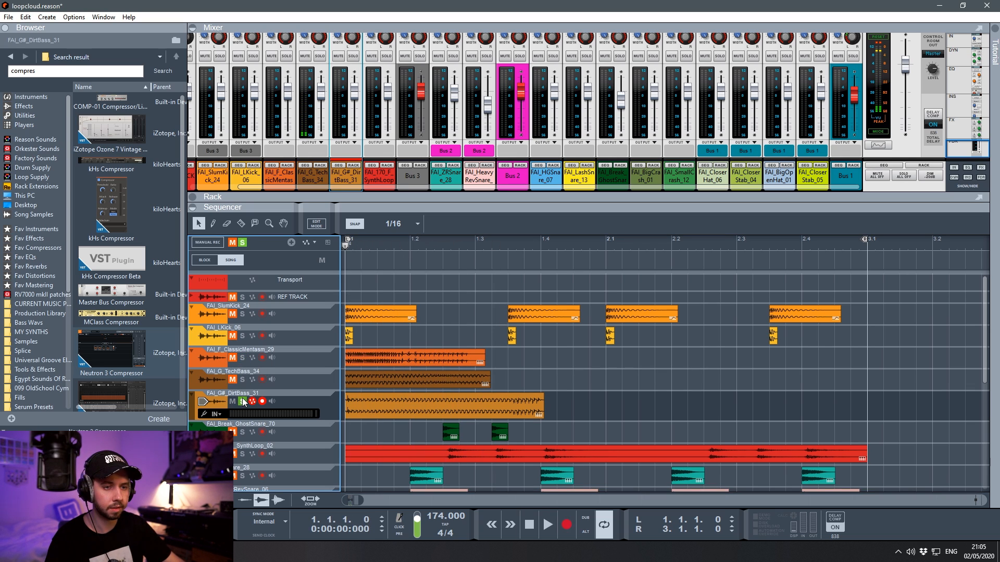
{"action": "key", "text": "space"}
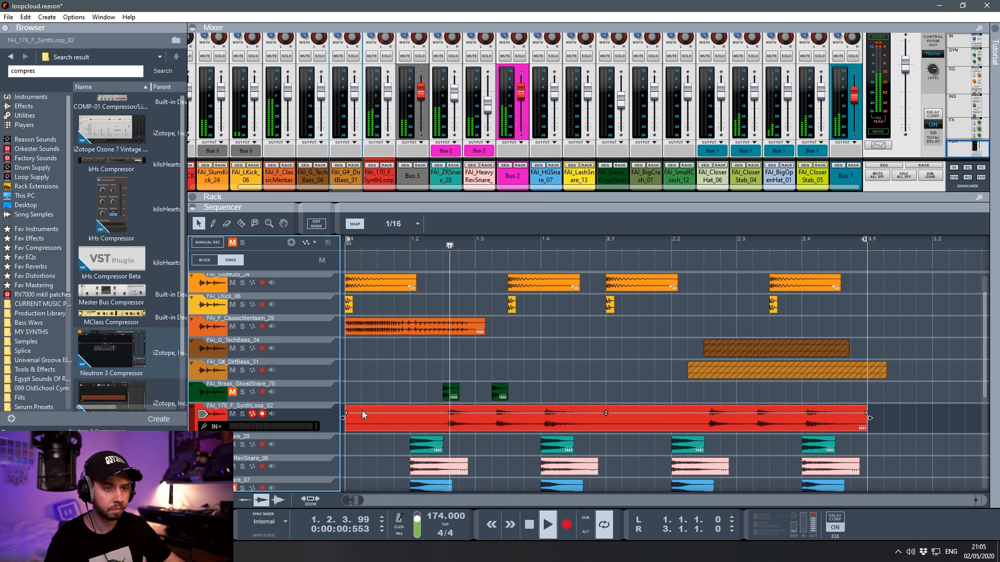
Transpose the shortened opening FAI_F_ClassicMentasm_29 clip by 1 semitone and the FAI_G_TechBass_34 clip, moved to 1.3.1, by -1.
{"action": "left_click", "coordinate": [379, 420]}
{"action": "left_click_drag", "start_coordinate": [723, 349], "coordinate": [608, 349]}
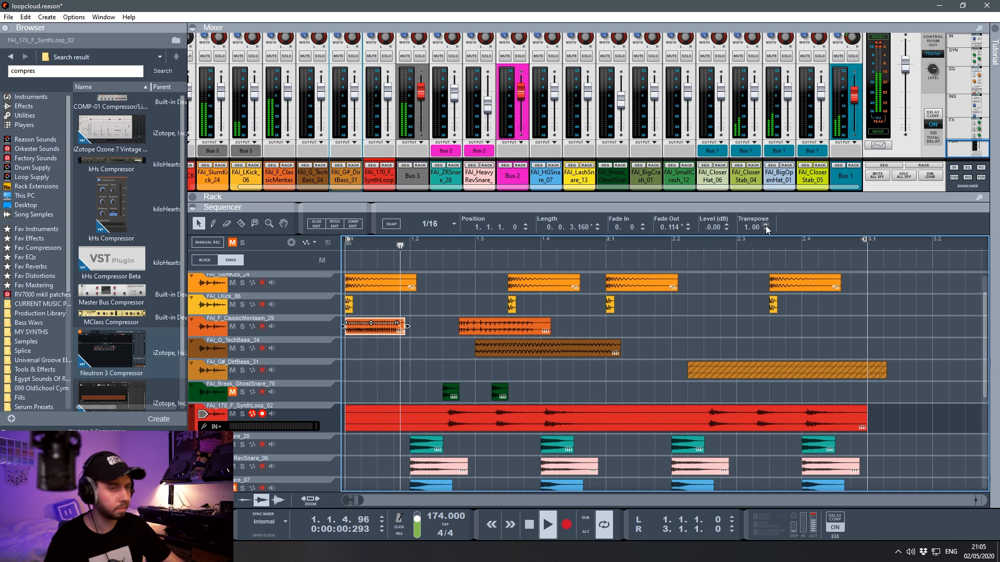
{"action": "key", "text": "space"}
{"action": "key", "text": "space"}
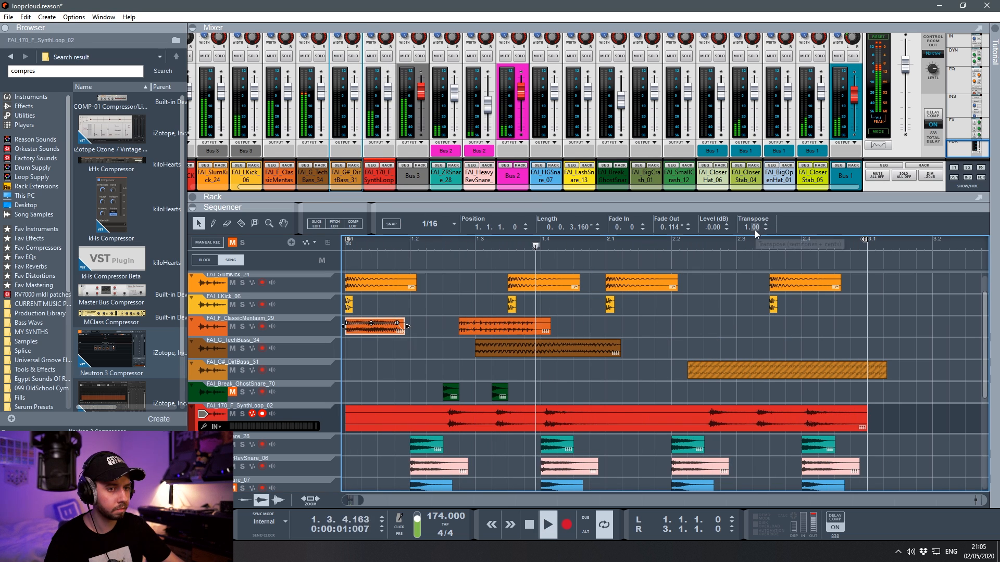
{"action": "key", "text": "space"}
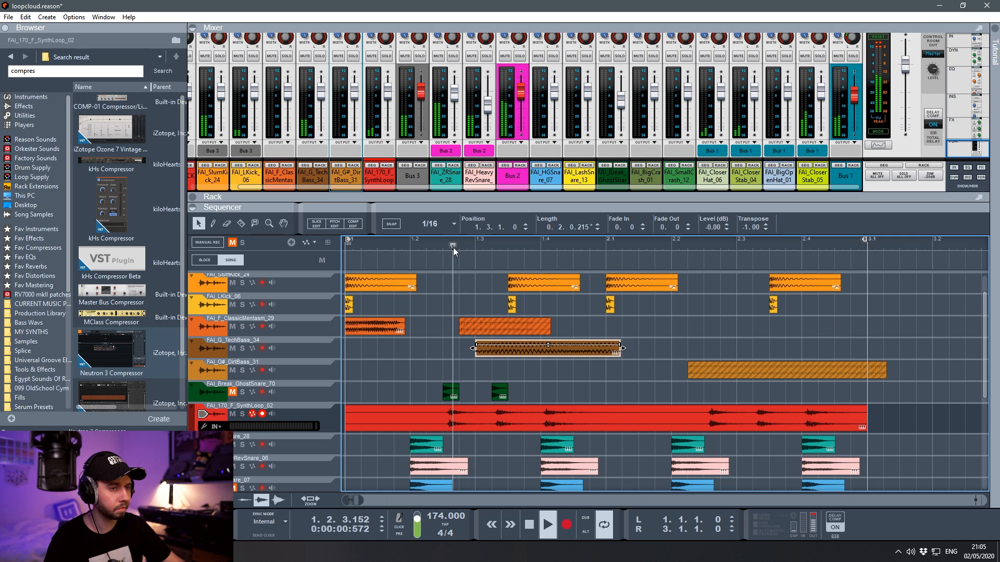
Start the FAI_G_TechBass_34 clips at 1.2.3, move FAI_G#_DirtBass_31 to 2.3.1, and lengthen the opening FAI_F_ClassicMentasm_29 clip to 0.1.3.
{"action": "key", "text": "space"}
{"action": "key", "text": "space"}
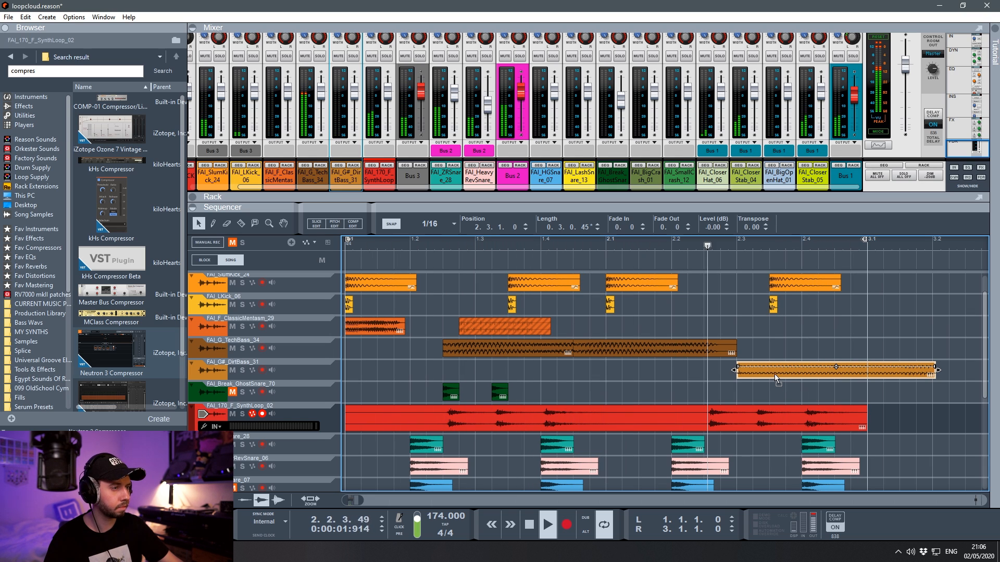
{"action": "left_click_drag", "start_coordinate": [405, 328], "coordinate": [457, 332]}
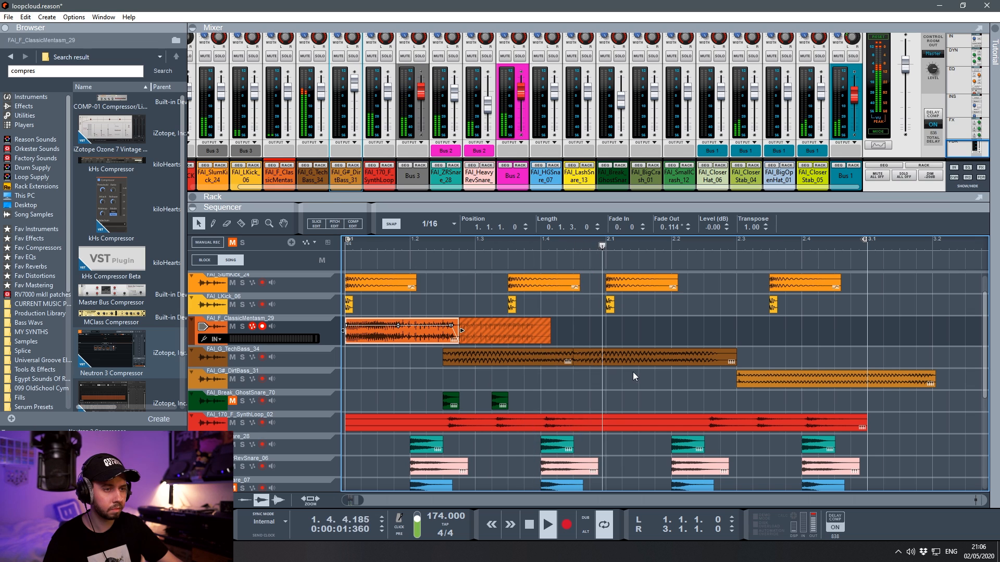
Move a FAI_G_TechBass_34 clip to 2.1.2 and mute it, and place another clip of it at 1.3.3 over the first one.
{"action": "left_click", "coordinate": [456, 356]}
{"action": "scroll", "coordinate": [455, 355], "scroll_direction": "up", "scroll_amount": 2}
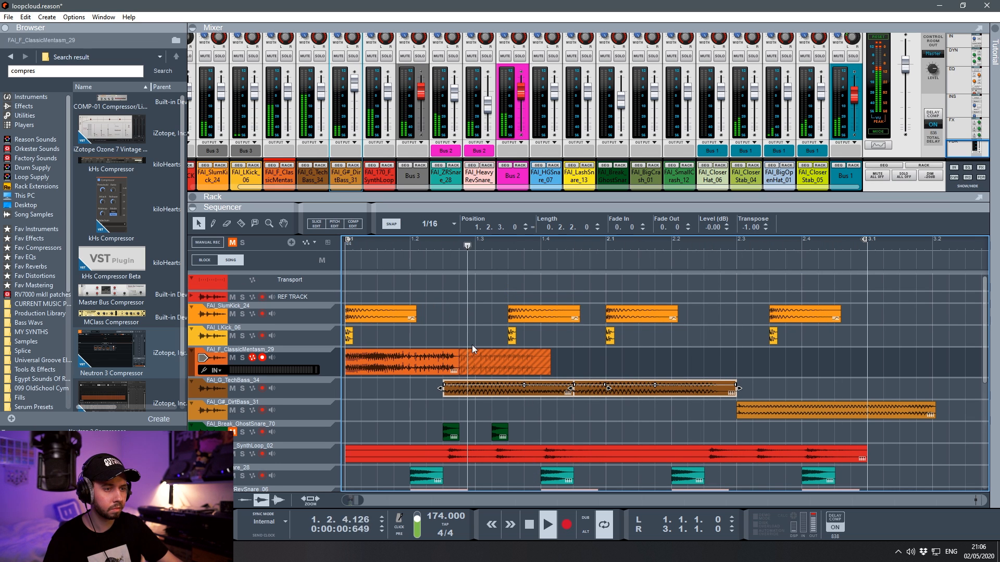
{"action": "scroll", "coordinate": [471, 344], "scroll_direction": "down", "scroll_amount": 3}
{"action": "scroll", "coordinate": [474, 347], "scroll_direction": "up", "scroll_amount": 1}
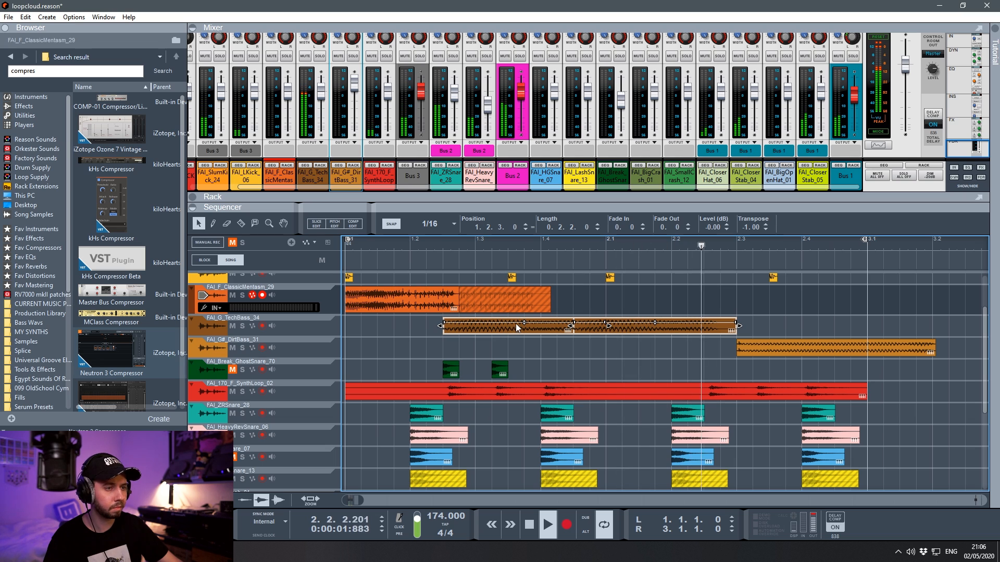
{"action": "left_click_drag", "start_coordinate": [517, 327], "coordinate": [667, 329]}
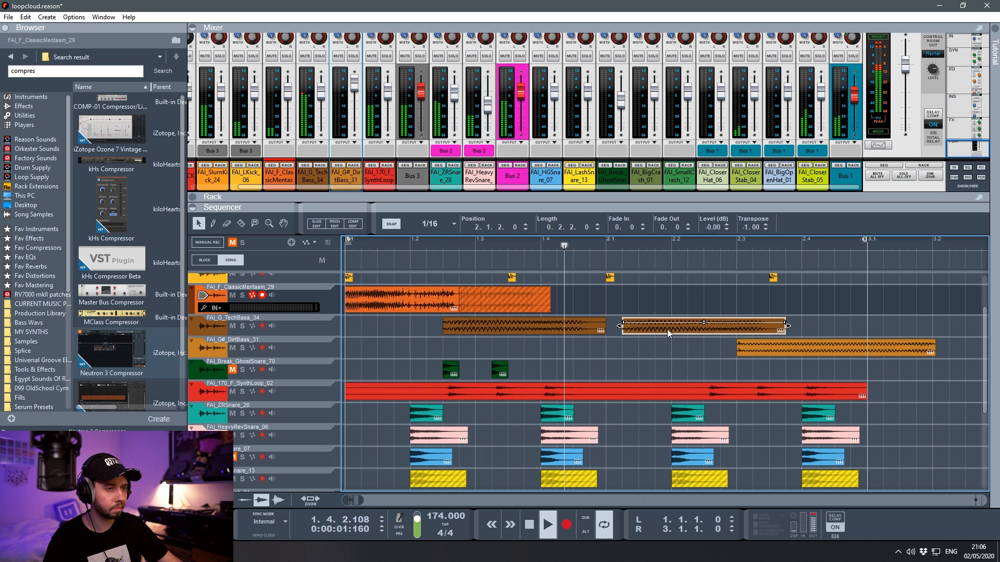
{"action": "key", "text": "m"}
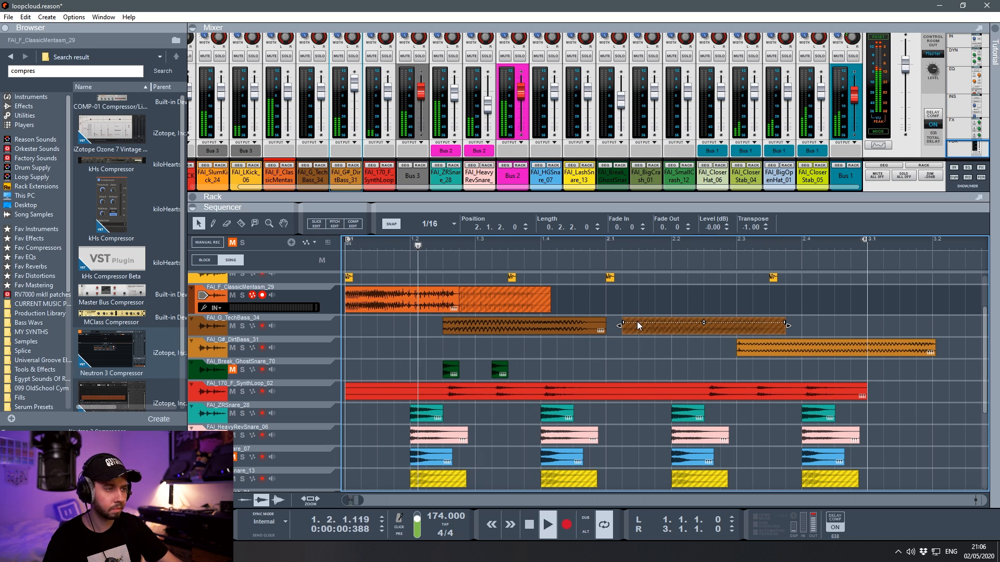
{"action": "left_click", "coordinate": [599, 331]}
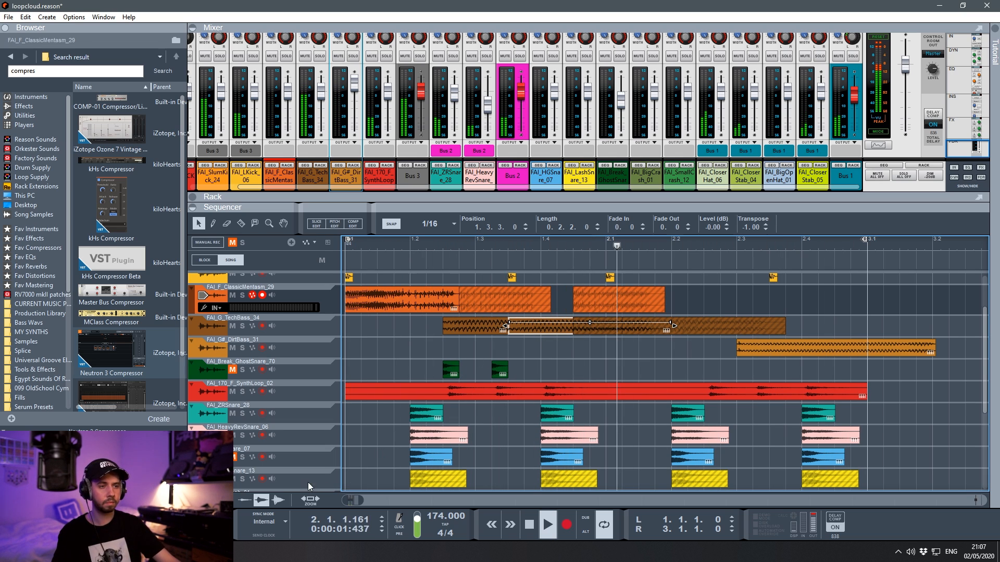
Switch back to Loopcloud and preview FAI_C#_TechBass_10 in the FAI_Bass_Singles folder.
{"action": "scroll", "coordinate": [361, 354], "scroll_direction": "up", "scroll_amount": 1}
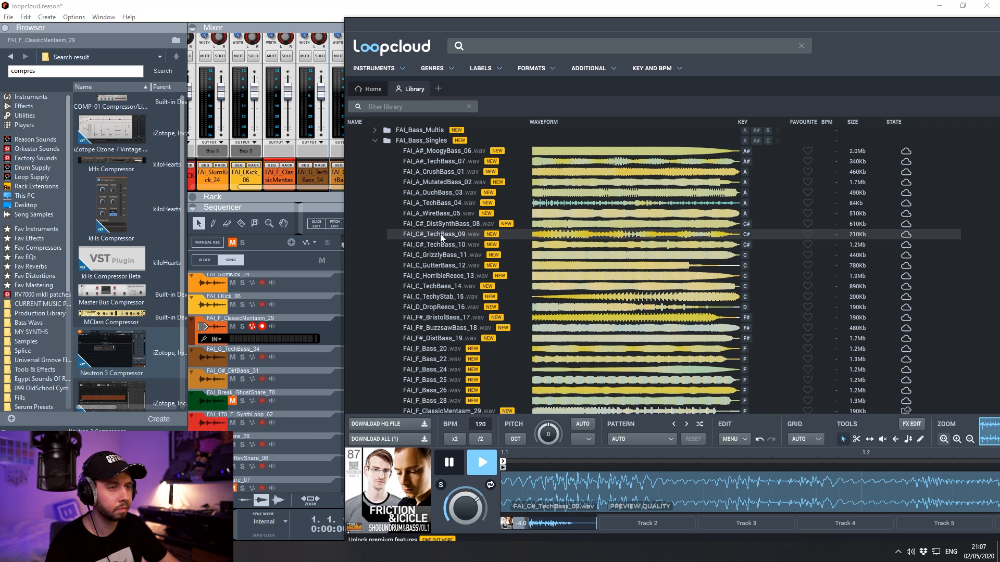
{"action": "left_click", "coordinate": [442, 249]}
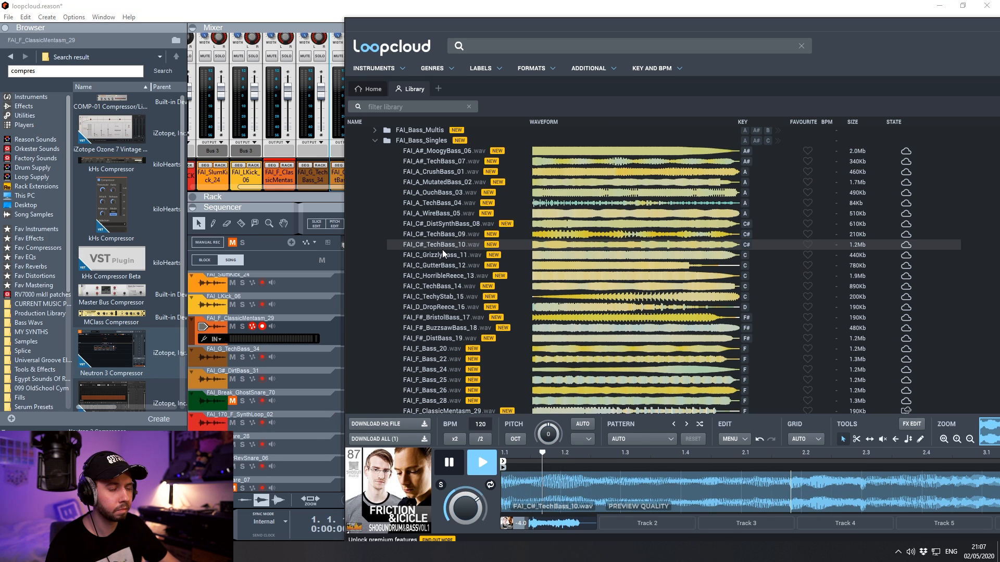
Audition C-key samples in the FAI_Bass_Singles folder of the Loopcloud library and download FAI_C_HorribleReece_13.
{"action": "left_click", "coordinate": [443, 263]}
{"action": "left_click", "coordinate": [445, 279]}
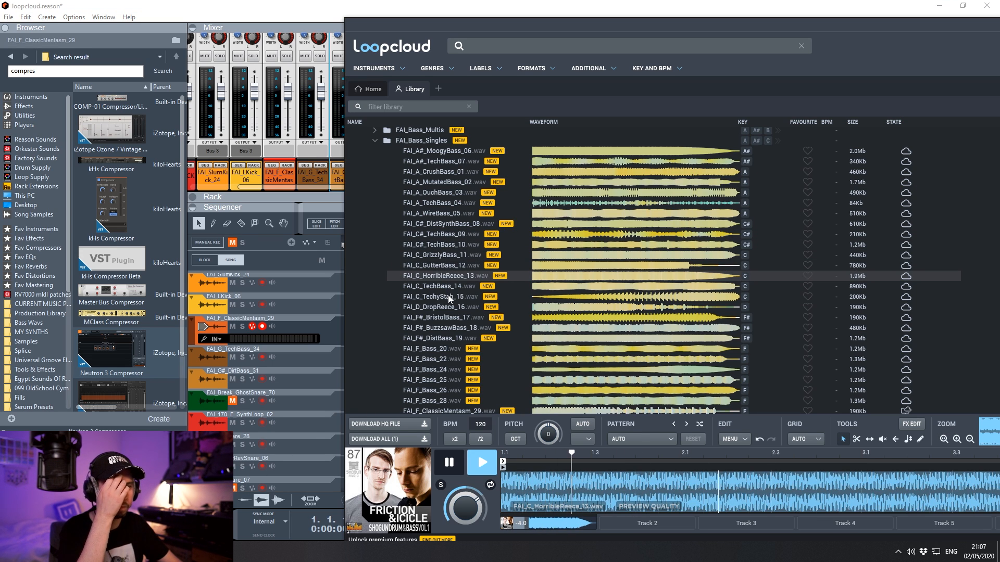
{"action": "left_click_drag", "start_coordinate": [445, 276], "coordinate": [235, 310]}
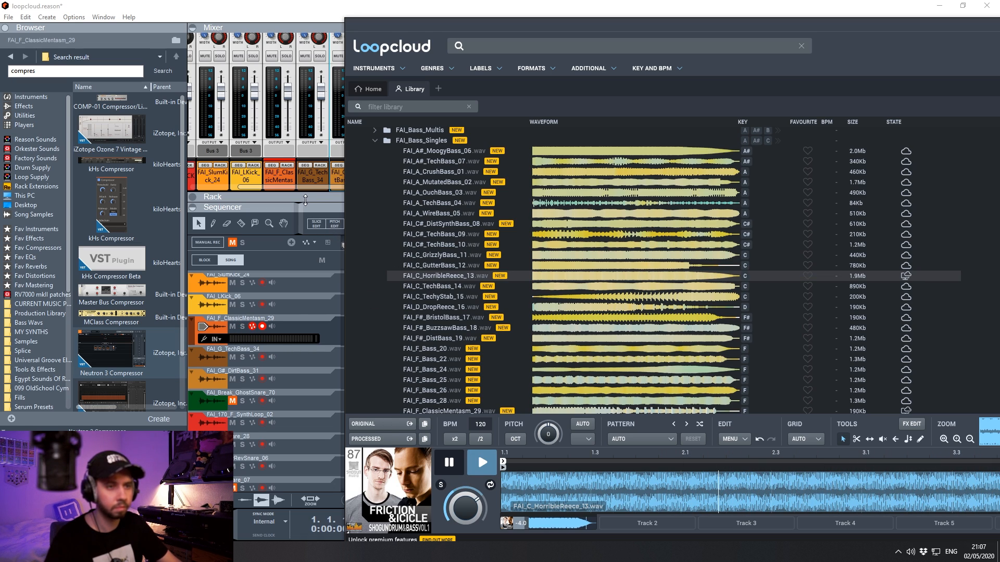
Switch to Reason, add an NN19 Digital Sampler to the rack and reset the device to an empty patch.
{"action": "left_click_drag", "start_coordinate": [306, 200], "coordinate": [298, 77]}
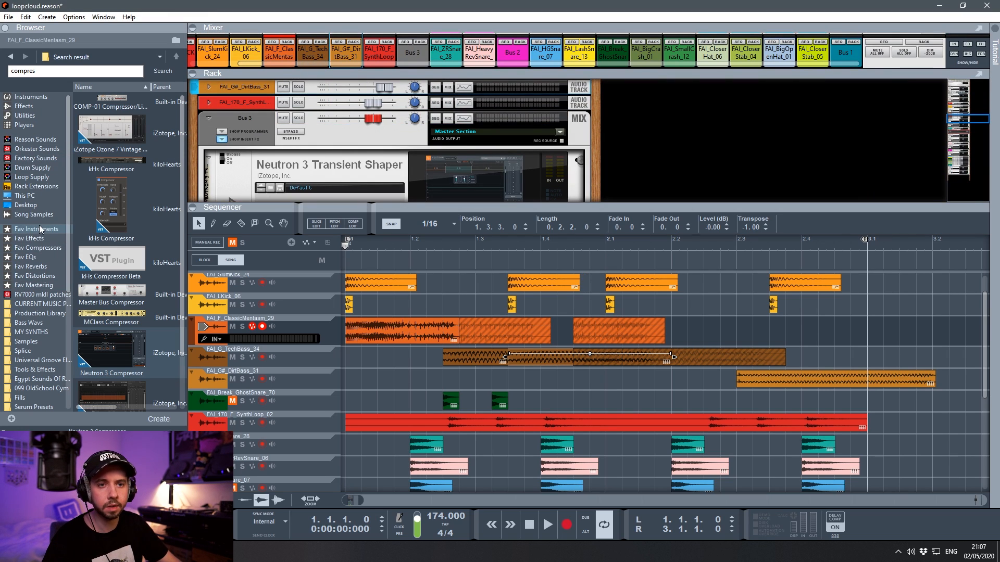
{"action": "left_click", "coordinate": [26, 97]}
{"action": "scroll", "coordinate": [125, 196], "scroll_direction": "down", "scroll_amount": 3}
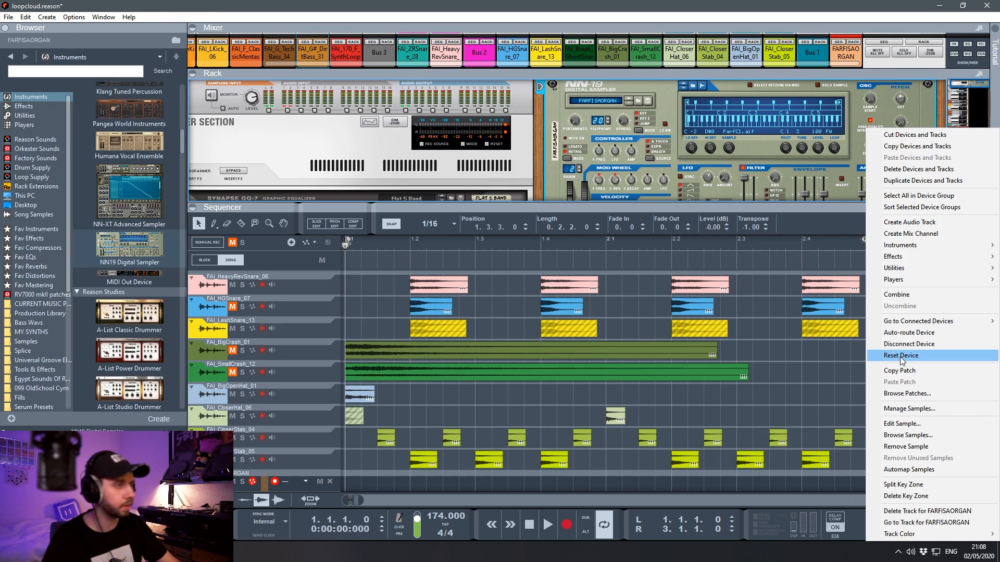
{"action": "left_click", "coordinate": [900, 357]}
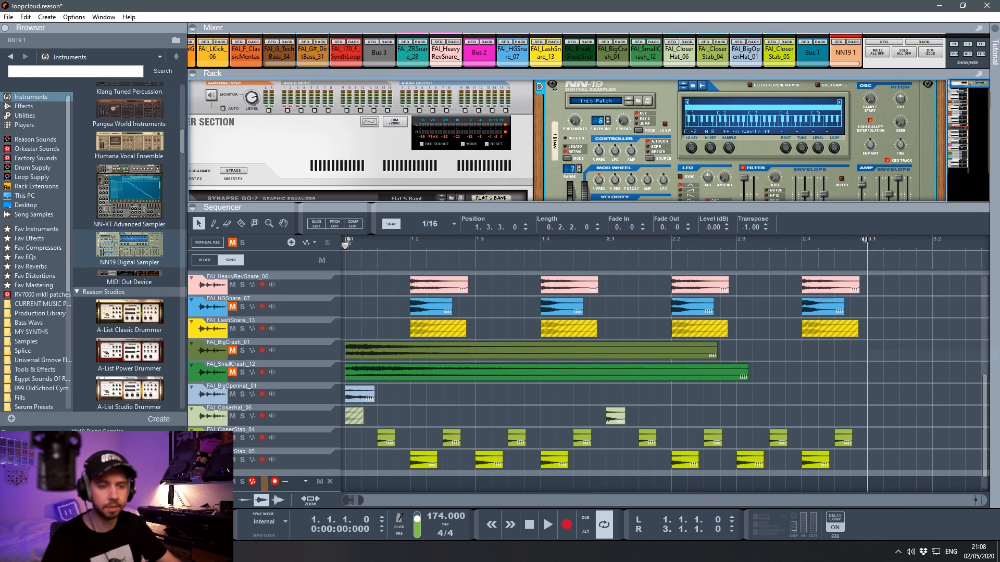
Load FAI_C_HorribleReece_13 from Loopcloud into the NN19 sampler in Reason and test it with a few keyboard notes.
{"action": "key", "text": "alt+Tab"}
{"action": "left_click_drag", "start_coordinate": [496, 30], "coordinate": [253, 381]}
{"action": "left_click_drag", "start_coordinate": [311, 477], "coordinate": [737, 147]}
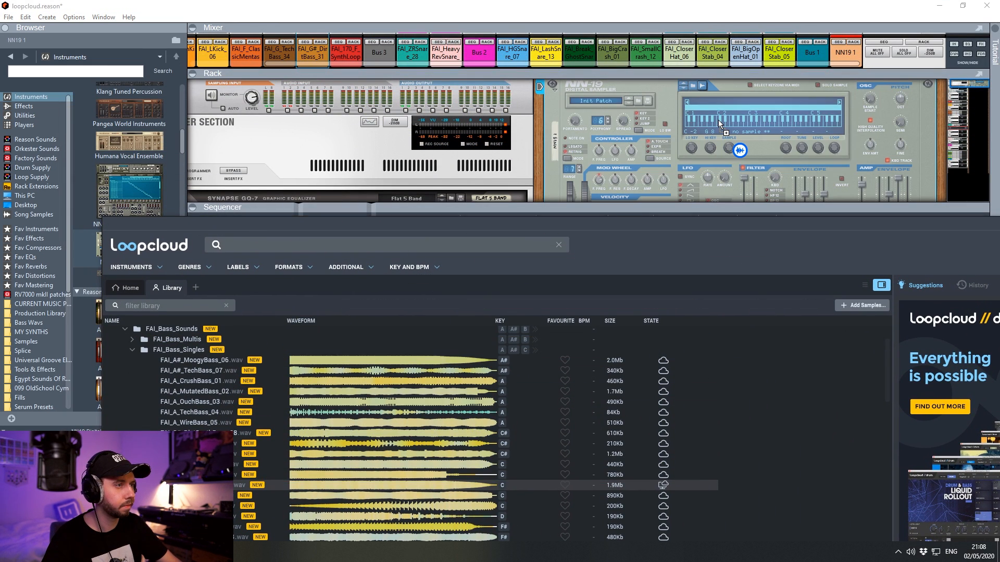
{"action": "left_click", "coordinate": [615, 212]}
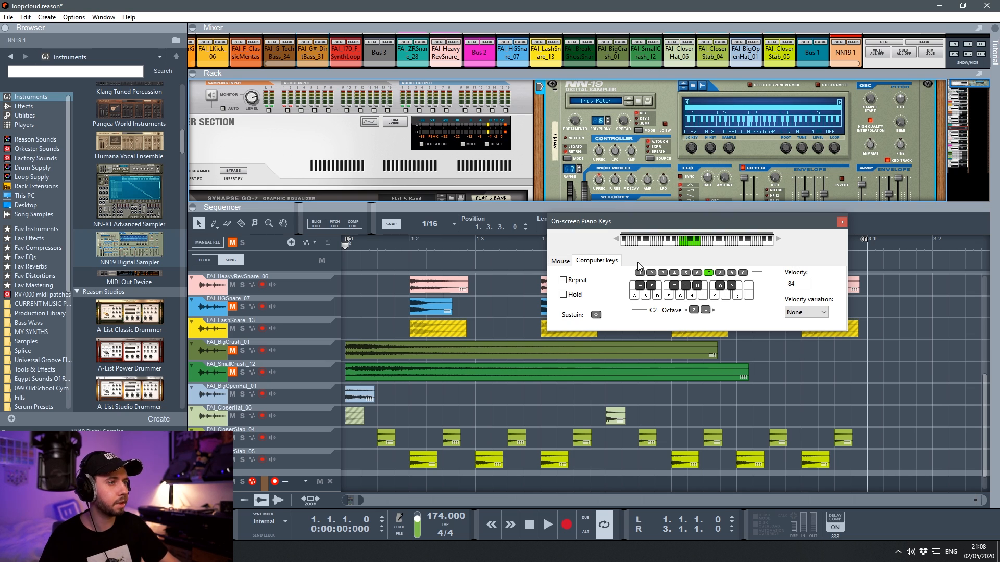
{"action": "key", "text": "f"}
{"action": "key", "text": "j"}
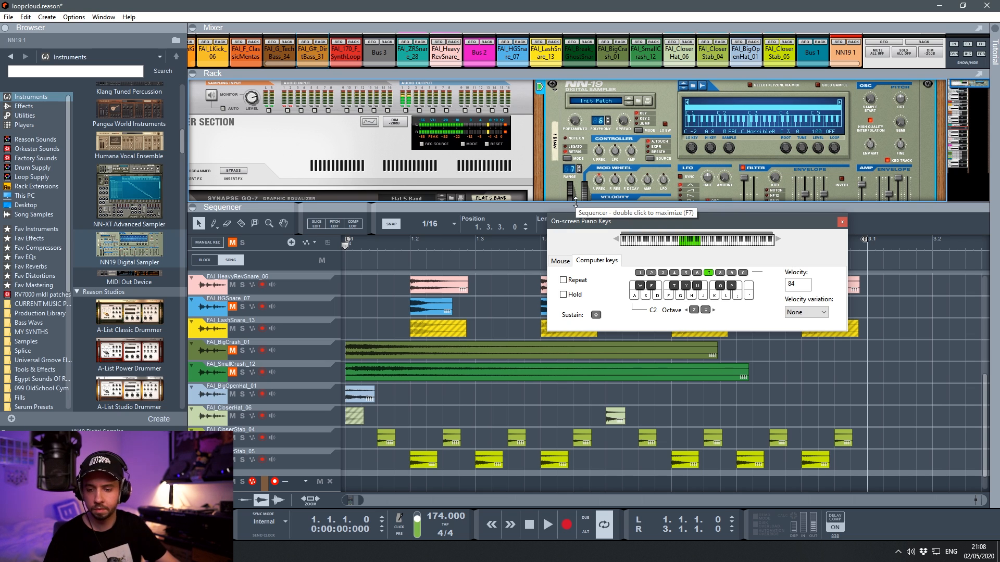
Lengthen the F#3 note in the NN19 clip at 2.1.3, add a falling pitch bend and play the loop.
{"action": "scroll", "coordinate": [581, 188], "scroll_direction": "down", "scroll_amount": 2}
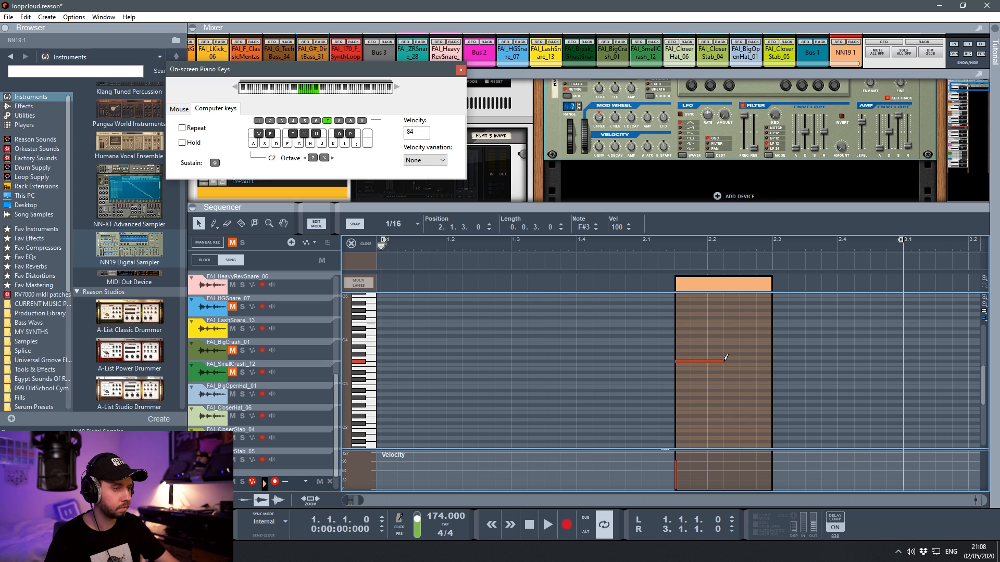
{"action": "left_click_drag", "start_coordinate": [752, 358], "coordinate": [800, 360]}
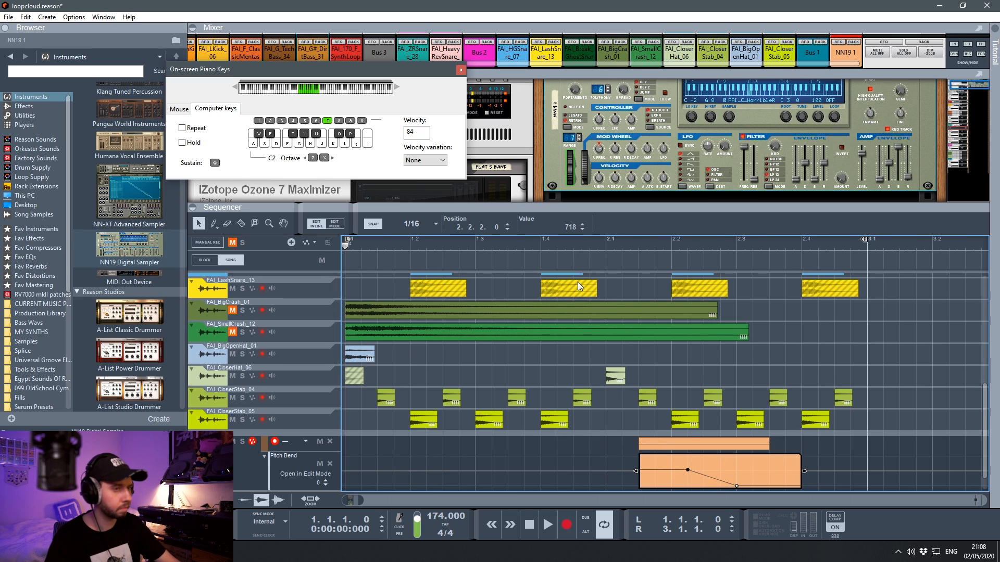
{"action": "key", "text": "space"}
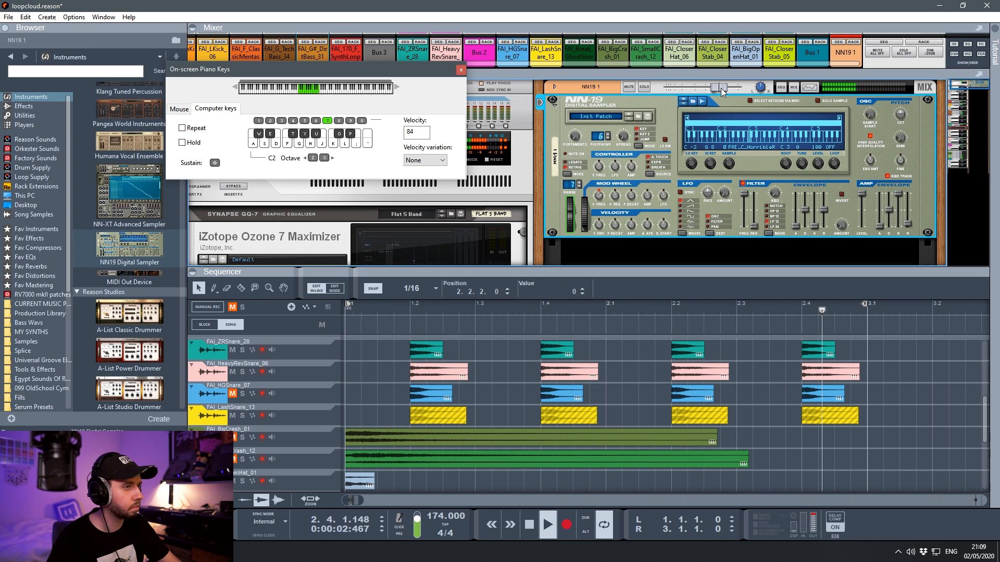
Fine-tune the NN19 channel's level during loop playback and return to the sequencer's upper tracks.
{"action": "left_click_drag", "start_coordinate": [721, 89], "coordinate": [721, 88]}
{"action": "left_click_drag", "start_coordinate": [724, 273], "coordinate": [723, 239]}
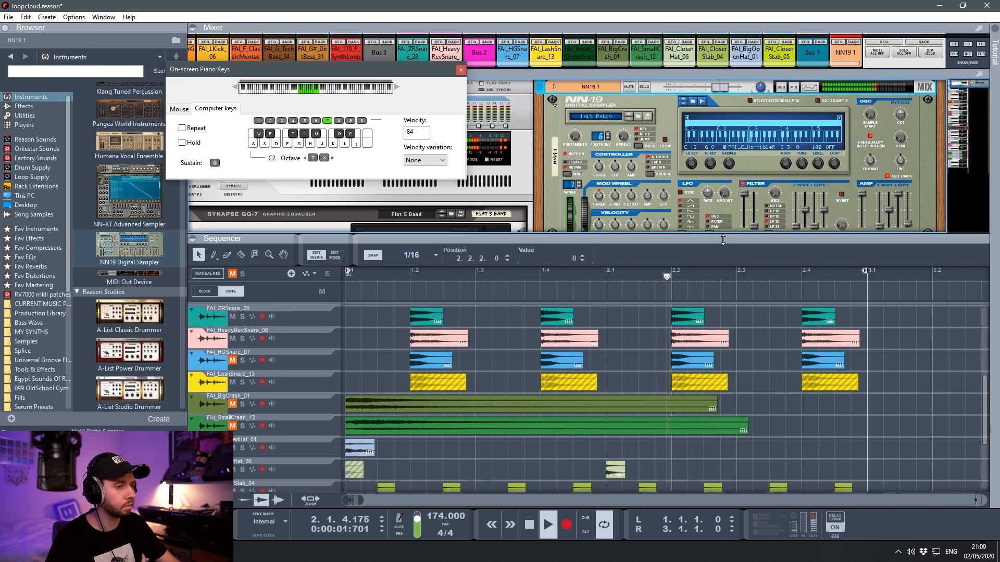
{"action": "scroll", "coordinate": [714, 298], "scroll_direction": "down", "scroll_amount": 5}
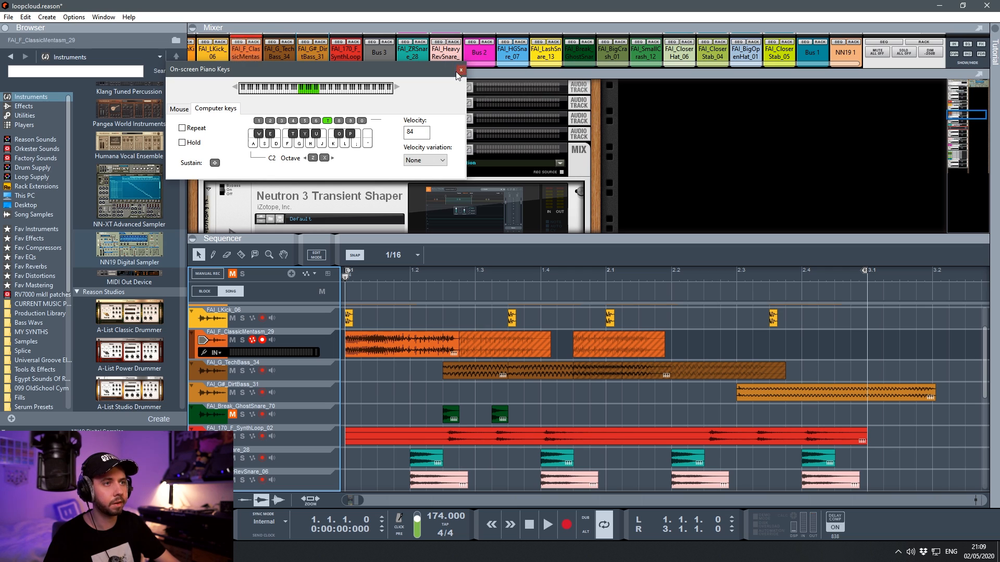
Insert an Audiomatic Retro Transformer on the FAI_F_ClassicMentasm_29 track and choose its Psyche preset.
{"action": "key", "text": "F4"}
{"action": "left_click", "coordinate": [209, 87]}
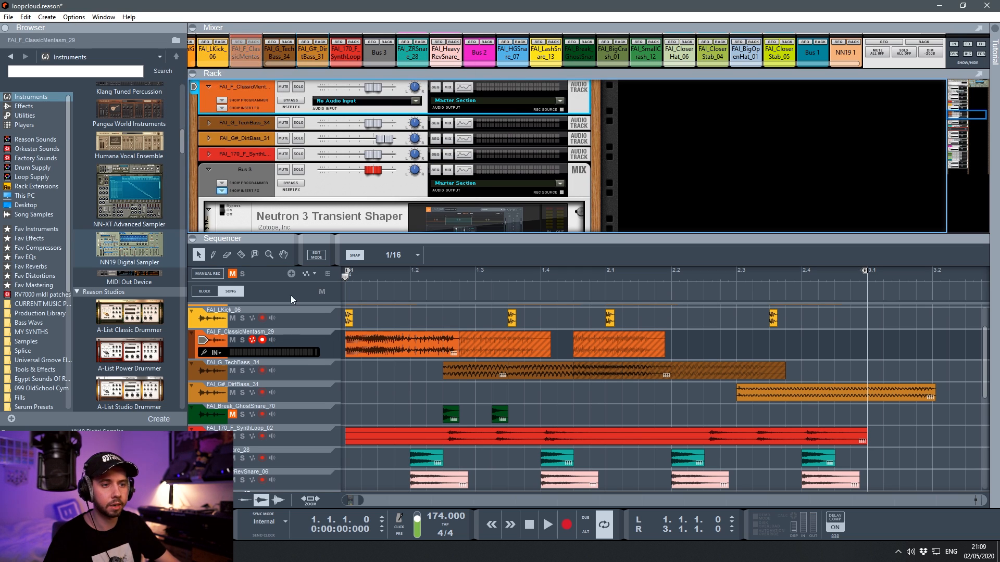
{"action": "left_click_drag", "start_coordinate": [531, 238], "coordinate": [530, 277]}
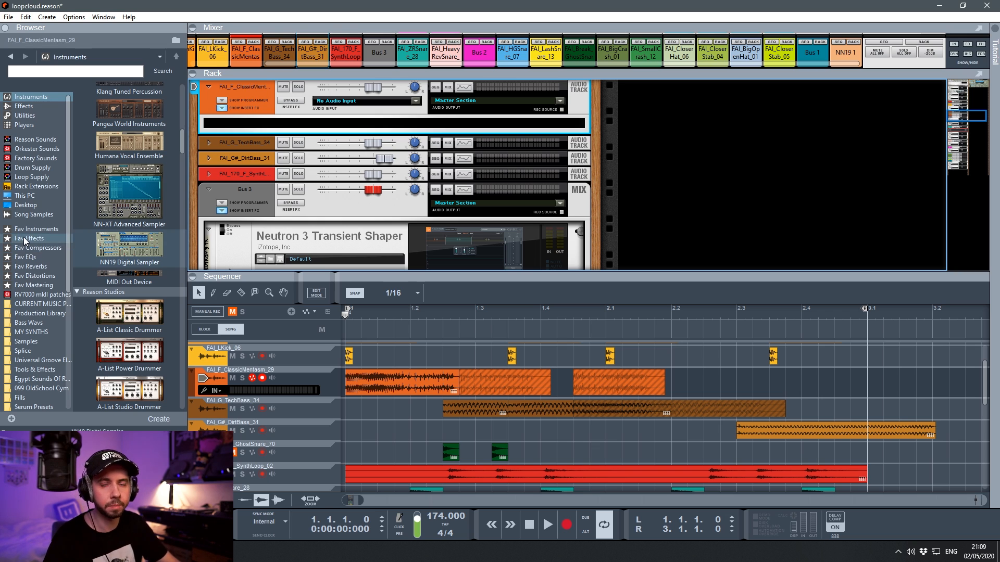
{"action": "scroll", "coordinate": [91, 214], "scroll_direction": "up", "scroll_amount": 10}
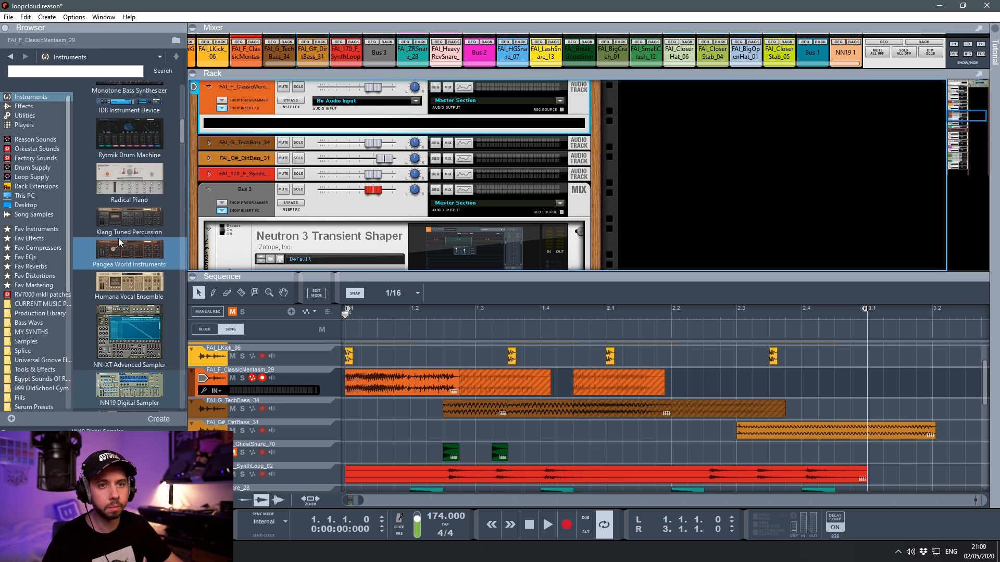
{"action": "left_click", "coordinate": [28, 238]}
{"action": "left_click_drag", "start_coordinate": [112, 209], "coordinate": [332, 198]}
{"action": "left_click", "coordinate": [410, 179]}
Lower the Audiomatic's Dry/Wet amount on the ClassicMentasm track while auditioning the track in solo.
{"action": "key", "text": "space"}
{"action": "key", "text": "space"}
{"action": "left_click_drag", "start_coordinate": [483, 196], "coordinate": [487, 214]}
{"action": "key", "text": "space"}
{"action": "key", "text": "space"}
{"action": "key", "text": "space"}
{"action": "key", "text": "space"}
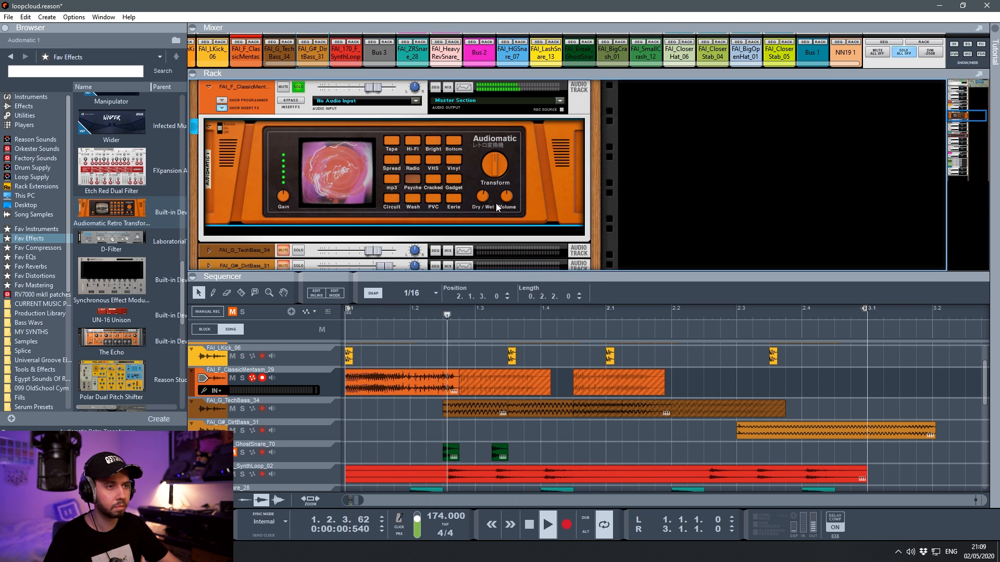
{"action": "key", "text": "space"}
{"action": "key", "text": "space"}
{"action": "key", "text": "space"}
{"action": "key", "text": "space"}
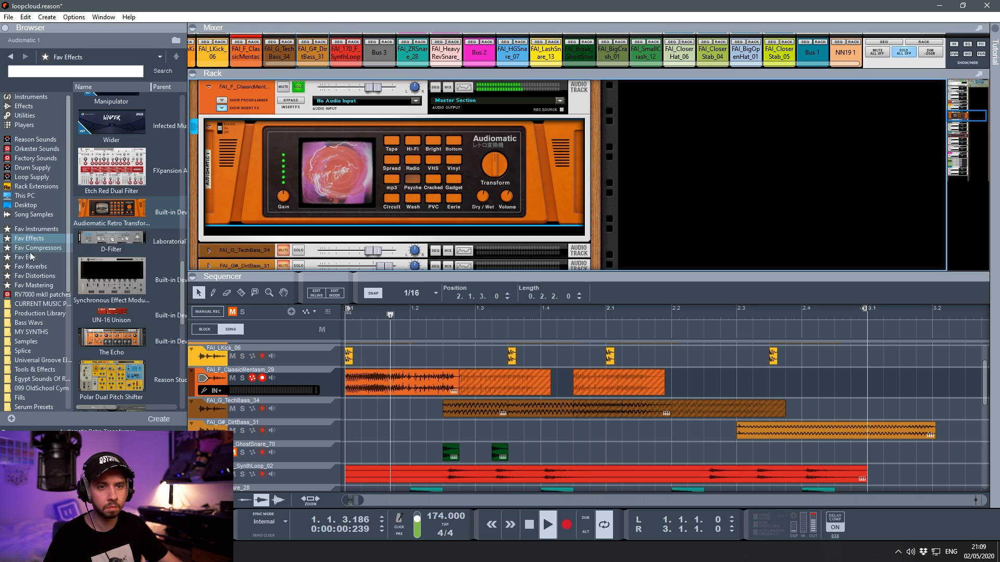
Insert the Gain Reduction compressor after the Audiomatic on the ClassicMentasm track from the favourite compressors.
{"action": "left_click", "coordinate": [30, 257]}
{"action": "key", "text": "space"}
{"action": "left_click", "coordinate": [36, 250]}
{"action": "key", "text": "space"}
{"action": "scroll", "coordinate": [112, 208], "scroll_direction": "down", "scroll_amount": 2}
{"action": "left_click", "coordinate": [698, 176]}
{"action": "key", "text": "space"}
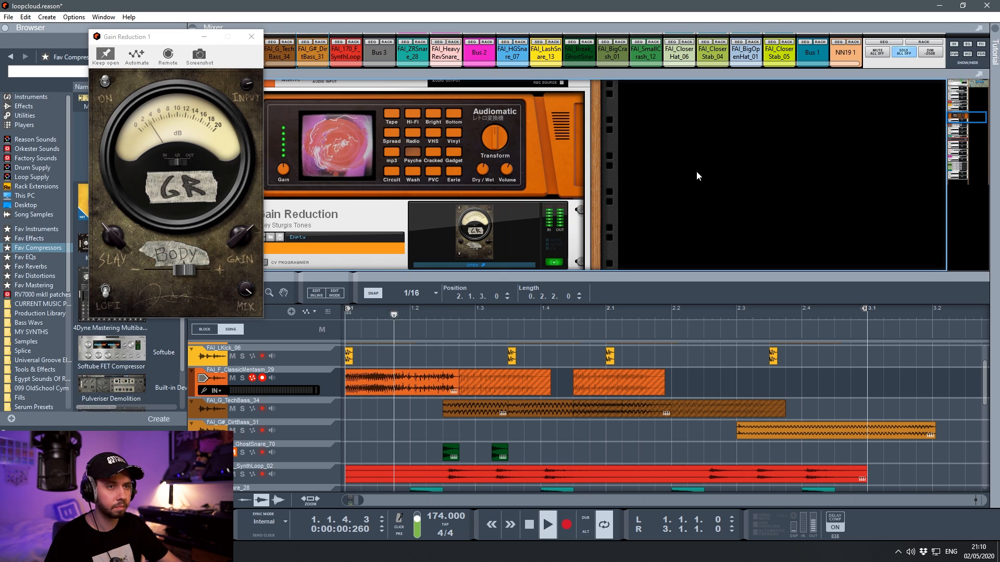
Lower the Mix of Gain Reduction while auditioning the ClassicMentasm track, and close the plugin window.
{"action": "key", "text": "space"}
{"action": "key", "text": "space"}
{"action": "left_click_drag", "start_coordinate": [245, 290], "coordinate": [248, 326]}
{"action": "key", "text": "space"}
{"action": "key", "text": "space"}
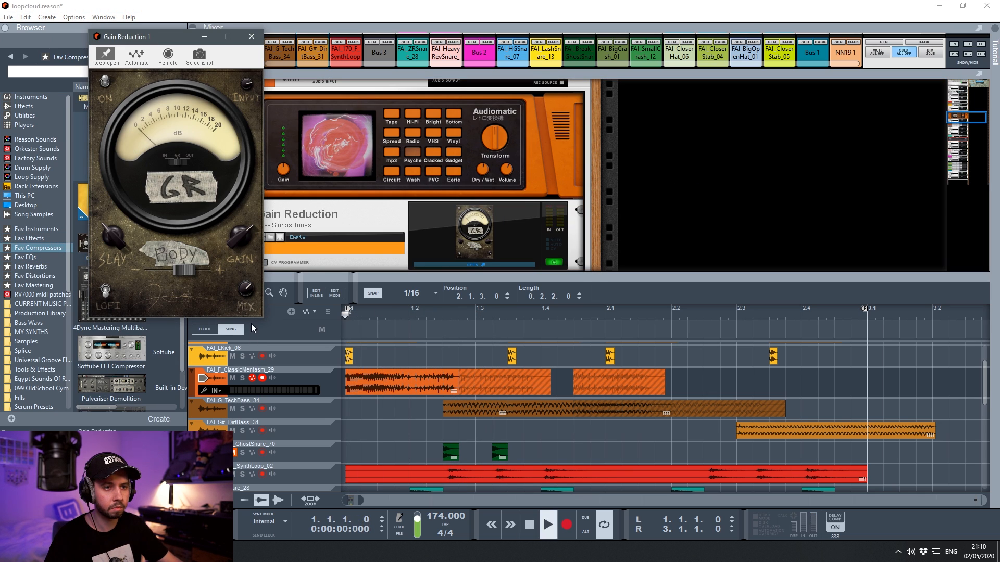
{"action": "key", "text": "space"}
{"action": "key", "text": "space"}
{"action": "key", "text": "space"}
{"action": "key", "text": "space"}
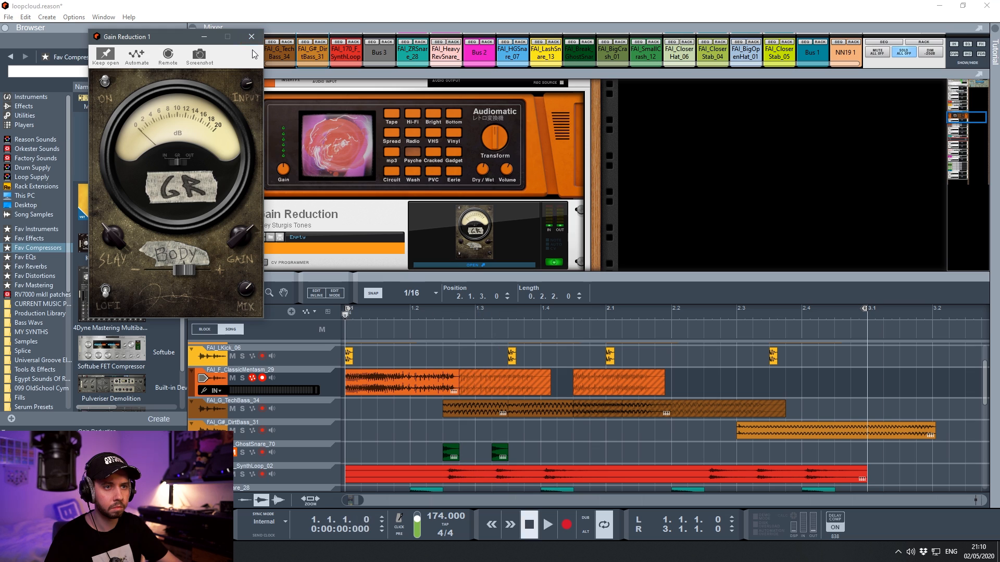
{"action": "left_click", "coordinate": [251, 38]}
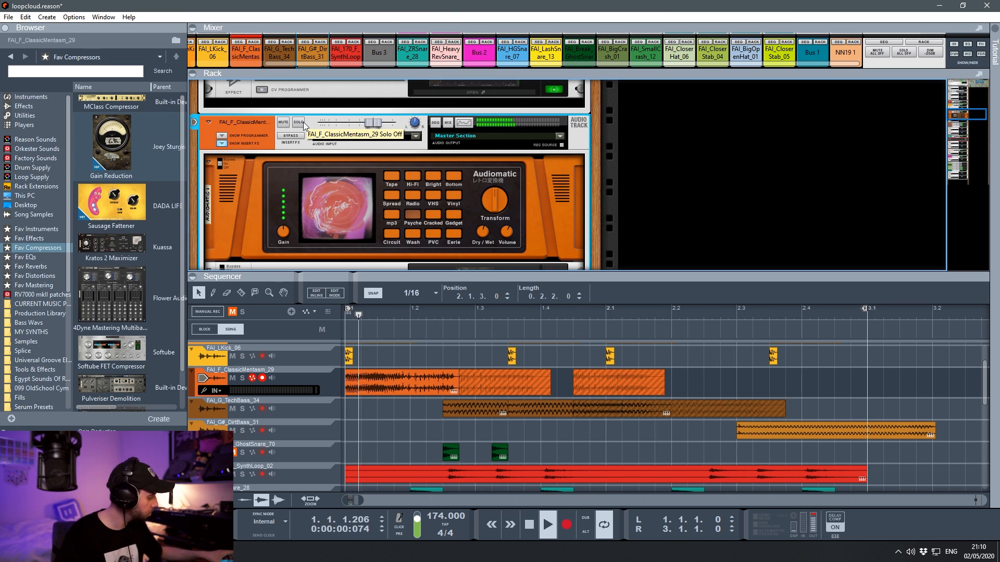
Solo the FAI_G_TechBass_34 track and insert an Audiomatic set to the Psyche preset with Dry/Wet at 20%.
{"action": "key", "text": "space"}
{"action": "key", "text": "space"}
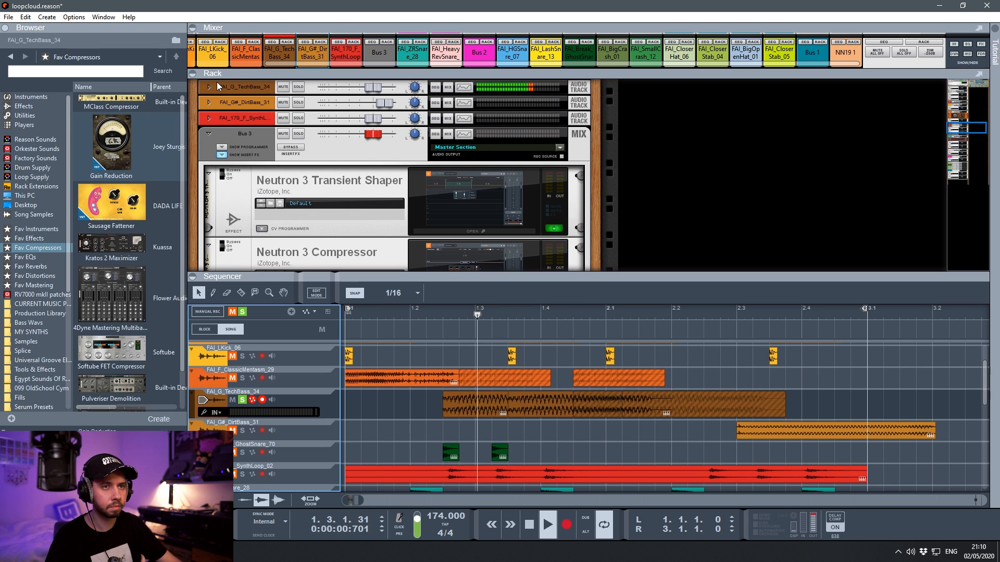
{"action": "left_click", "coordinate": [209, 88]}
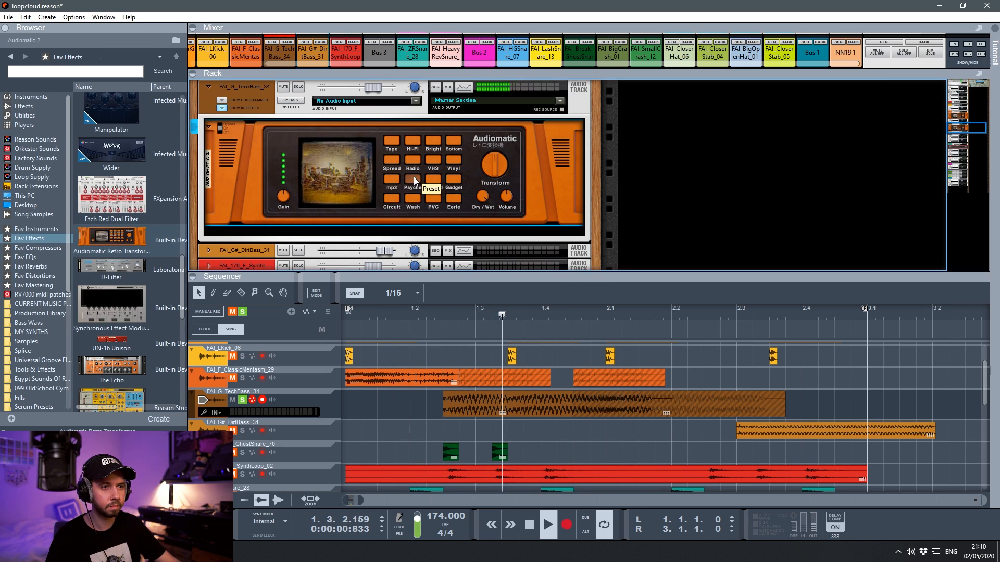
{"action": "left_click", "coordinate": [413, 179]}
{"action": "key", "text": "space"}
{"action": "key", "text": "space"}
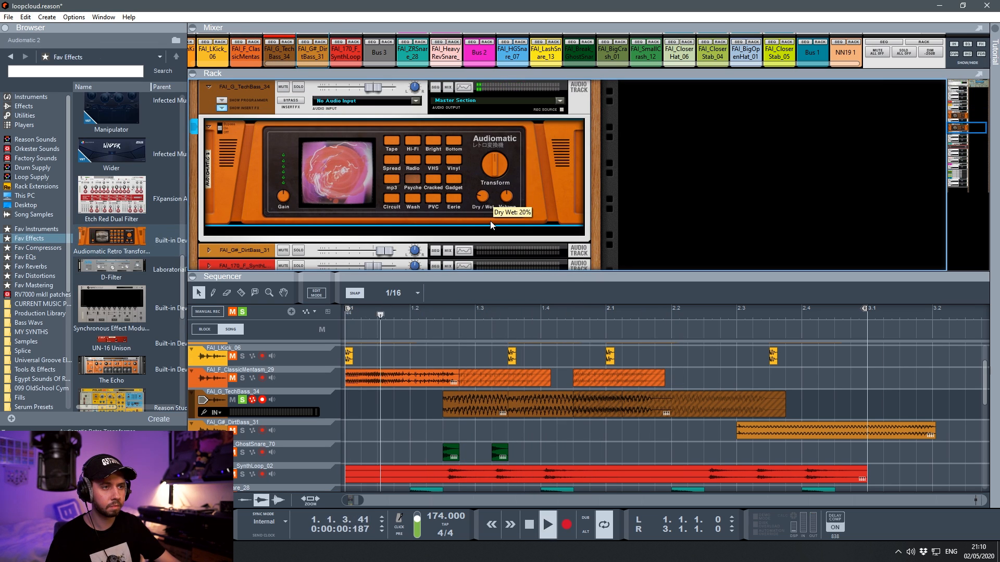
{"action": "mouse_move", "coordinate": [484, 201]}
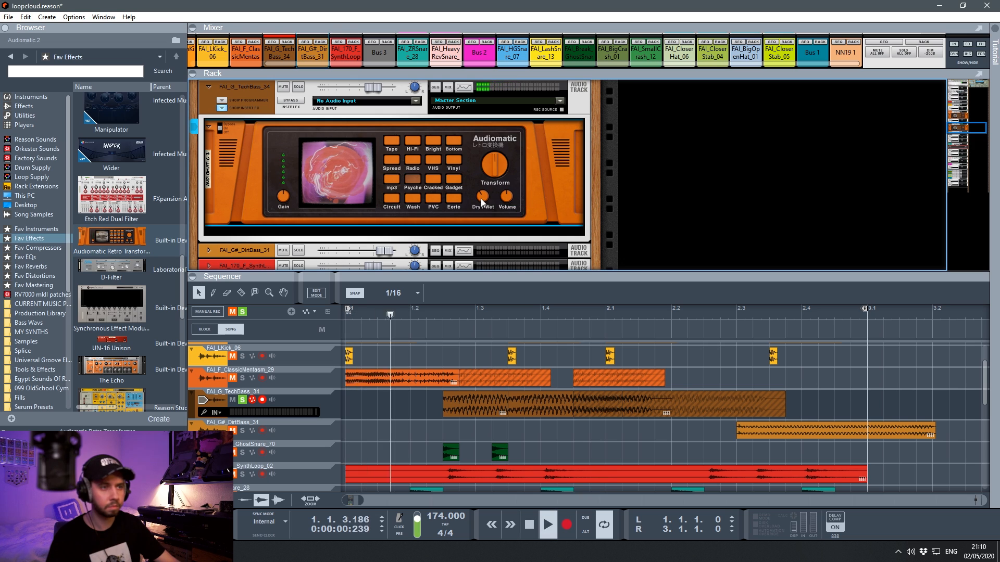
Add LittleMicroShift after the TechBass track's Audiomatic, select style III, reduce its Mix and play the loop unsoloed.
{"action": "scroll", "coordinate": [111, 260], "scroll_direction": "down", "scroll_amount": 5}
{"action": "left_click_drag", "start_coordinate": [111, 228], "coordinate": [343, 232]}
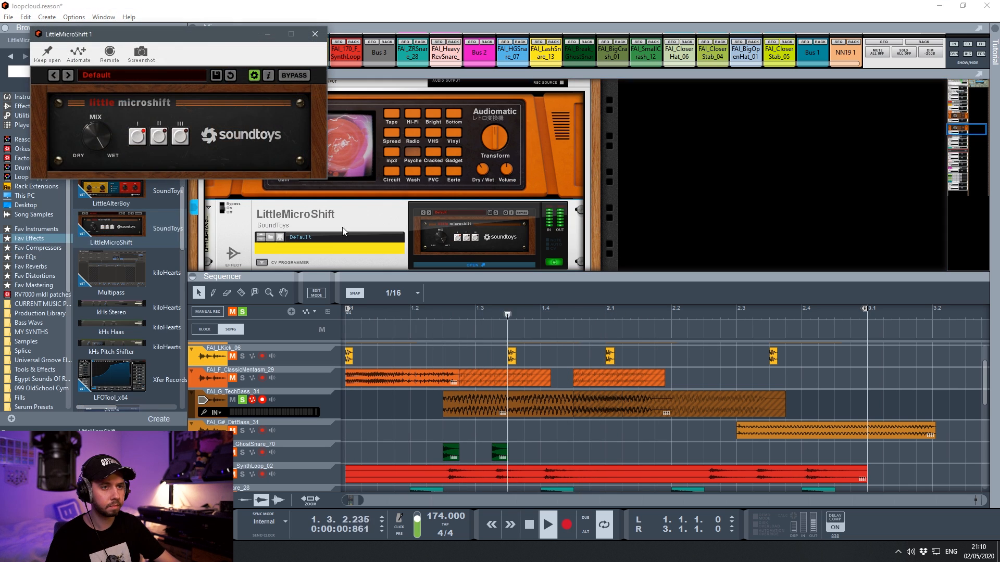
{"action": "left_click", "coordinate": [179, 138]}
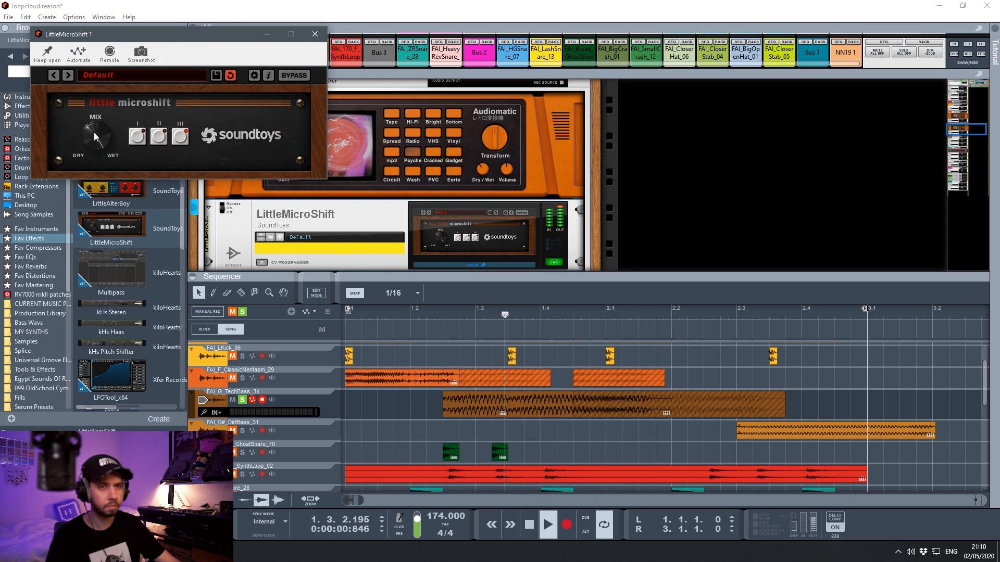
{"action": "left_click_drag", "start_coordinate": [94, 132], "coordinate": [122, 230]}
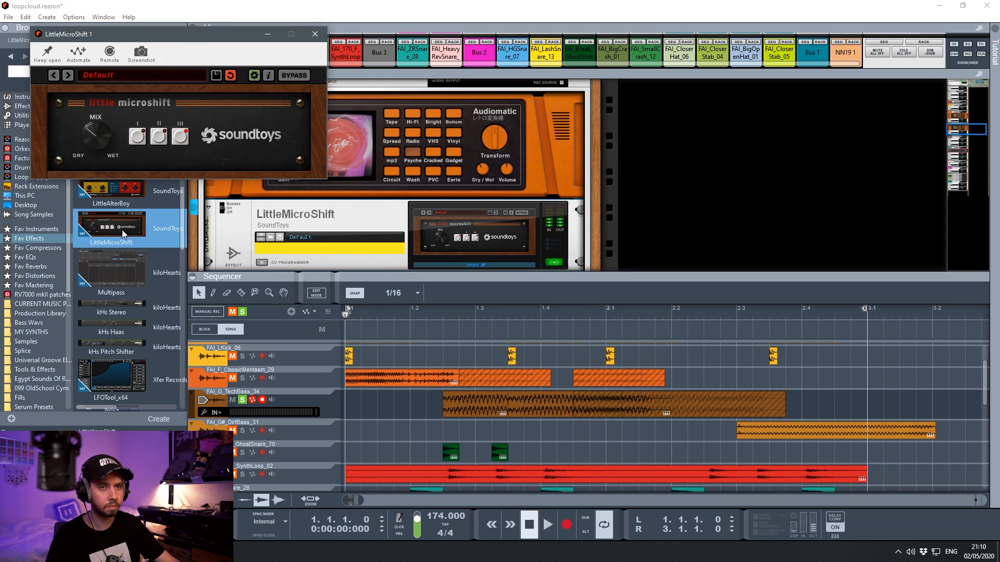
{"action": "left_click", "coordinate": [323, 38]}
{"action": "left_click", "coordinate": [418, 343]}
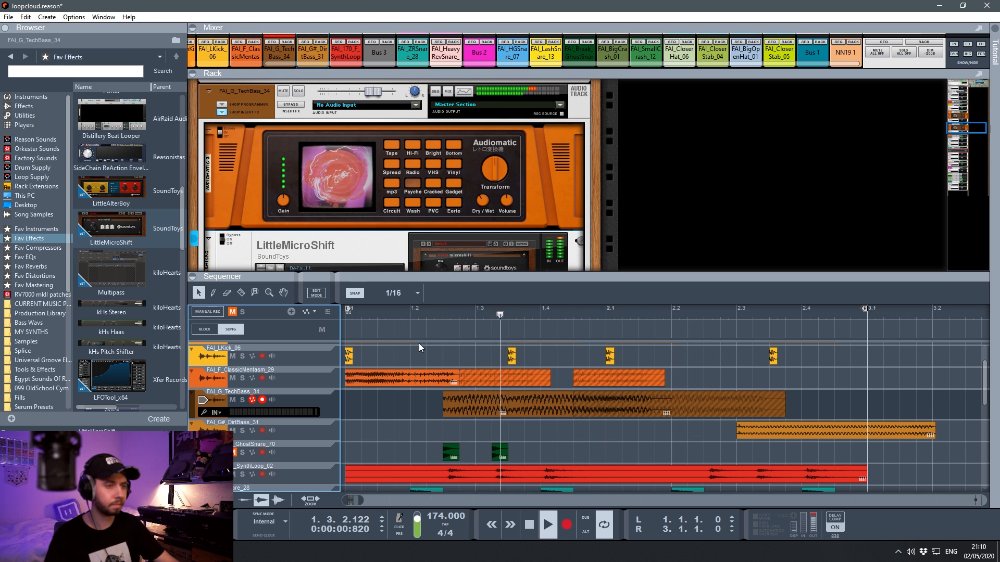
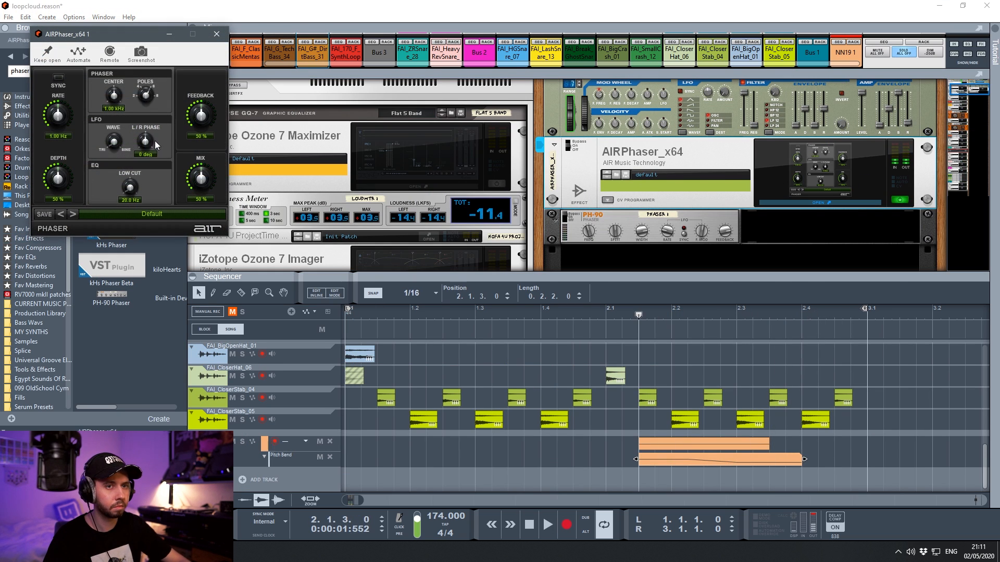
Set the AIRPhaser on the NN19 to a rate of 0.70 Hz and a depth of 41% during playback.
{"action": "left_click_drag", "start_coordinate": [79, 35], "coordinate": [409, 185]}
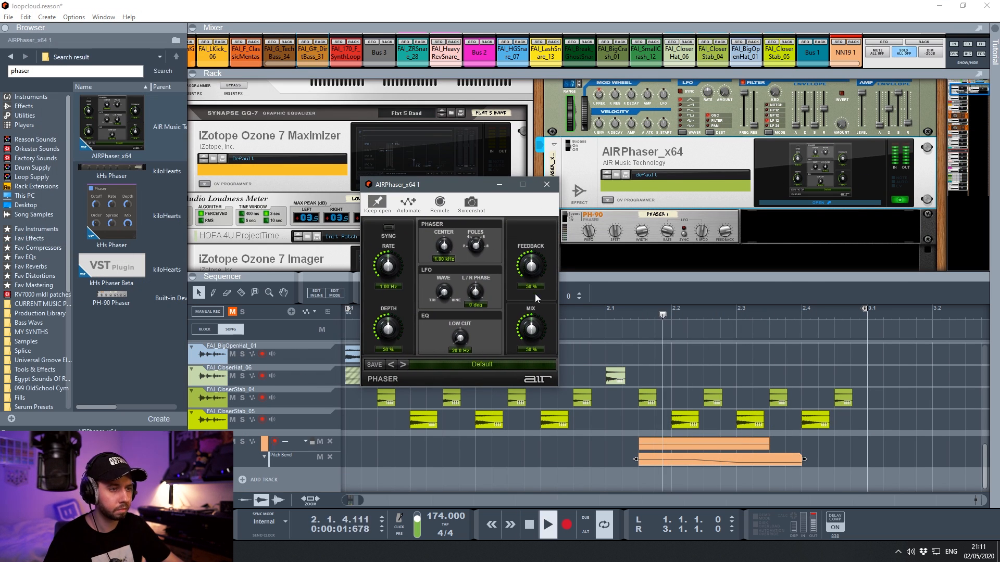
{"action": "left_click_drag", "start_coordinate": [388, 265], "coordinate": [387, 267]}
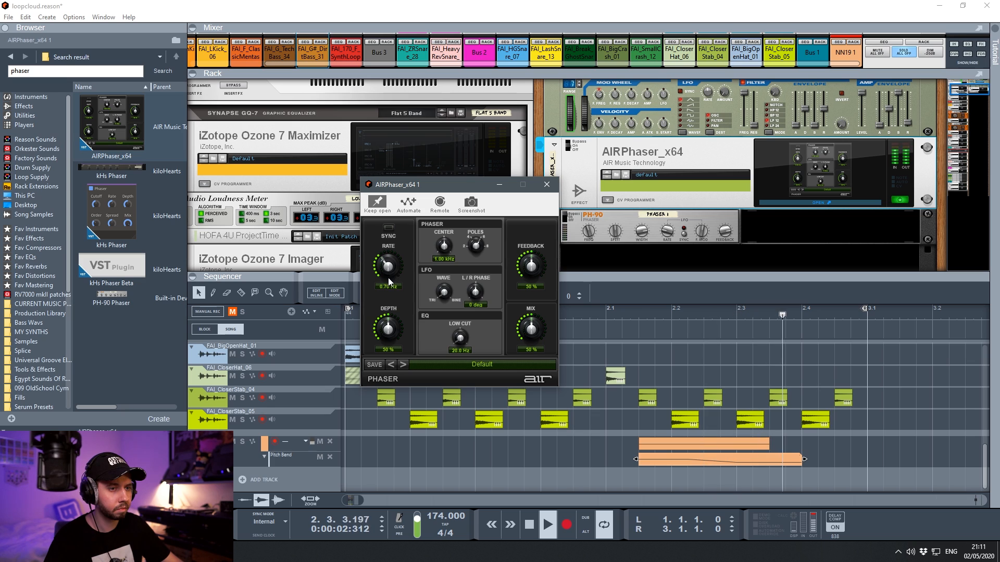
{"action": "key", "text": "space"}
{"action": "key", "text": "space"}
{"action": "left_click_drag", "start_coordinate": [395, 332], "coordinate": [395, 337]}
{"action": "key", "text": "space"}
{"action": "key", "text": "space"}
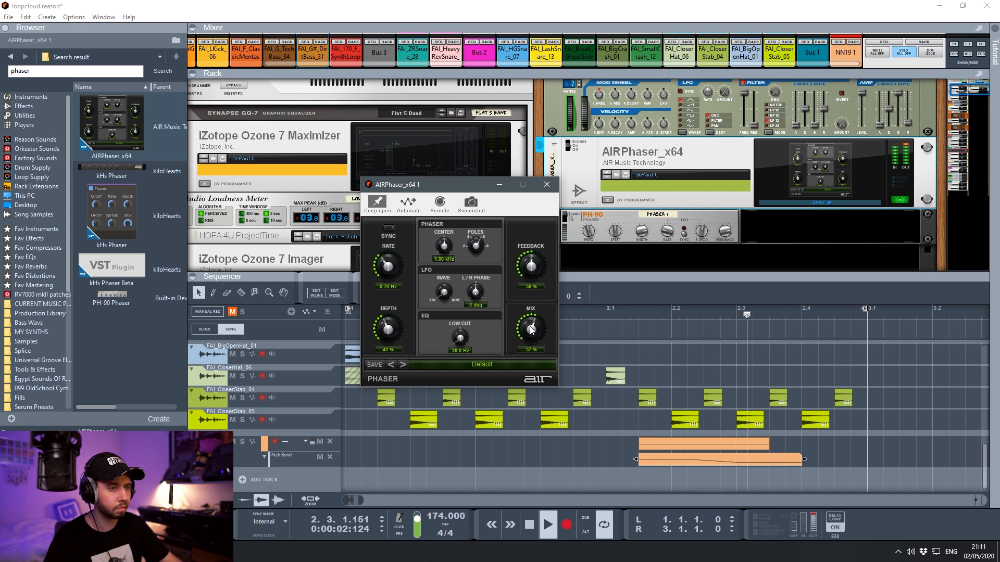
Set the AIRPhaser's mix to 33% while replaying the NN19 bass note.
{"action": "left_click_drag", "start_coordinate": [535, 332], "coordinate": [535, 313]}
{"action": "key", "text": "space"}
{"action": "key", "text": "space"}
{"action": "left_click_drag", "start_coordinate": [537, 365], "coordinate": [537, 369]}
{"action": "key", "text": "space"}
{"action": "key", "text": "space"}
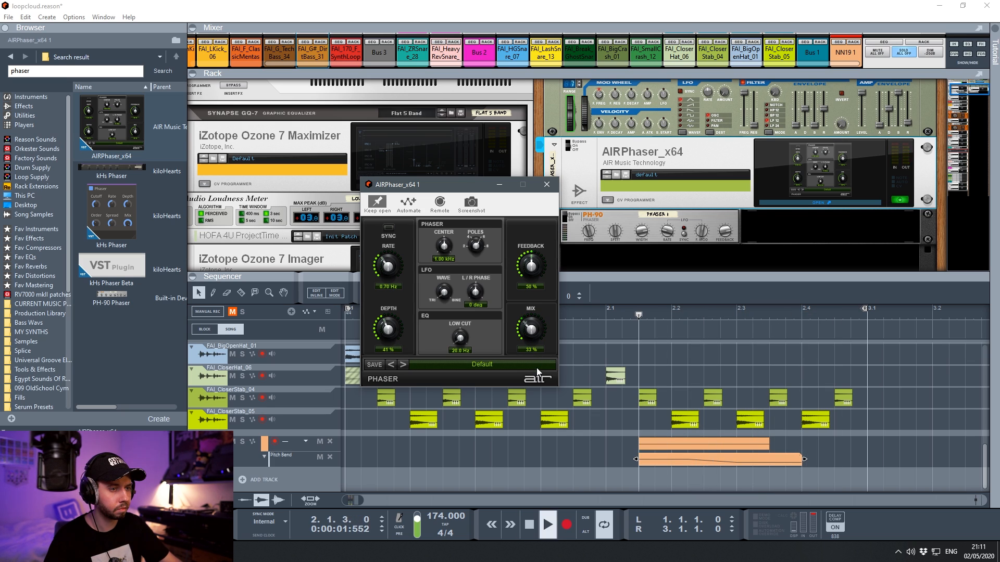
Try the AIRPhaser with 27% feedback and an 82% mix while replaying the NN19 bass note.
{"action": "key", "text": "space"}
{"action": "left_click_drag", "start_coordinate": [531, 270], "coordinate": [533, 292]}
{"action": "key", "text": "space"}
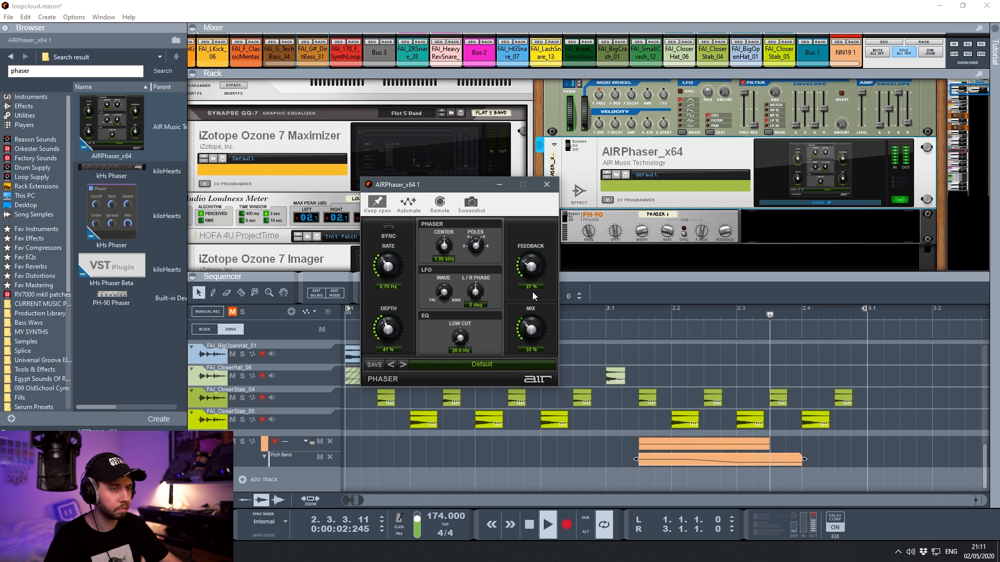
{"action": "key", "text": "space"}
{"action": "key", "text": "space"}
{"action": "left_click_drag", "start_coordinate": [530, 328], "coordinate": [524, 374]}
{"action": "key", "text": "space"}
{"action": "left_click_drag", "start_coordinate": [532, 334], "coordinate": [534, 275]}
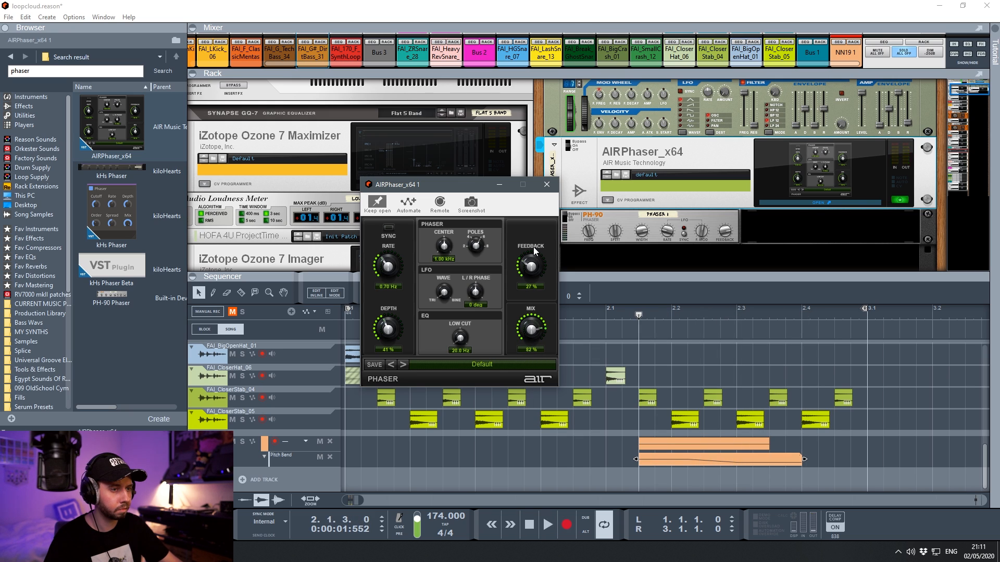
Set the AIRPhaser to a 0.54 Hz rate, 33% depth, 47% feedback and 39% mix during playback, and close its window.
{"action": "key", "text": "space"}
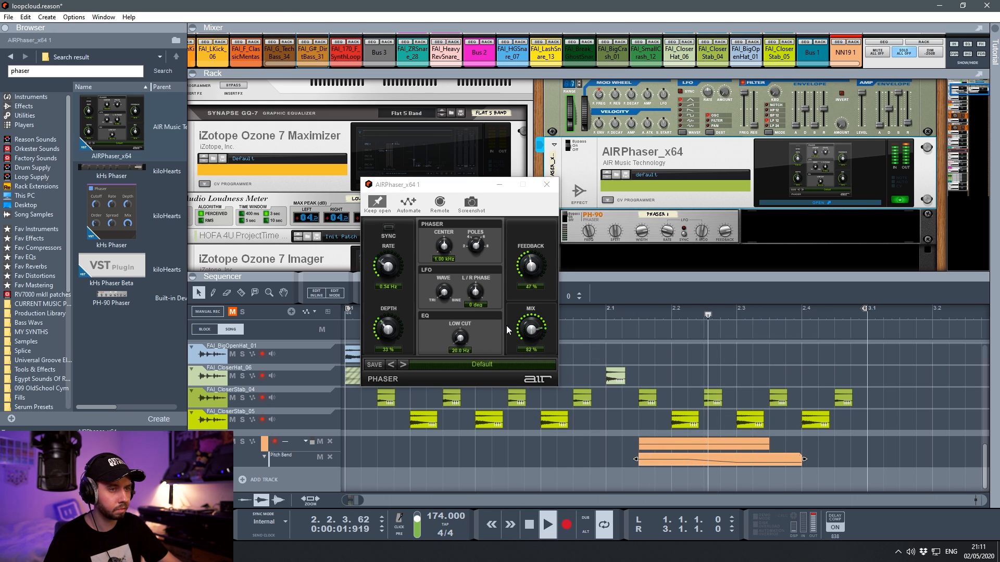
{"action": "key", "text": "space"}
{"action": "mouse_move", "coordinate": [530, 330]}
{"action": "left_mouse_down"}
{"action": "mouse_move", "coordinate": [529, 365]}
{"action": "mouse_move", "coordinate": [533, 338]}
{"action": "left_mouse_up"}
{"action": "key", "text": "space"}
{"action": "key", "text": "space"}
{"action": "key", "text": "space"}
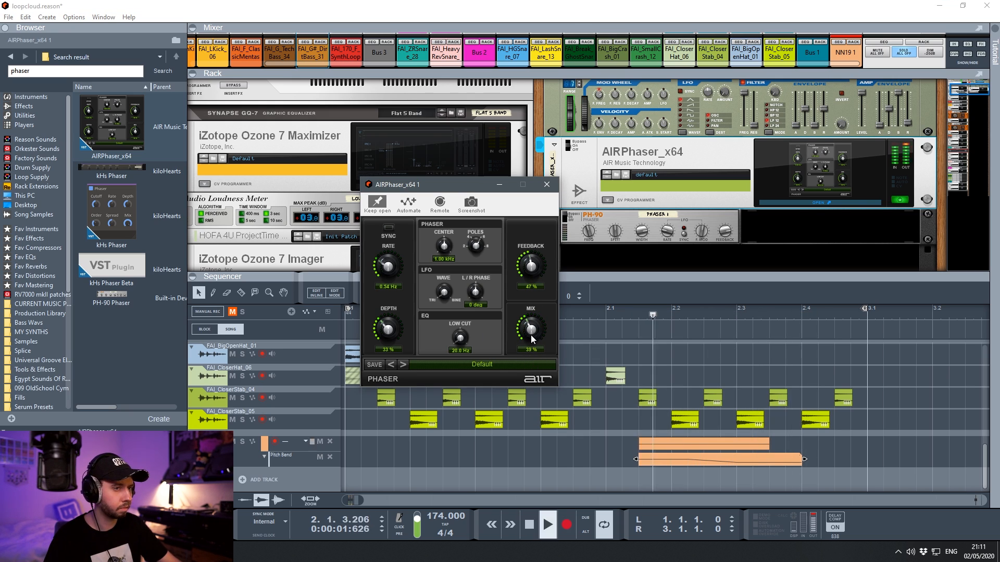
{"action": "key", "text": "space"}
{"action": "key", "text": "space"}
{"action": "left_click", "coordinate": [546, 184]}
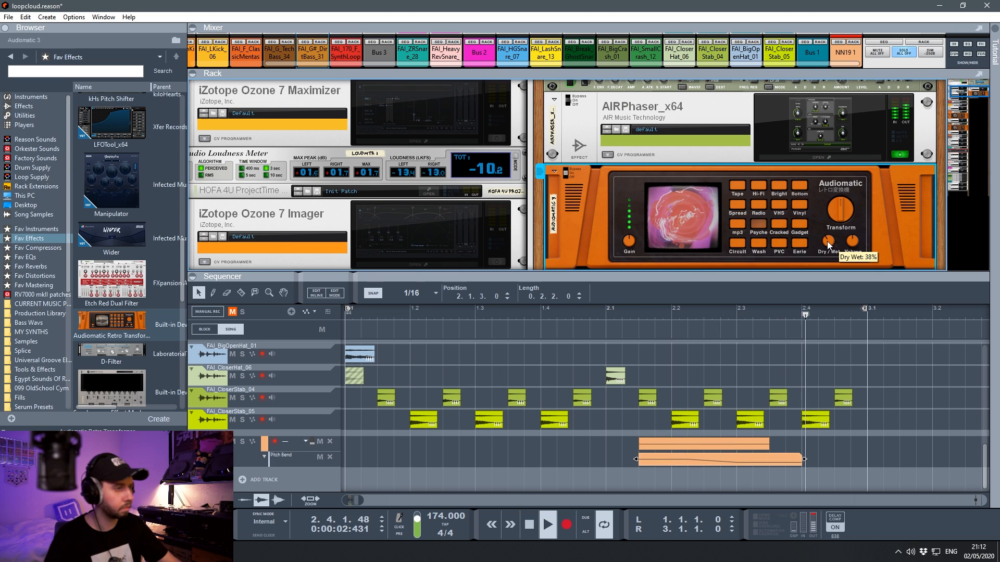
Add a Psyche-preset Audiomatic at 38% Dry/Wet after the NN19's AIRPhaser and play the loop unsoloed.
{"action": "key", "text": "space"}
{"action": "key", "text": "space"}
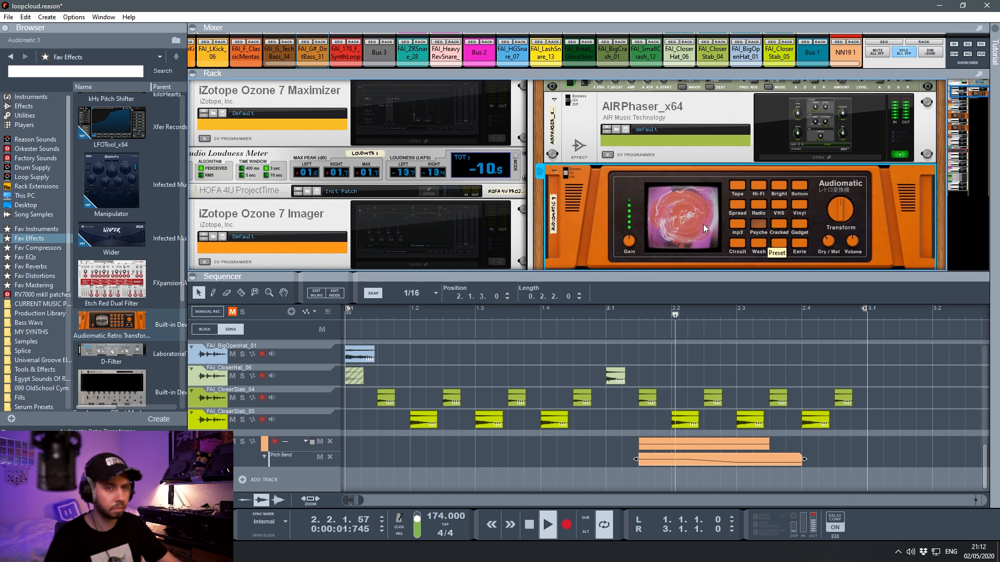
{"action": "scroll", "coordinate": [702, 223], "scroll_direction": "down", "scroll_amount": 3}
{"action": "key", "text": "space"}
{"action": "key", "text": "space"}
{"action": "scroll", "coordinate": [689, 215], "scroll_direction": "up", "scroll_amount": 7}
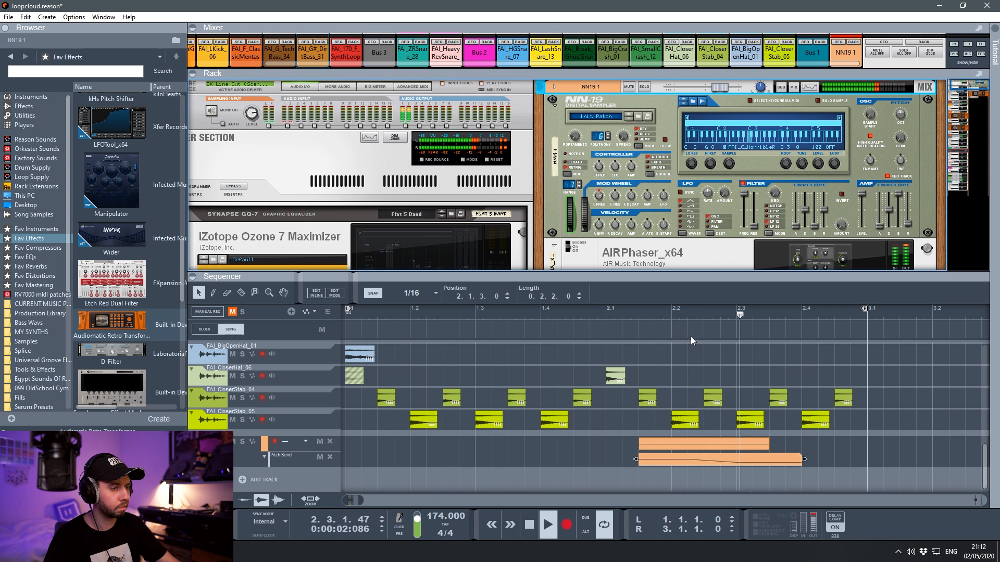
{"action": "scroll", "coordinate": [696, 354], "scroll_direction": "up", "scroll_amount": 3}
{"action": "scroll", "coordinate": [677, 219], "scroll_direction": "down", "scroll_amount": 3}
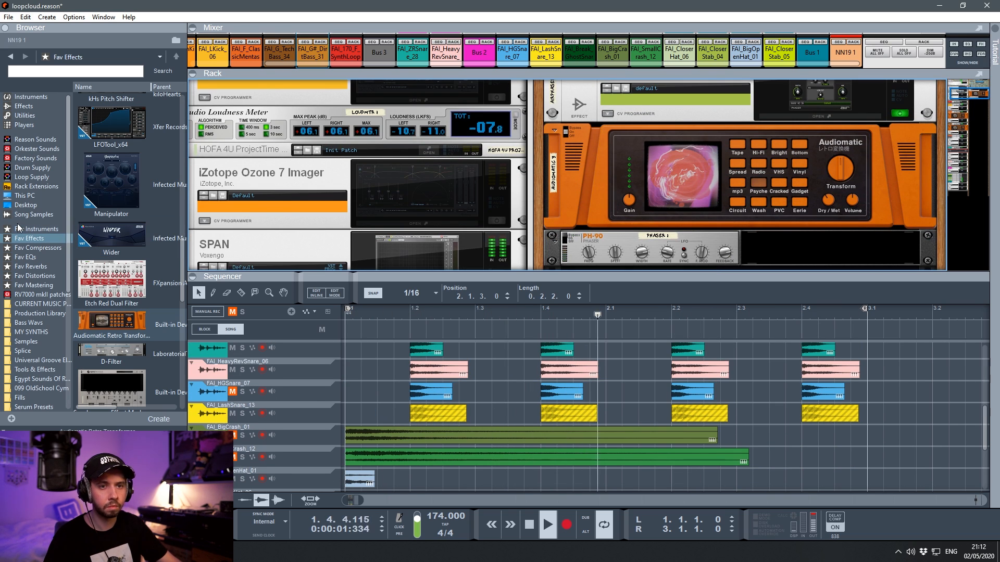
Insert an Audiomatic with the Psyche preset and 45% Dry/Wet on the soloed FAI_G#_DirtBass_31 track and audition it.
{"action": "left_click", "coordinate": [22, 249]}
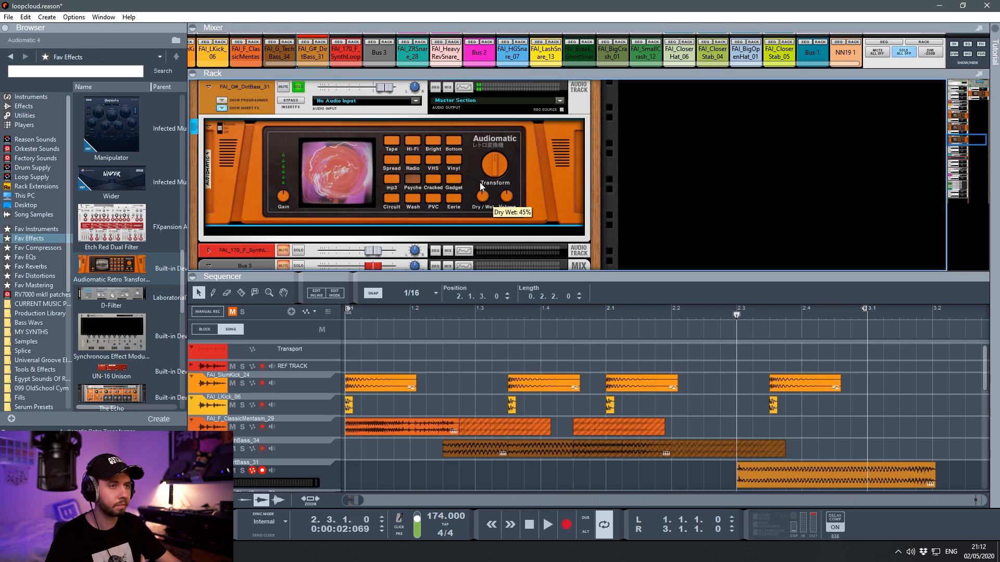
{"action": "key", "text": "space"}
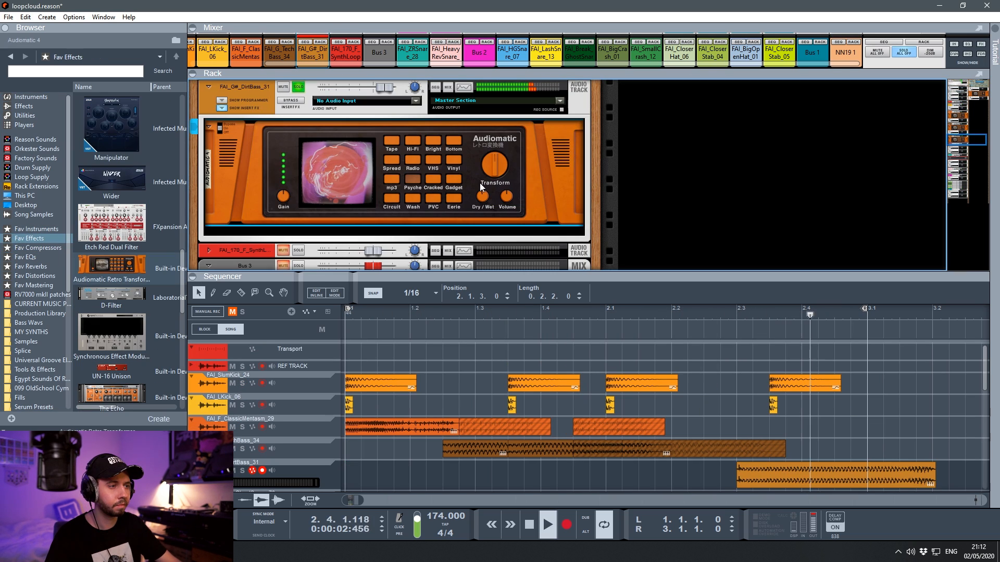
{"action": "key", "text": "space"}
{"action": "key", "text": "space"}
{"action": "key", "text": "space"}
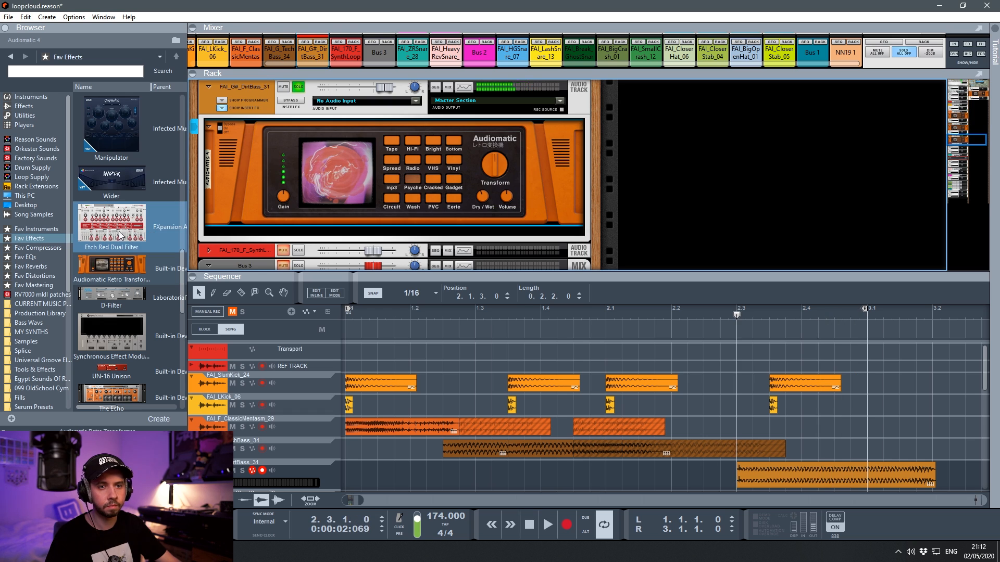
Add a second Audiomatic and a Gain Reduction compressor after the first Audiomatic on the DirtBass track.
{"action": "key", "text": "space"}
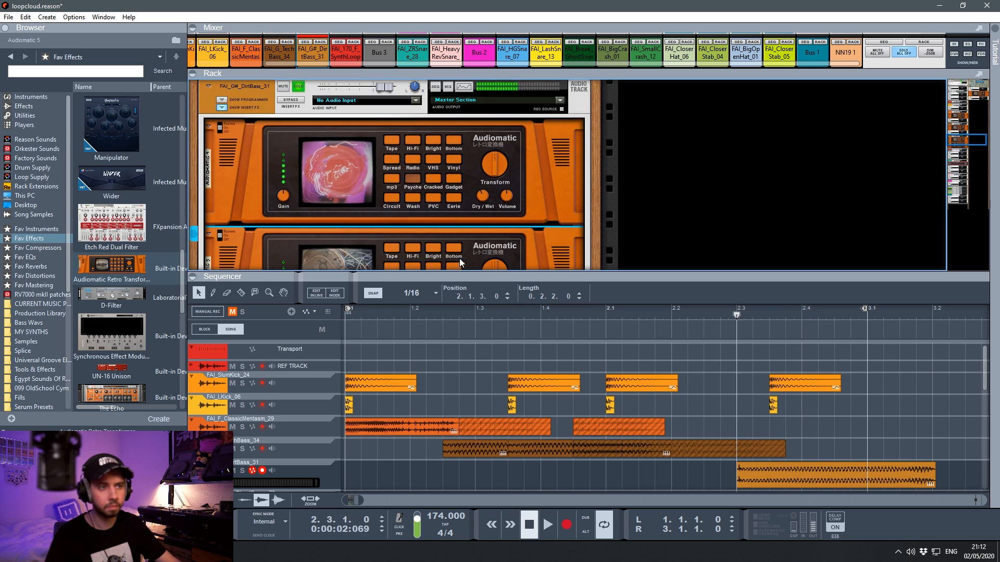
{"action": "scroll", "coordinate": [495, 229], "scroll_direction": "down", "scroll_amount": 3}
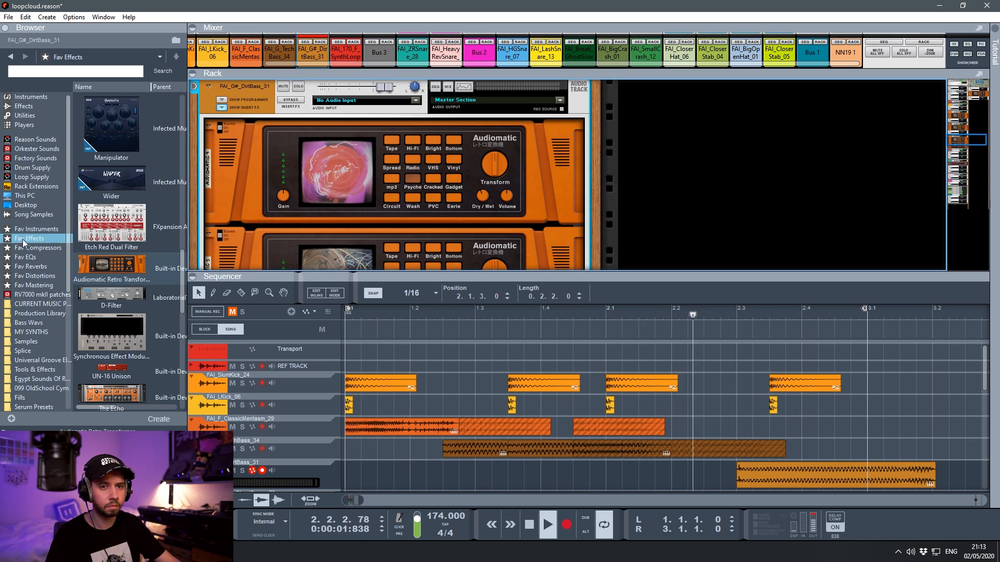
{"action": "left_click", "coordinate": [31, 257]}
{"action": "left_click", "coordinate": [37, 276]}
{"action": "left_click", "coordinate": [36, 268]}
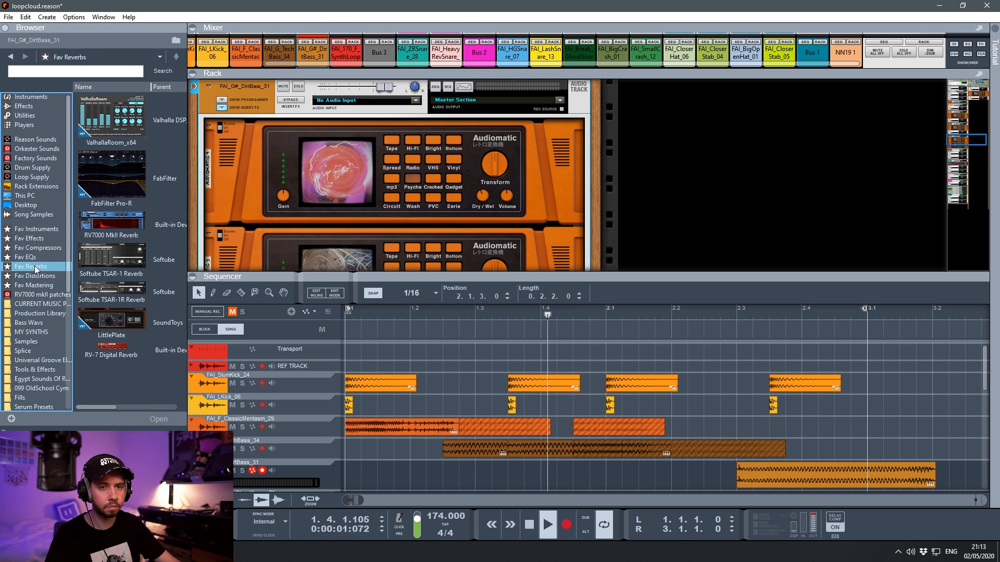
{"action": "left_click", "coordinate": [38, 248]}
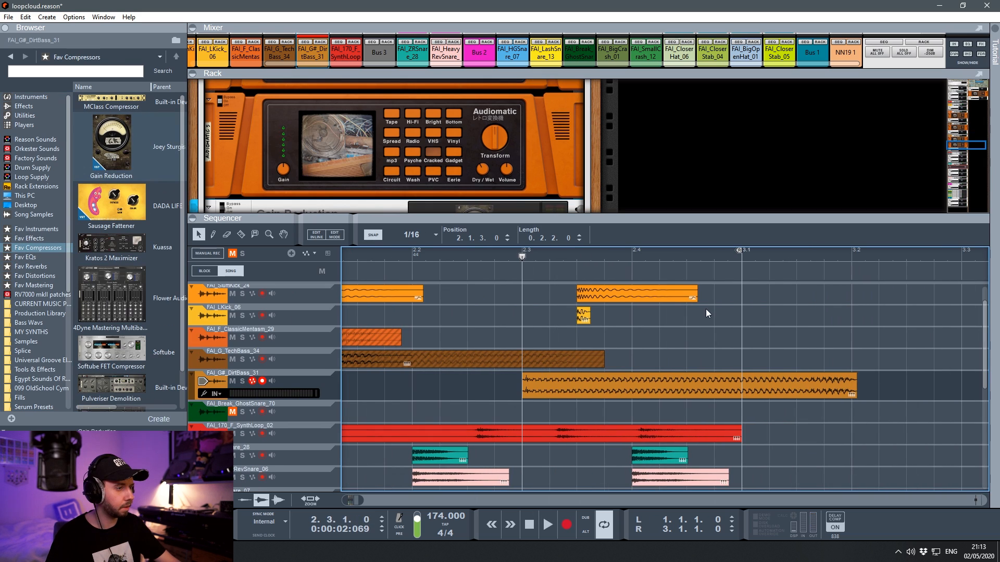
Cut the DirtBass clip into a short stab repeated up to bar 3.1 and move the remainder to position 3.1.1.
{"action": "left_click", "coordinate": [602, 387]}
{"action": "left_click", "coordinate": [573, 388]}
{"action": "key", "text": "q"}
{"action": "left_click_drag", "start_coordinate": [604, 383], "coordinate": [770, 388]}
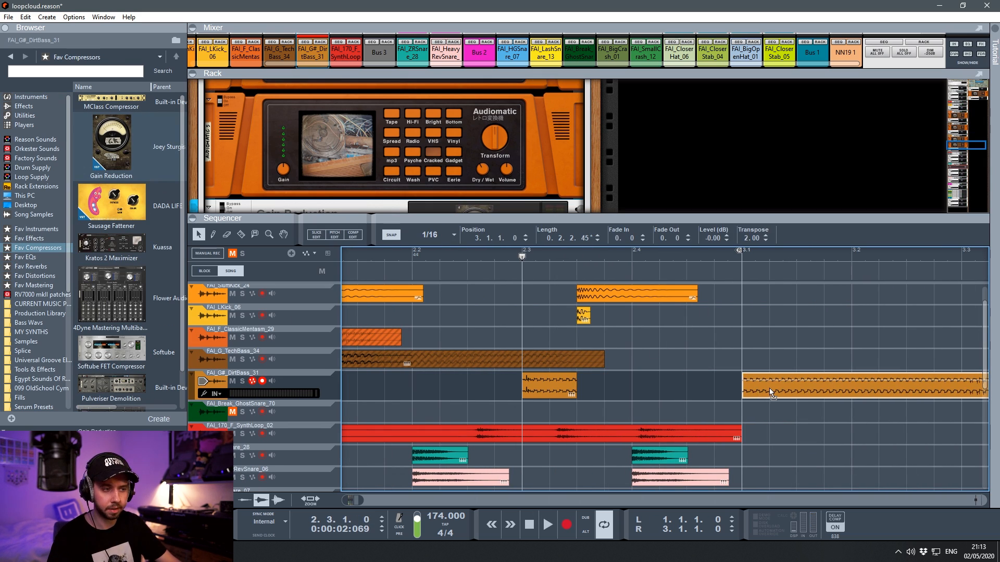
{"action": "mouse_move", "coordinate": [550, 380]}
{"action": "left_mouse_down"}
{"action": "mouse_move", "coordinate": [725, 384]}
{"action": "mouse_move", "coordinate": [536, 388]}
{"action": "left_mouse_up"}
{"action": "key", "text": "space"}
{"action": "left_click_drag", "start_coordinate": [741, 389], "coordinate": [737, 385]}
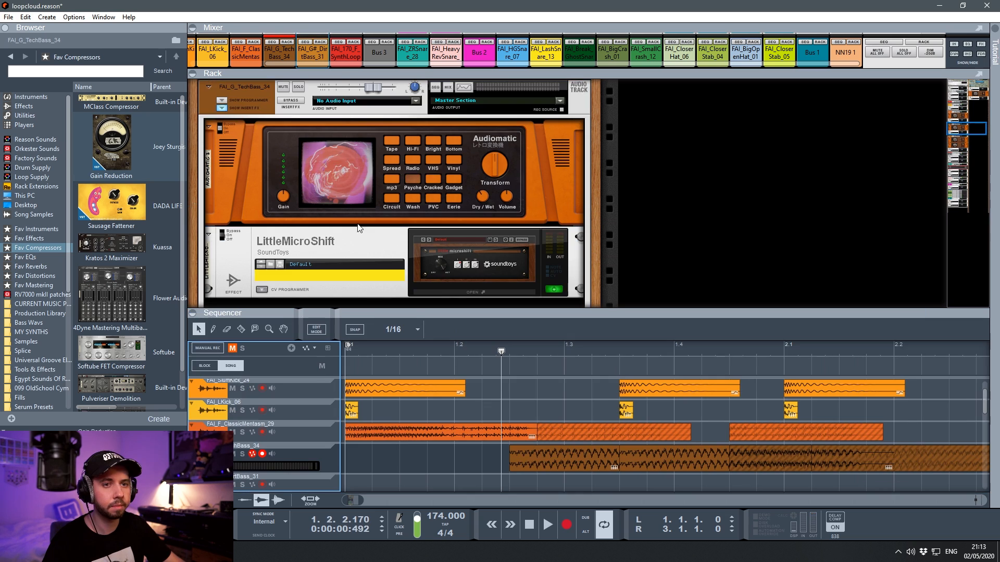
Insert a Gain Reduction compressor among the bass tracks' insert effects.
{"action": "scroll", "coordinate": [313, 221], "scroll_direction": "down", "scroll_amount": 3}
{"action": "scroll", "coordinate": [378, 193], "scroll_direction": "up", "scroll_amount": 2}
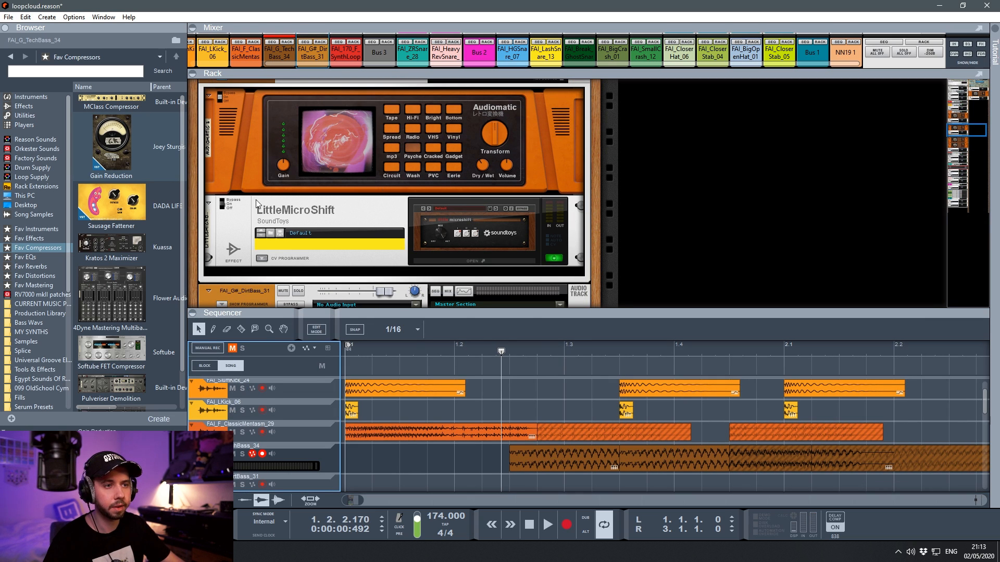
{"action": "left_click_drag", "start_coordinate": [111, 164], "coordinate": [404, 152]}
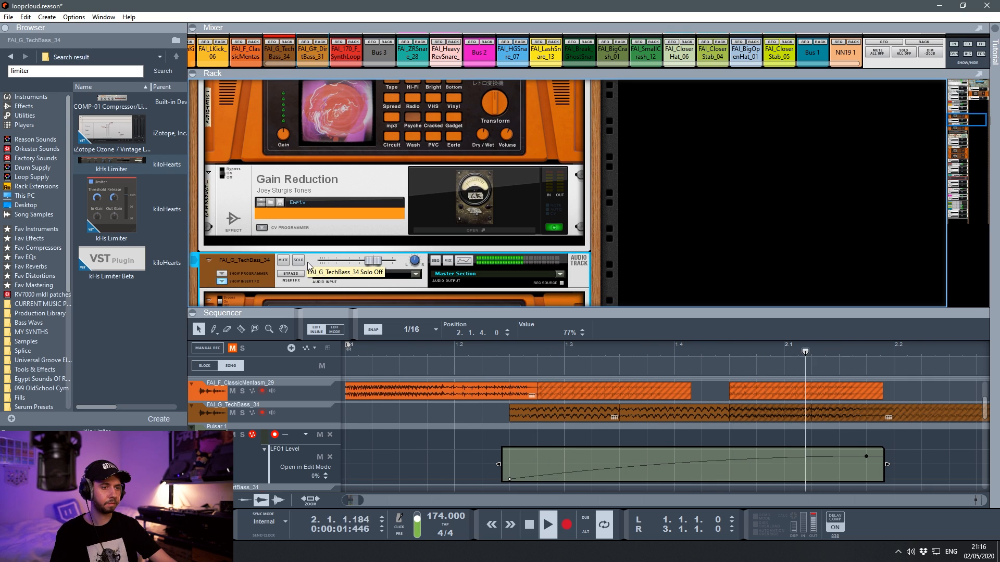
{"action": "left_click", "coordinate": [517, 366]}
{"action": "scroll", "coordinate": [521, 360], "scroll_direction": "down", "scroll_amount": 1}
{"action": "left_click_drag", "start_coordinate": [531, 313], "coordinate": [516, 215]}
{"action": "scroll", "coordinate": [532, 271], "scroll_direction": "down", "scroll_amount": 5}
{"action": "scroll", "coordinate": [508, 346], "scroll_direction": "up", "scroll_amount": 3}
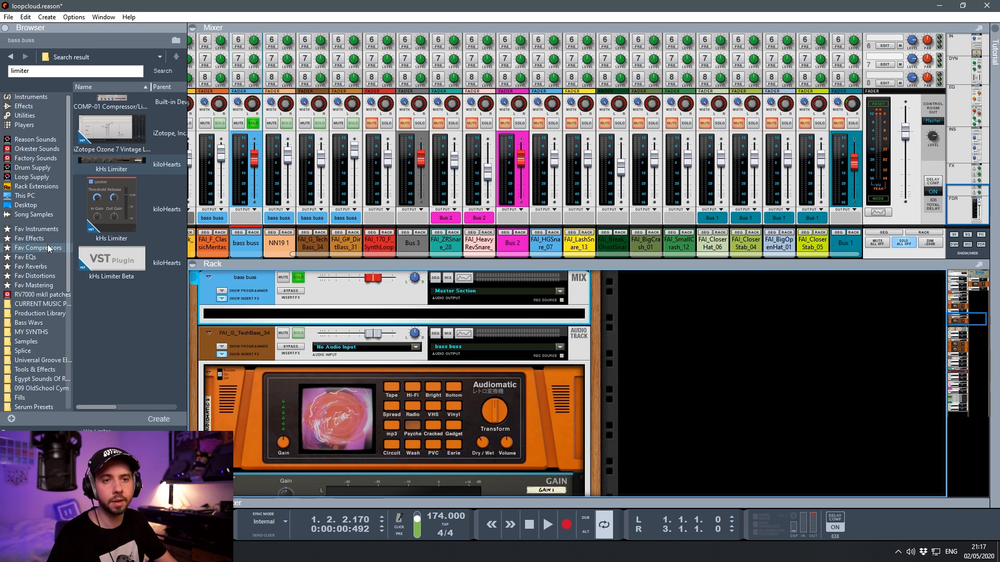
Insert a FabFilter Pro-Q 3 on the bass buss with a 36 dB/oct low cut at about 127 Hz.
{"action": "left_click", "coordinate": [39, 255]}
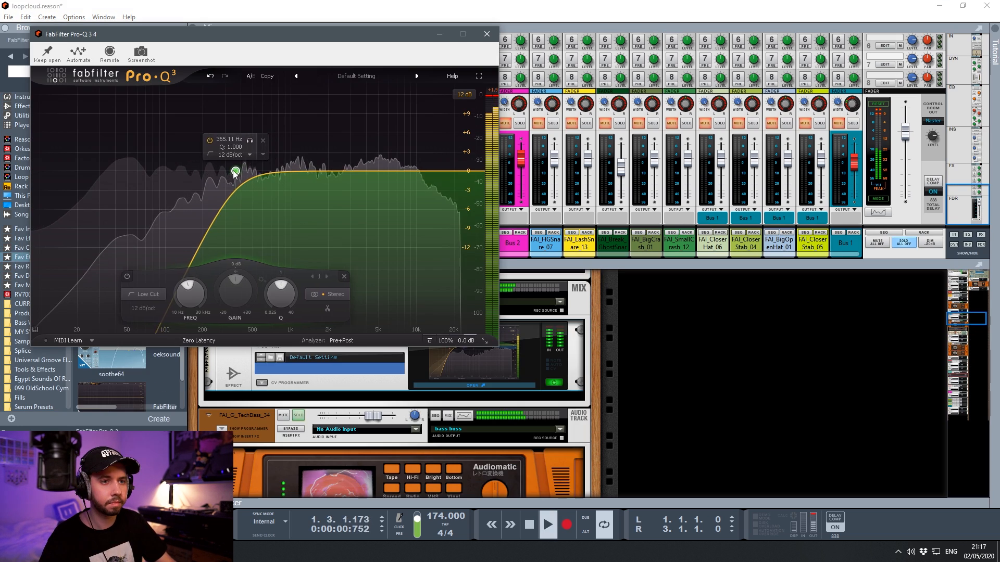
{"action": "left_click_drag", "start_coordinate": [235, 172], "coordinate": [178, 171]}
{"action": "scroll", "coordinate": [164, 154], "scroll_direction": "up", "scroll_amount": 3}
{"action": "scroll", "coordinate": [163, 155], "scroll_direction": "up", "scroll_amount": 1}
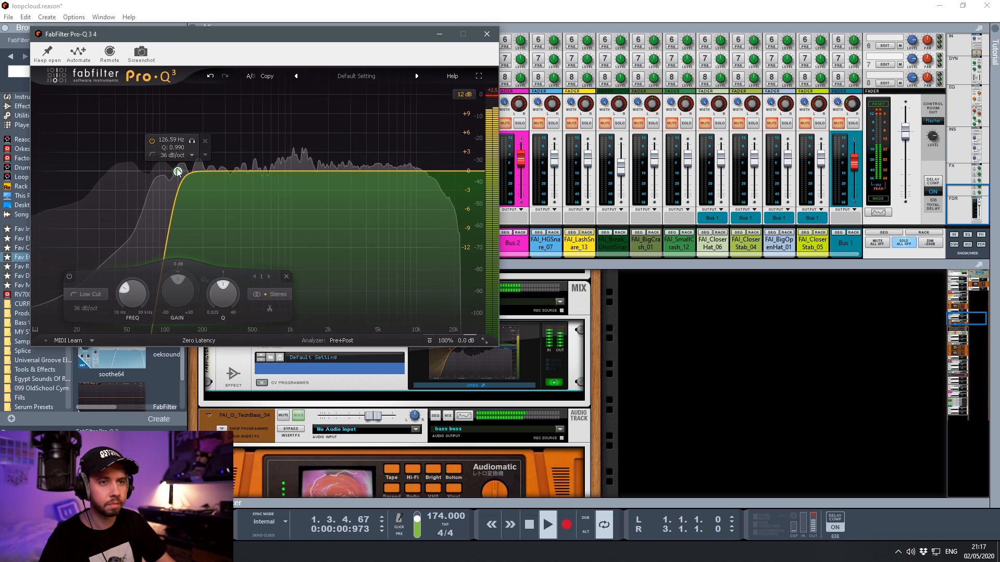
{"action": "left_click", "coordinate": [488, 35]}
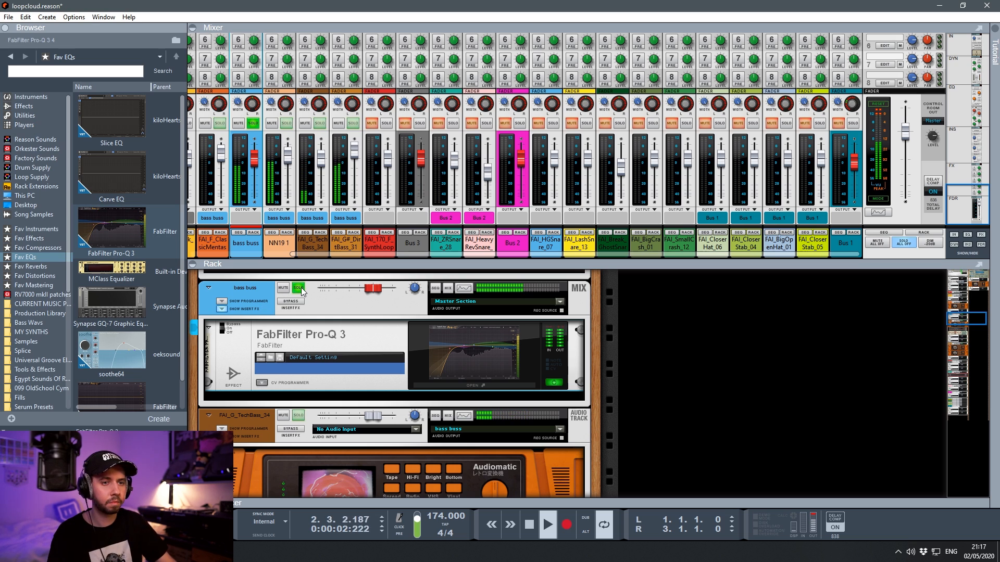
Unsolo the bass buss and add the Sidechain Shaperbox combinator from Tools & Effects after its Pro-Q 3.
{"action": "key", "text": "F7"}
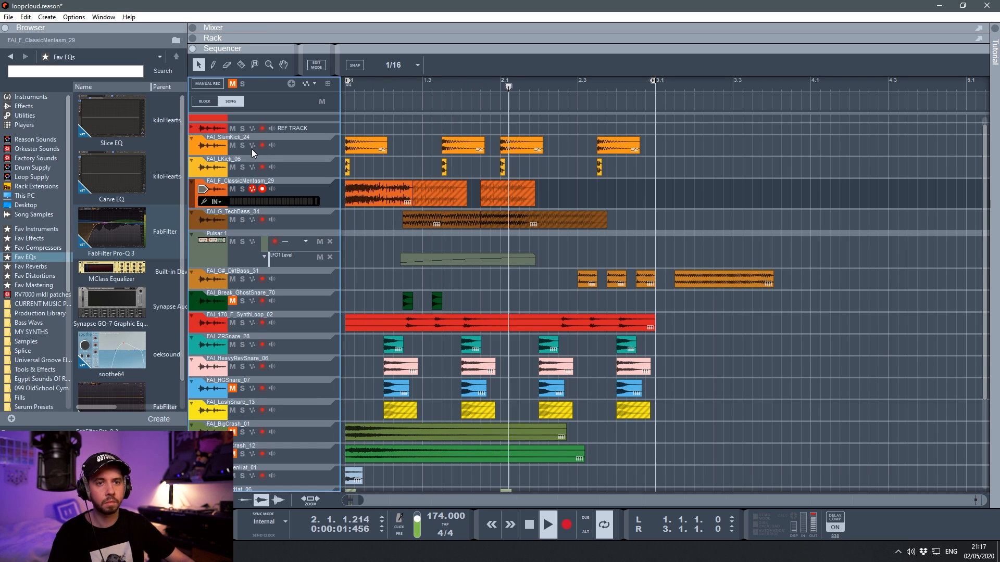
{"action": "key", "text": "space"}
{"action": "key", "text": "F6"}
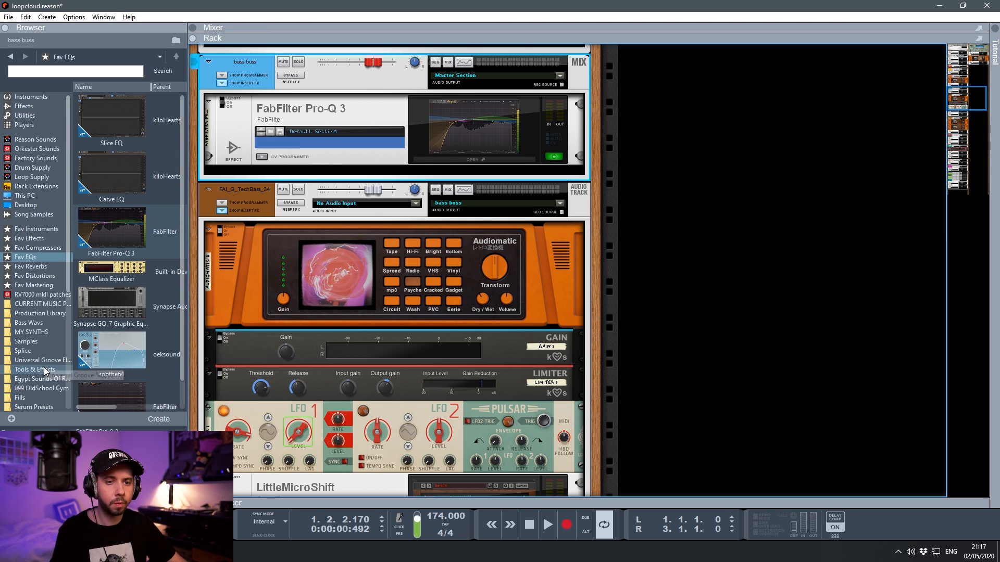
{"action": "left_click", "coordinate": [35, 369]}
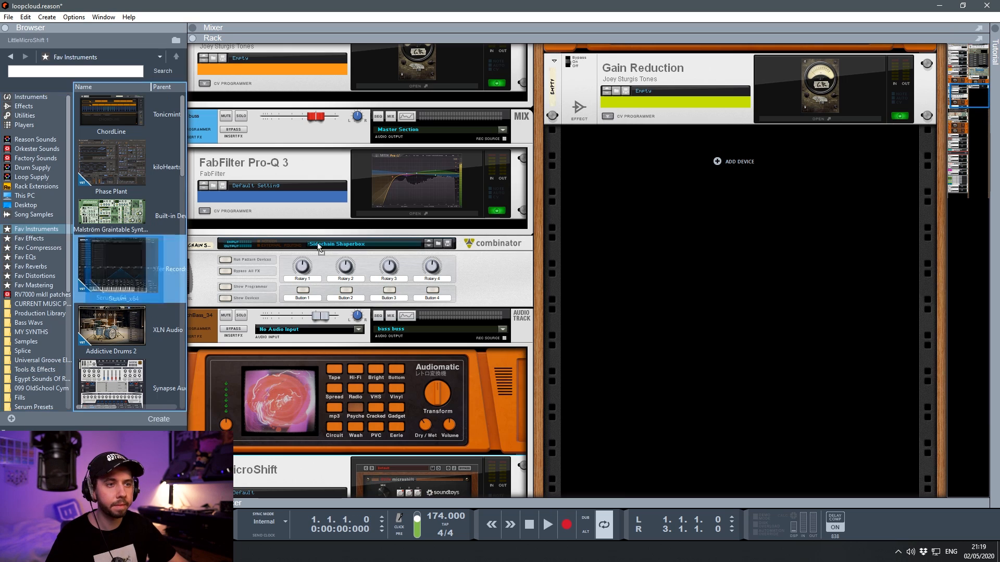
Create a Serum track with the XIL_SUBBASS 2019 patch and enter its first sub bass notes.
{"action": "left_click_drag", "start_coordinate": [111, 265], "coordinate": [666, 189]}
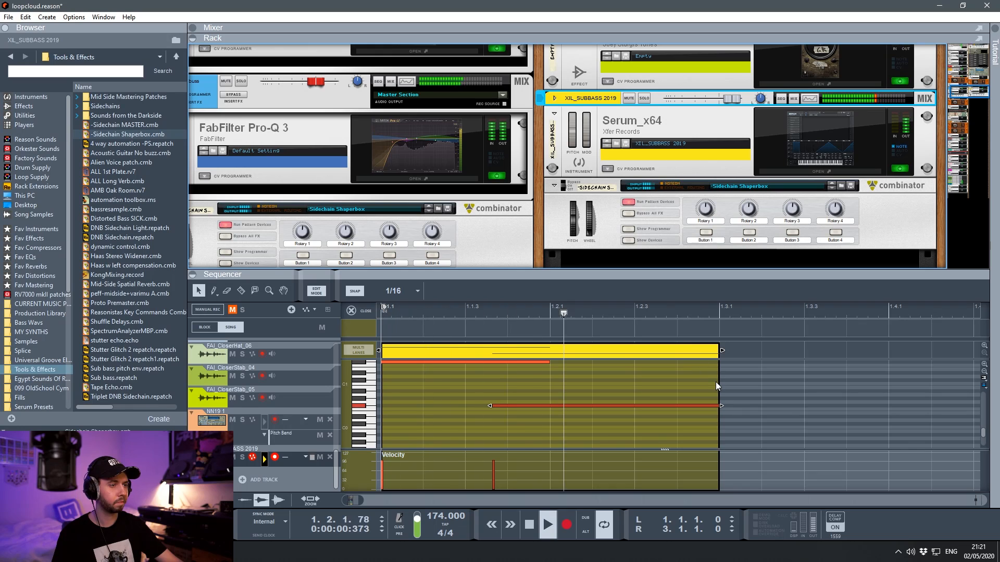
{"action": "left_click_drag", "start_coordinate": [720, 382], "coordinate": [695, 350]}
{"action": "scroll", "coordinate": [551, 368], "scroll_direction": "down", "scroll_amount": 6}
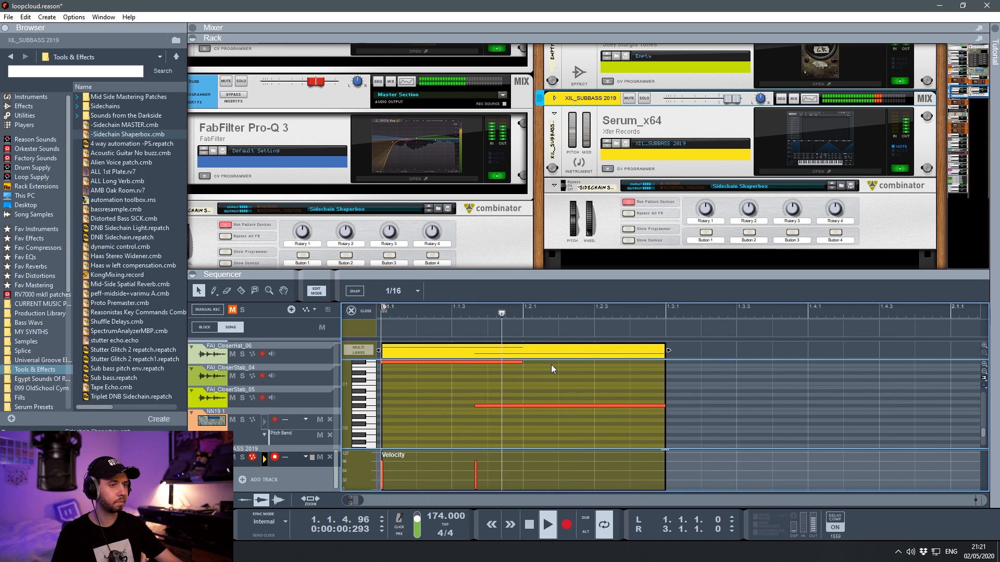
Complete the sub bass clip with a pitch-bent note and three short A 0 notes from 2.3, and close the note editor.
{"action": "key", "text": "space"}
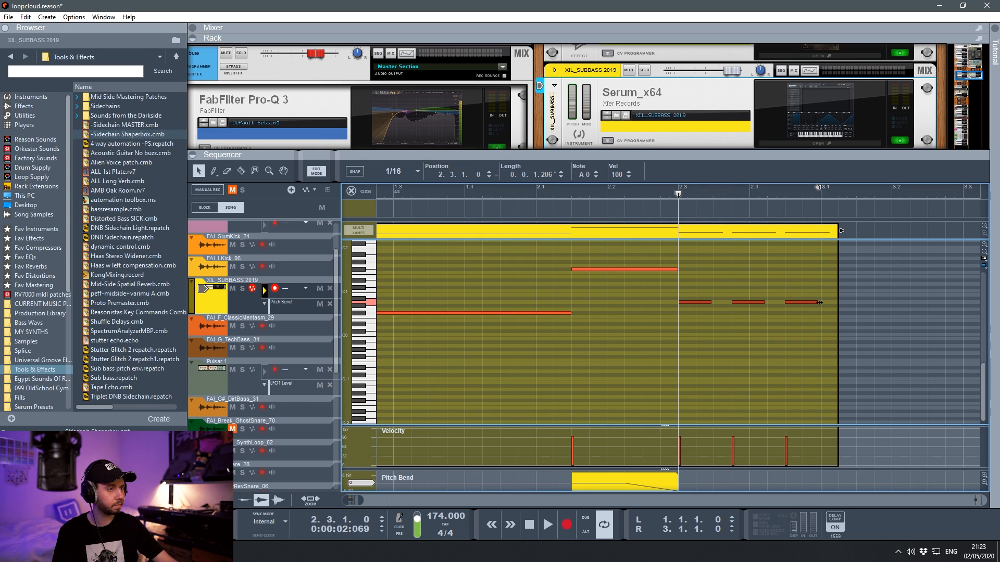
{"action": "key", "text": "space"}
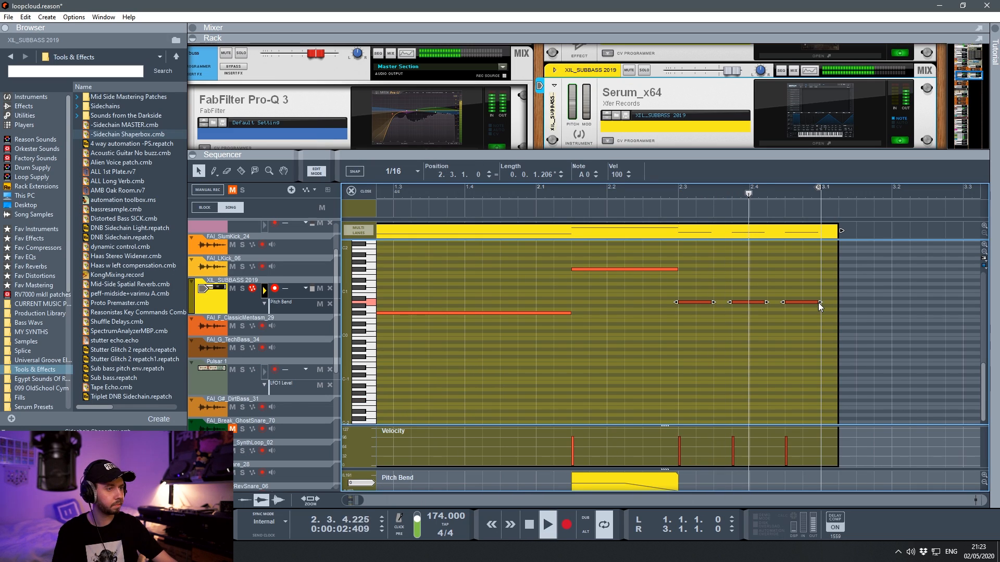
{"action": "left_click", "coordinate": [351, 191]}
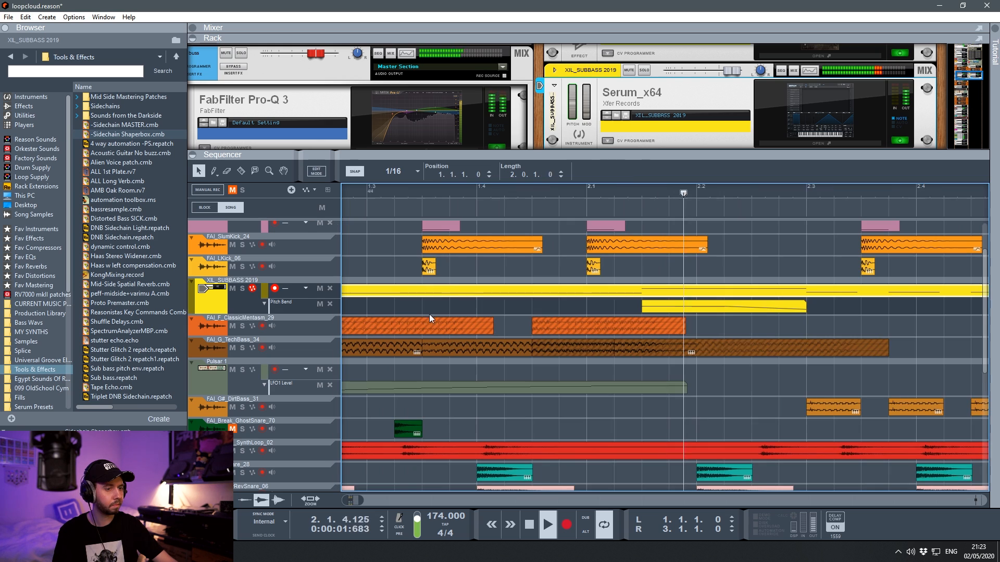
{"action": "left_click", "coordinate": [310, 500]}
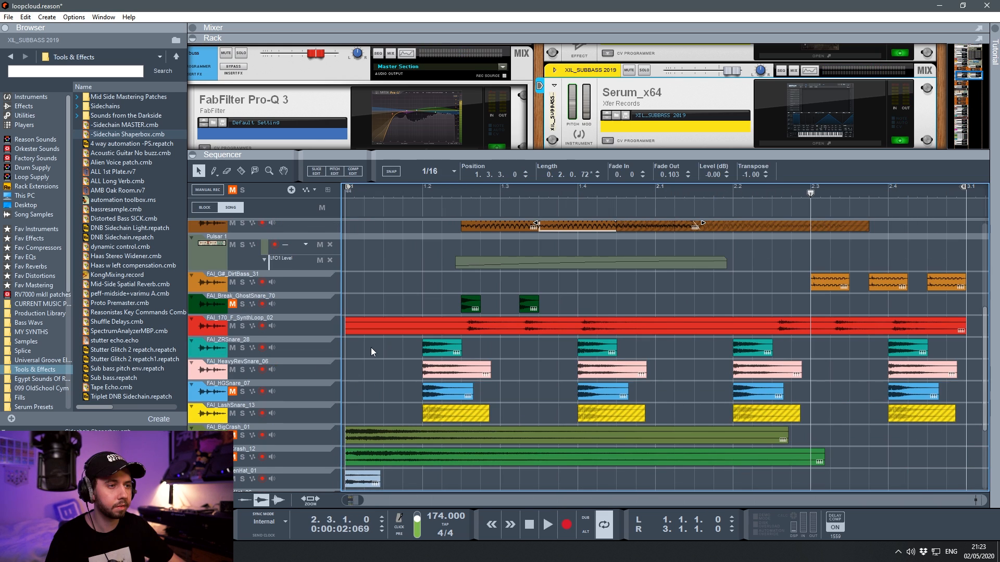
Insert a FabFilter Pro-Q 3 on the FAI_170_F_SynthLoop_02 track and raise the frequency of its low-cut band.
{"action": "left_click", "coordinate": [281, 330]}
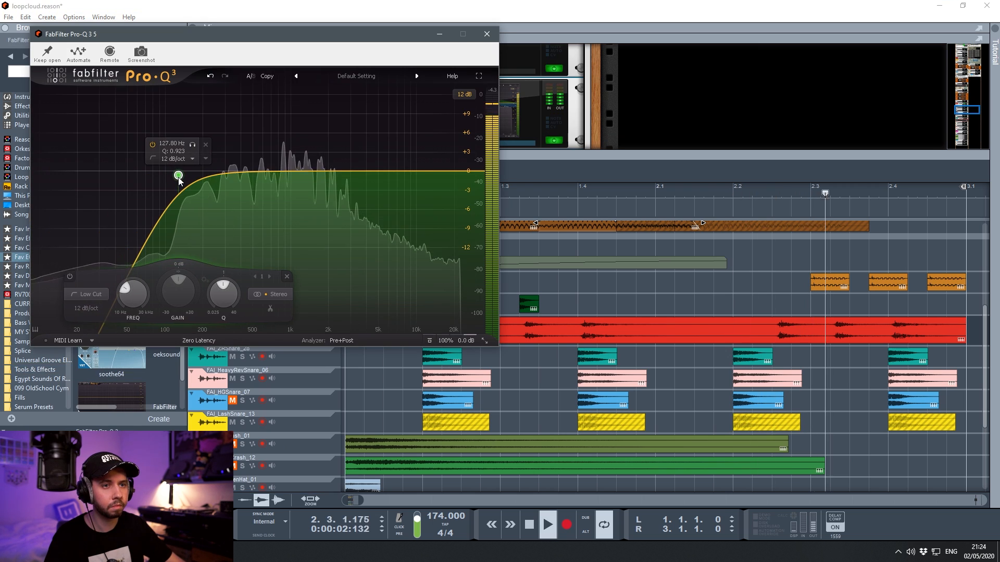
{"action": "left_click_drag", "start_coordinate": [178, 176], "coordinate": [231, 170]}
{"action": "left_click", "coordinate": [487, 34]}
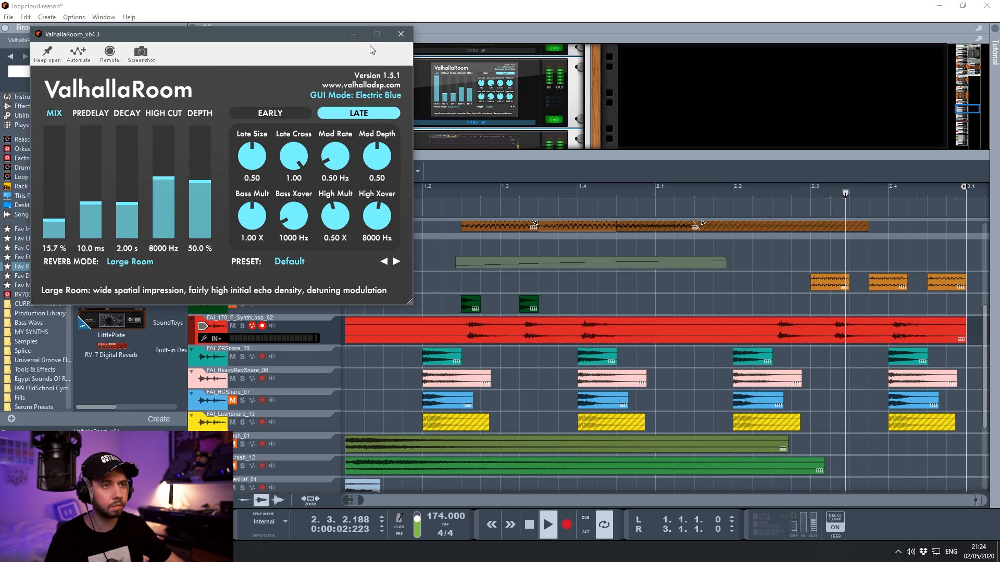
Add a ValhallaRoom Large Room reverb with a 15.7% mix to the SynthLoop track and play the loop.
{"action": "left_click", "coordinate": [400, 33]}
{"action": "key", "text": "space"}
{"action": "scroll", "coordinate": [300, 136], "scroll_direction": "up", "scroll_amount": 3}
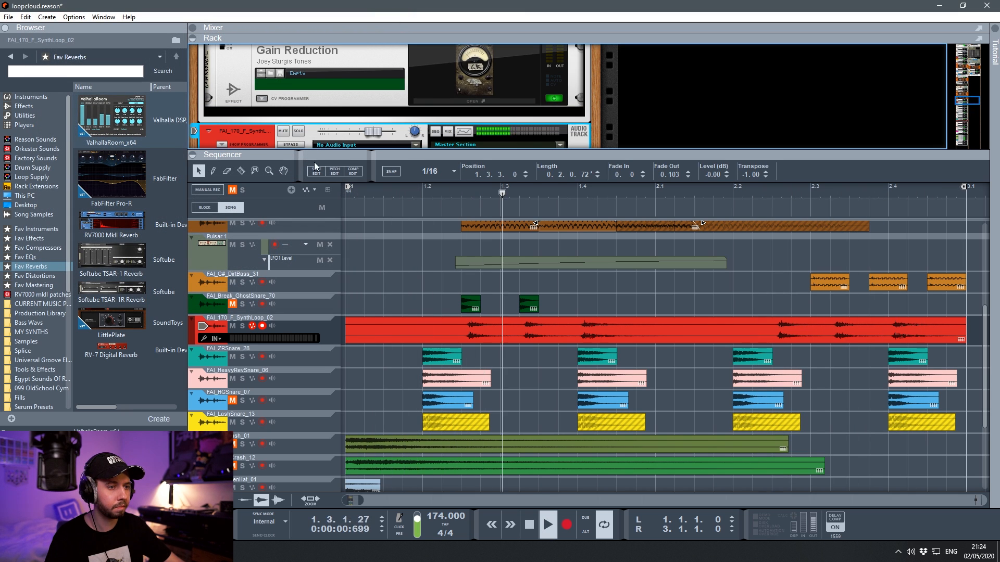
Raise the FAI_170_F_SynthLoop_02 track's level to 4.25 dB while the loop plays.
{"action": "left_click_drag", "start_coordinate": [380, 132], "coordinate": [386, 134]}
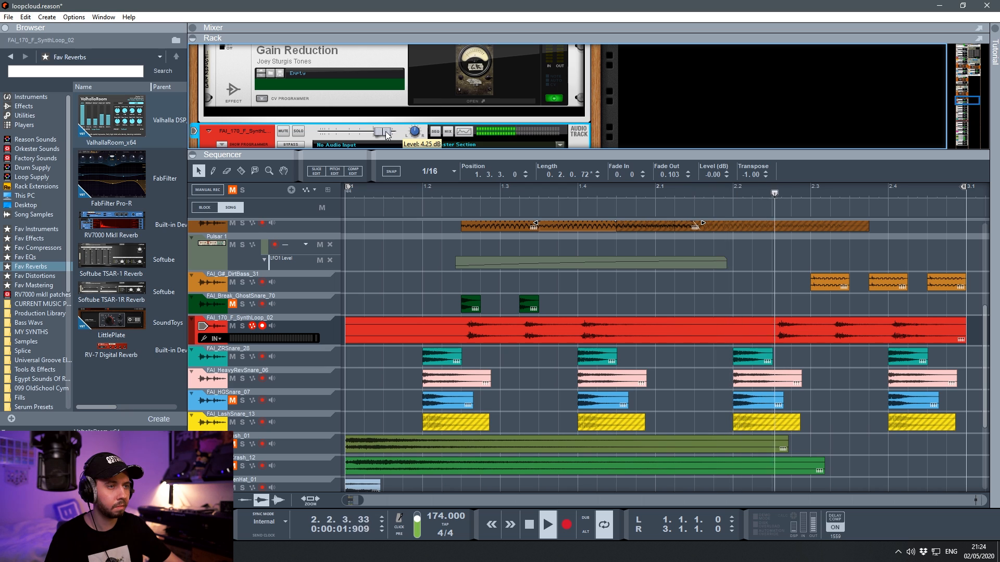
{"action": "scroll", "coordinate": [469, 104], "scroll_direction": "down", "scroll_amount": 3}
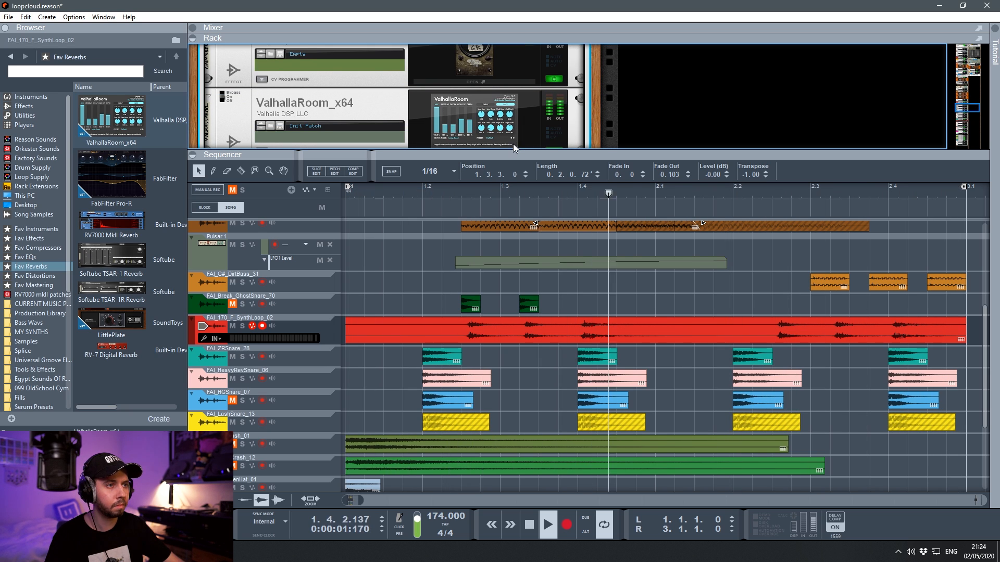
{"action": "scroll", "coordinate": [520, 135], "scroll_direction": "down", "scroll_amount": 2}
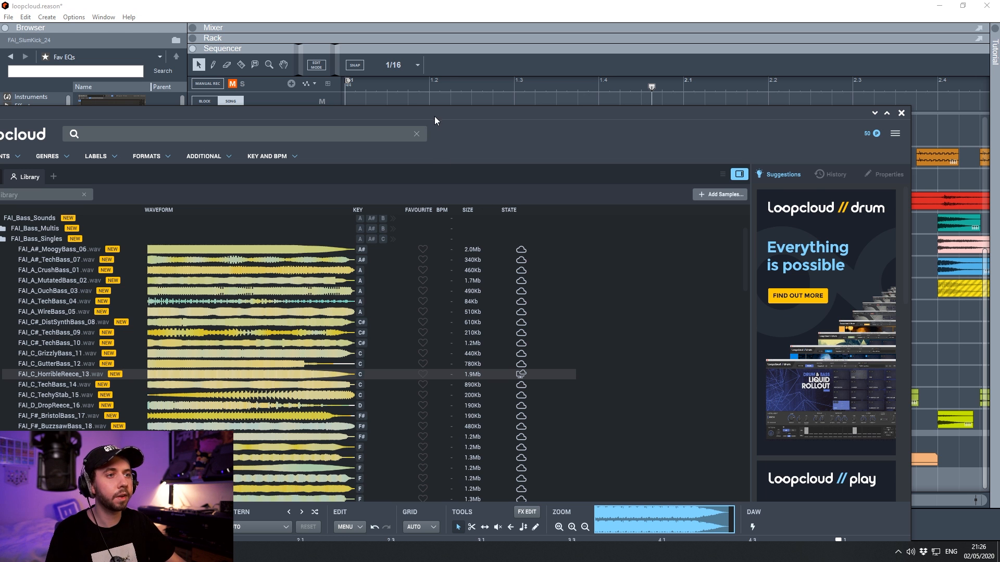
Switch to Loopcloud, preview the 174 BPM loops in the Drum_Lps folder, and add FAI_174_DrumLoop_05.rx2 to the rack below FAI_SlumKick_24.
{"action": "left_click_drag", "start_coordinate": [435, 121], "coordinate": [553, 58]}
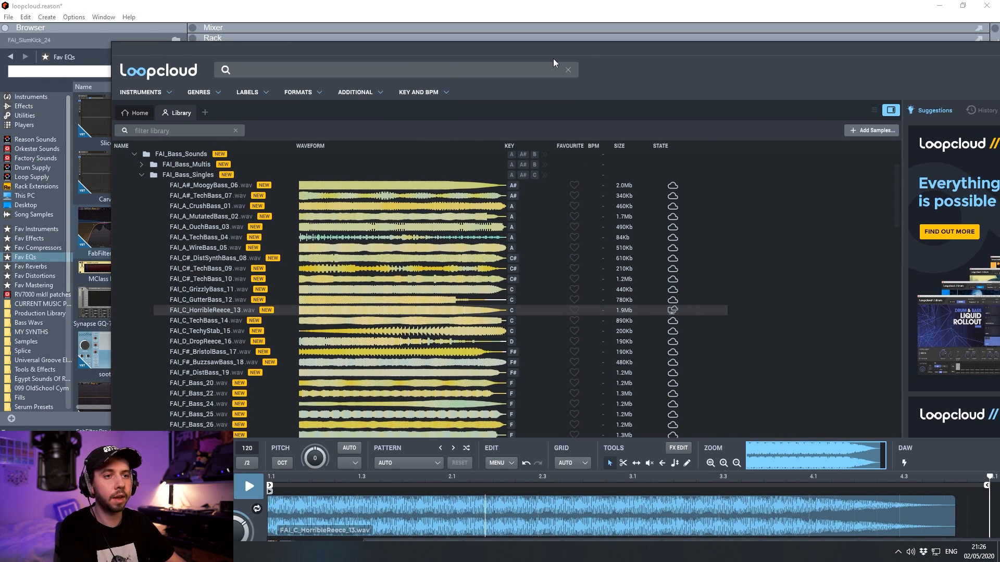
{"action": "left_click", "coordinate": [132, 207]}
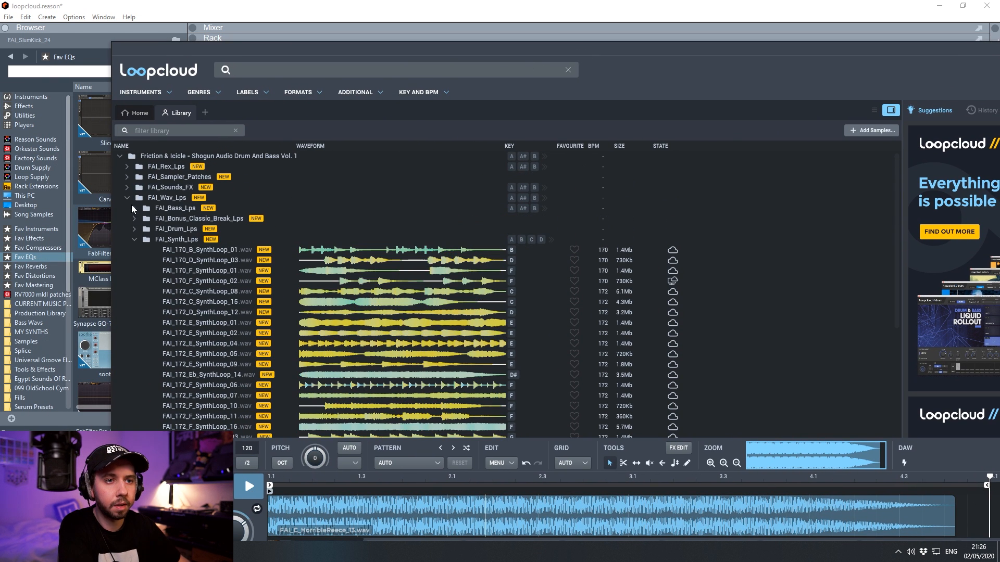
{"action": "left_click", "coordinate": [125, 165]}
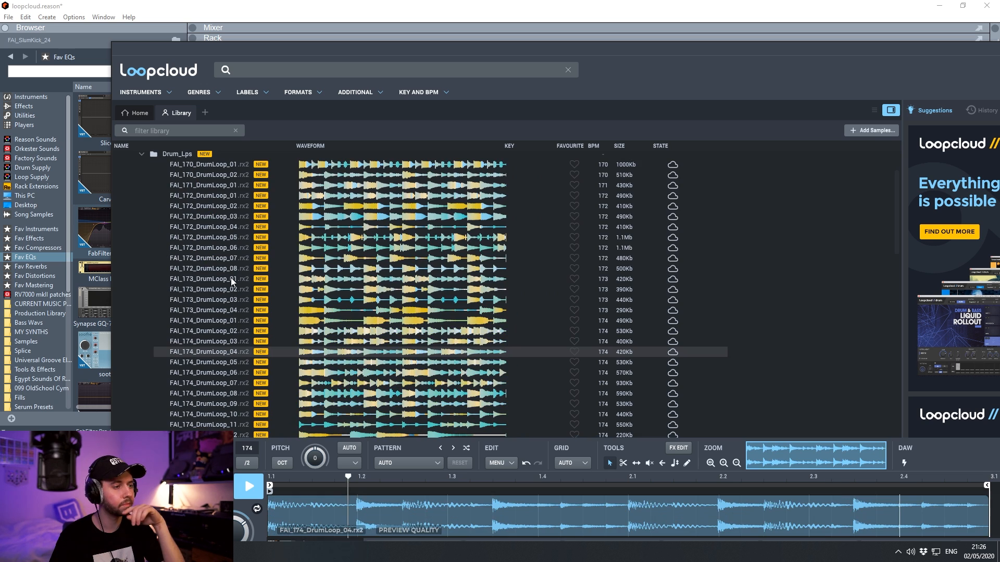
{"action": "key", "text": "Down"}
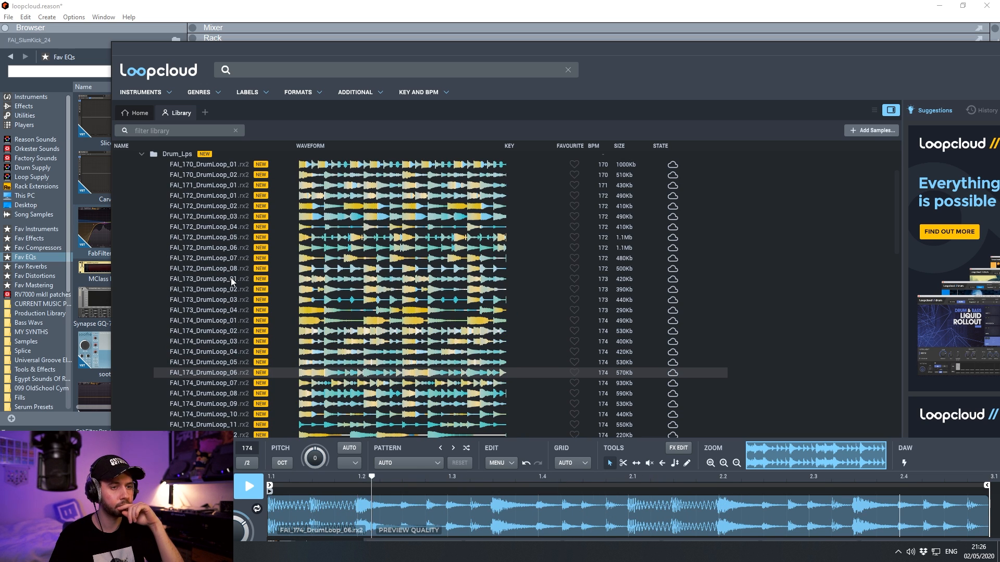
{"action": "left_click_drag", "start_coordinate": [261, 49], "coordinate": [497, 52]}
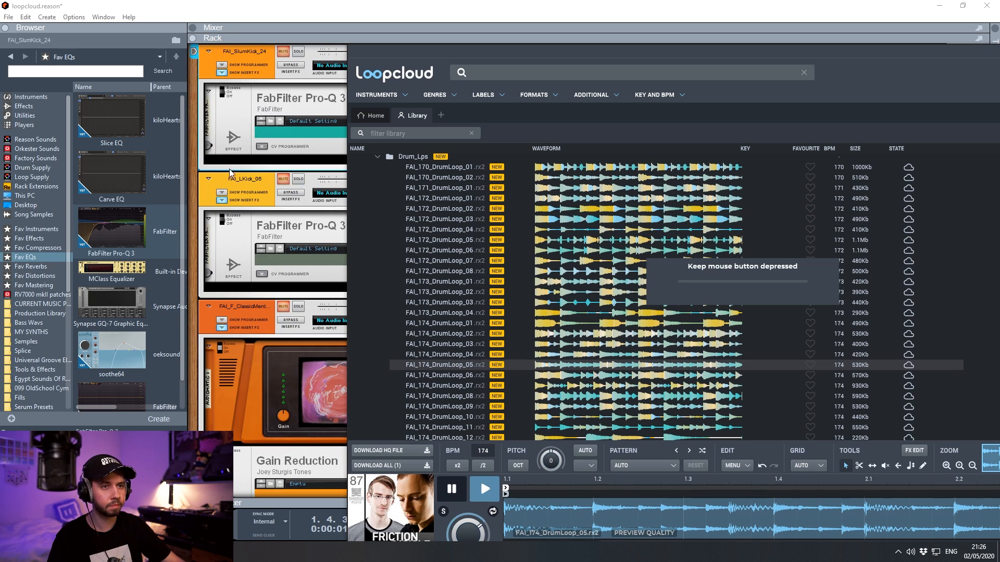
{"action": "left_click_drag", "start_coordinate": [229, 169], "coordinate": [250, 183]}
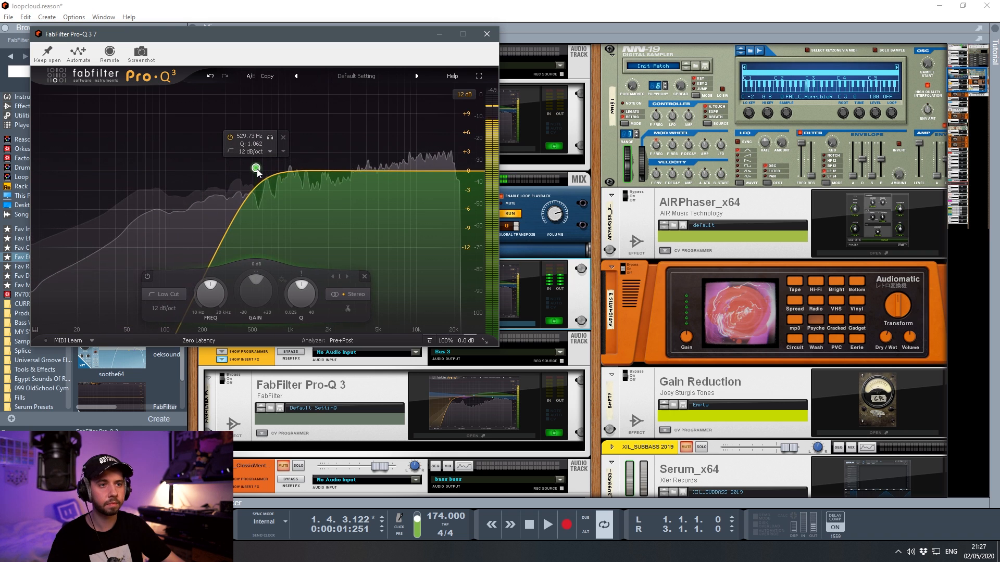
Raise the low-cut frequency on the drum loop's FabFilter Pro-Q 3 to about 635 Hz and close the plugin window.
{"action": "left_click_drag", "start_coordinate": [257, 169], "coordinate": [267, 170]}
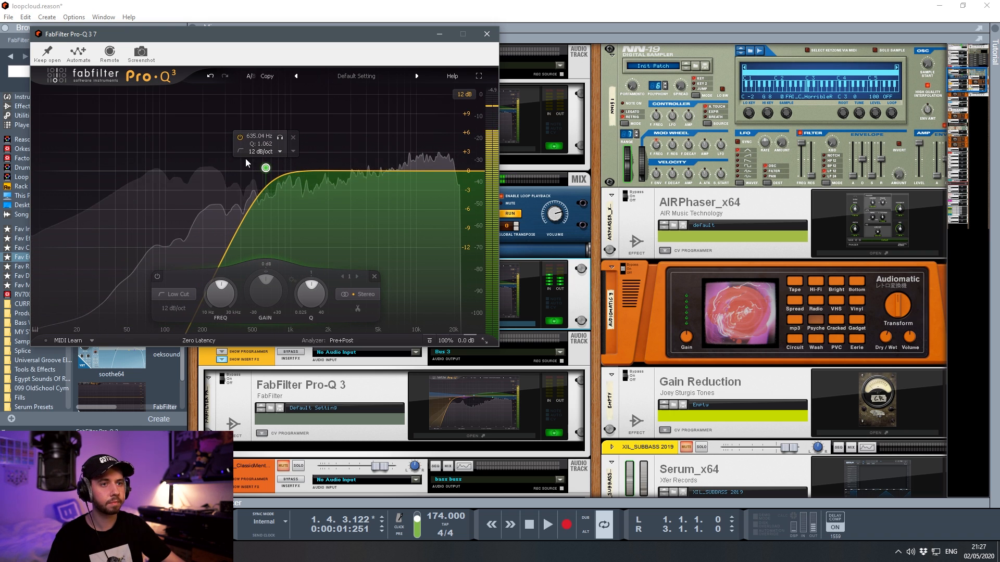
{"action": "scroll", "coordinate": [259, 152], "scroll_direction": "up", "scroll_amount": 1}
{"action": "left_click", "coordinate": [487, 34]}
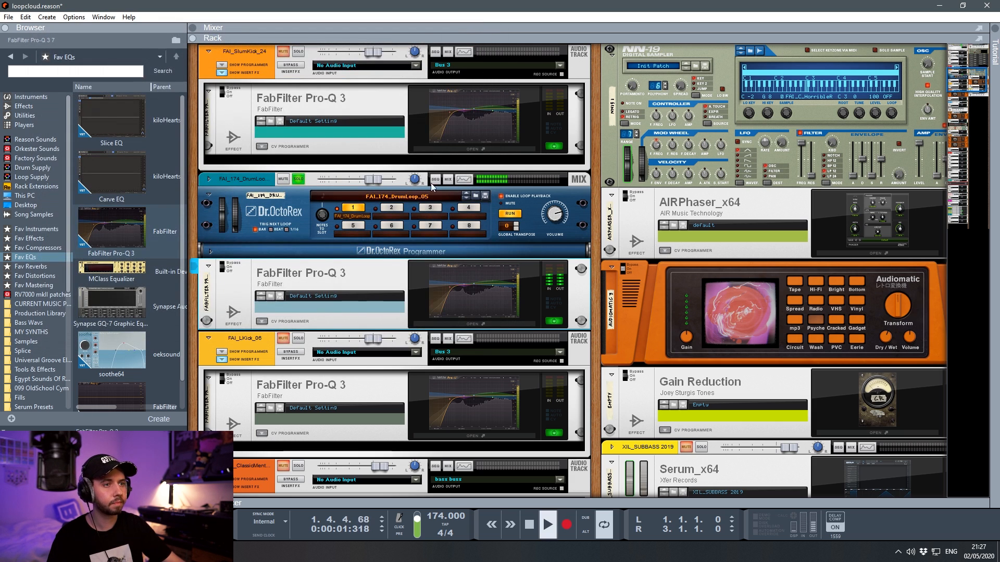
Expand the Dr. OctoRex programmer, copy FAI_174_DrumLoop_05 to its sequencer track and unsolo the track.
{"action": "left_click", "coordinate": [210, 253]}
{"action": "scroll", "coordinate": [320, 232], "scroll_direction": "down", "scroll_amount": 3}
{"action": "scroll", "coordinate": [320, 232], "scroll_direction": "up", "scroll_amount": 2}
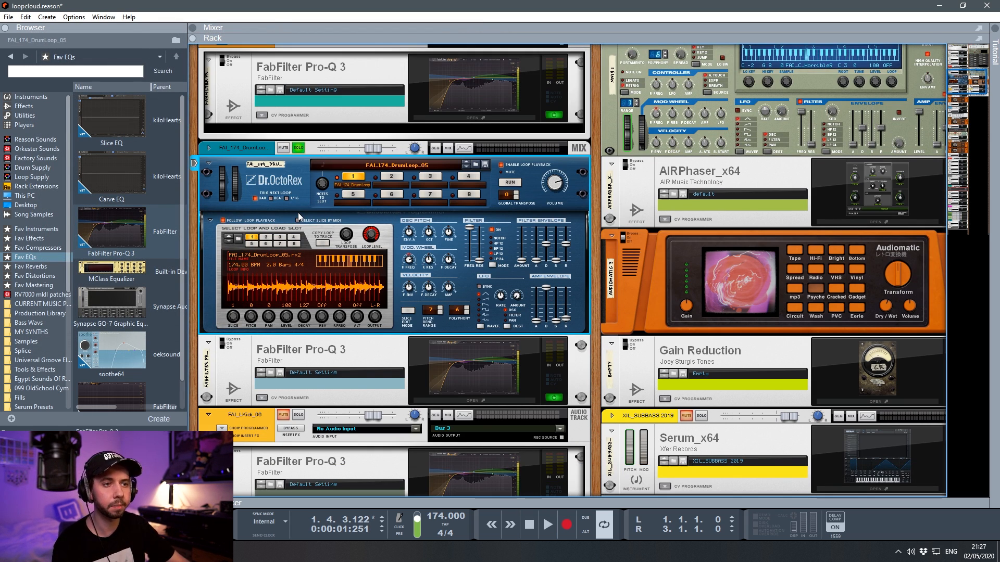
{"action": "left_click", "coordinate": [323, 243]}
{"action": "left_click", "coordinate": [302, 147]}
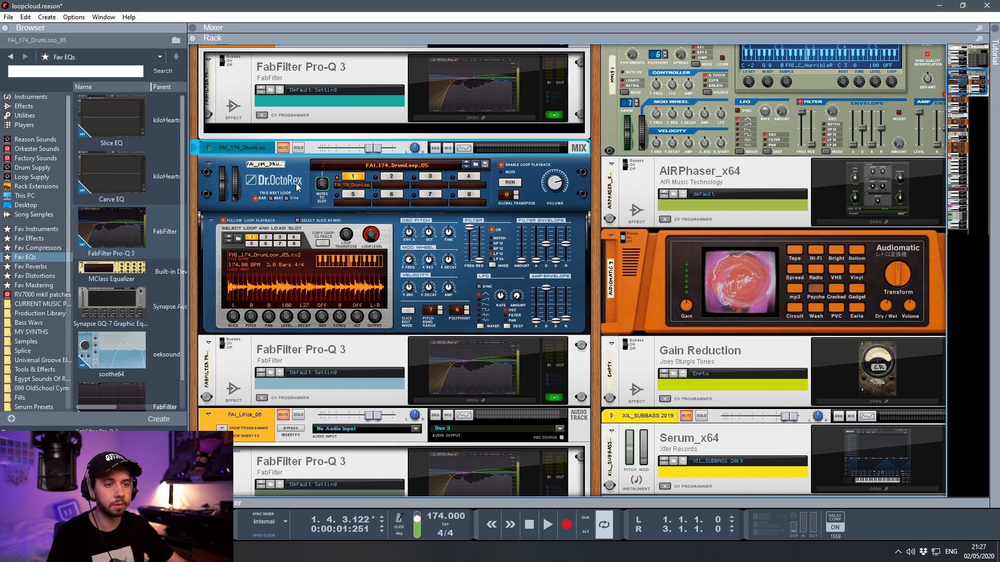
{"action": "key", "text": "F5"}
{"action": "key", "text": "F7"}
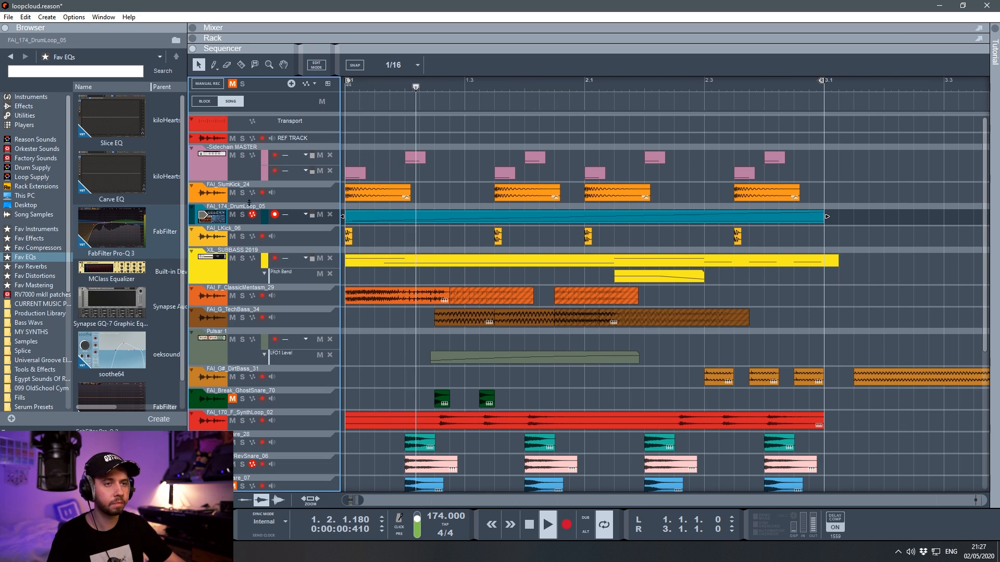
Raise the FAI_174_DrumLoop_05 track's level in the rack while the full mix plays.
{"action": "key", "text": "F6"}
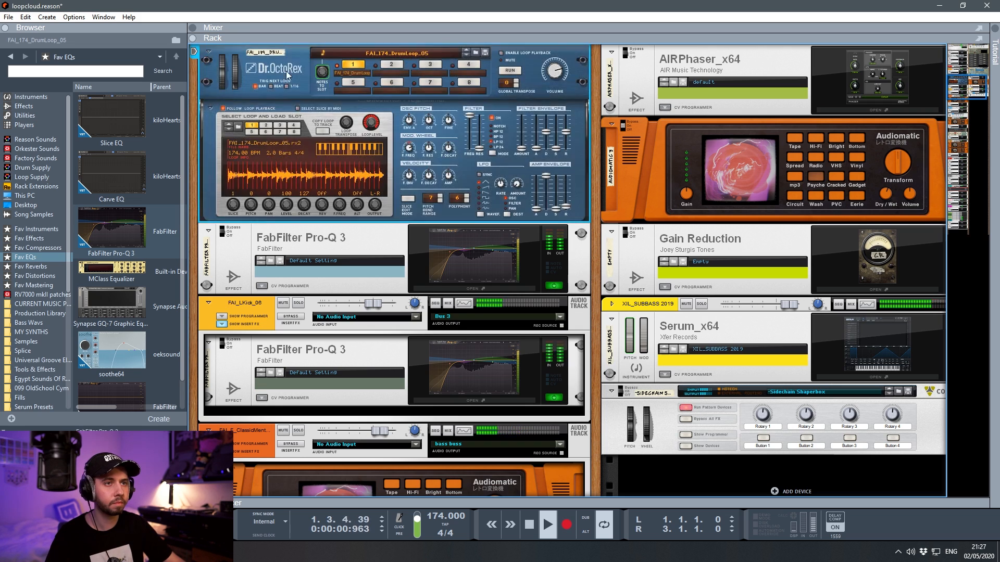
{"action": "scroll", "coordinate": [307, 156], "scroll_direction": "up", "scroll_amount": 3}
{"action": "left_click", "coordinate": [298, 130]}
{"action": "left_click_drag", "start_coordinate": [373, 130], "coordinate": [384, 131]}
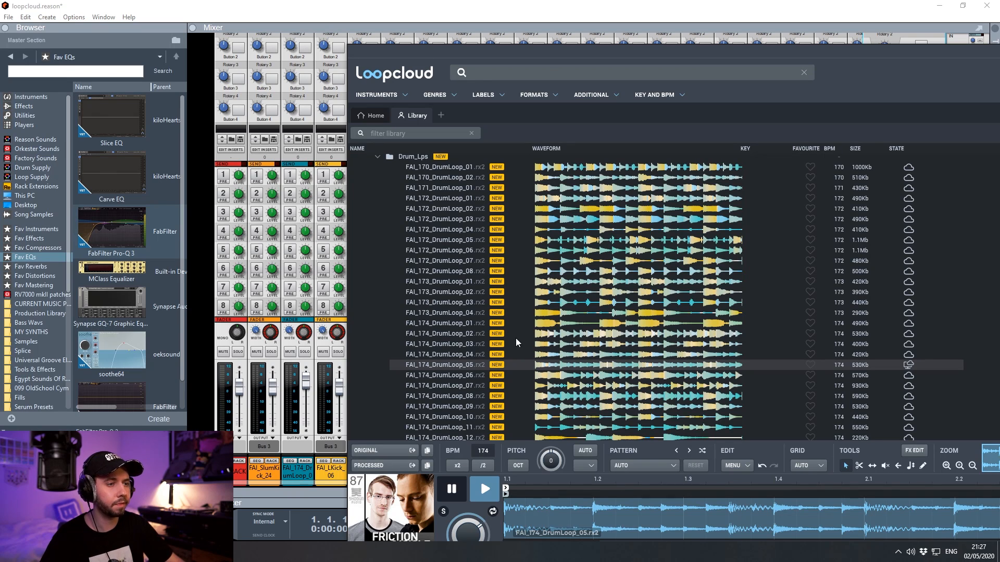
Audition the drum loops from FAI_174_DrumLoop_06 to FAI_174_DrumLoop_12 in Loopcloud and select FAI_174_DrumLoop_11.
{"action": "left_click", "coordinate": [473, 375]}
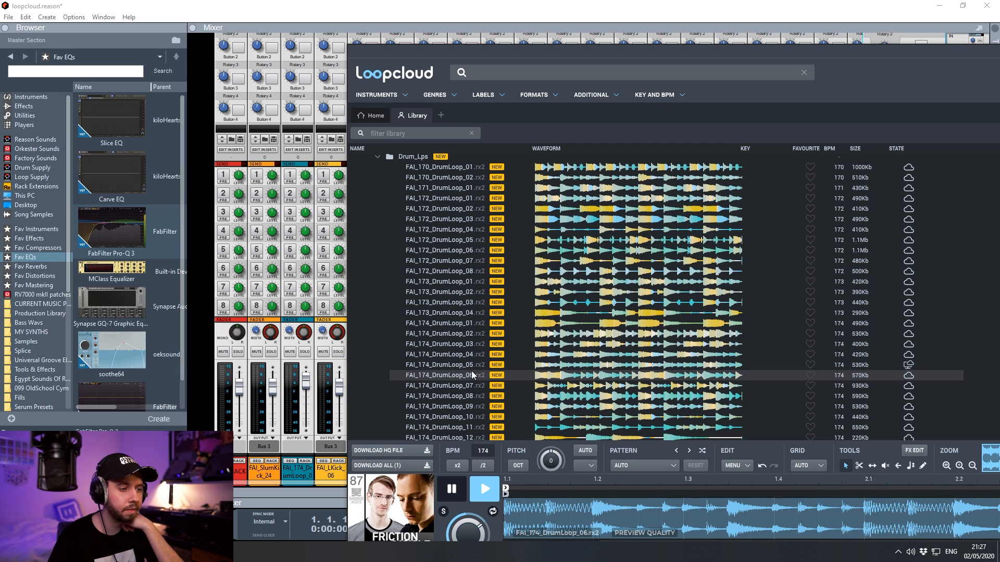
{"action": "key", "text": "Down"}
{"action": "key", "text": "Down"}
{"action": "key", "text": "Down"}
{"action": "key", "text": "Down"}
{"action": "key", "text": "Down"}
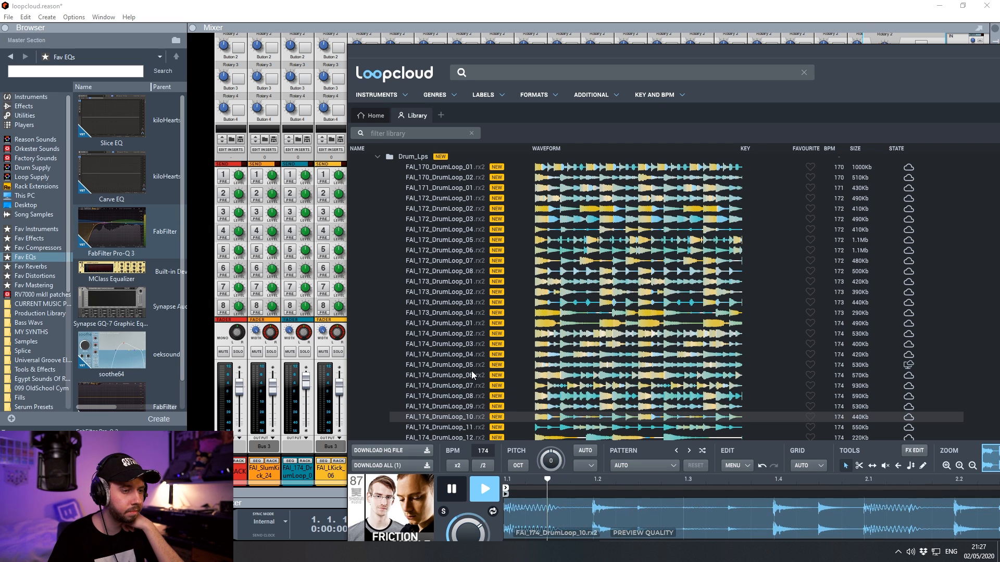
{"action": "key", "text": "Down"}
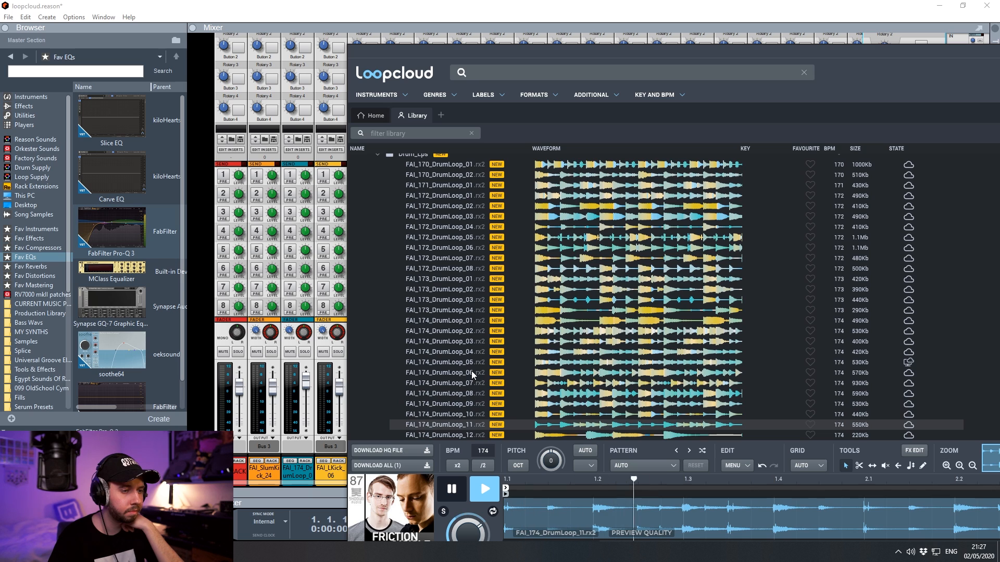
{"action": "key", "text": "Down"}
{"action": "key", "text": "Up"}
{"action": "key", "text": "Up"}
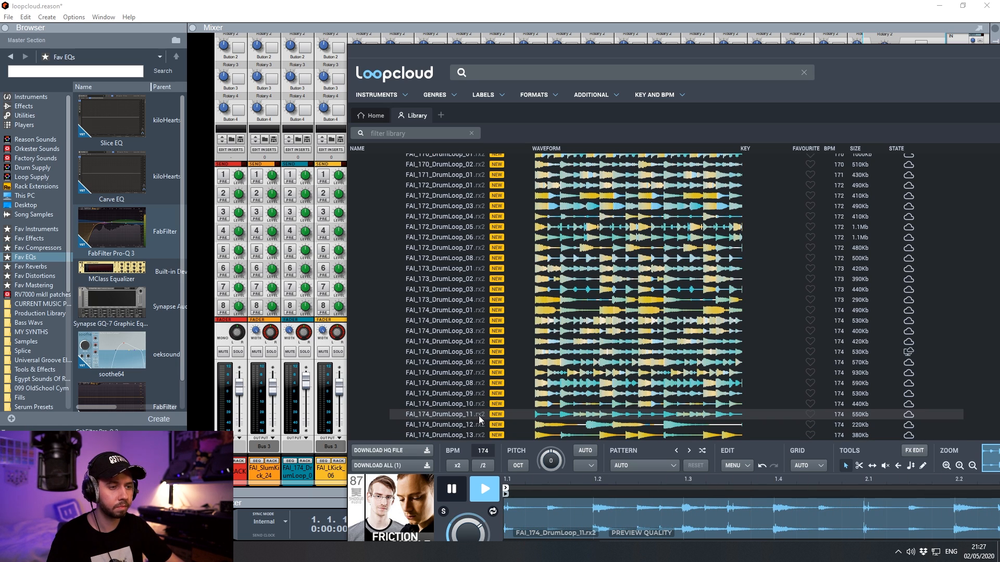
{"action": "key", "text": "space"}
Load FAI_174_DrumLoop_11.rx2 from Loopcloud into the existing Dr. OctoRex in Reason's rack.
{"action": "key", "text": "alt+Tab"}
{"action": "key", "text": "F6"}
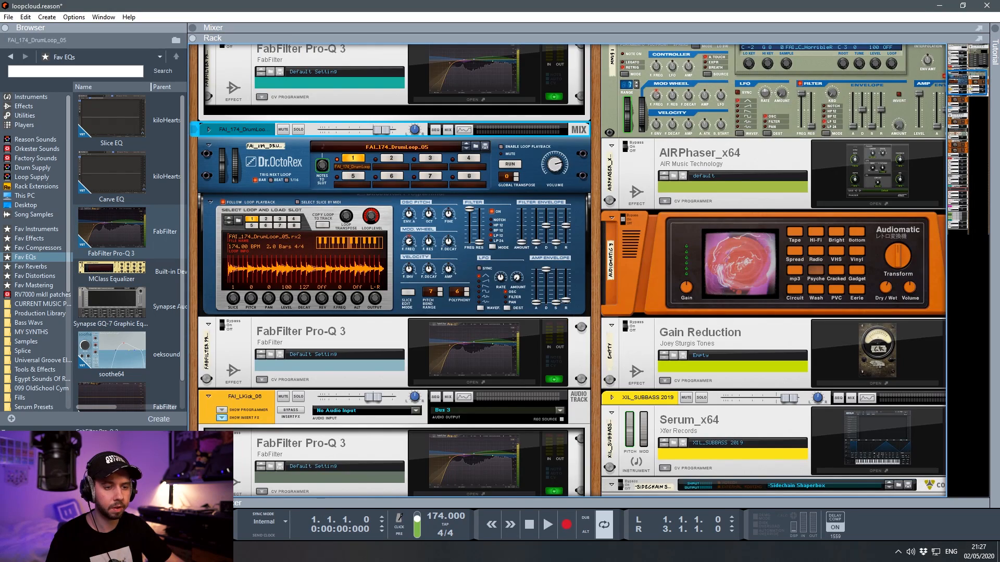
{"action": "key", "text": "alt+Tab"}
{"action": "left_click_drag", "start_coordinate": [479, 411], "coordinate": [233, 139]}
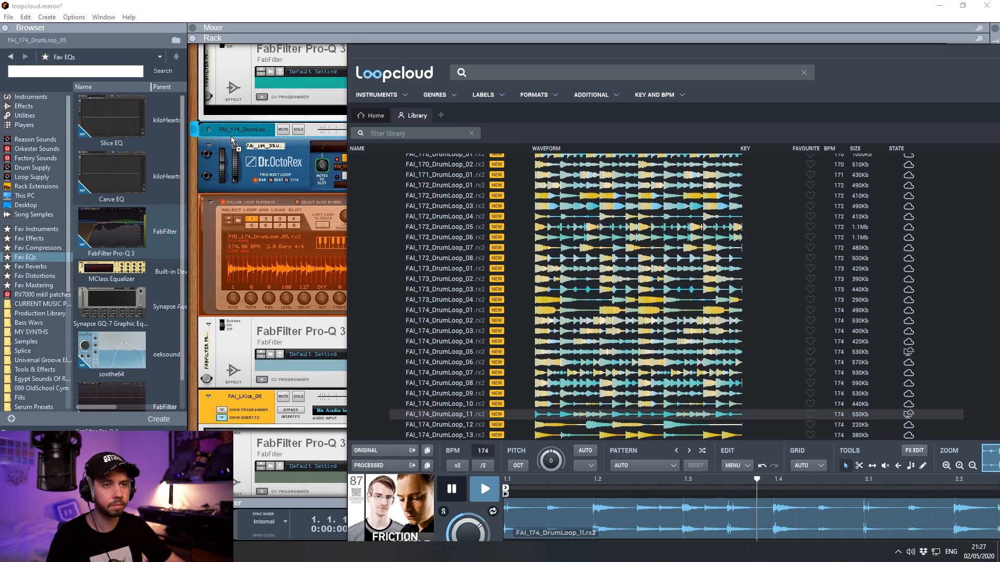
{"action": "left_click_drag", "start_coordinate": [251, 173], "coordinate": [255, 195]}
{"action": "left_click", "coordinate": [261, 198]}
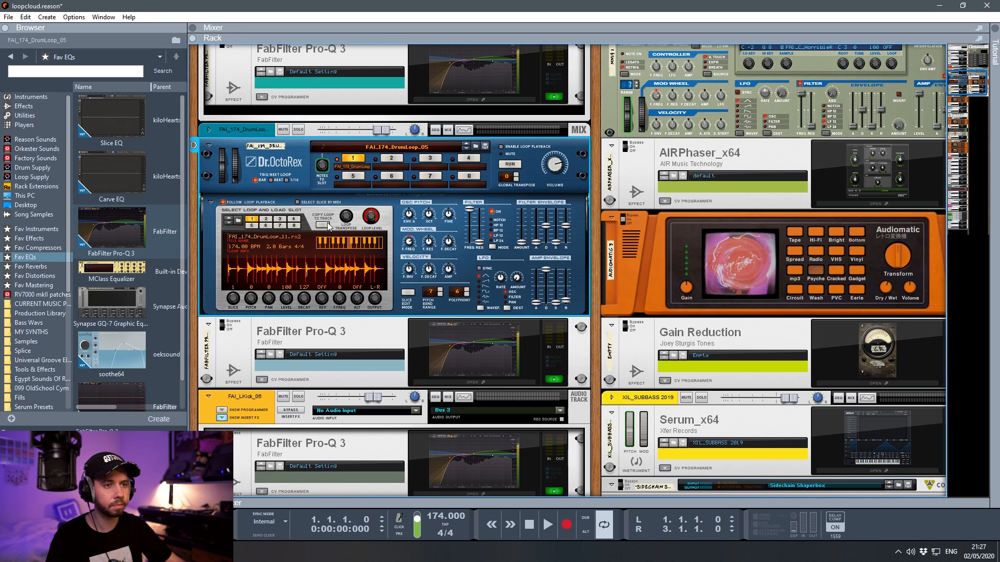
Show the rack and sequencer together and replace the drum loop clip with a copy of FAI_174_DrumLoop_11.
{"action": "key", "text": "F7"}
{"action": "key", "text": "F6+F7"}
{"action": "left_click", "coordinate": [474, 372]}
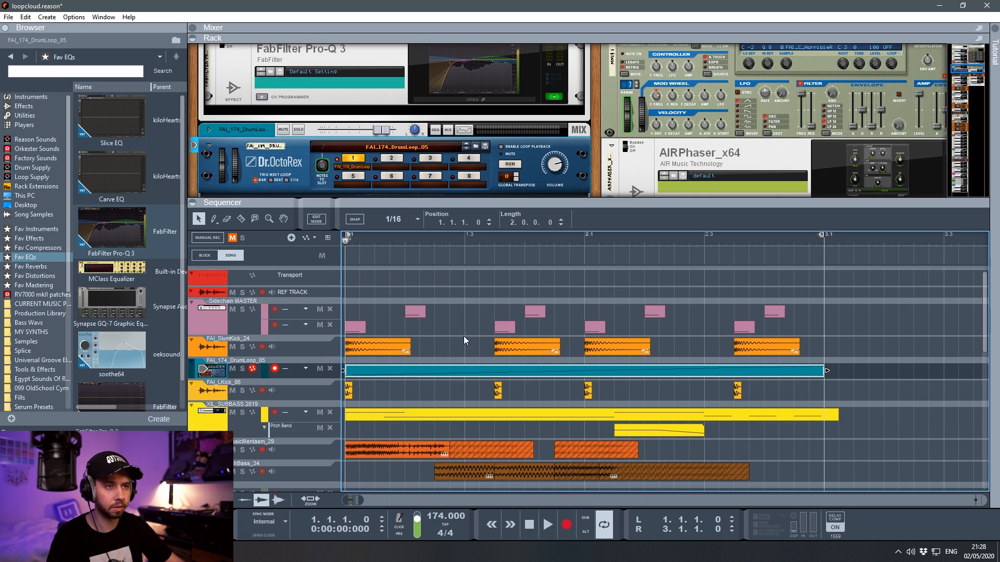
{"action": "key", "text": "Delete"}
{"action": "scroll", "coordinate": [310, 160], "scroll_direction": "down", "scroll_amount": 2}
{"action": "left_click", "coordinate": [323, 132]}
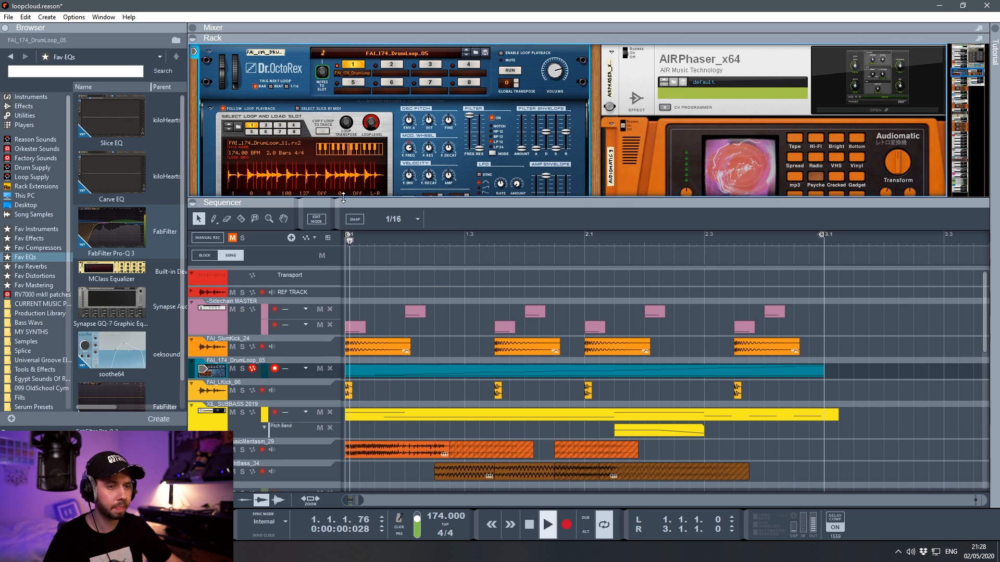
Unsolo the drum loop track to hear DrumLoop_11 in the mix and raise its level further.
{"action": "scroll", "coordinate": [312, 122], "scroll_direction": "up", "scroll_amount": 2}
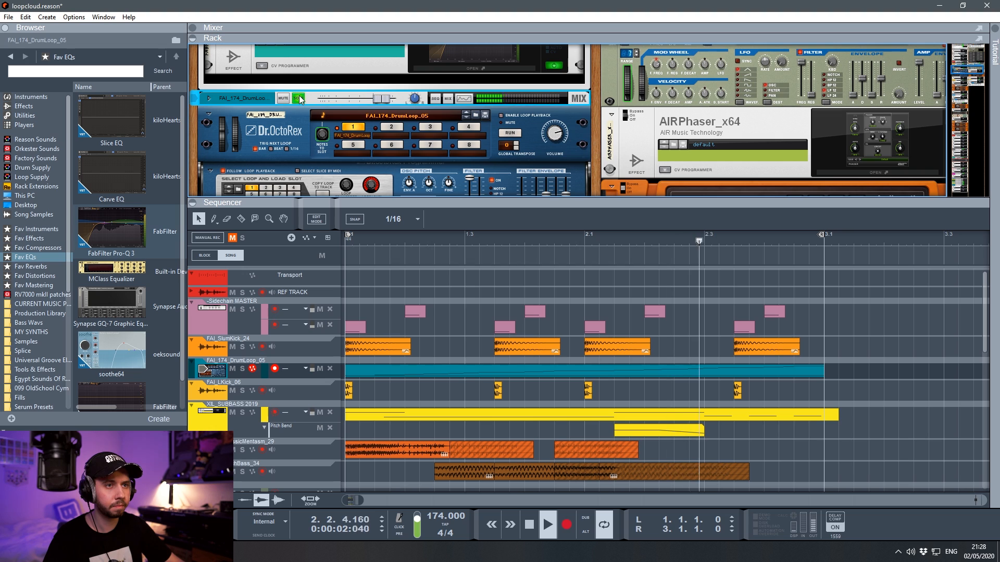
{"action": "left_click", "coordinate": [299, 99]}
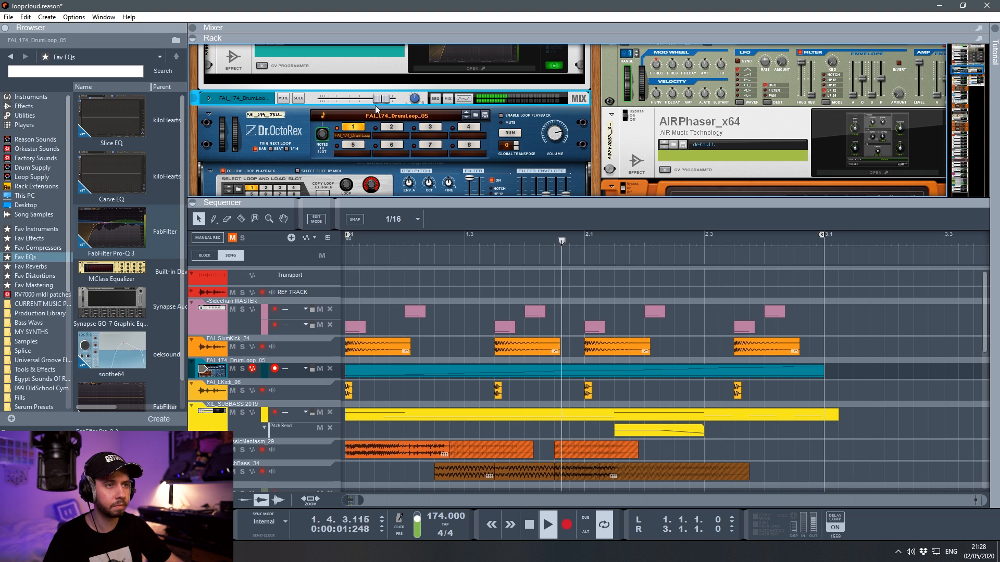
{"action": "left_click_drag", "start_coordinate": [381, 101], "coordinate": [395, 104]}
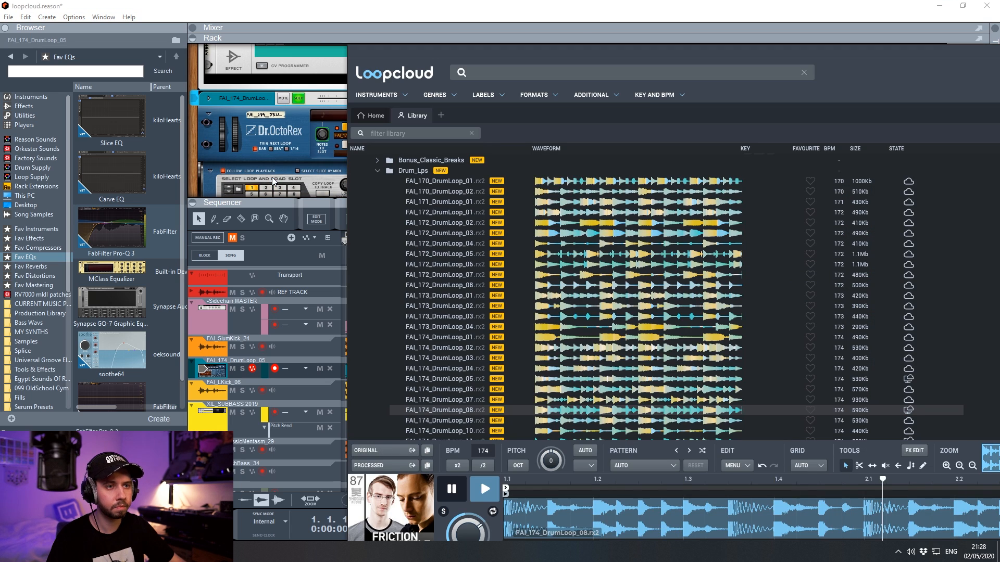
Swap the Dr. OctoRex loop and its sequencer clip for FAI_174_DrumLoop_08, and lower the track's level during playback.
{"action": "left_click", "coordinate": [268, 135]}
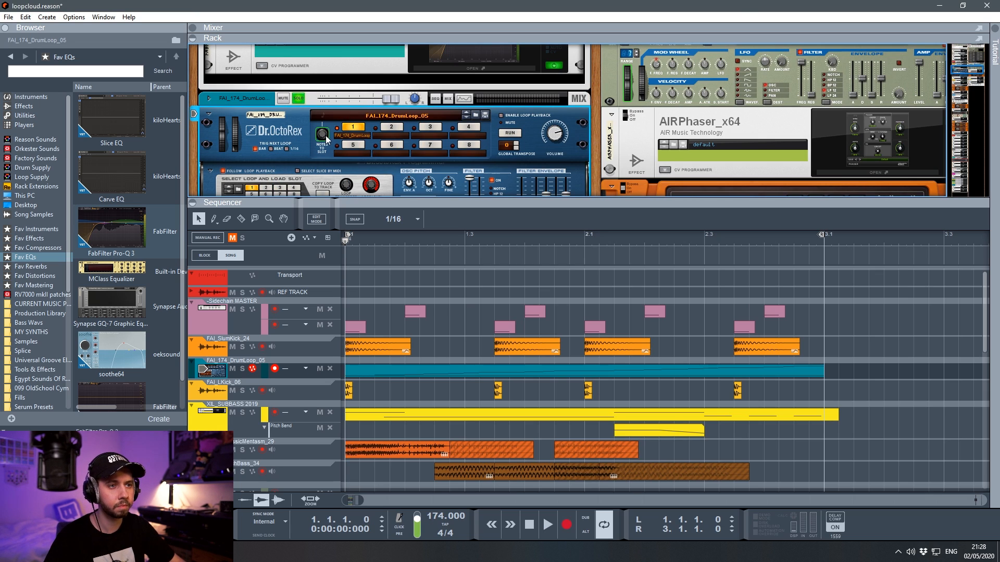
{"action": "left_click", "coordinate": [396, 373]}
{"action": "key", "text": "Delete"}
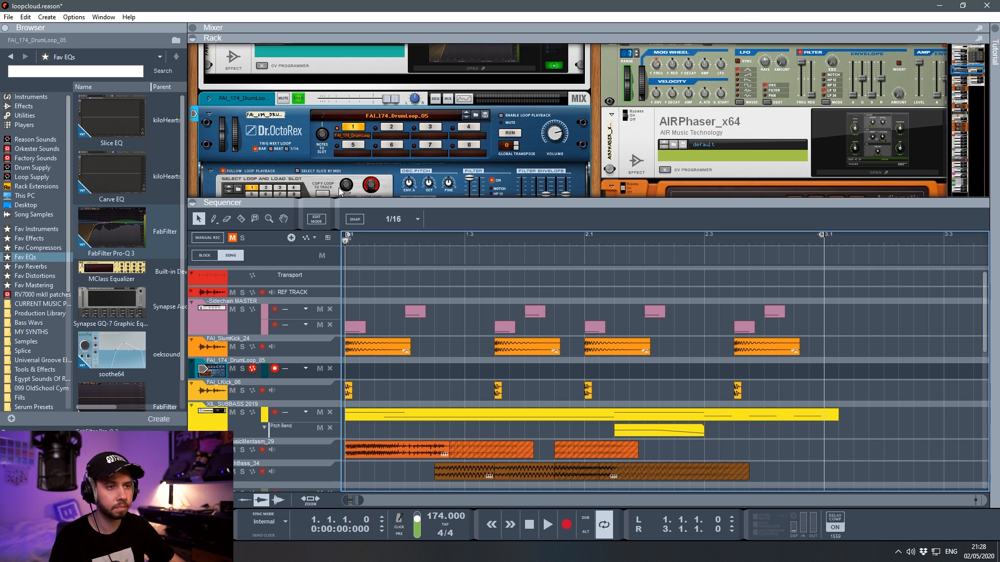
{"action": "left_click", "coordinate": [322, 193]}
{"action": "left_click", "coordinate": [454, 291]}
{"action": "key", "text": "space"}
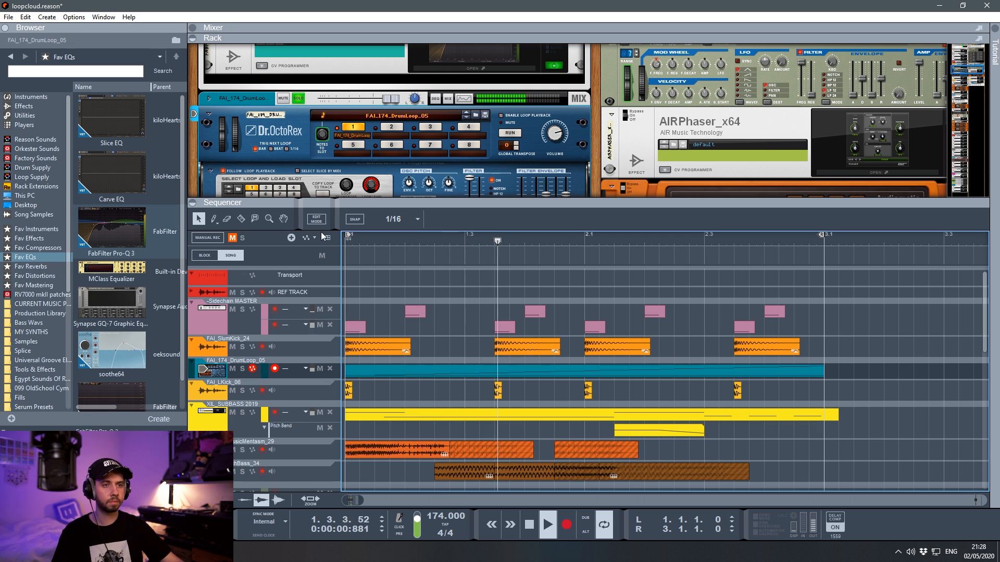
{"action": "left_click_drag", "start_coordinate": [390, 98], "coordinate": [374, 99]}
Insert a Joey Sturgis Tones Gain Reduction compressor after the drum loop's Pro-Q 3 and unsolo the track.
{"action": "scroll", "coordinate": [374, 99], "scroll_direction": "down", "scroll_amount": 5}
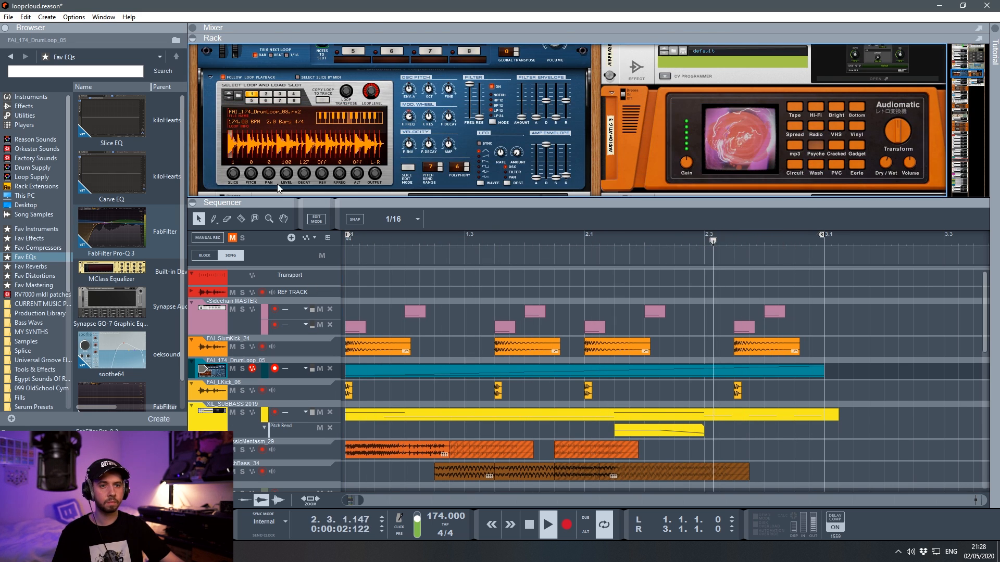
{"action": "left_click", "coordinate": [43, 275]}
{"action": "left_click", "coordinate": [42, 248]}
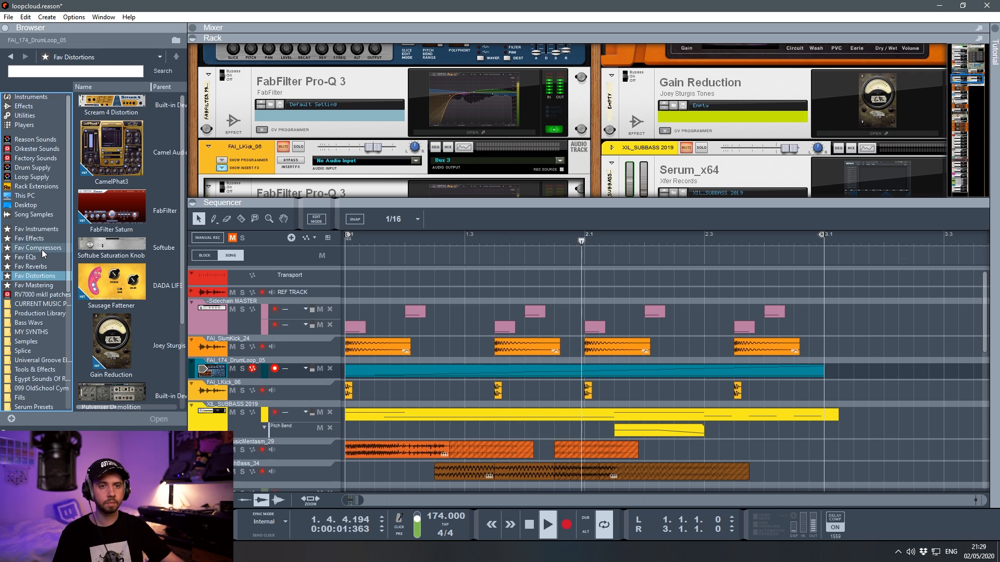
{"action": "left_click_drag", "start_coordinate": [120, 148], "coordinate": [305, 132]}
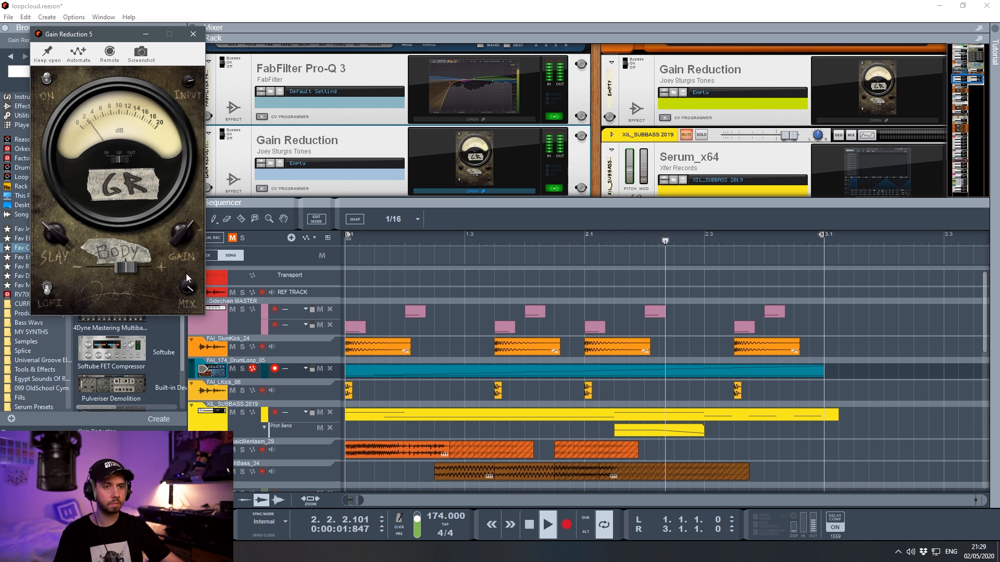
{"action": "left_click", "coordinate": [192, 34]}
{"action": "scroll", "coordinate": [295, 133], "scroll_direction": "down", "scroll_amount": 3}
{"action": "left_click", "coordinate": [300, 86]}
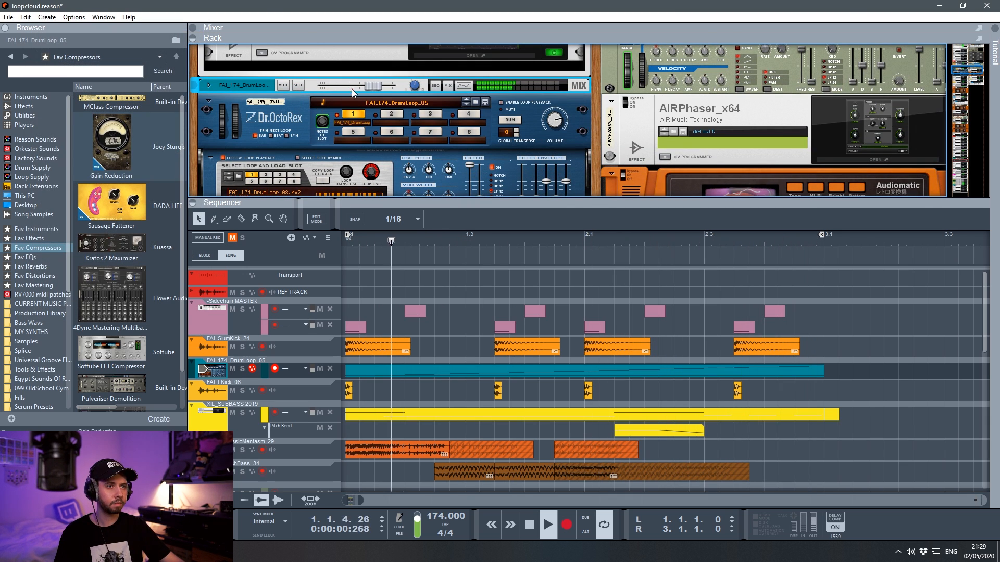
Lower the FAI_174_DrumLoop_05 track's level slightly while the loop plays.
{"action": "left_click_drag", "start_coordinate": [374, 86], "coordinate": [370, 89]}
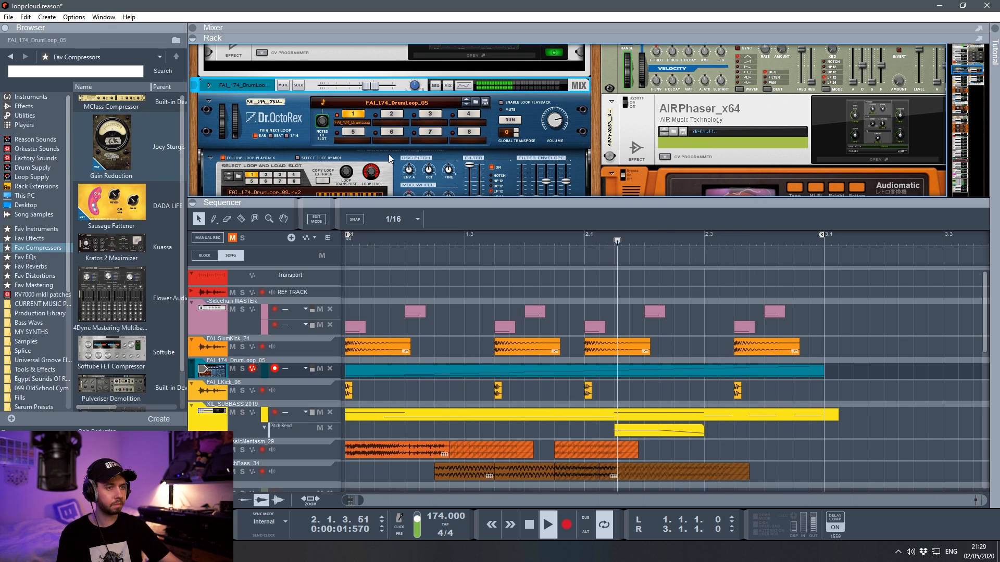
{"action": "scroll", "coordinate": [434, 292], "scroll_direction": "down", "scroll_amount": 5}
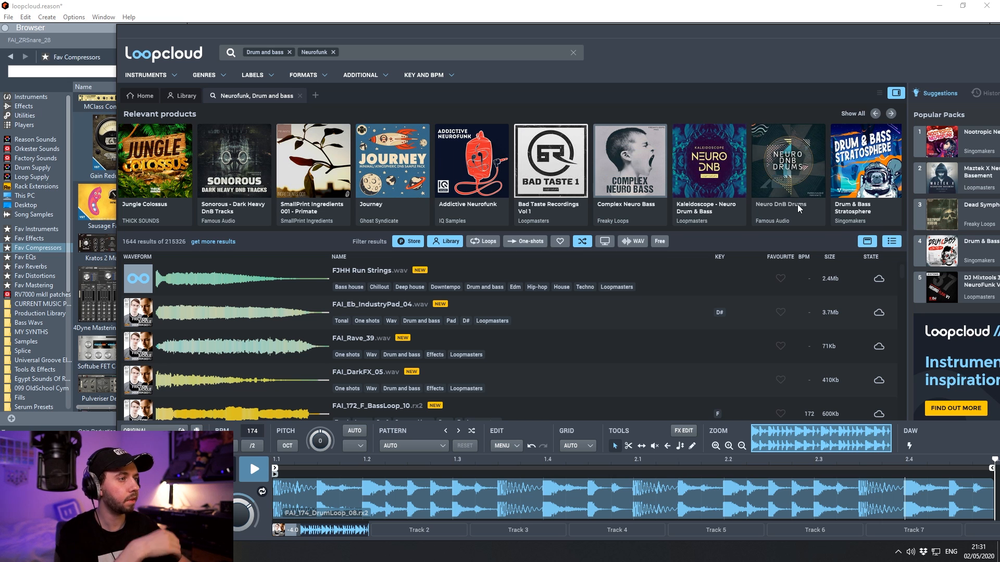
Open the Neuro DnB Drums pack in Loopcloud and audition its snare one-shots, including ND_Snare_Bud_FA and ND_Snare_Conor_FA.
{"action": "left_click", "coordinate": [642, 191]}
{"action": "scroll", "coordinate": [410, 251], "scroll_direction": "down", "scroll_amount": 9}
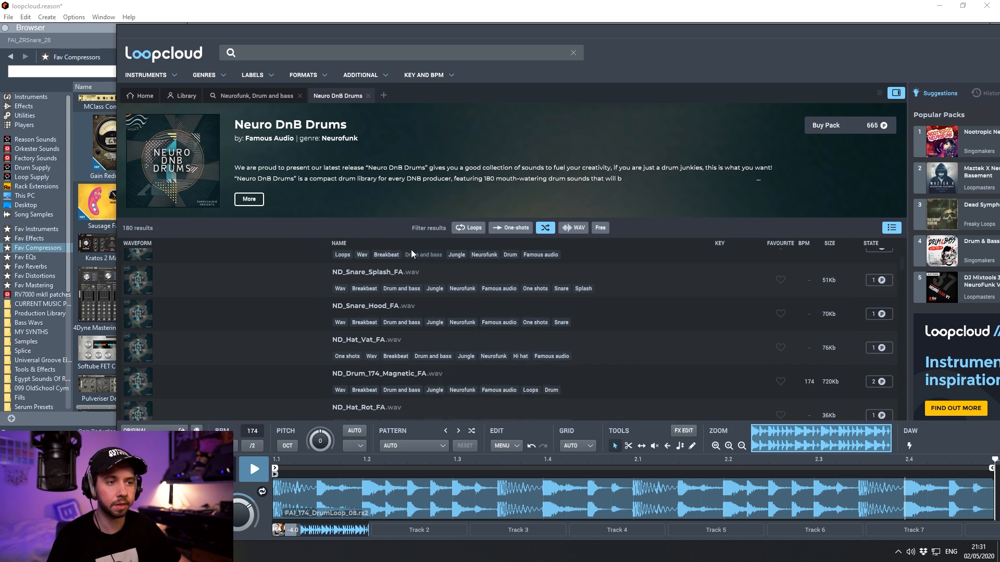
{"action": "scroll", "coordinate": [394, 279], "scroll_direction": "up", "scroll_amount": 15}
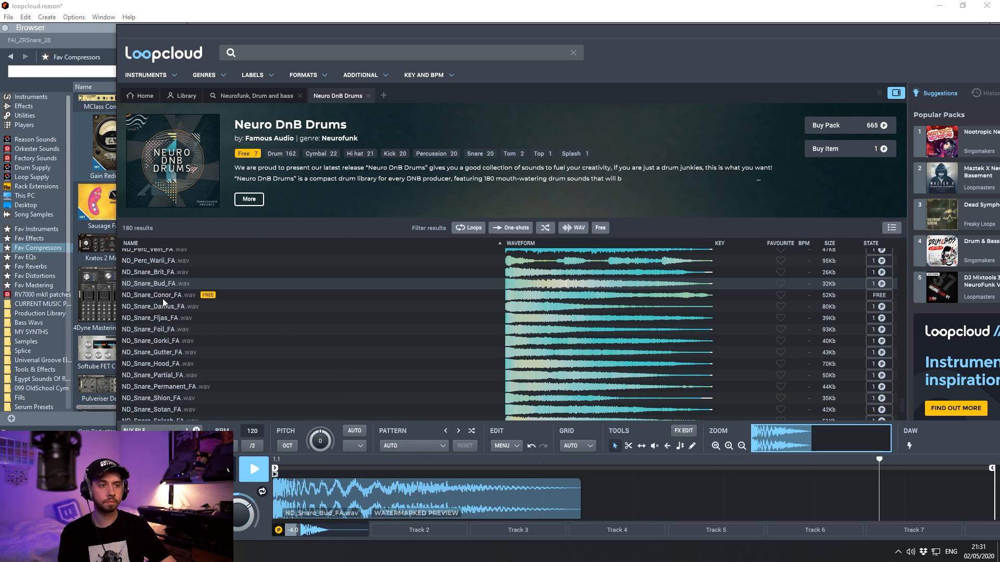
{"action": "key", "text": "Down"}
{"action": "key", "text": "Down"}
{"action": "key", "text": "Down"}
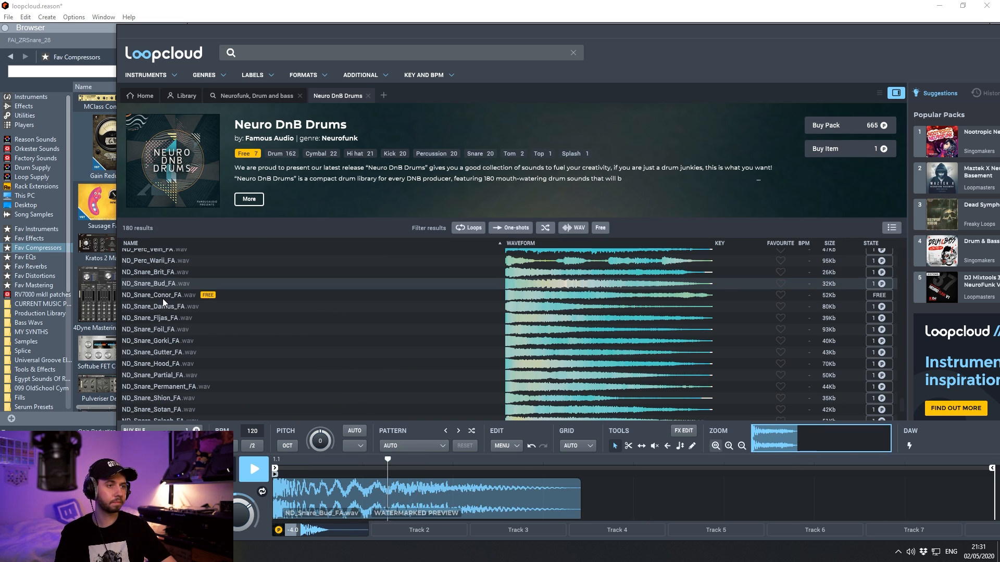
{"action": "key", "text": "Up"}
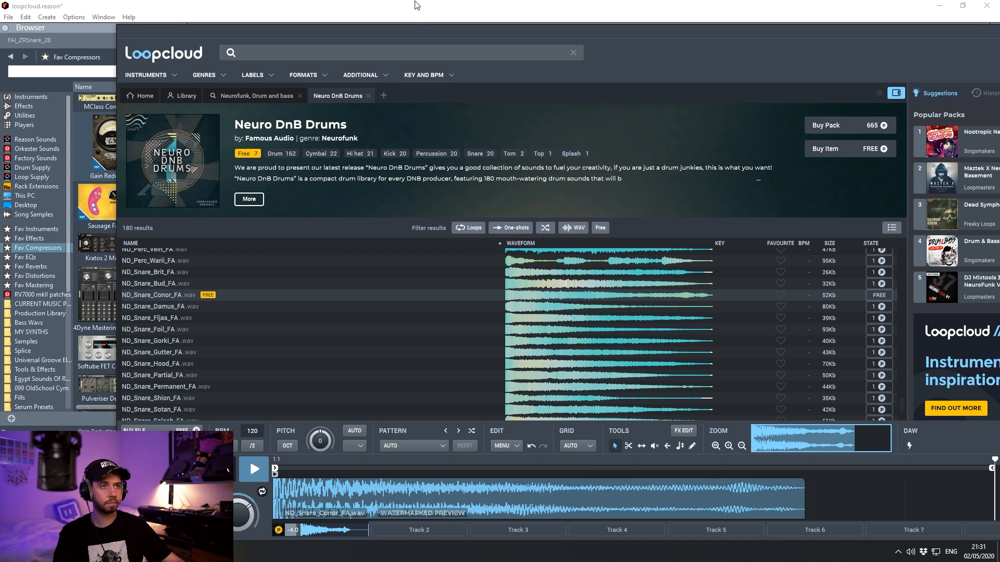
Get the free ND_Snare_Conor_FA.wav sample and bring it into the Reason sequencer on a new audio track.
{"action": "left_click_drag", "start_coordinate": [422, 25], "coordinate": [678, 37]}
{"action": "left_click_drag", "start_coordinate": [408, 307], "coordinate": [248, 386]}
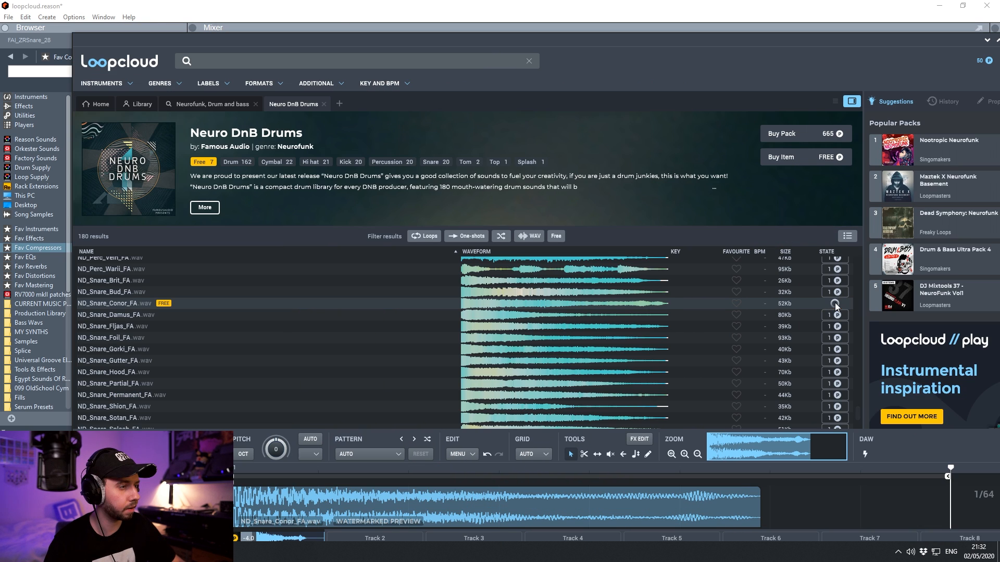
{"action": "left_click", "coordinate": [835, 303]}
{"action": "left_click_drag", "start_coordinate": [440, 48], "coordinate": [700, 49]}
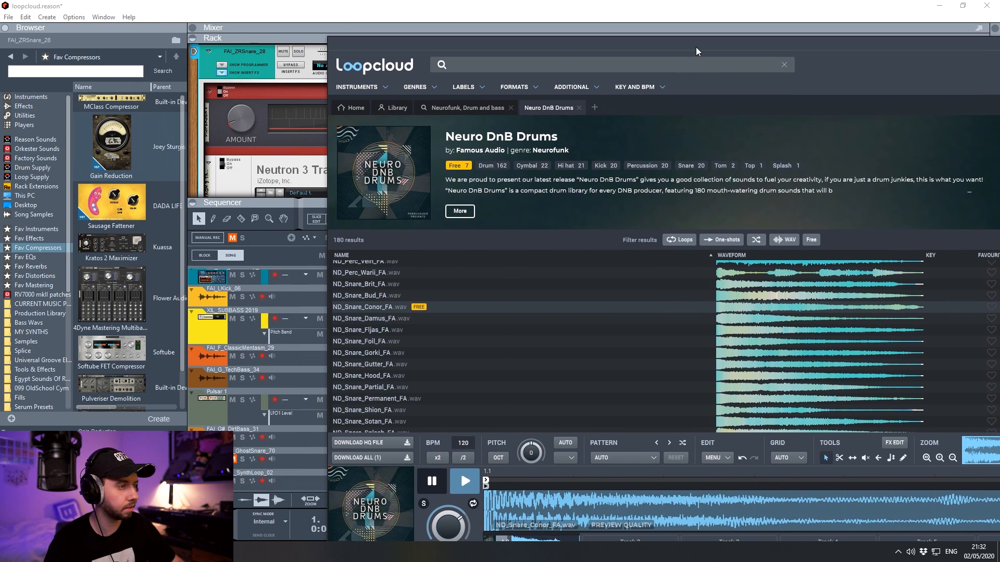
{"action": "left_click_drag", "start_coordinate": [430, 308], "coordinate": [233, 339]}
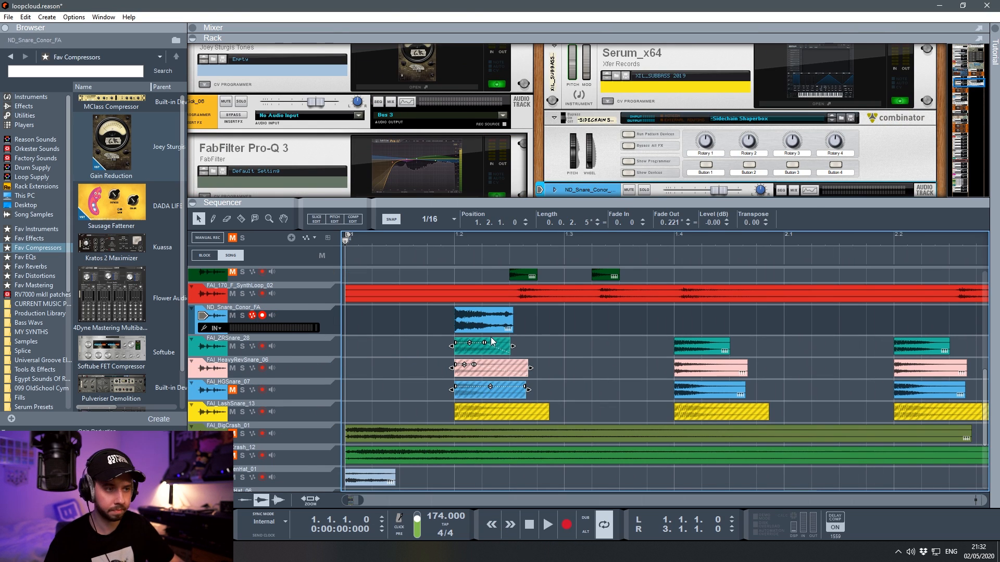
Align the ND_Snare_Conor_FA clip with the other snares at 1.2, copy it to the remaining snare hits and start playback.
{"action": "key", "text": "Right"}
{"action": "left_click_drag", "start_coordinate": [486, 330], "coordinate": [707, 330]}
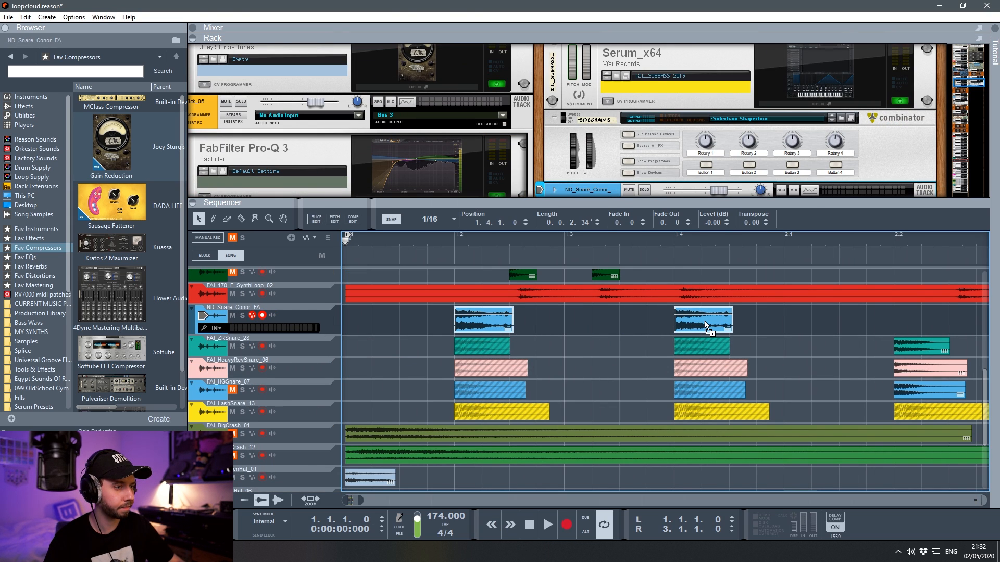
{"action": "key", "text": "space"}
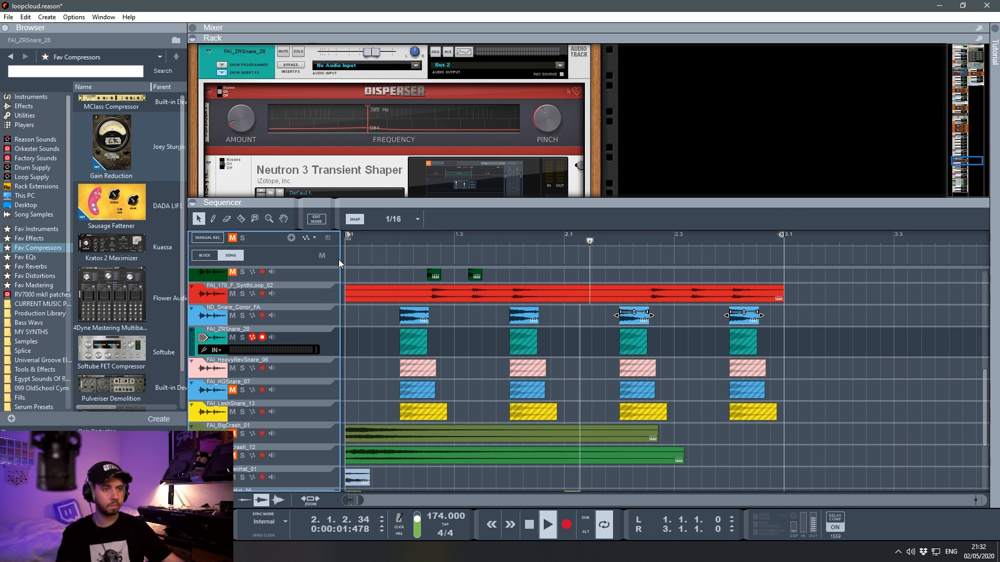
Copy Disperser, Neutron 3 Transient Shaper and Neutron 3 Compressor from the FAI_ZRSnare_28 track to the ND_Snare_Conor_FA track and play the result.
{"action": "left_click_drag", "start_coordinate": [367, 202], "coordinate": [369, 289]}
{"action": "left_click", "coordinate": [376, 174]}
{"action": "key", "text": "space"}
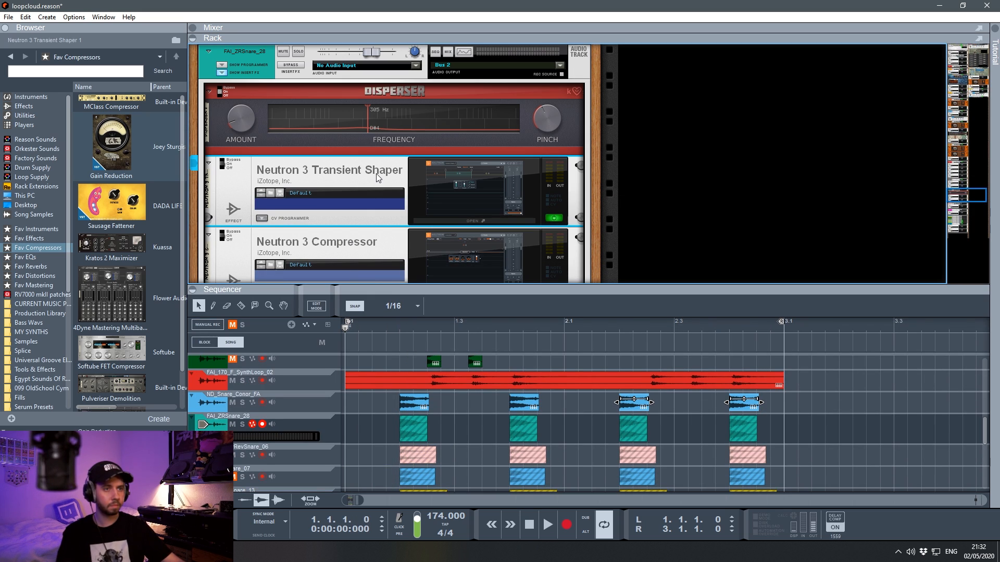
{"action": "scroll", "coordinate": [552, 98], "scroll_direction": "down", "scroll_amount": 1}
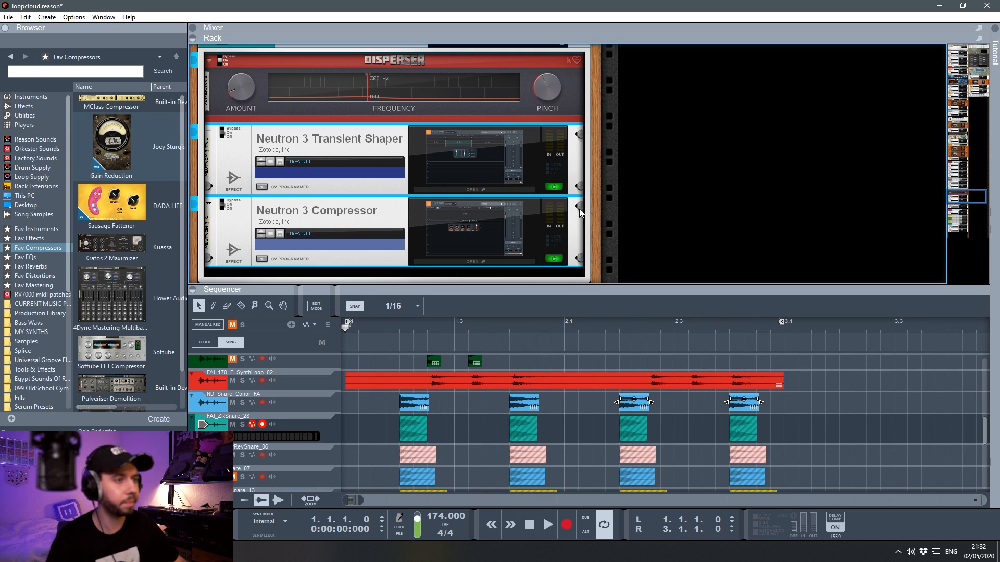
{"action": "scroll", "coordinate": [575, 198], "scroll_direction": "up", "scroll_amount": 3}
{"action": "right_click", "coordinate": [570, 184]}
{"action": "left_click", "coordinate": [587, 204]}
{"action": "key", "text": "space"}
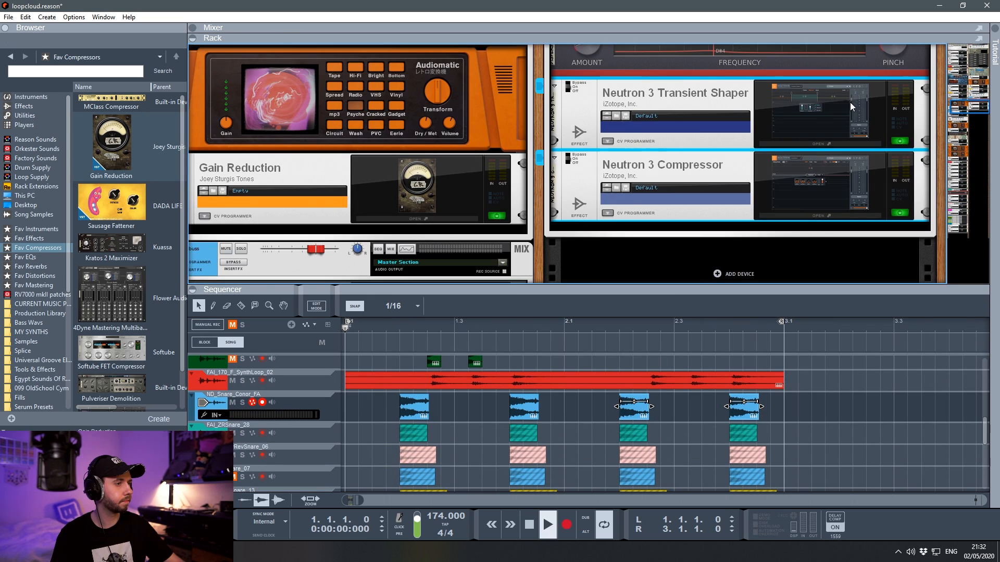
Lower the ND_Snare_Conor_FA track's level slightly and select all of its snare clips.
{"action": "scroll", "coordinate": [788, 168], "scroll_direction": "up", "scroll_amount": 1}
{"action": "scroll", "coordinate": [757, 182], "scroll_direction": "up", "scroll_amount": 2}
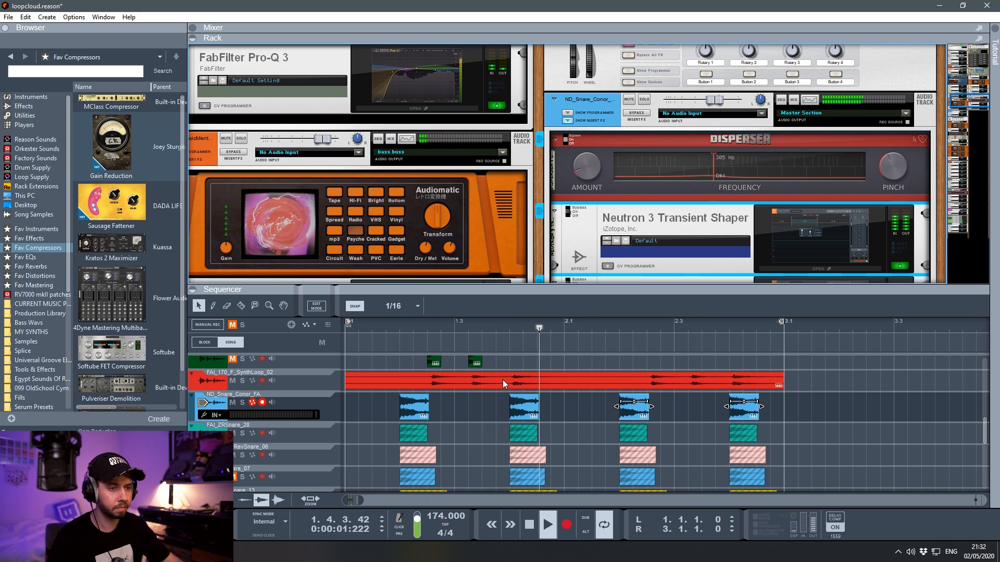
{"action": "left_click_drag", "start_coordinate": [802, 410], "coordinate": [408, 410]}
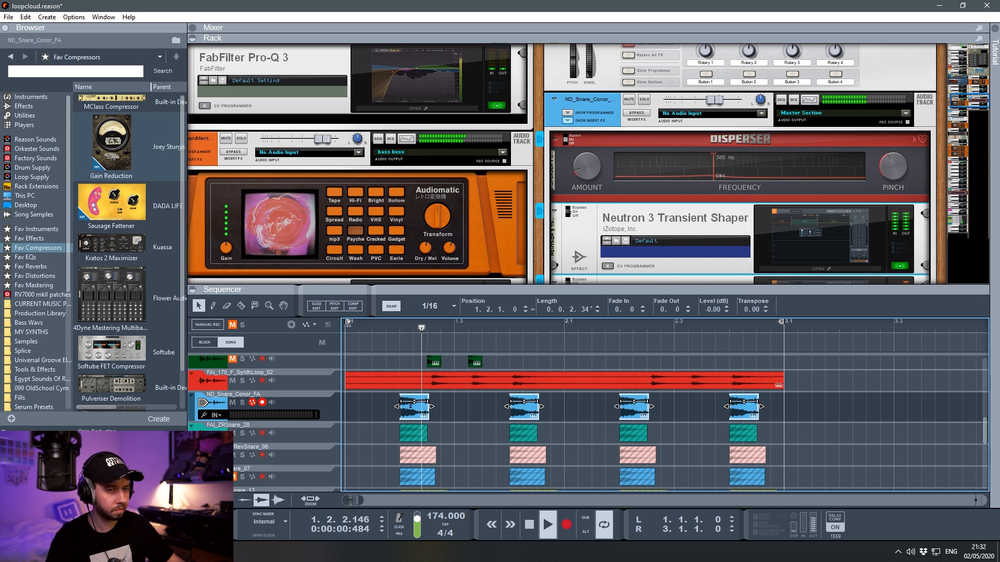
{"action": "scroll", "coordinate": [639, 140], "scroll_direction": "down", "scroll_amount": 3}
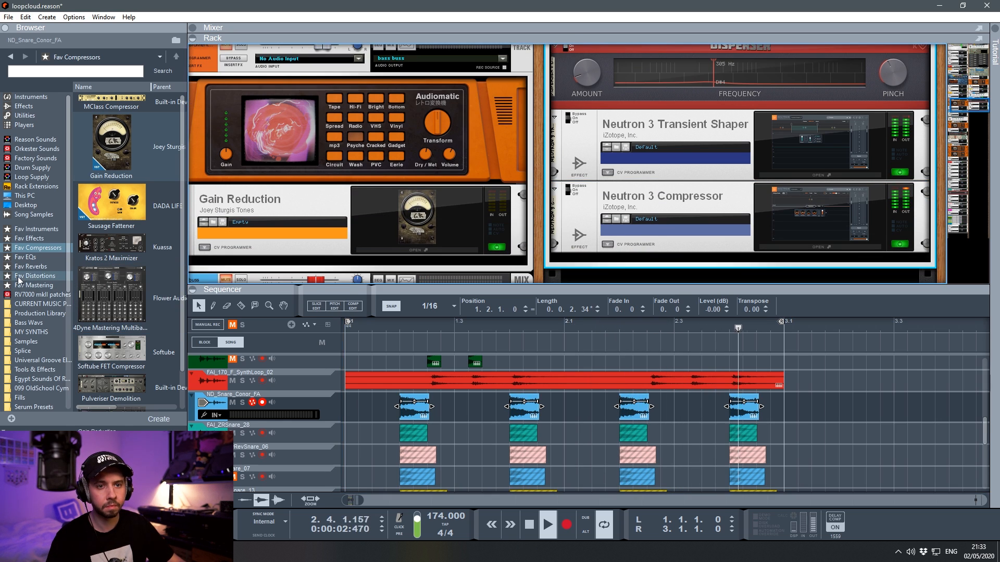
Add a ValhallaRoom reverb after the Neutron 3 Compressor on the ND_Snare_Conor_FA track and set its mix to about 10%.
{"action": "left_click", "coordinate": [29, 266]}
{"action": "key", "text": "space"}
{"action": "left_click_drag", "start_coordinate": [111, 117], "coordinate": [810, 251]}
{"action": "key", "text": "space"}
{"action": "left_click_drag", "start_coordinate": [55, 215], "coordinate": [55, 228]}
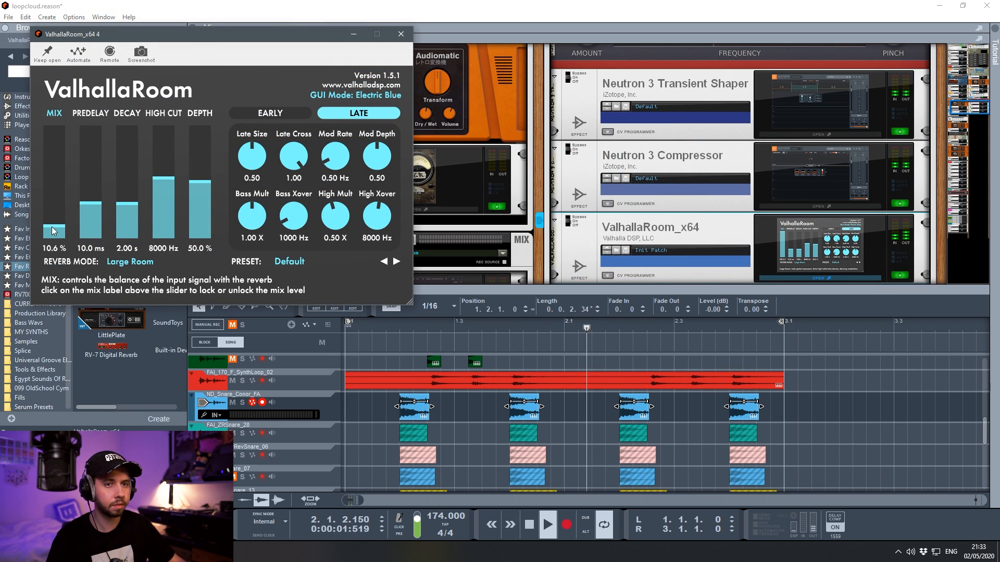
Load the GateDrumRoom preset in ValhallaRoom, reduce its mix and bass multiplier, and close the plugin window.
{"action": "left_click", "coordinate": [290, 262]}
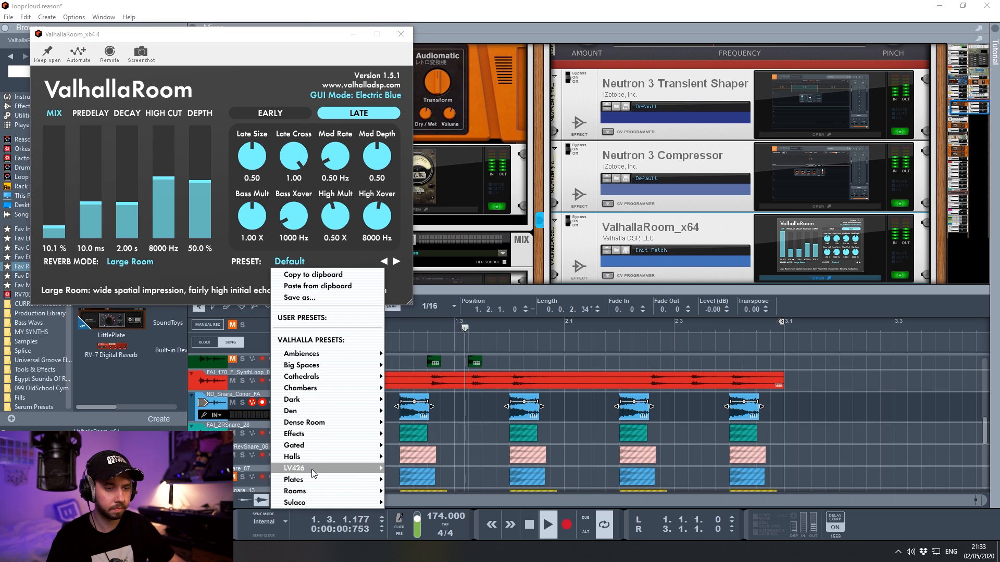
{"action": "mouse_move", "coordinate": [313, 491]}
{"action": "left_click", "coordinate": [427, 376]}
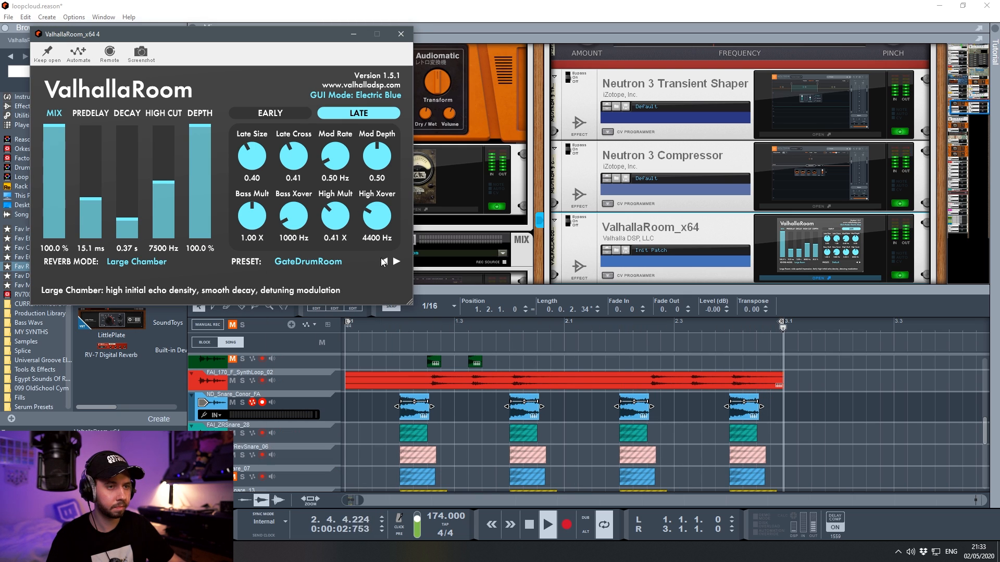
{"action": "left_click_drag", "start_coordinate": [57, 226], "coordinate": [61, 237]}
{"action": "left_click_drag", "start_coordinate": [252, 215], "coordinate": [251, 247]}
{"action": "left_click", "coordinate": [402, 34]}
Unsolo the ND_Snare_Conor_FA track, listen to the snare in the full mix and stop playback.
{"action": "scroll", "coordinate": [670, 141], "scroll_direction": "up", "scroll_amount": 4}
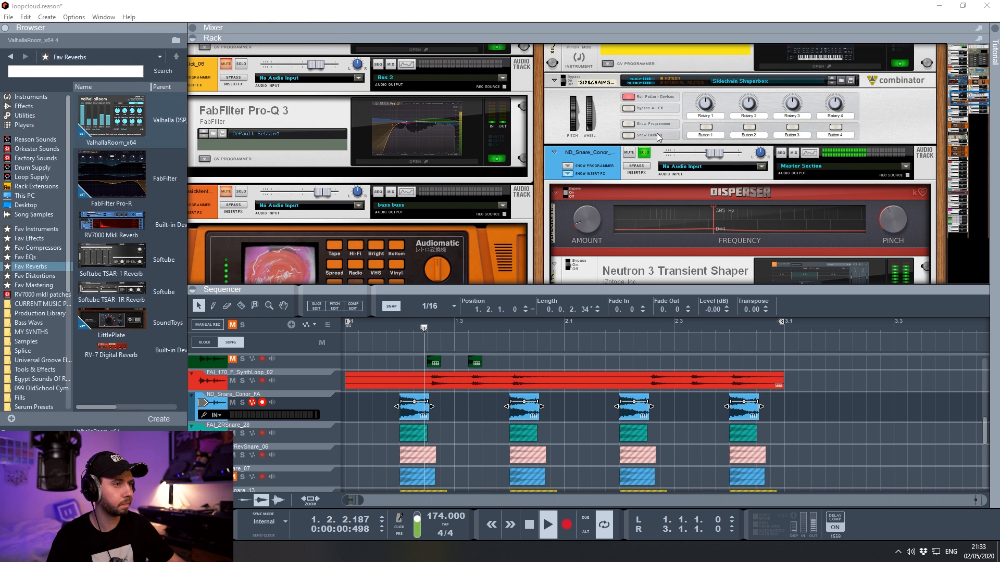
{"action": "left_click", "coordinate": [646, 156]}
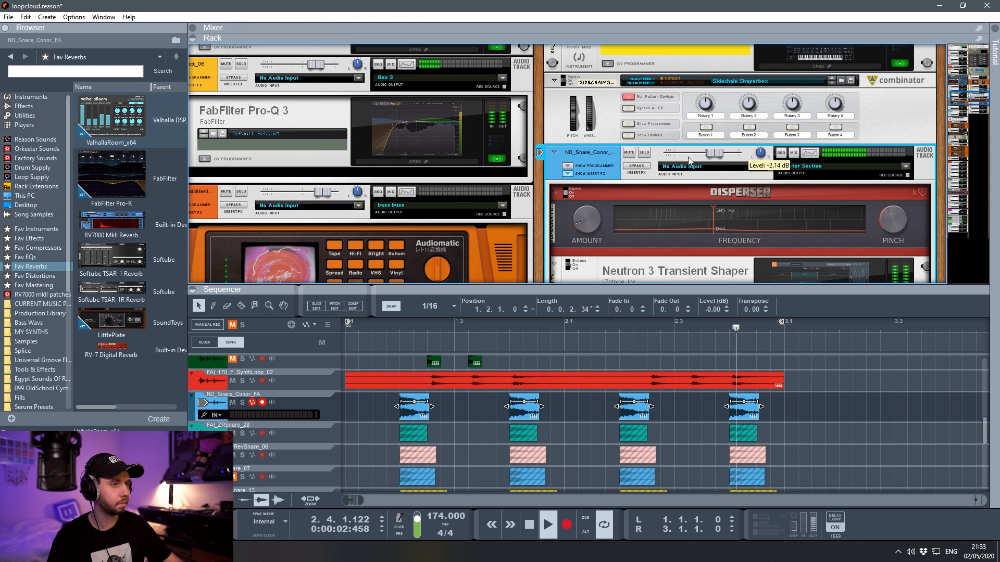
{"action": "scroll", "coordinate": [675, 163], "scroll_direction": "down", "scroll_amount": 6}
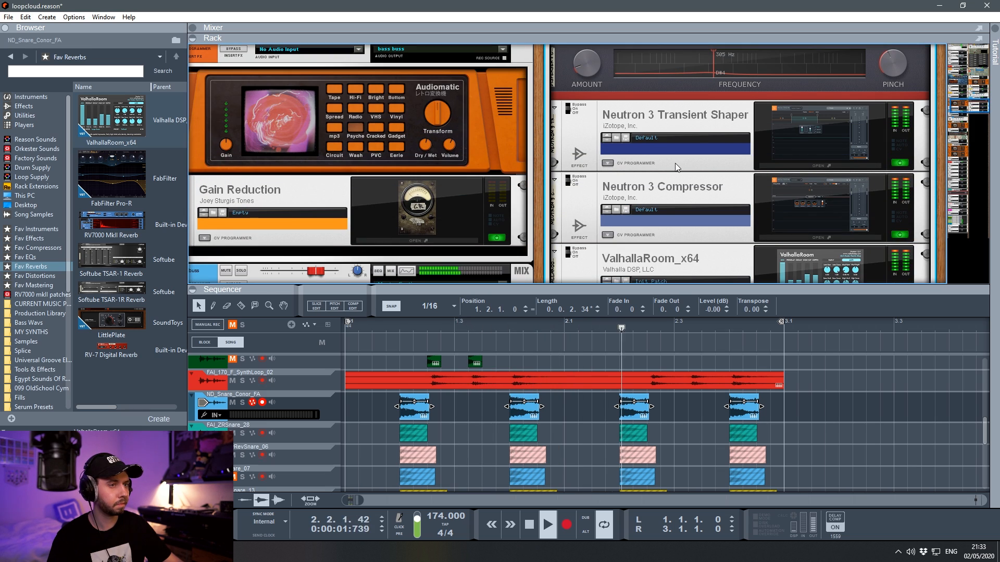
{"action": "key", "text": "space"}
Switch to Loopcloud and audition ND_Snare_Damus_FA and the BAD1_172_Hats loops in the Bad Taste Recordings Vol 1 pack.
{"action": "left_click", "coordinate": [201, 552]}
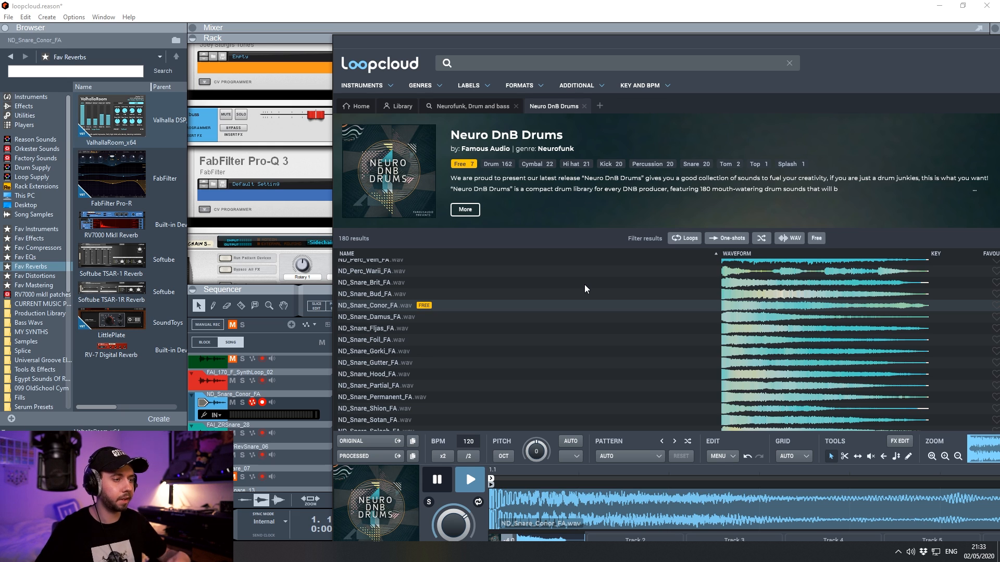
{"action": "left_click", "coordinate": [389, 315]}
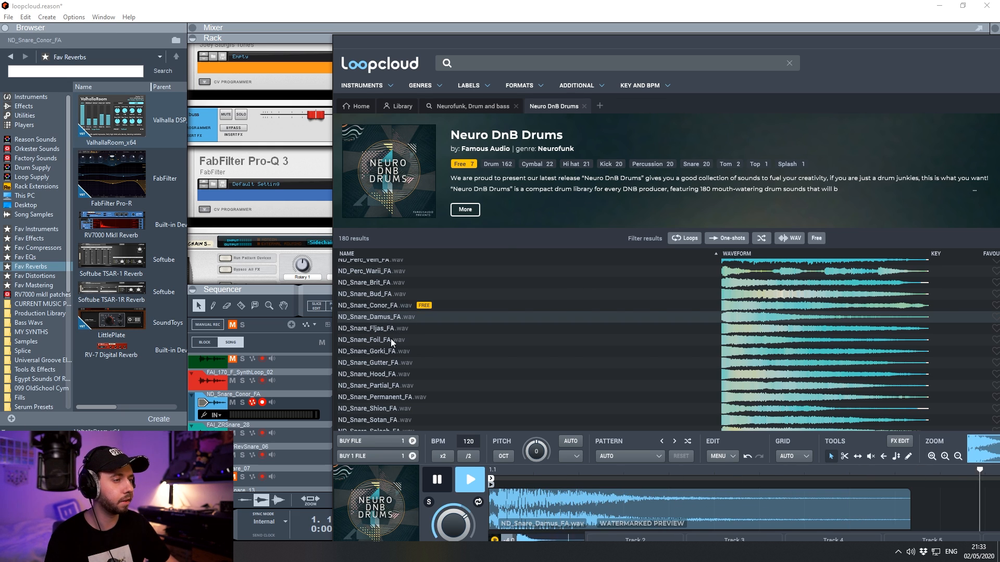
{"action": "left_click", "coordinate": [187, 329]}
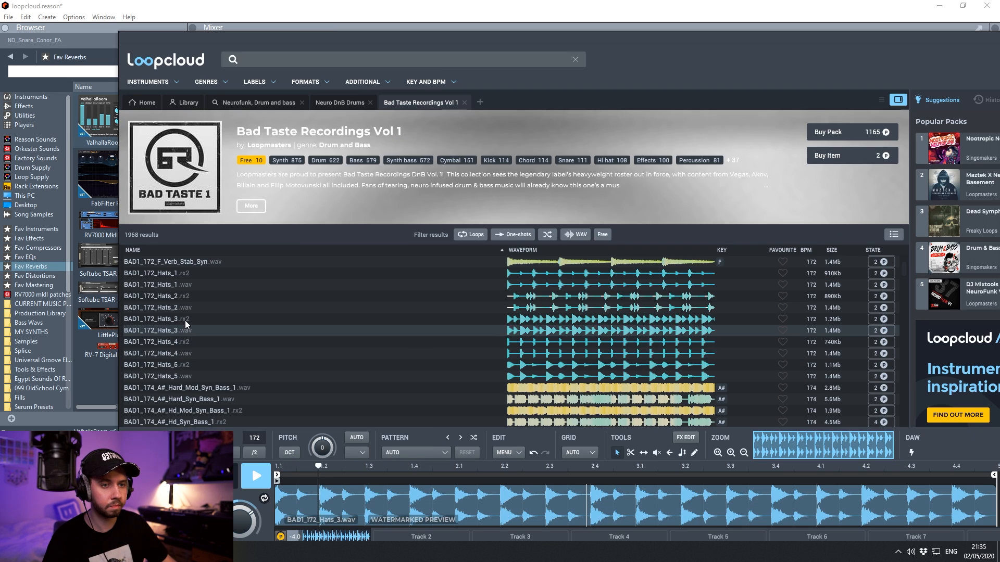
{"action": "left_click", "coordinate": [185, 321]}
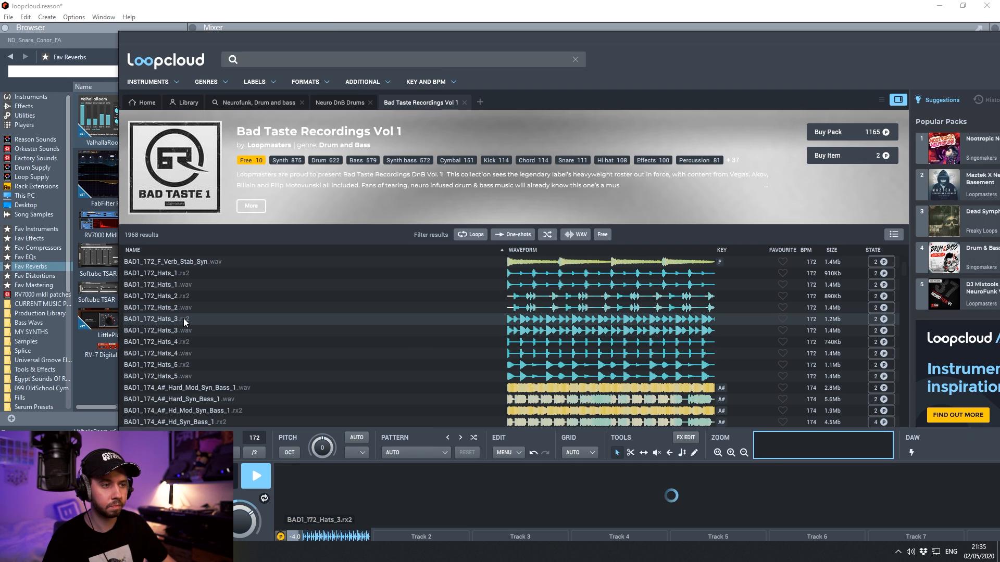
{"action": "left_click", "coordinate": [183, 309]}
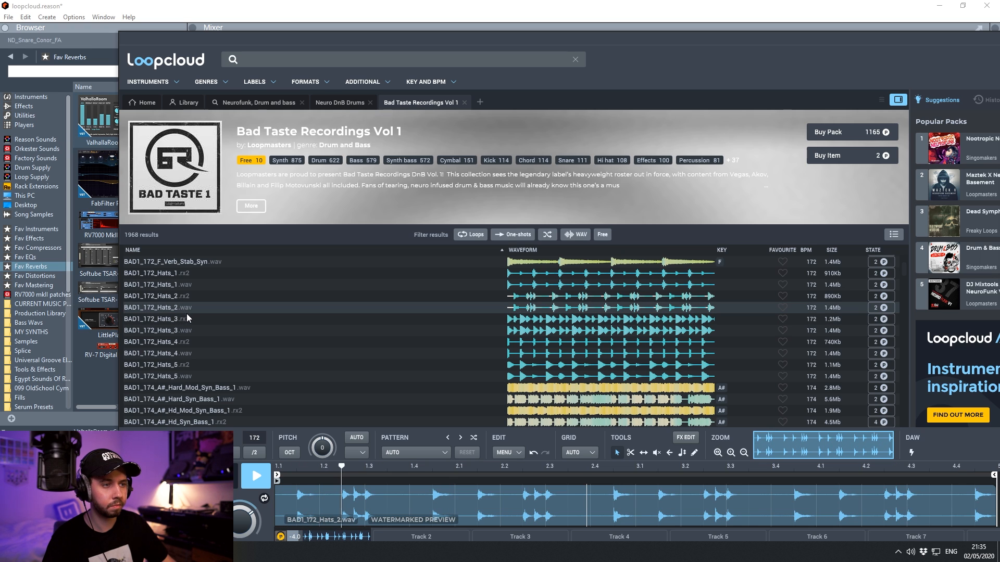
{"action": "left_click", "coordinate": [188, 296]}
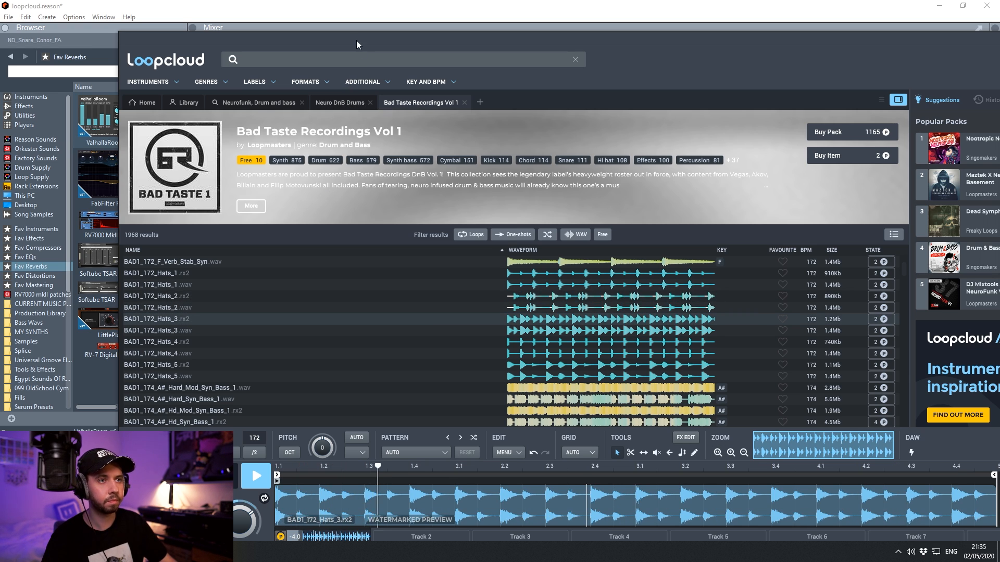
Try to bring BAD1_172_Hats_3.rx2 into Reason and buy the loop in Loopcloud.
{"action": "left_click_drag", "start_coordinate": [356, 39], "coordinate": [605, 5]}
{"action": "left_click_drag", "start_coordinate": [415, 292], "coordinate": [479, 327]}
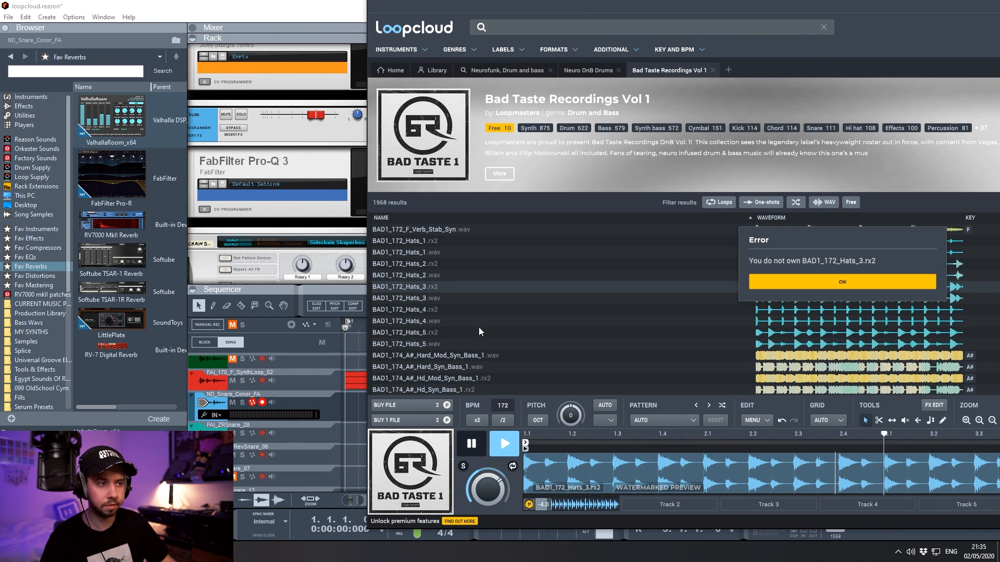
{"action": "left_click", "coordinate": [815, 280]}
{"action": "right_click", "coordinate": [443, 287]}
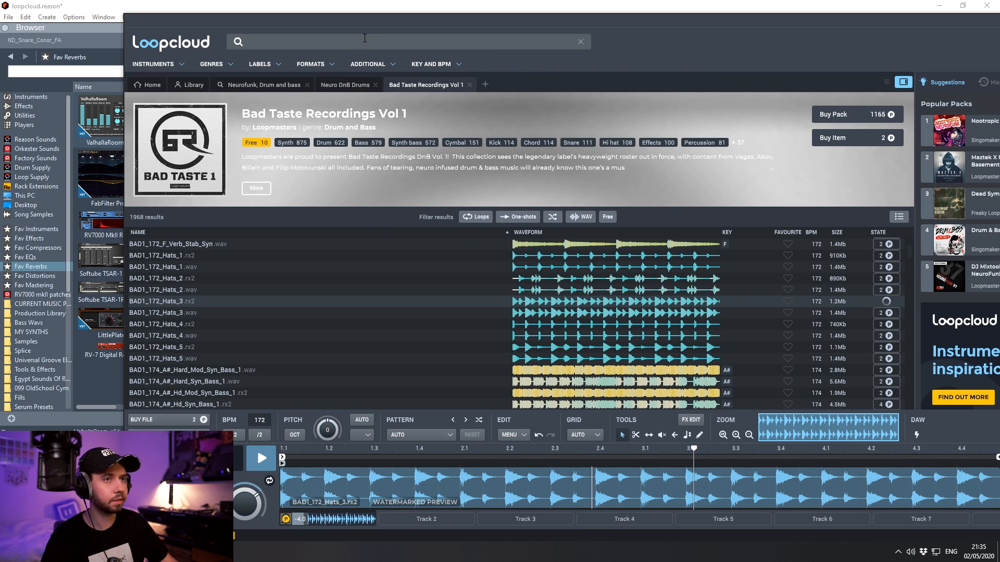
Load BAD1_172_Hats_3.rx2 from Loopcloud into a new Dr. OctoRex in the Reason rack.
{"action": "left_click_drag", "start_coordinate": [382, 22], "coordinate": [641, 7]}
{"action": "left_click_drag", "start_coordinate": [442, 286], "coordinate": [416, 301]}
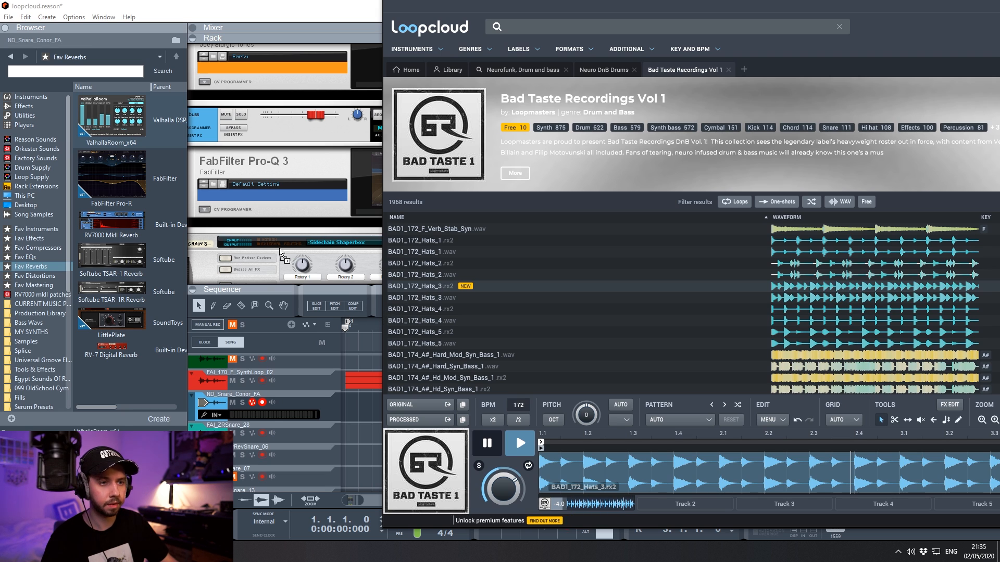
{"action": "left_click_drag", "start_coordinate": [216, 111], "coordinate": [219, 114]}
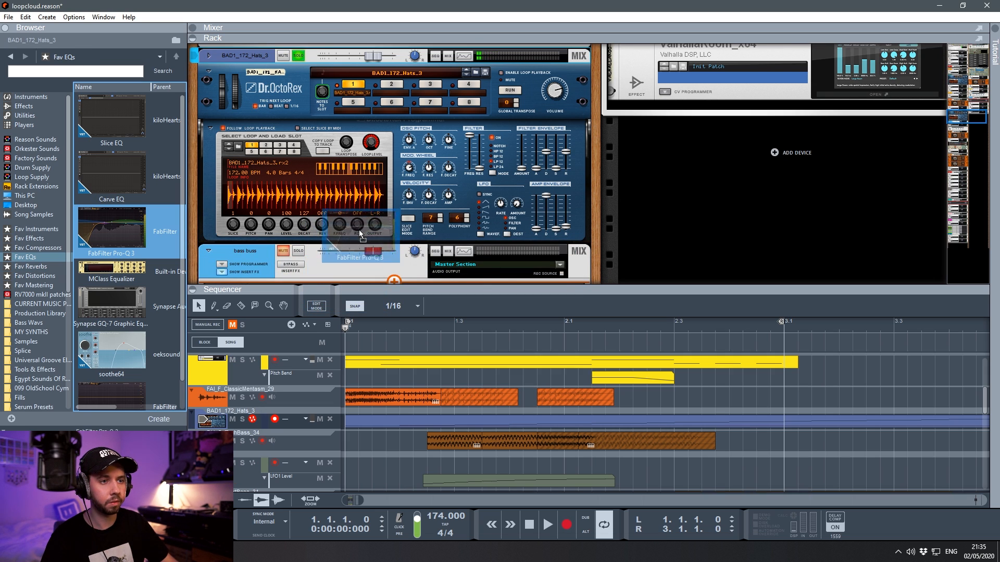
Add a FabFilter Pro-Q 3 to the BAD1_172_Hats_3 track and shape a 12 dB/oct low cut at about 535 Hz.
{"action": "left_click", "coordinate": [470, 235]}
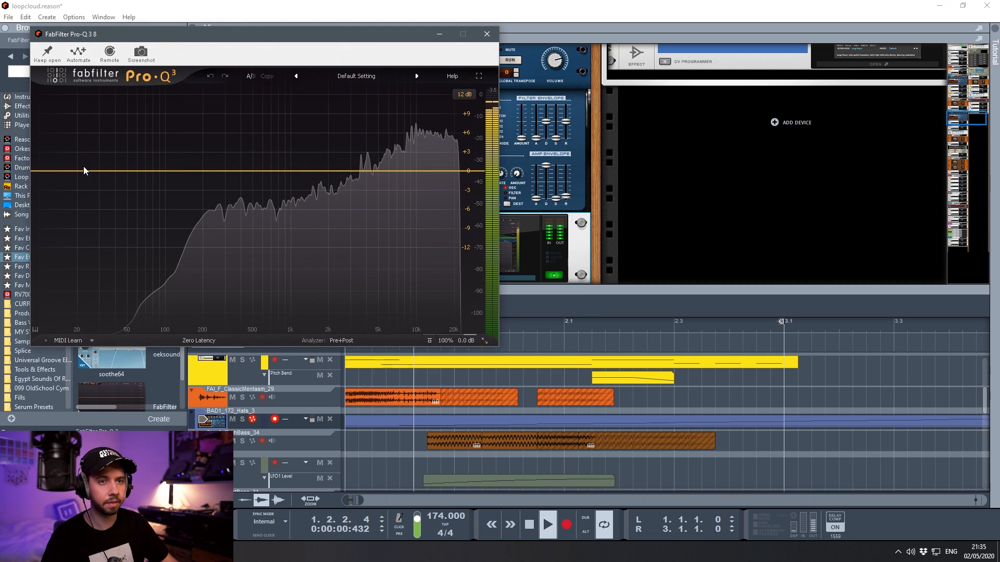
{"action": "left_click", "coordinate": [68, 168]}
{"action": "left_click_drag", "start_coordinate": [67, 167], "coordinate": [256, 176]}
{"action": "key", "text": "space"}
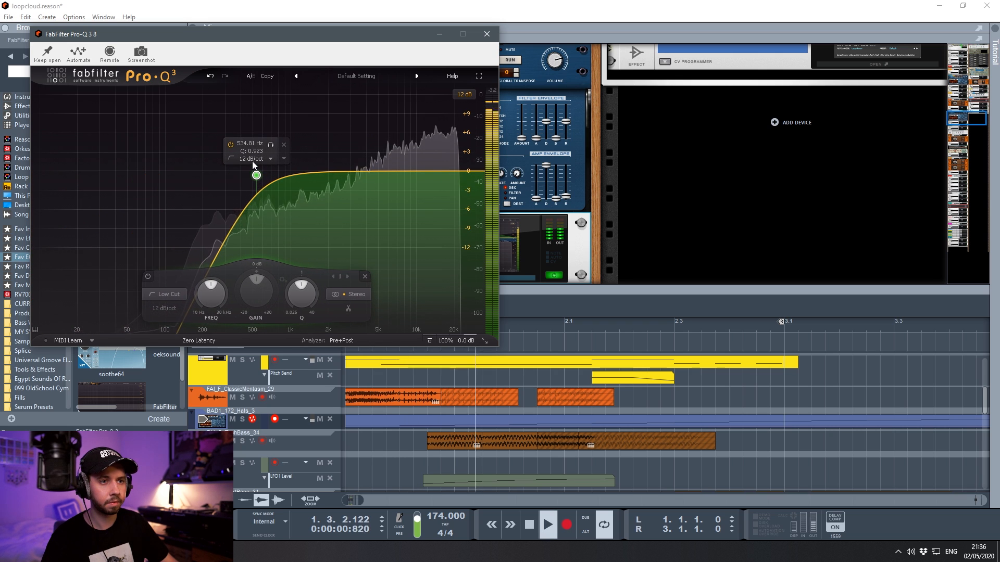
Close the hats EQ, turn off solo on the BAD1_172_Hats_3 channel and play the loop with all tracks.
{"action": "left_click", "coordinate": [253, 160]}
{"action": "left_click", "coordinate": [253, 168]}
{"action": "left_click", "coordinate": [484, 34]}
{"action": "scroll", "coordinate": [363, 124], "scroll_direction": "up", "scroll_amount": 3}
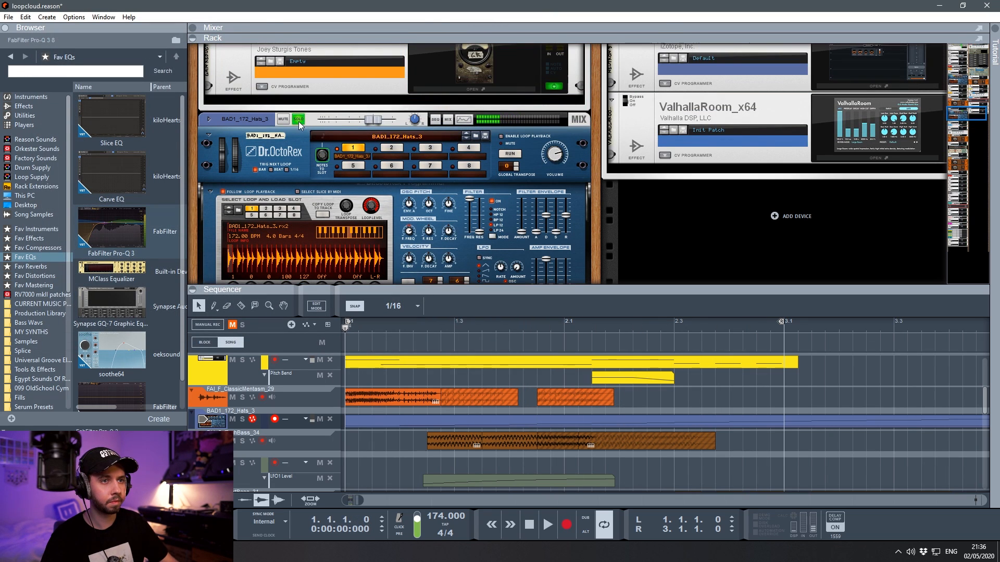
{"action": "mouse_move", "coordinate": [373, 125]}
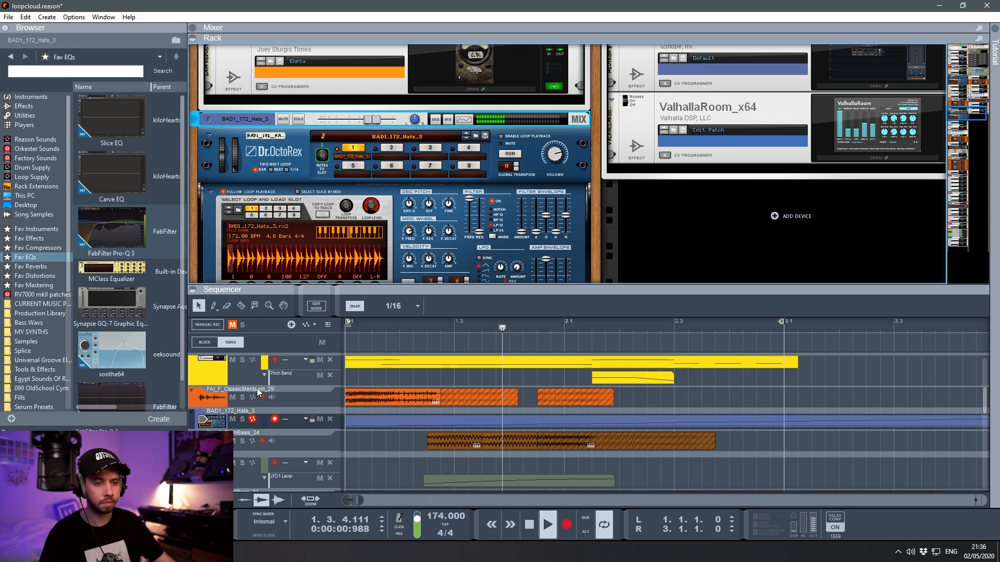
{"action": "key", "text": "space"}
Switch to Loopcloud and audition the ND_Snare one-shots from Wrath up to Shion in the Neuro DnB Drums pack.
{"action": "key", "text": "alt+Tab"}
{"action": "left_click", "coordinate": [604, 70]}
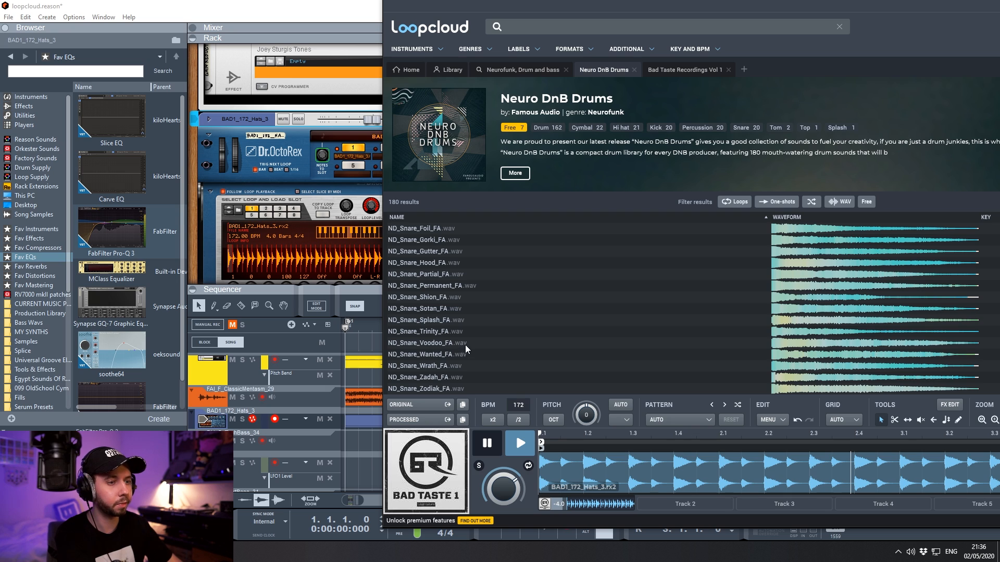
{"action": "left_click", "coordinate": [444, 367]}
{"action": "left_click", "coordinate": [448, 376]}
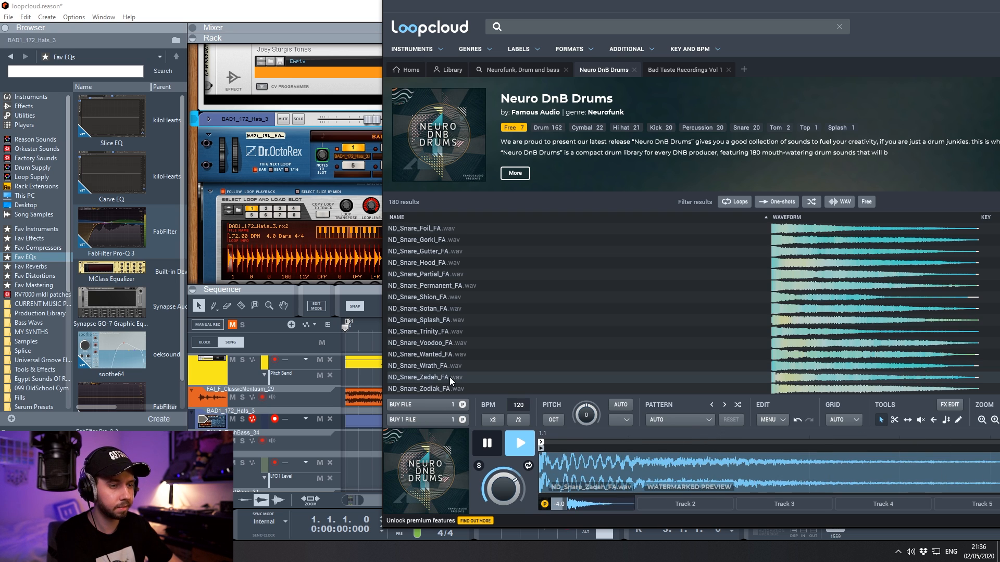
{"action": "left_click", "coordinate": [450, 355]}
{"action": "left_click", "coordinate": [452, 343]}
{"action": "left_click", "coordinate": [455, 331]}
{"action": "left_click", "coordinate": [456, 319]}
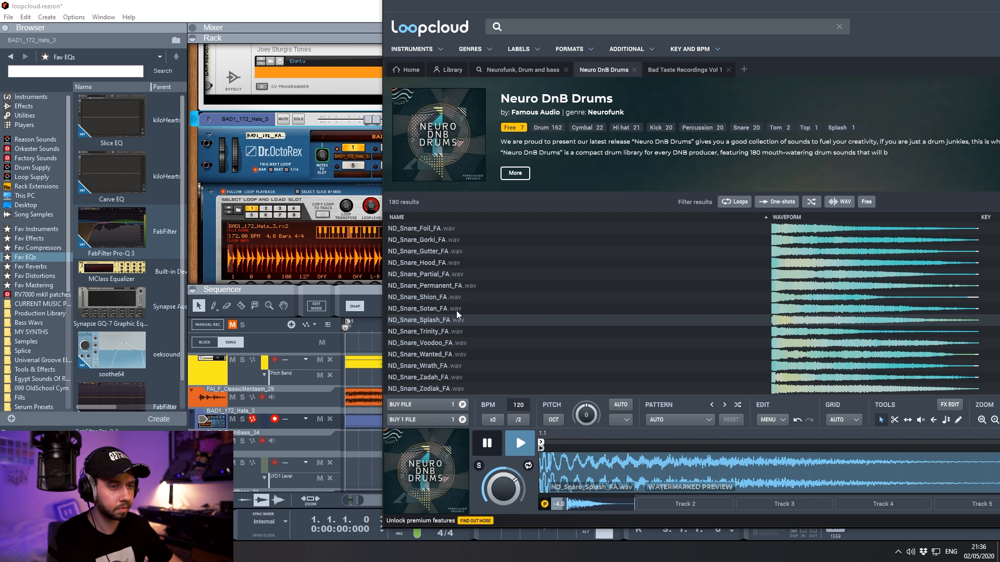
{"action": "left_click", "coordinate": [456, 310]}
{"action": "left_click", "coordinate": [458, 298]}
Buy ND_Snare_Sotan_FA, ND_Snare_Permanent_FA and ND_Snare_Hood_FA in Loopcloud and bring them into Reason as audio tracks.
{"action": "left_click", "coordinate": [451, 310]}
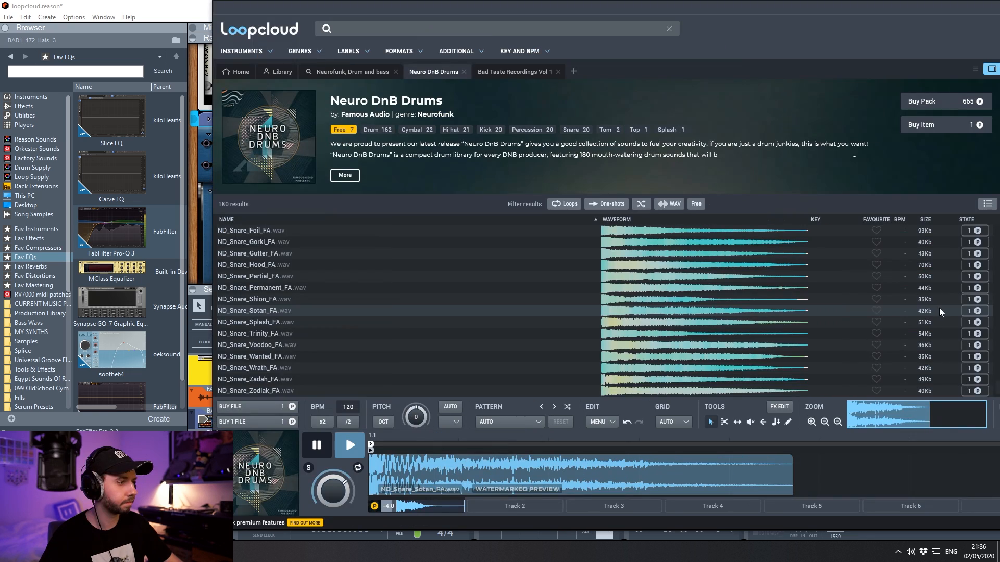
{"action": "left_click_drag", "start_coordinate": [255, 310], "coordinate": [202, 418]}
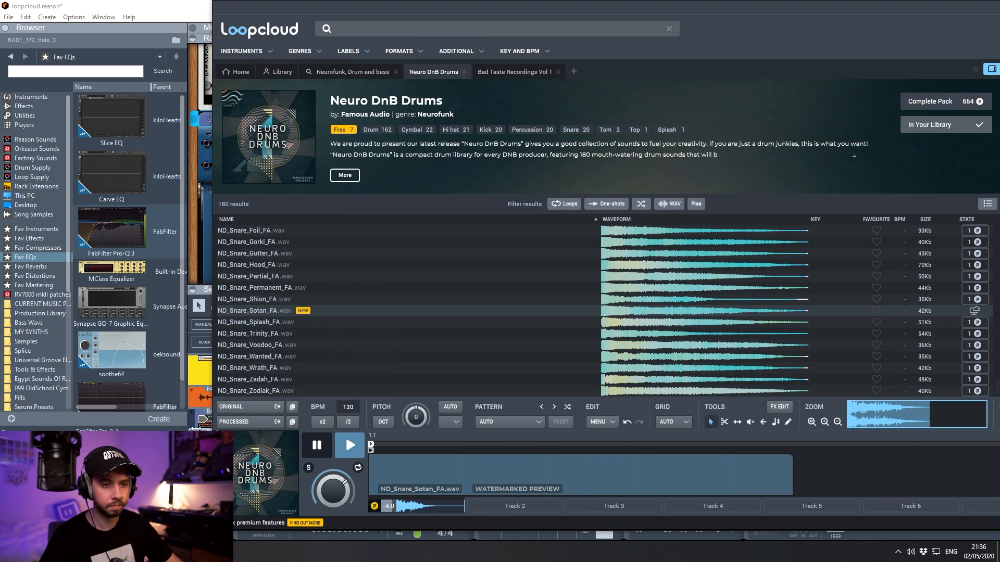
{"action": "left_click", "coordinate": [281, 299]}
{"action": "left_click", "coordinate": [281, 287]}
{"action": "left_click", "coordinate": [286, 277]}
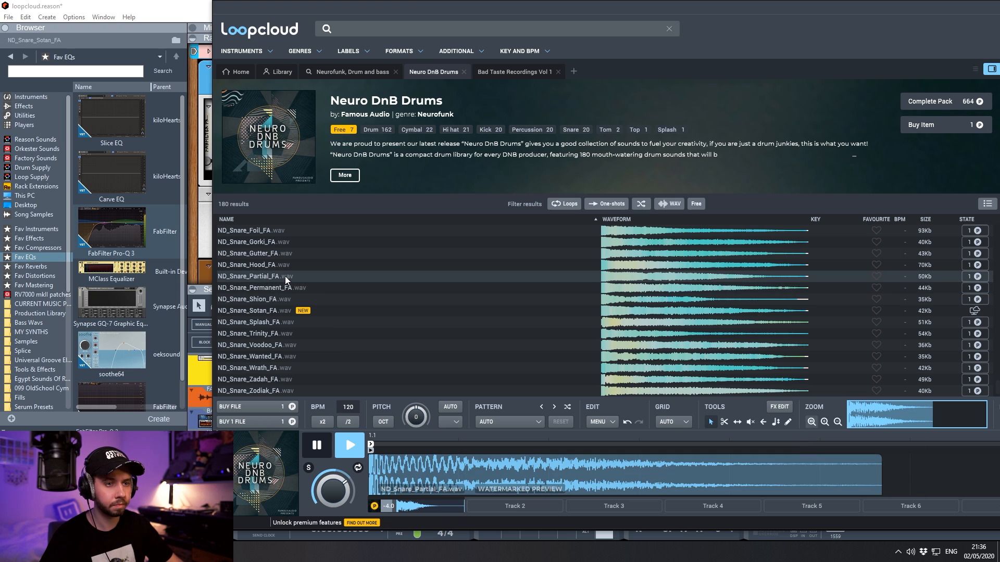
{"action": "left_click", "coordinate": [286, 288]}
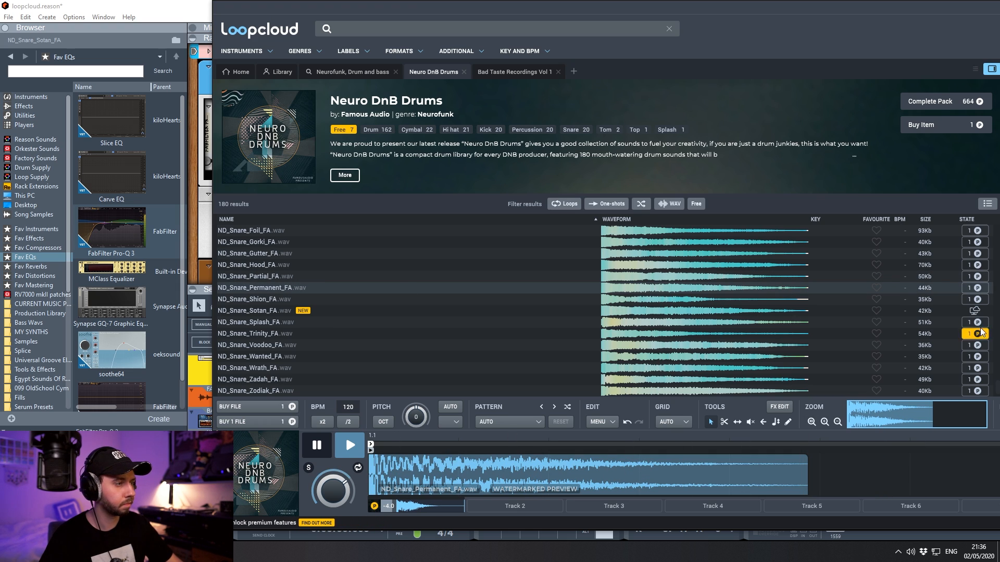
{"action": "left_click_drag", "start_coordinate": [312, 288], "coordinate": [197, 427]}
{"action": "left_click", "coordinate": [271, 279]}
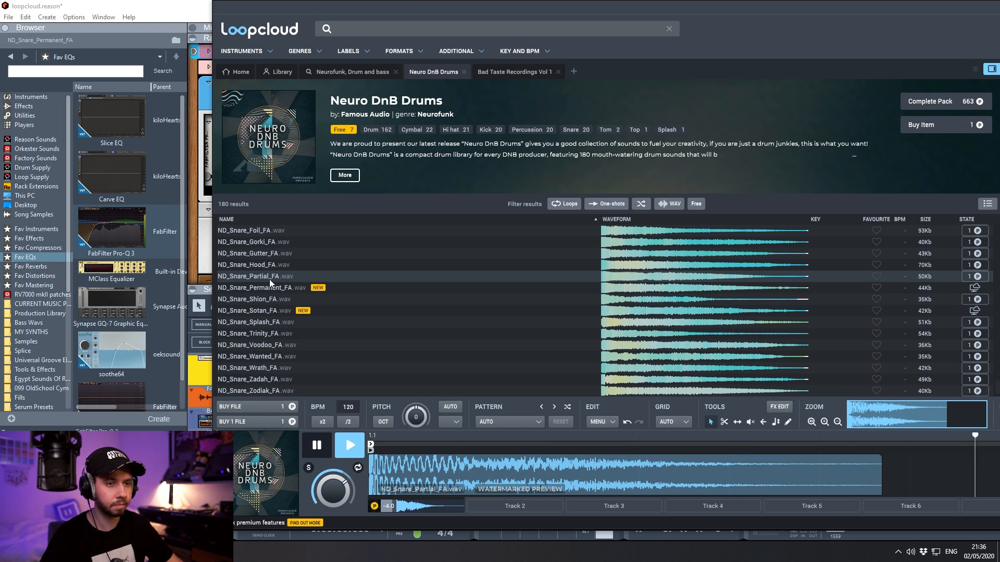
{"action": "left_click", "coordinate": [269, 264]}
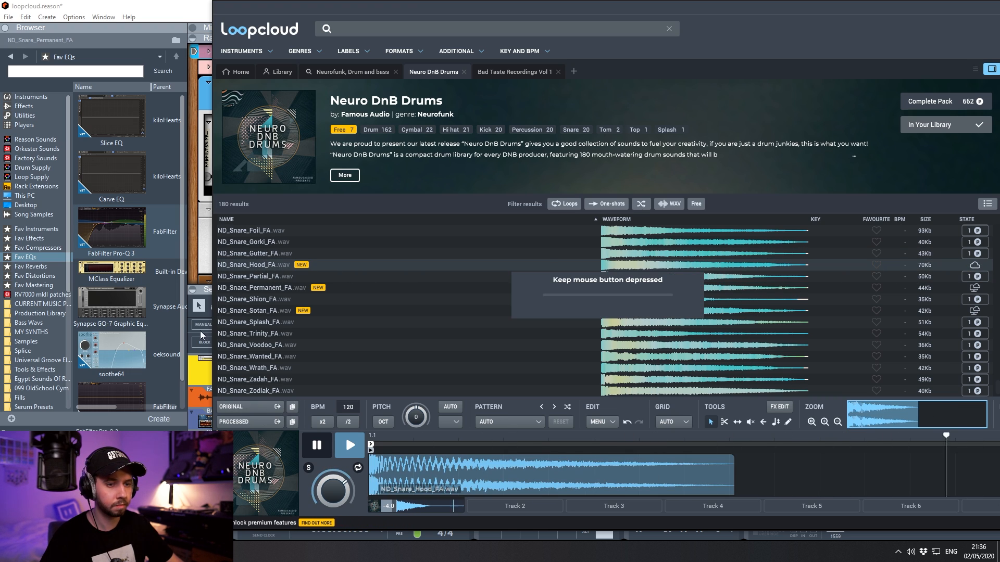
{"action": "left_click", "coordinate": [200, 427]}
Place the three new snares at 1.4.1, 2.2.1 and 2.4.1 beside the existing snare tracks and play the layered hits.
{"action": "left_click_drag", "start_coordinate": [399, 289], "coordinate": [409, 100]}
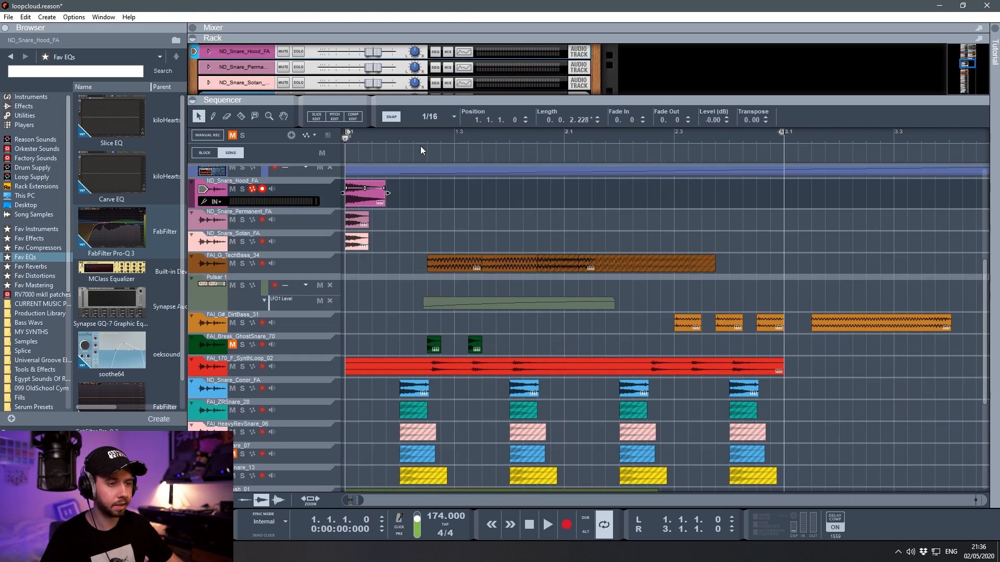
{"action": "key", "text": "space"}
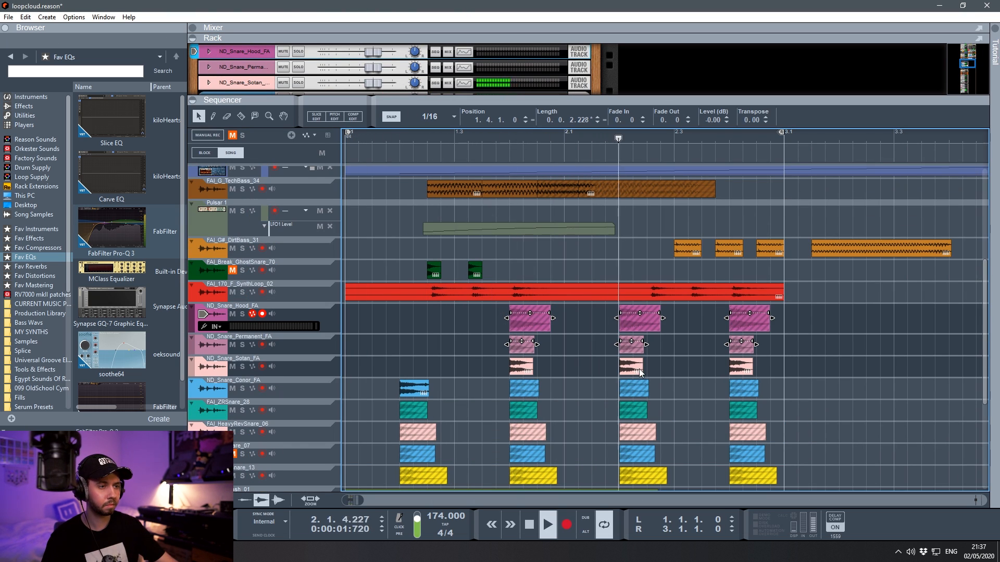
{"action": "left_click_drag", "start_coordinate": [816, 377], "coordinate": [501, 359]}
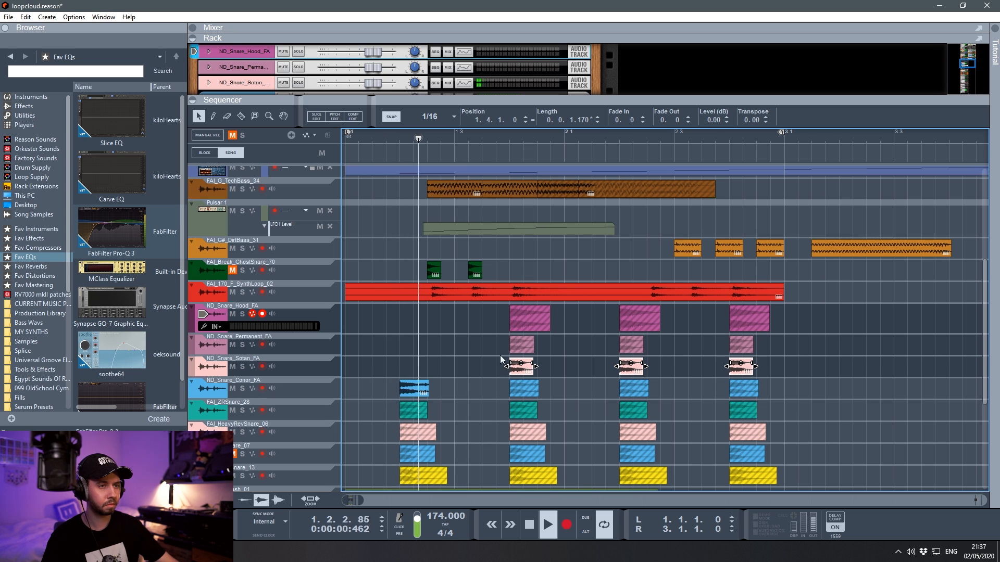
{"action": "left_click", "coordinate": [310, 367]}
{"action": "key", "text": "space"}
Paste the Disperser and Neutron 3 effect chain into ND_Snare_Sotan_FA, wire it into the inserts and set the track level to 0.49 dB.
{"action": "right_click", "coordinate": [243, 89]}
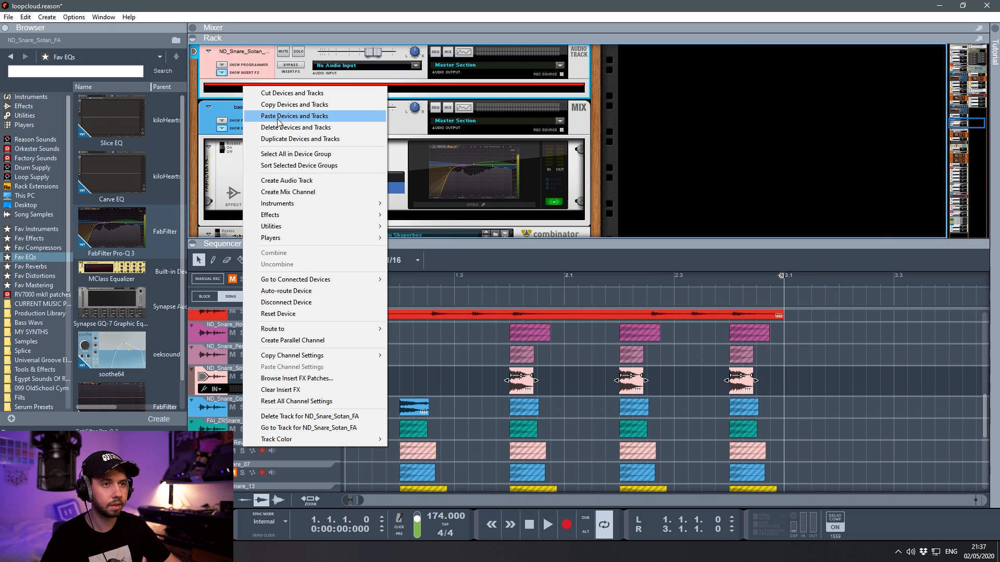
{"action": "left_click", "coordinate": [278, 117]}
{"action": "key", "text": "Tab"}
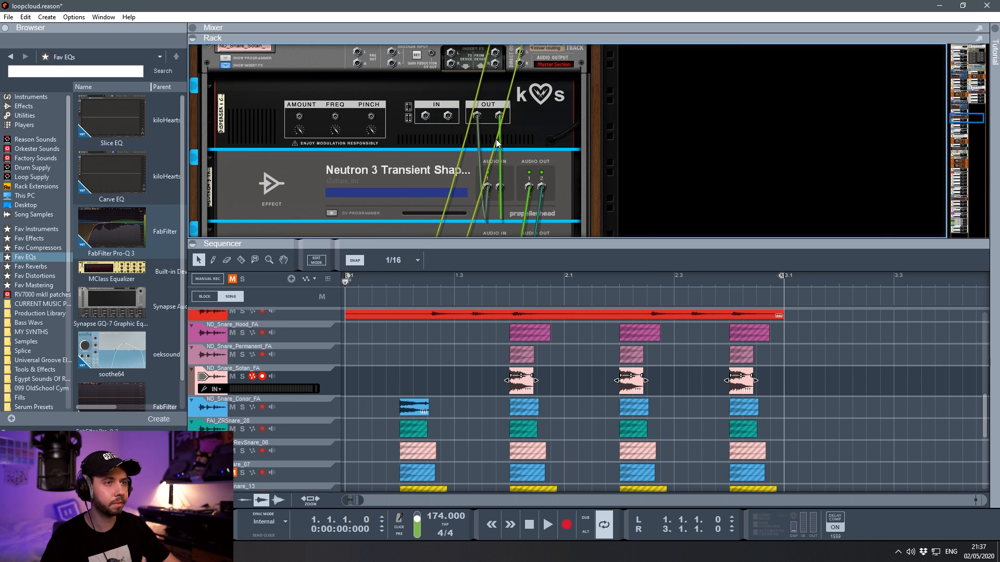
{"action": "left_click_drag", "start_coordinate": [527, 130], "coordinate": [534, 116]}
{"action": "key", "text": "Tab"}
{"action": "scroll", "coordinate": [313, 123], "scroll_direction": "up", "scroll_amount": 1}
{"action": "key", "text": "space"}
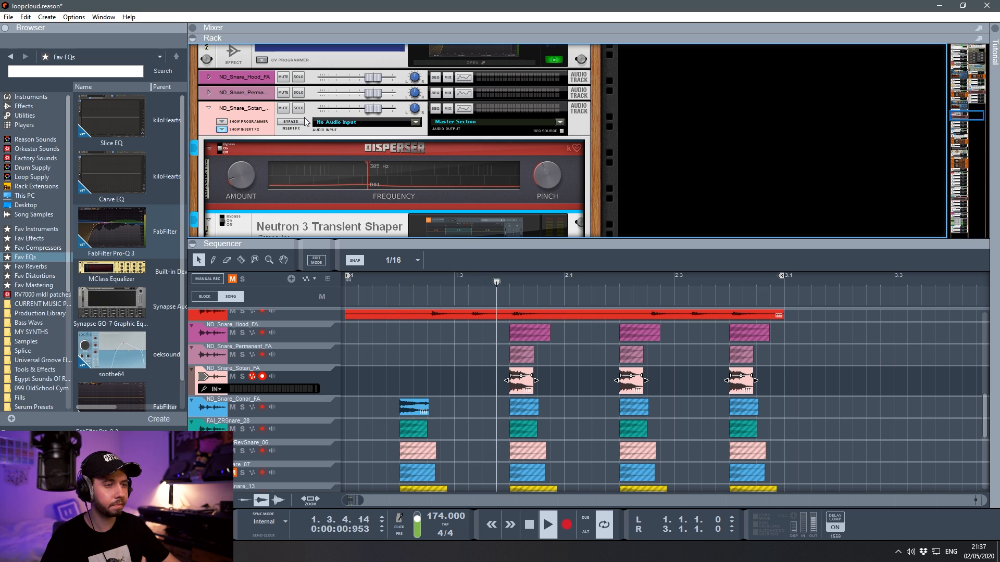
{"action": "left_click", "coordinate": [376, 112]}
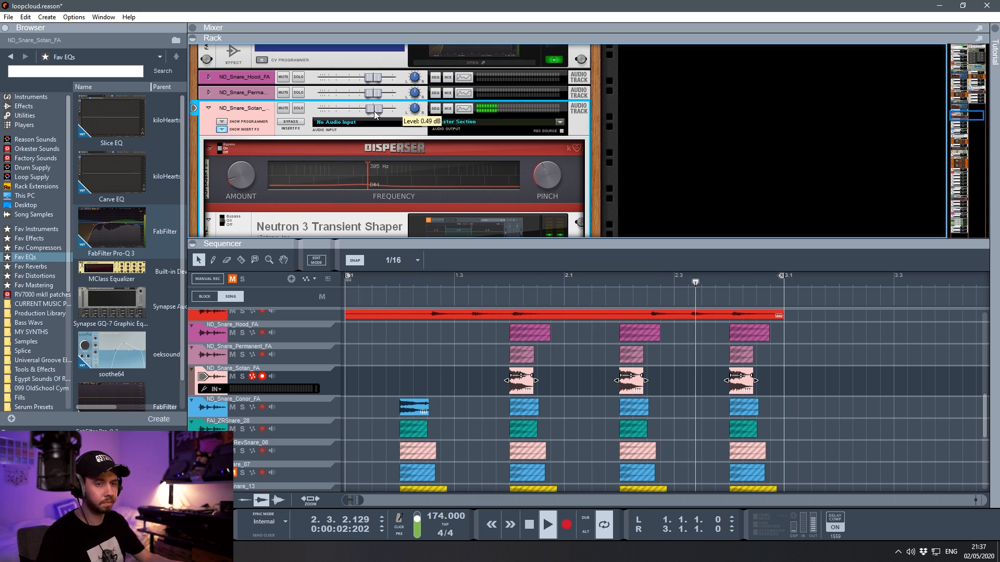
Add a Mixer 14:2 after ValhallaRoom on the ND_Snare_Conor_FA track and route the reverb's output into mixer channel 1.
{"action": "left_click", "coordinate": [299, 408]}
{"action": "key", "text": "space"}
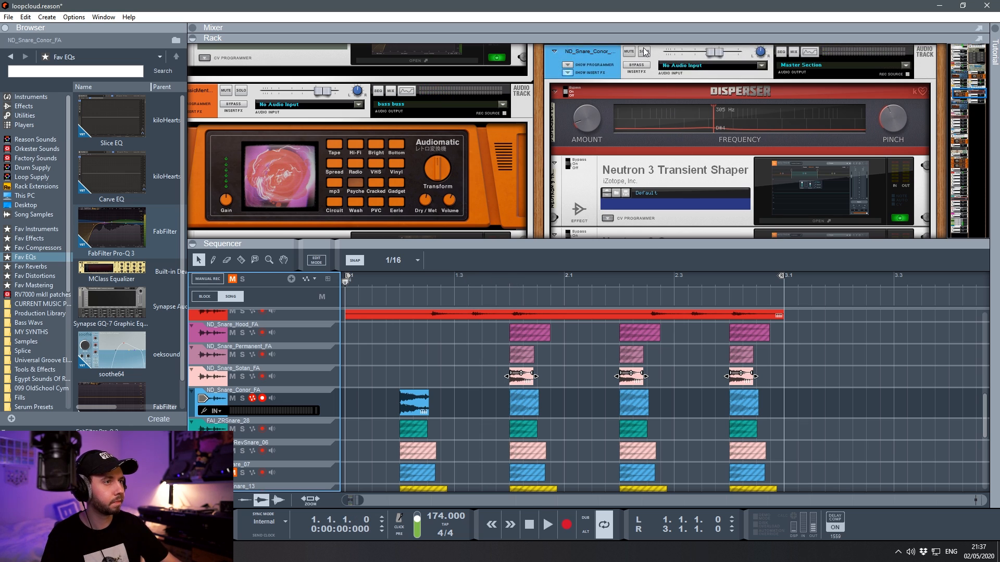
{"action": "scroll", "coordinate": [649, 78], "scroll_direction": "down", "scroll_amount": 5}
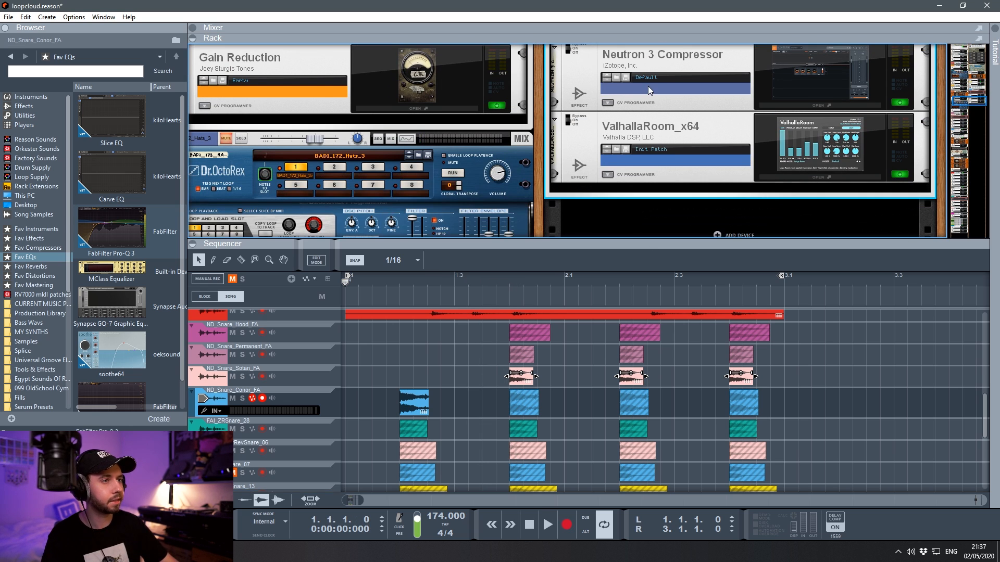
{"action": "left_click", "coordinate": [39, 117]}
{"action": "left_click_drag", "start_coordinate": [129, 259], "coordinate": [632, 177]}
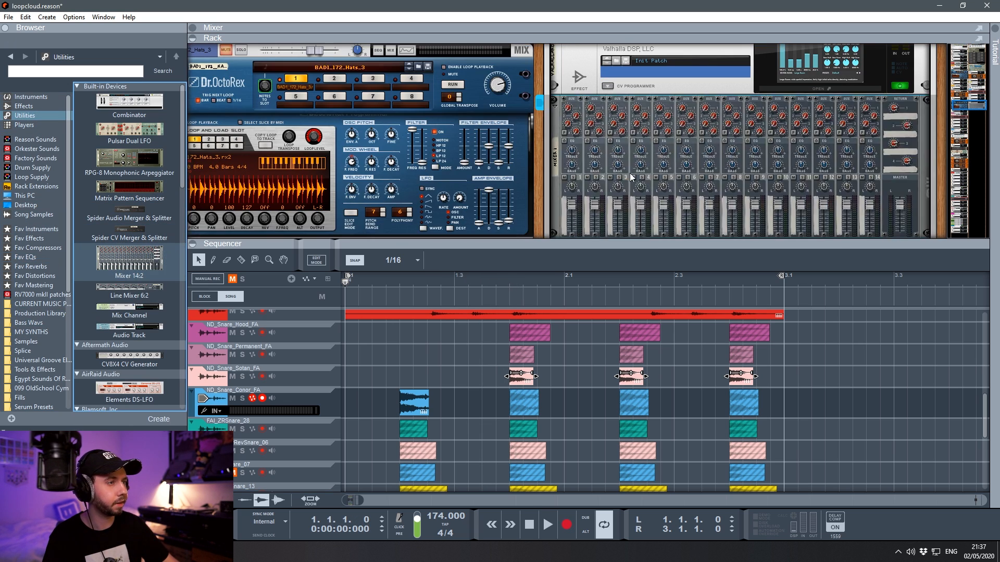
{"action": "key", "text": "Tab"}
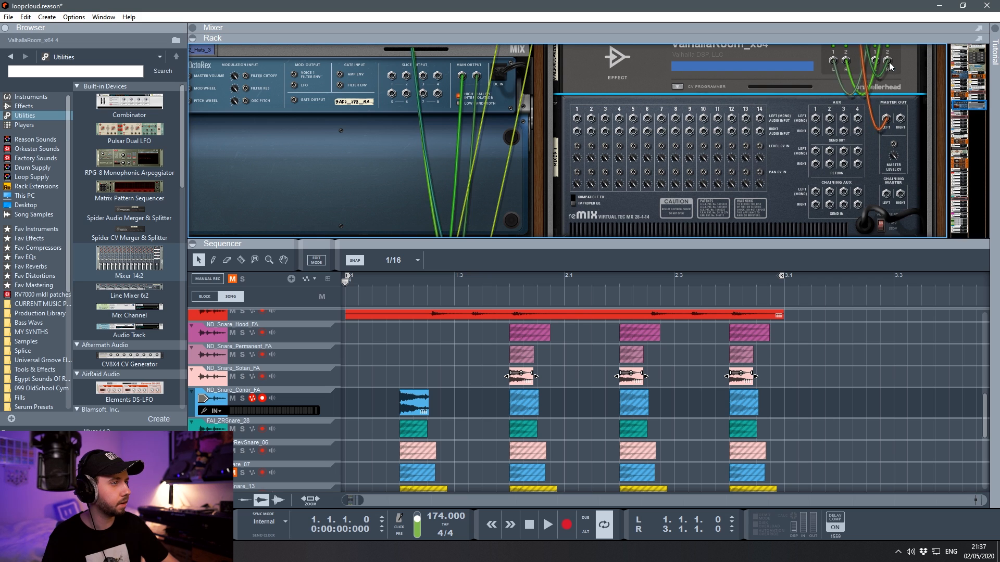
{"action": "left_click_drag", "start_coordinate": [886, 118], "coordinate": [578, 119]}
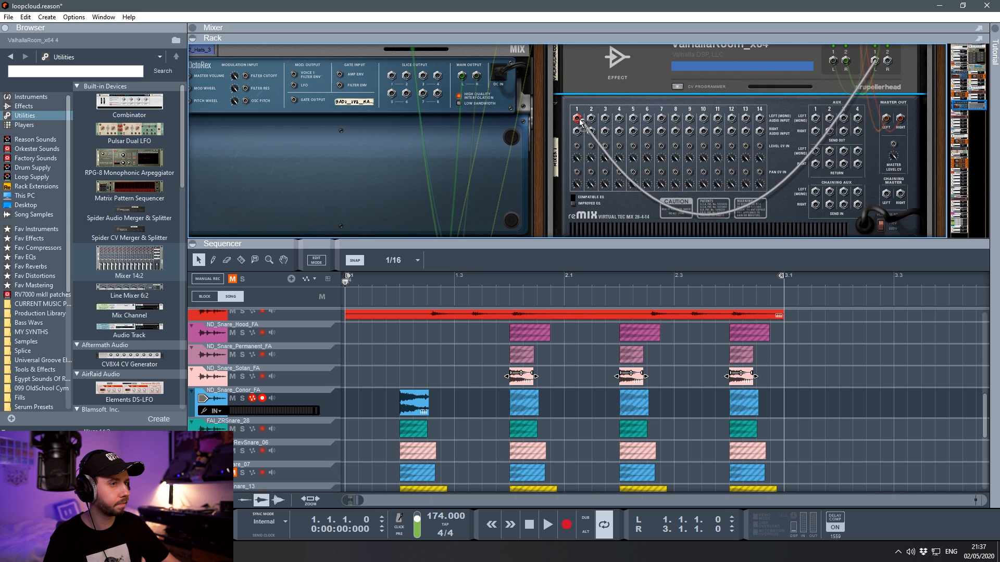
{"action": "key", "text": "Tab"}
Add another ValhallaRoom and The Echo below the Mixer 14:2 in the ND_Snare_Conor_FA chain.
{"action": "left_click", "coordinate": [30, 266]}
{"action": "left_click_drag", "start_coordinate": [111, 120], "coordinate": [619, 196]}
{"action": "left_click", "coordinate": [29, 238]}
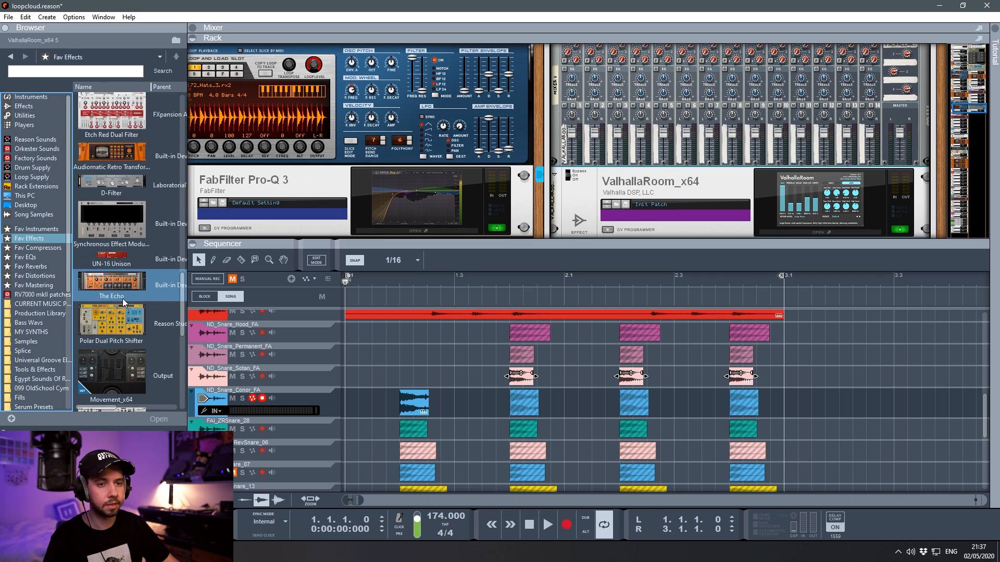
{"action": "left_click_drag", "start_coordinate": [118, 286], "coordinate": [788, 146]}
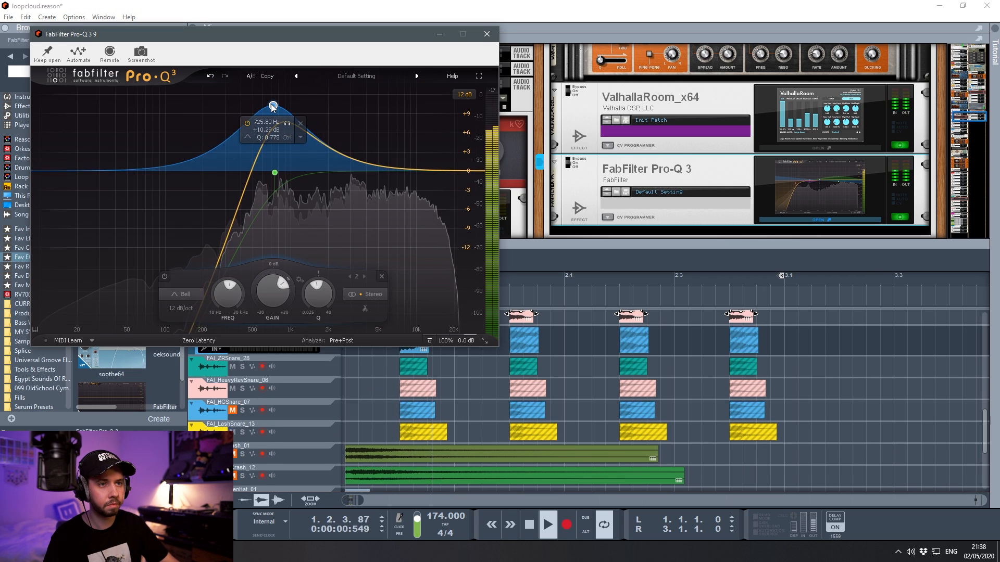
Shape a narrow bell boost at about 830 Hz in the FabFilter Pro-Q 3 after the second ValhallaRoom.
{"action": "left_click_drag", "start_coordinate": [271, 107], "coordinate": [306, 121]}
{"action": "left_click_drag", "start_coordinate": [306, 43], "coordinate": [280, 65]}
{"action": "scroll", "coordinate": [280, 65], "scroll_direction": "up", "scroll_amount": 5}
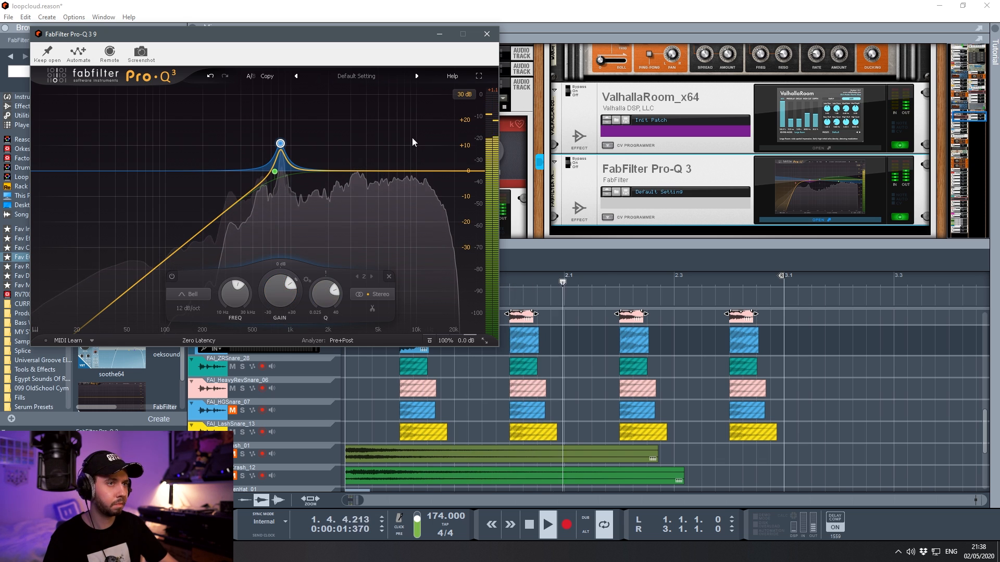
{"action": "left_click_drag", "start_coordinate": [273, 292], "coordinate": [271, 288]}
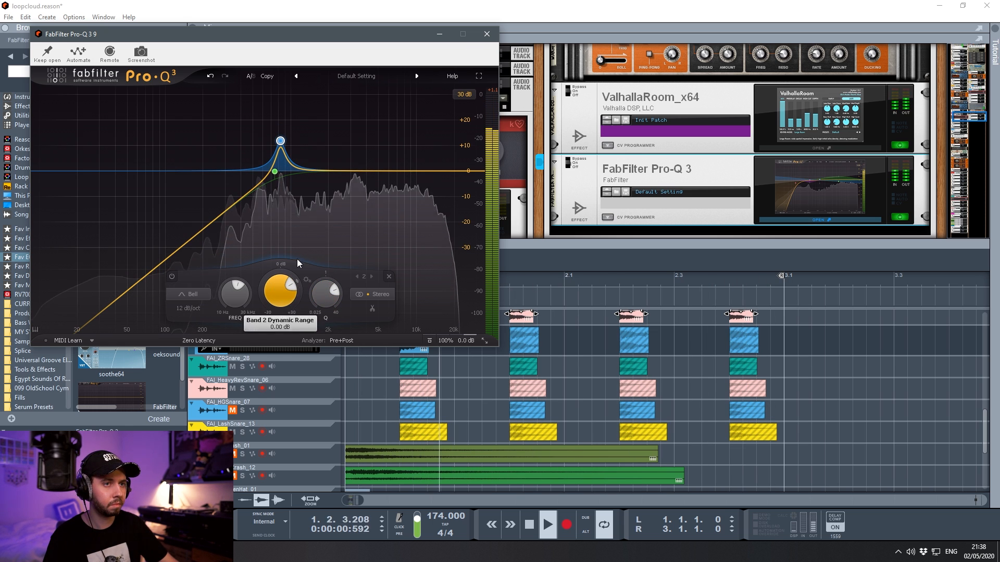
{"action": "left_click", "coordinate": [488, 36]}
{"action": "left_click", "coordinate": [797, 190]}
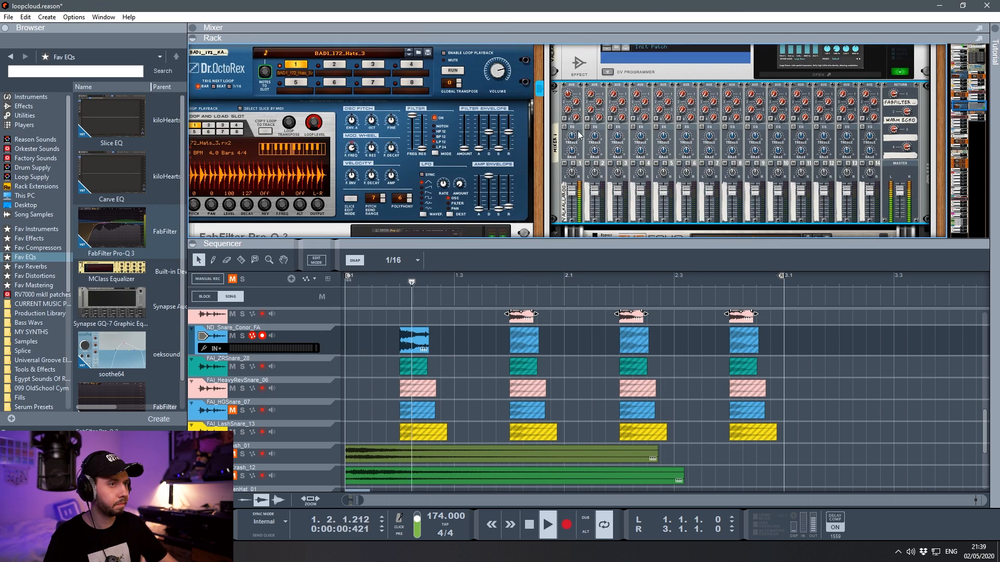
Turn off solo on the ND_Snare_Conor_FA channel and play the full loop.
{"action": "scroll", "coordinate": [599, 125], "scroll_direction": "up", "scroll_amount": 10}
{"action": "key", "text": "space"}
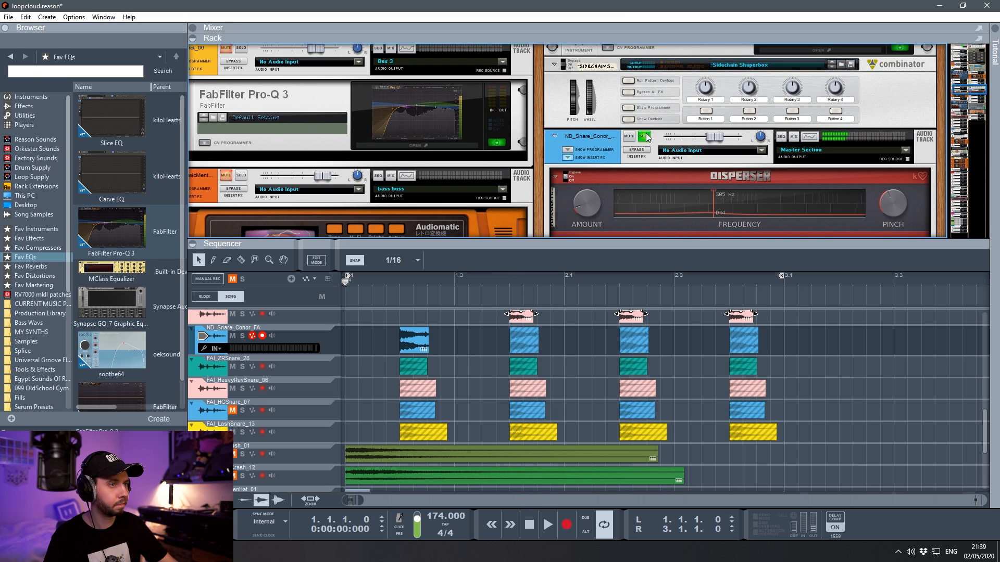
{"action": "left_click", "coordinate": [645, 136]}
{"action": "key", "text": "space"}
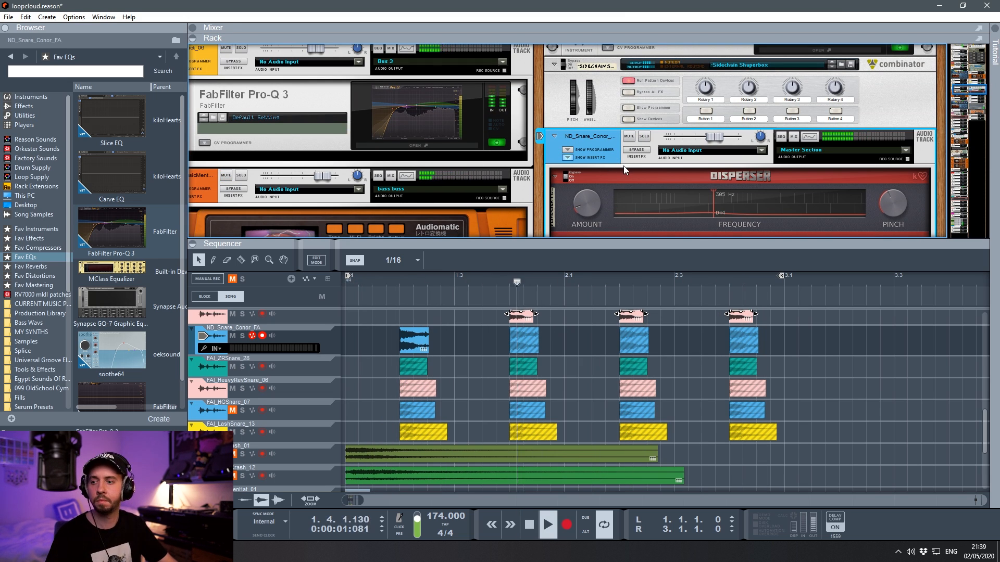
Raise the 830 Hz bell to +14.74 dB in the Pro-Q 3 at the end of the snare's effect chain.
{"action": "scroll", "coordinate": [639, 163], "scroll_direction": "down", "scroll_amount": 10}
{"action": "scroll", "coordinate": [742, 147], "scroll_direction": "up", "scroll_amount": 6}
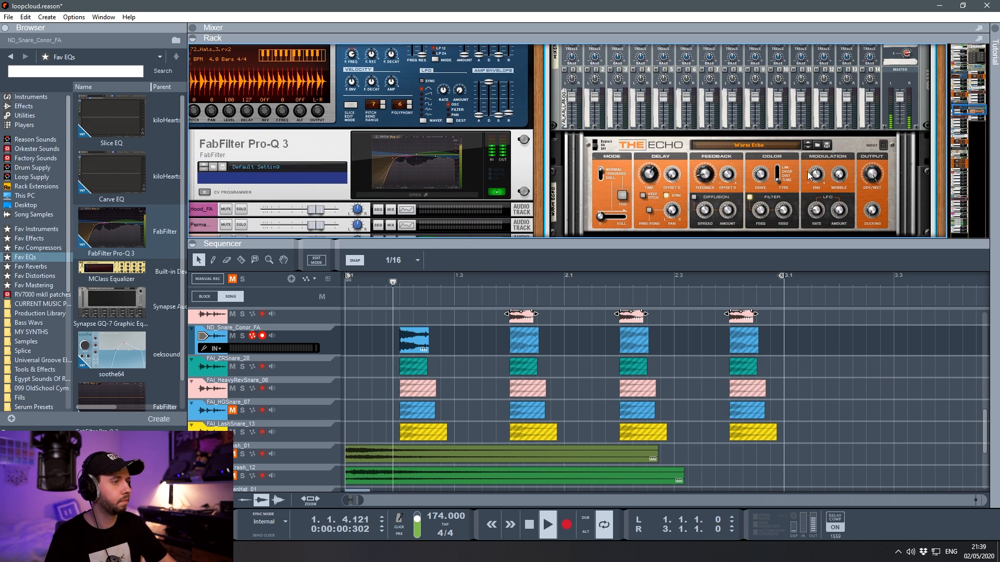
{"action": "left_click", "coordinate": [819, 220]}
{"action": "left_click_drag", "start_coordinate": [280, 140], "coordinate": [282, 134]}
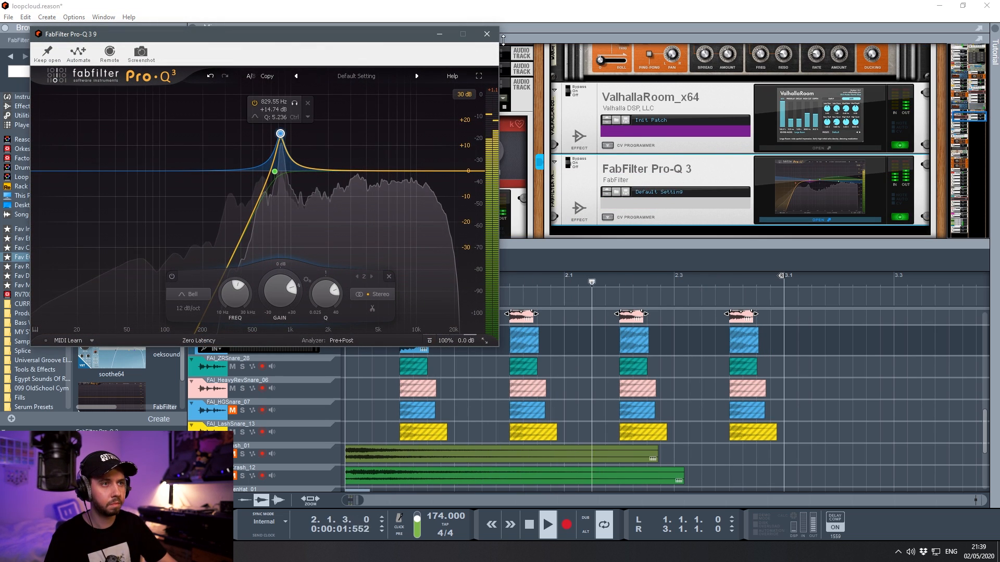
{"action": "left_click", "coordinate": [487, 34]}
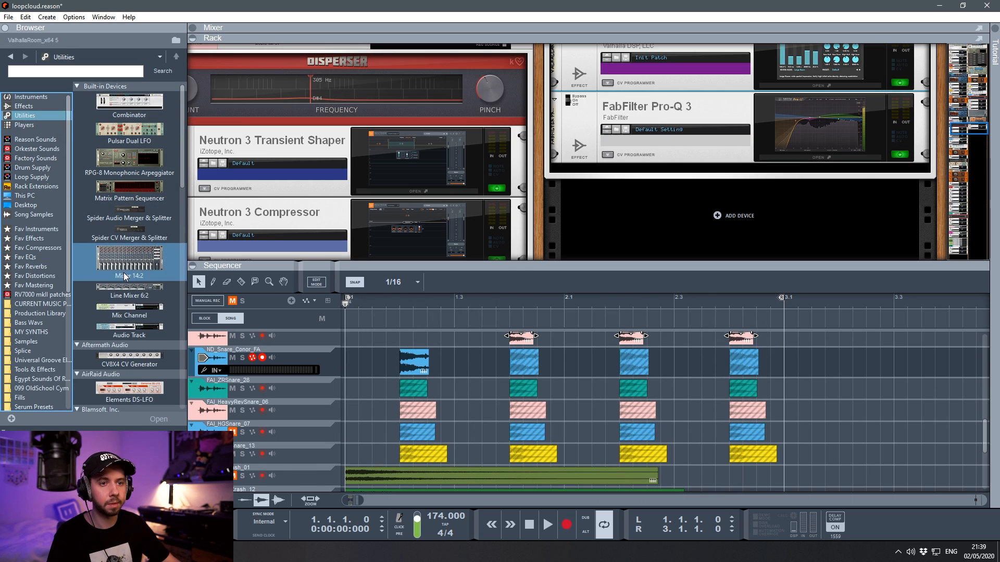
Add a Line Mixer 6:2 and a Pulsar Dual LFO at the end of the ND_Snare_Conor_FA chain, with LFO 1 level at 95%.
{"action": "left_click_drag", "start_coordinate": [130, 287], "coordinate": [638, 198]}
{"action": "key", "text": "Tab"}
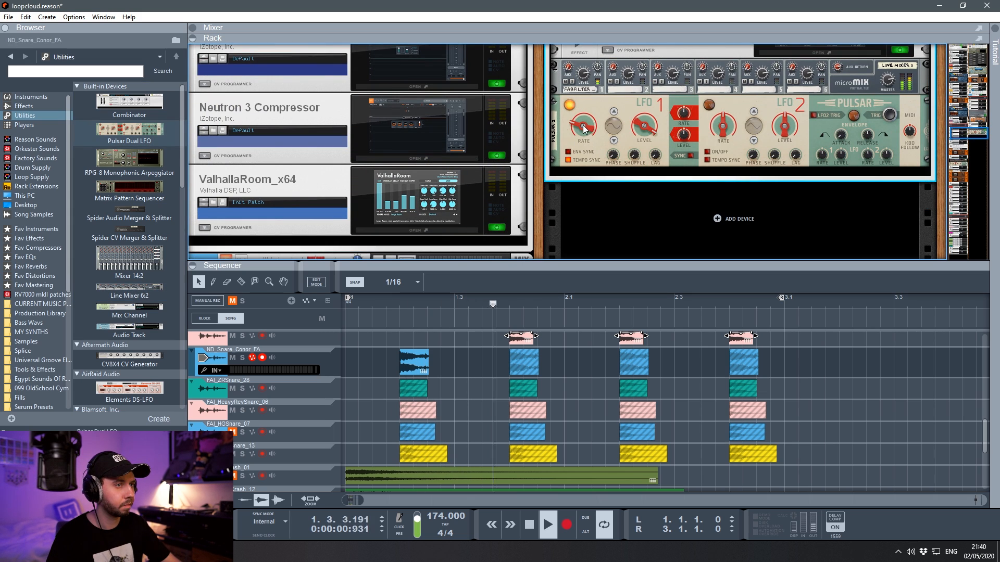
{"action": "left_click", "coordinate": [584, 128]}
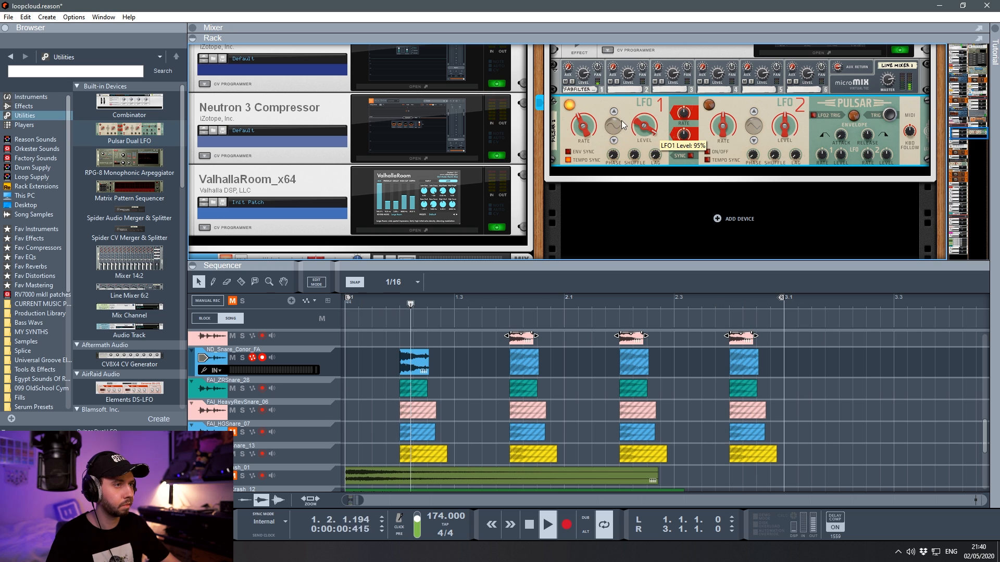
Look over the whole arrangement in the sequencer during playback and stop the loop.
{"action": "scroll", "coordinate": [593, 128], "scroll_direction": "up", "scroll_amount": 6}
{"action": "scroll", "coordinate": [598, 125], "scroll_direction": "up", "scroll_amount": 6}
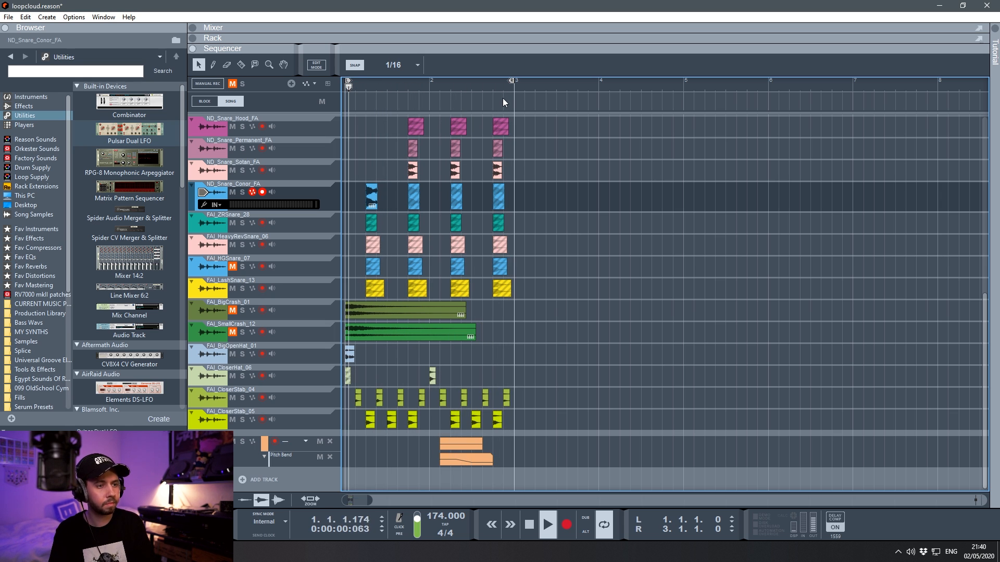
{"action": "key", "text": "space"}
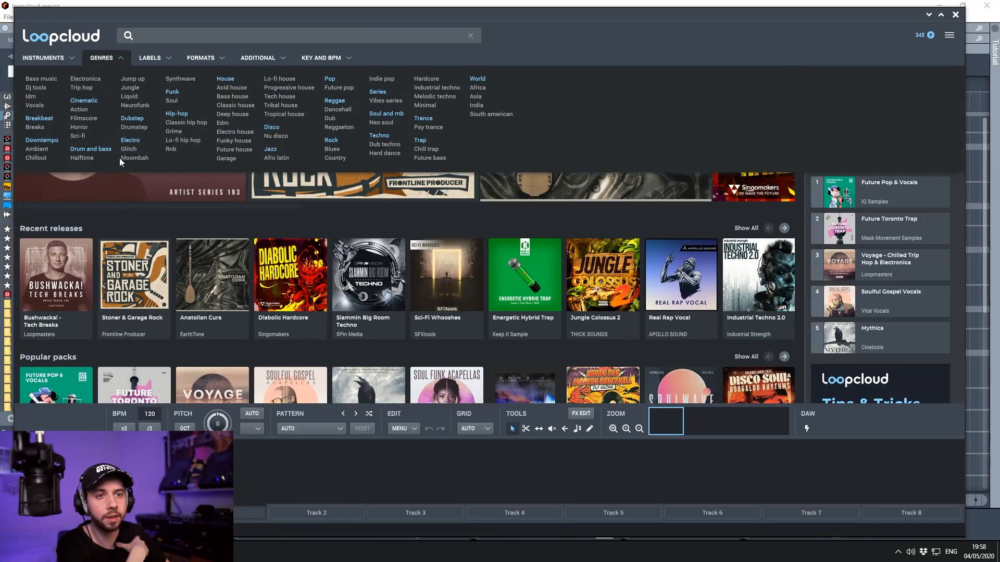
In Loopcloud, filter for the Drum and bass genre, load GS_ARK_140_DRUMLOOP_01_TOP on track 2 and select track 3.
{"action": "left_click", "coordinate": [93, 150]}
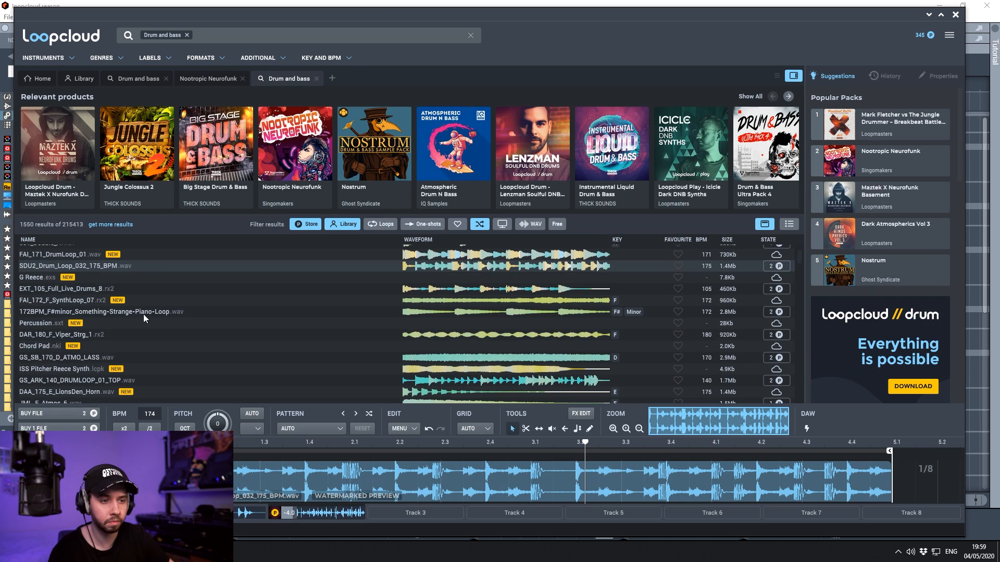
{"action": "scroll", "coordinate": [156, 328], "scroll_direction": "down", "scroll_amount": 1}
{"action": "left_click", "coordinate": [158, 342]}
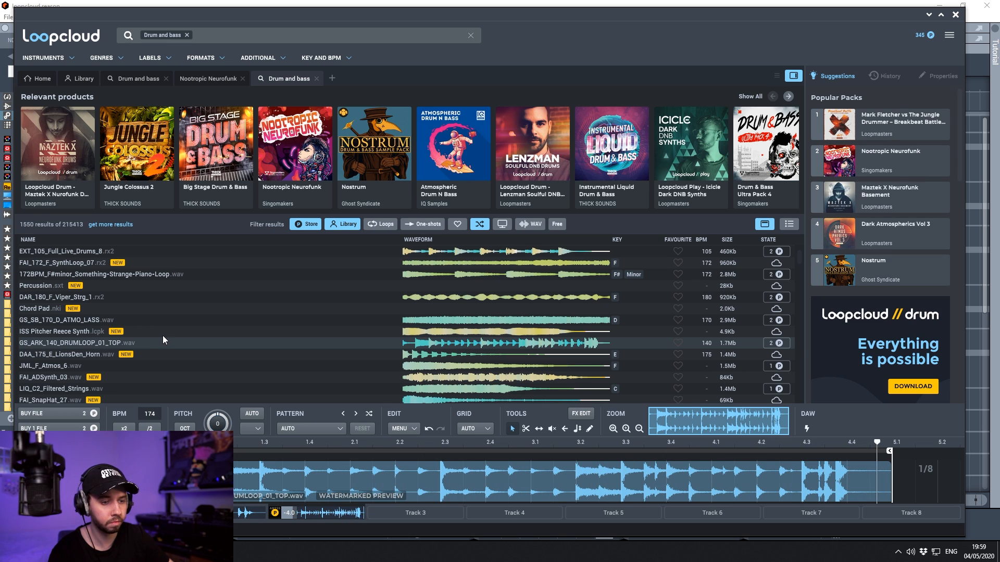
{"action": "left_click", "coordinate": [411, 511]}
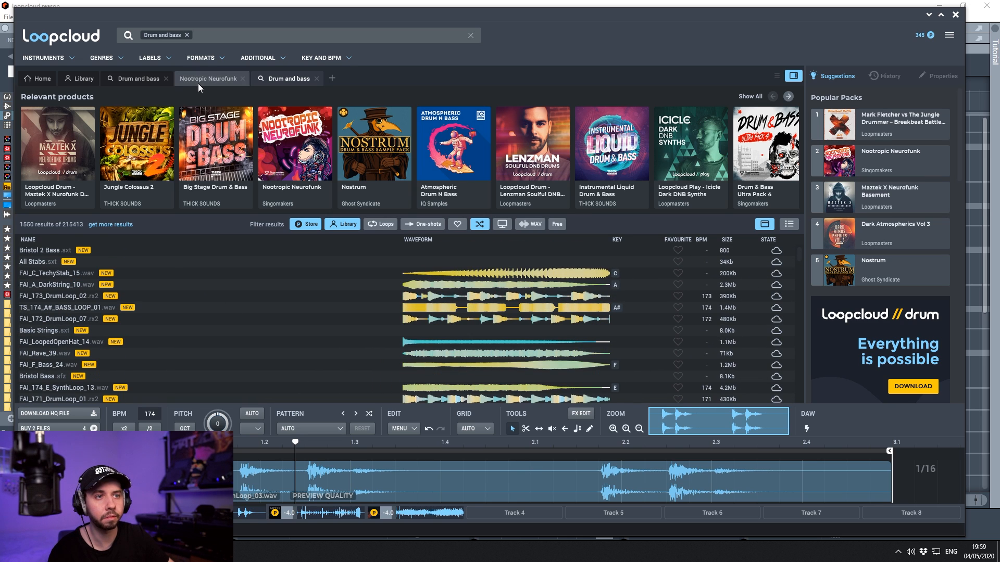
Narrow the drum and bass samples to the key of D and search for "pad".
{"action": "left_click", "coordinate": [321, 59]}
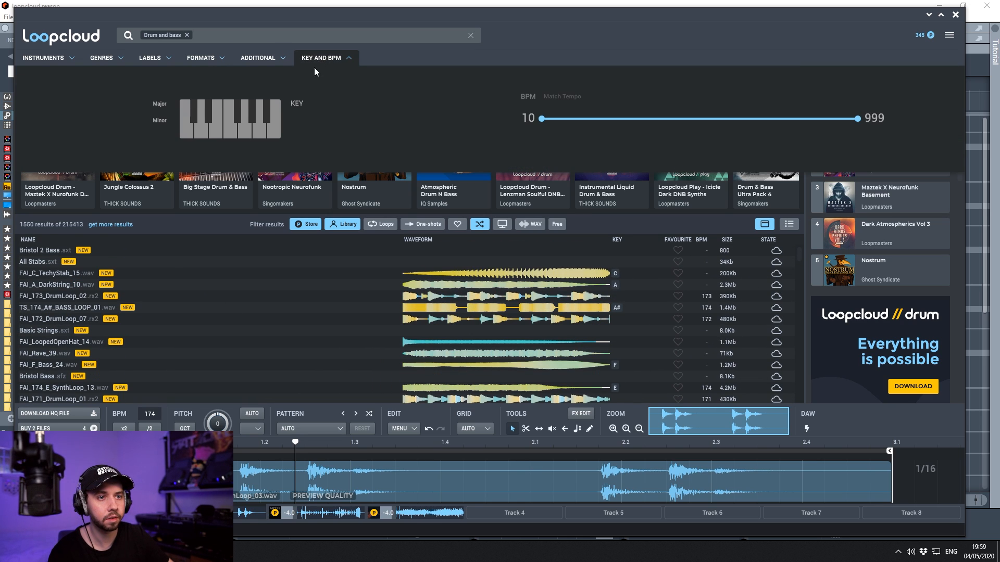
{"action": "left_click", "coordinate": [203, 132]}
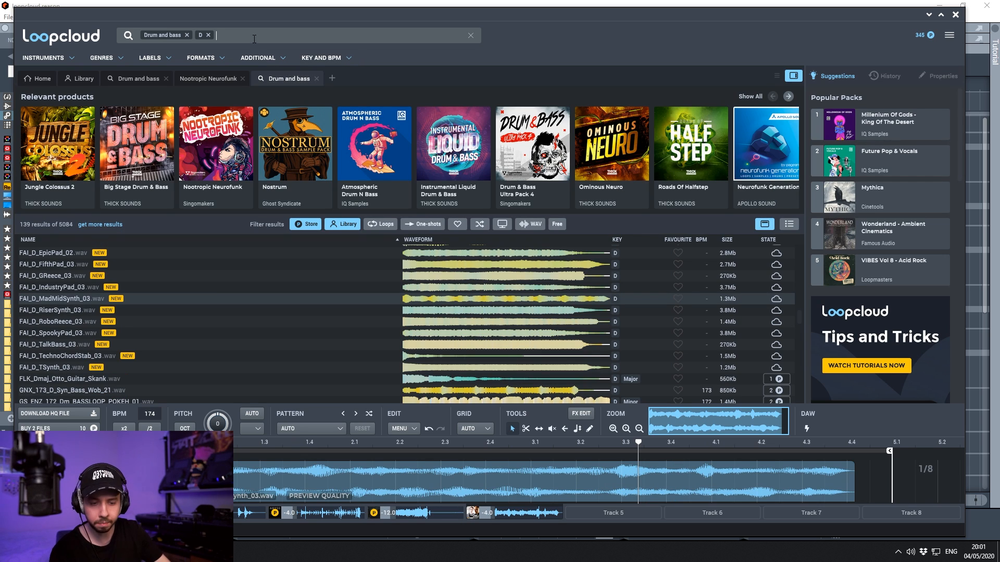
{"action": "type", "text": "pad"}
{"action": "key", "text": "Return"}
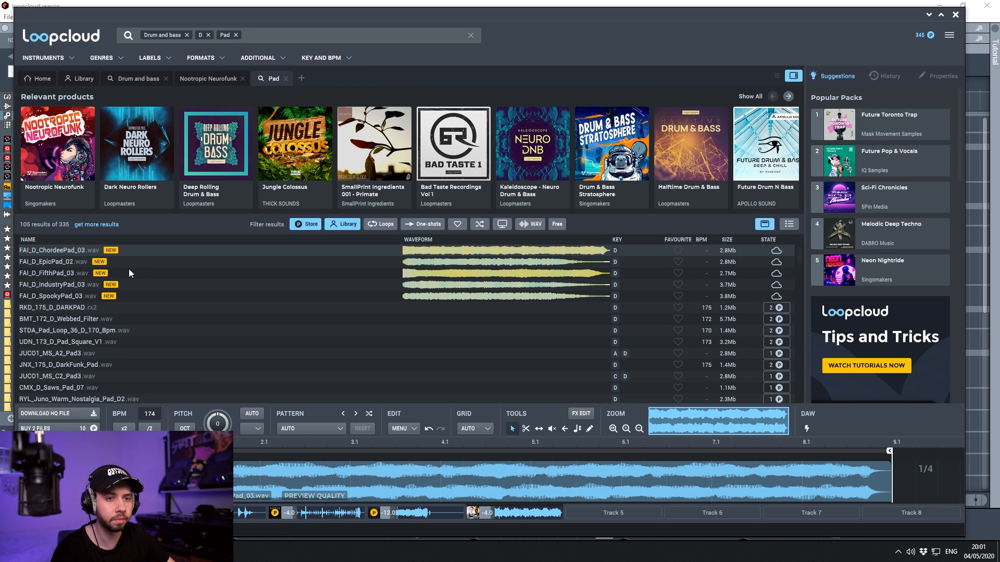
Audition the D pad samples from FAI_D_EpicPad_02 to UDN_173_D_Pad_Square_V1 on track 4 and adjust the synth loop's pitch.
{"action": "left_click", "coordinate": [126, 259]}
{"action": "key", "text": "Down"}
{"action": "key", "text": "Down"}
{"action": "key", "text": "Down"}
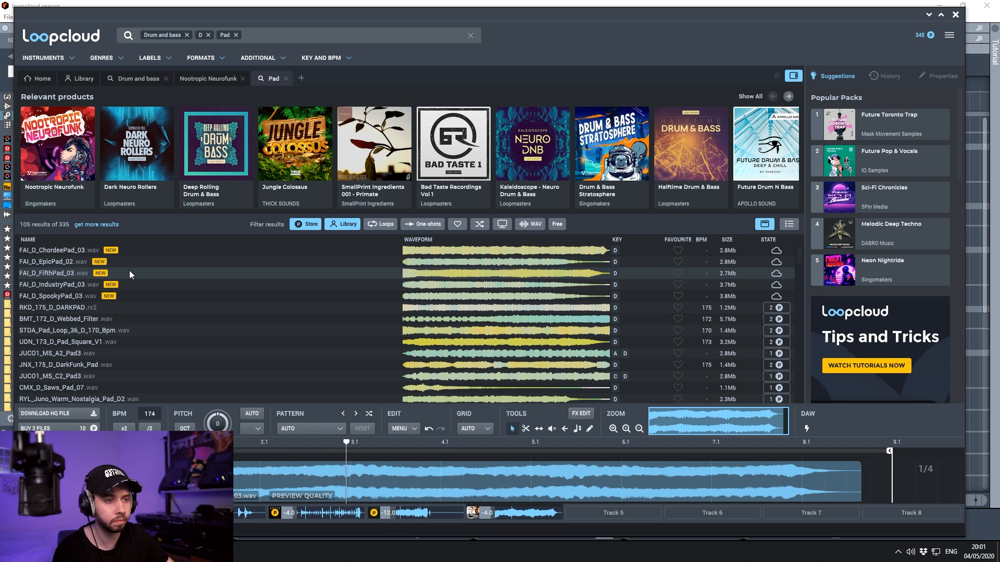
{"action": "key", "text": "Down"}
{"action": "key", "text": "Down"}
{"action": "key", "text": "Down"}
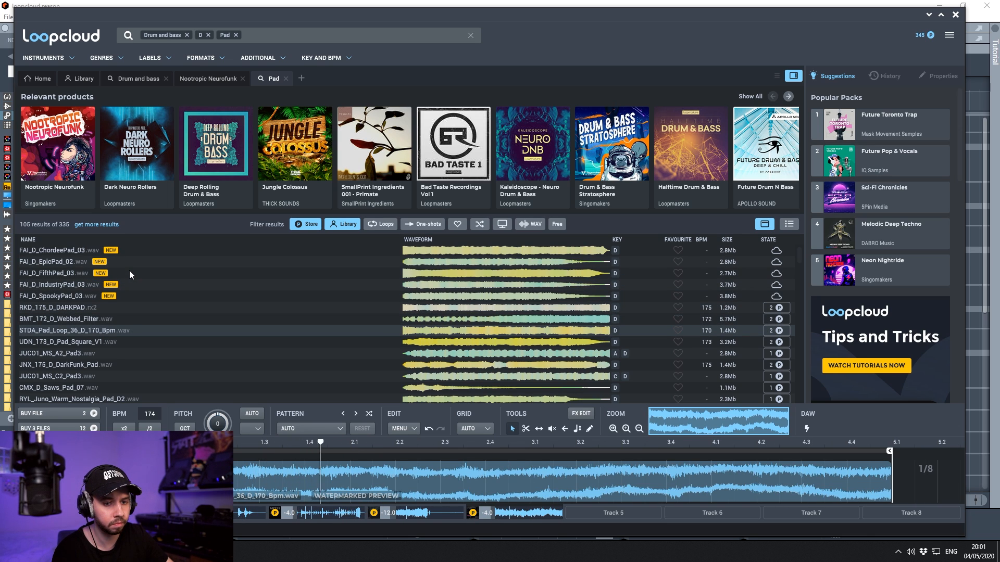
{"action": "key", "text": "Down"}
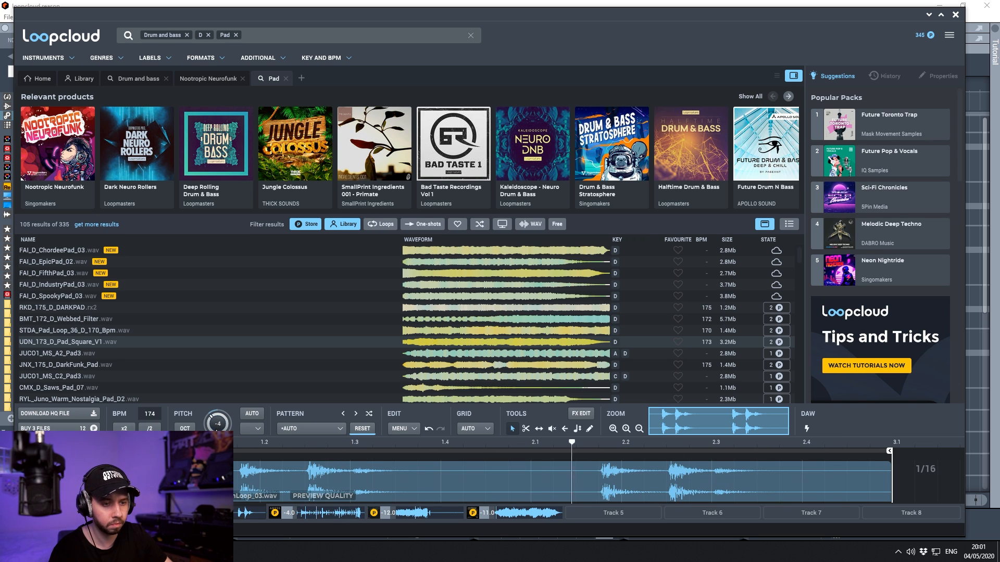
{"action": "left_click_drag", "start_coordinate": [216, 430], "coordinate": [216, 434]}
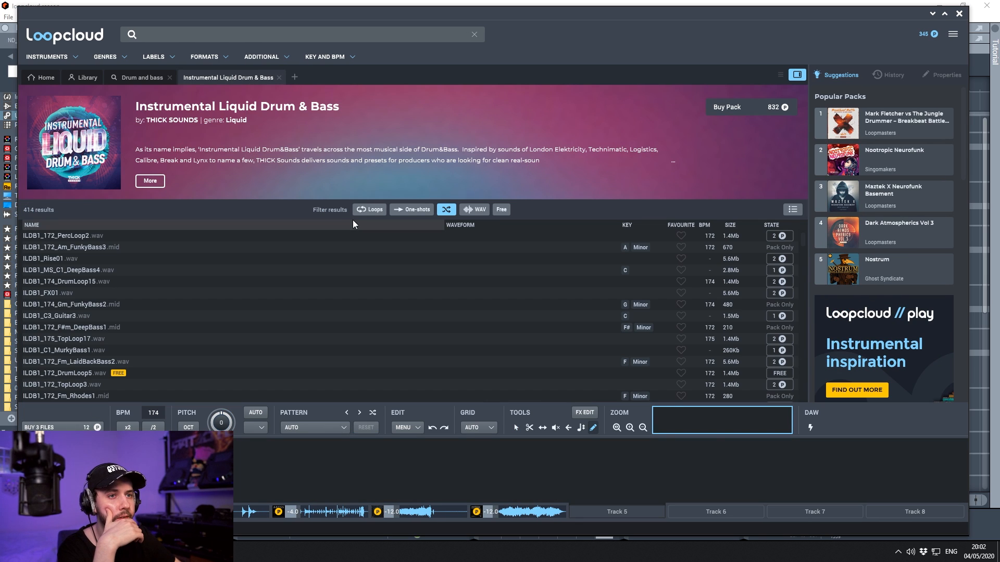
Audition ILDB1_174_DrumLoop9Full and ILDB1_172_DrumLoop3 from Instrumental Liquid Drum & Bass, and load ILDB1_175_PercLoop9 on track 5.
{"action": "scroll", "coordinate": [139, 245], "scroll_direction": "down", "scroll_amount": 5}
{"action": "left_click", "coordinate": [111, 354]}
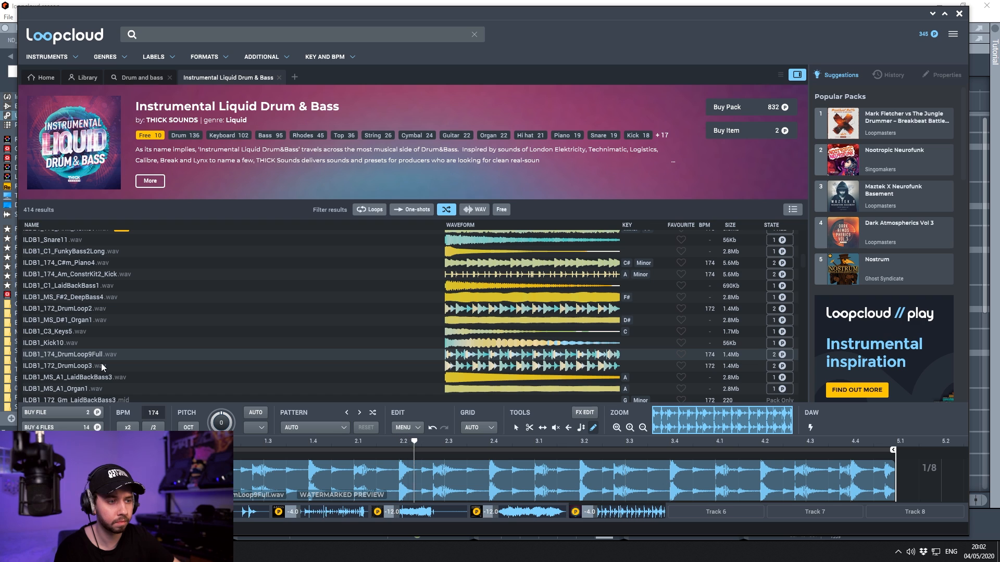
{"action": "left_click", "coordinate": [101, 365]}
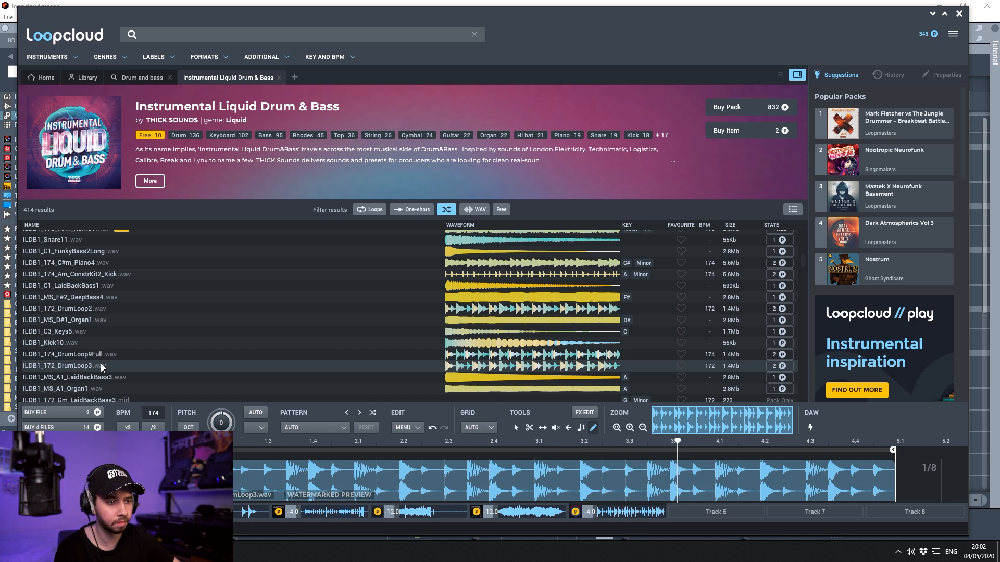
{"action": "scroll", "coordinate": [105, 364], "scroll_direction": "down", "scroll_amount": 5}
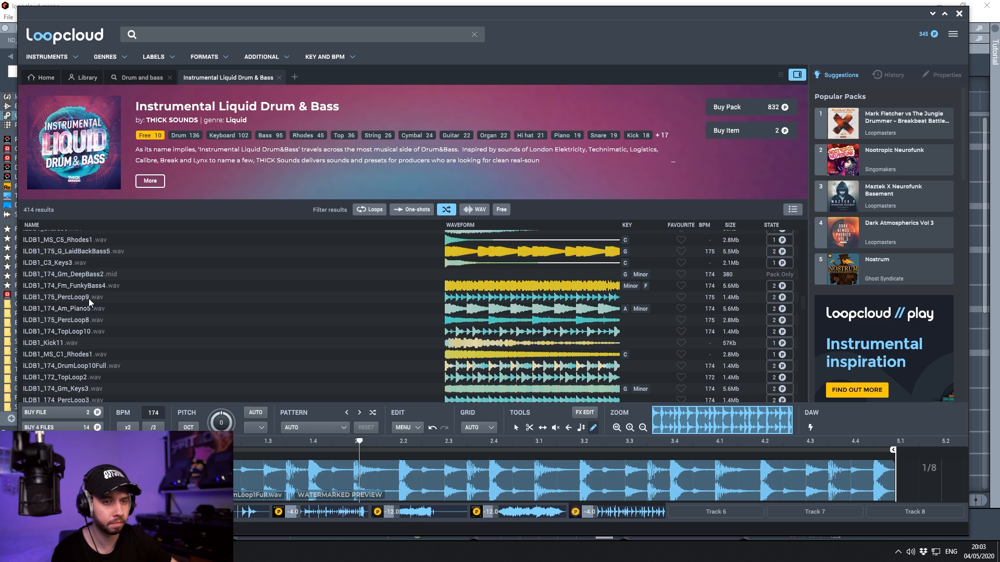
{"action": "left_click", "coordinate": [89, 299]}
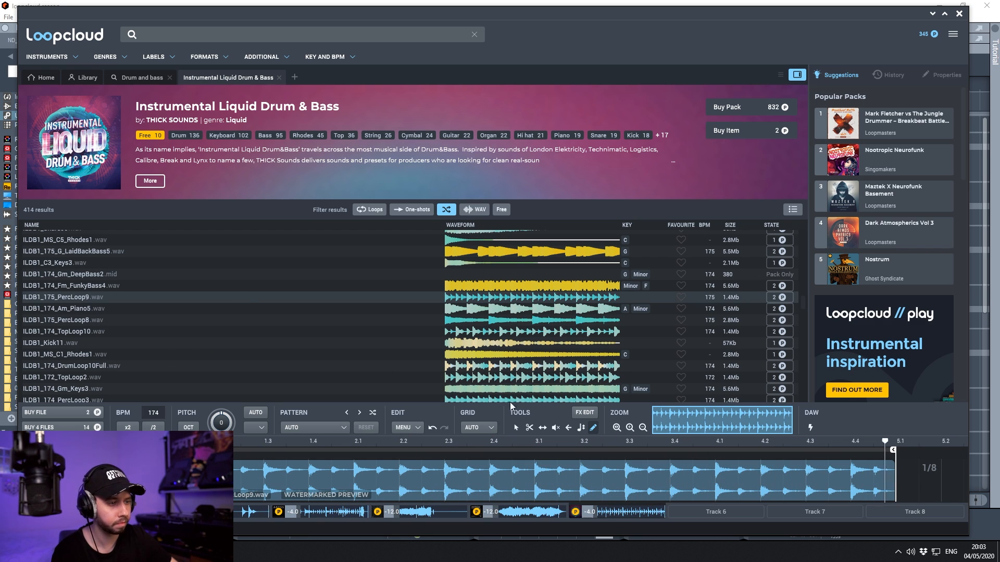
On track 6, sort the pack's samples by name, audition the ILDB1 kicks and load ILDB1_Kick10.
{"action": "left_click", "coordinate": [683, 514]}
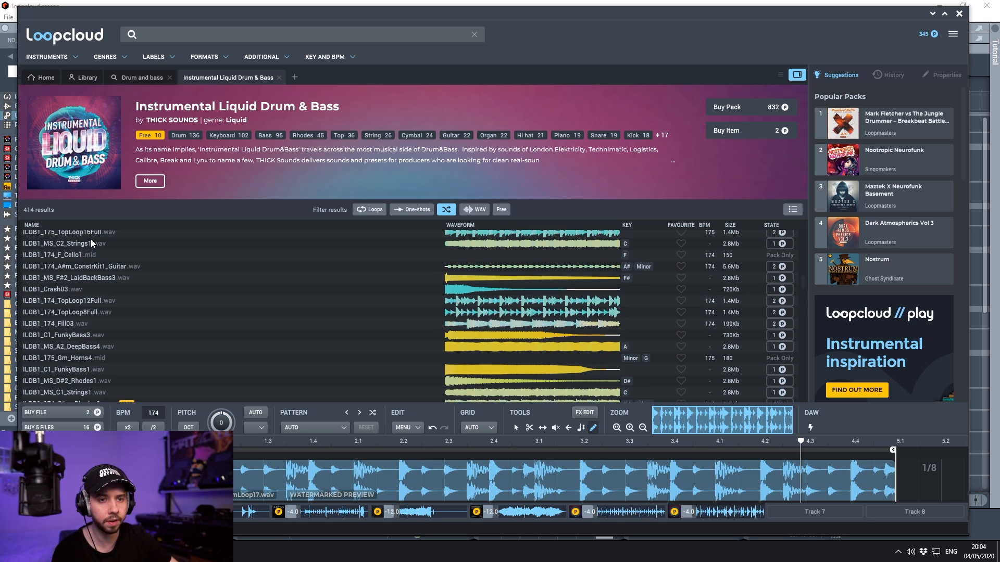
{"action": "left_click", "coordinate": [270, 225]}
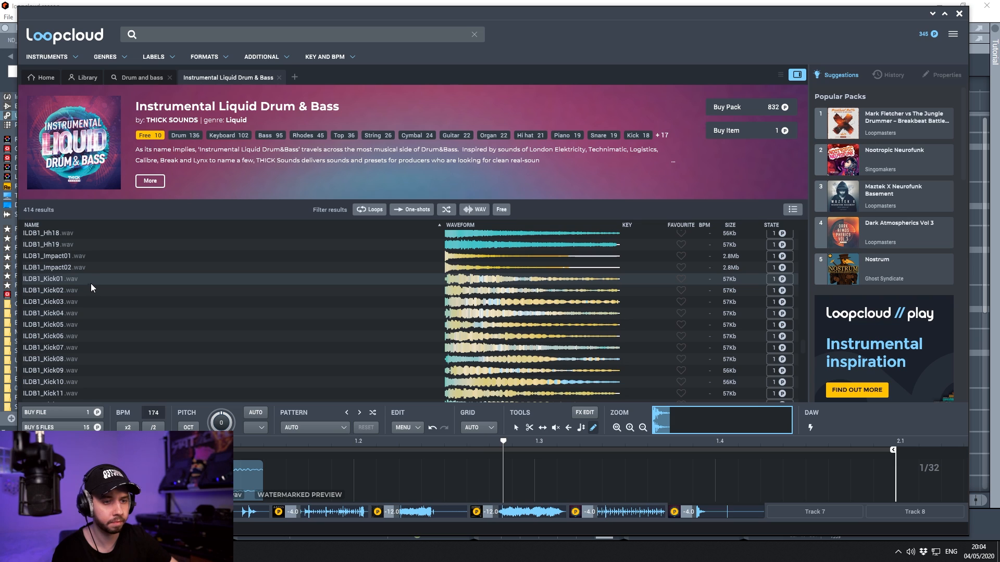
{"action": "left_click", "coordinate": [80, 289]}
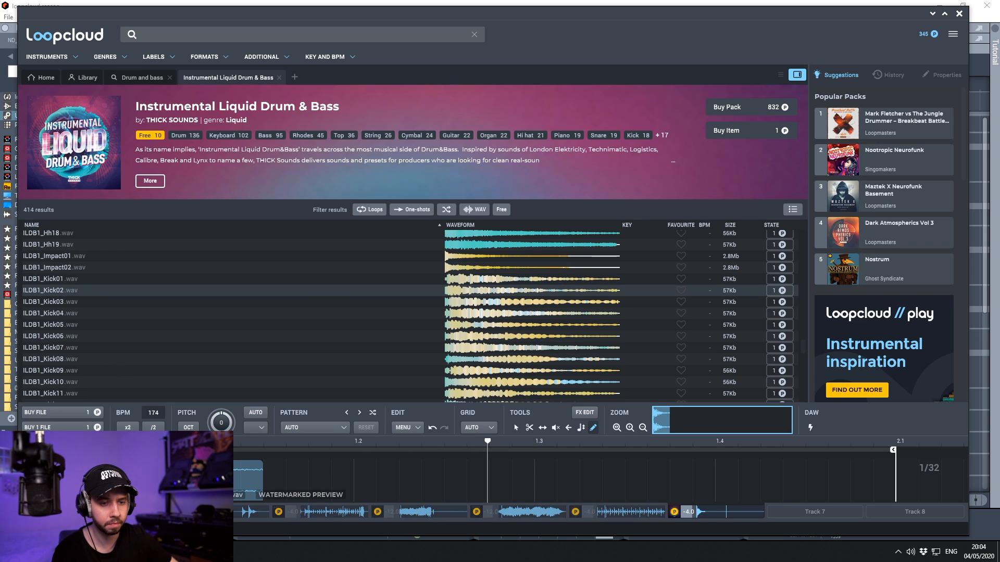
{"action": "left_click", "coordinate": [76, 304]}
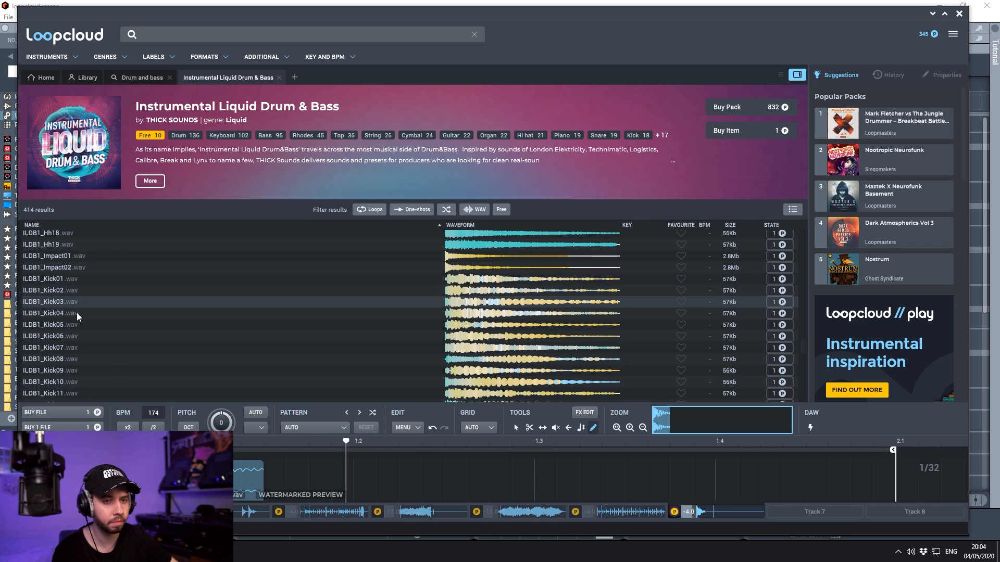
{"action": "left_click", "coordinate": [77, 313]}
{"action": "scroll", "coordinate": [76, 313], "scroll_direction": "down", "scroll_amount": 2}
{"action": "left_click", "coordinate": [70, 312]}
{"action": "left_click", "coordinate": [81, 299]}
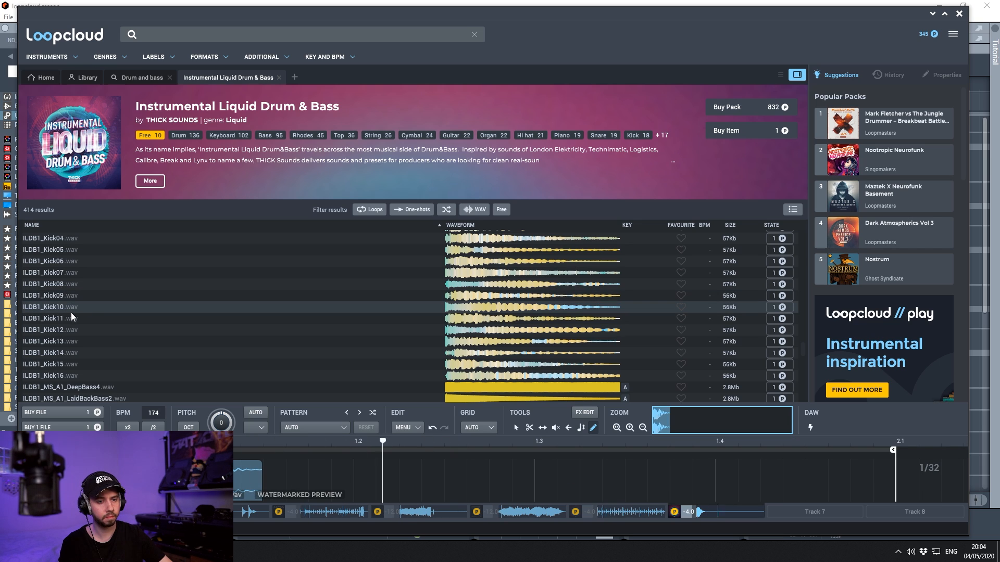
Place a second ILDB1_Kick10 hit on track 6, about midway between beats 1.2 and 1.3.
{"action": "left_click", "coordinate": [517, 428]}
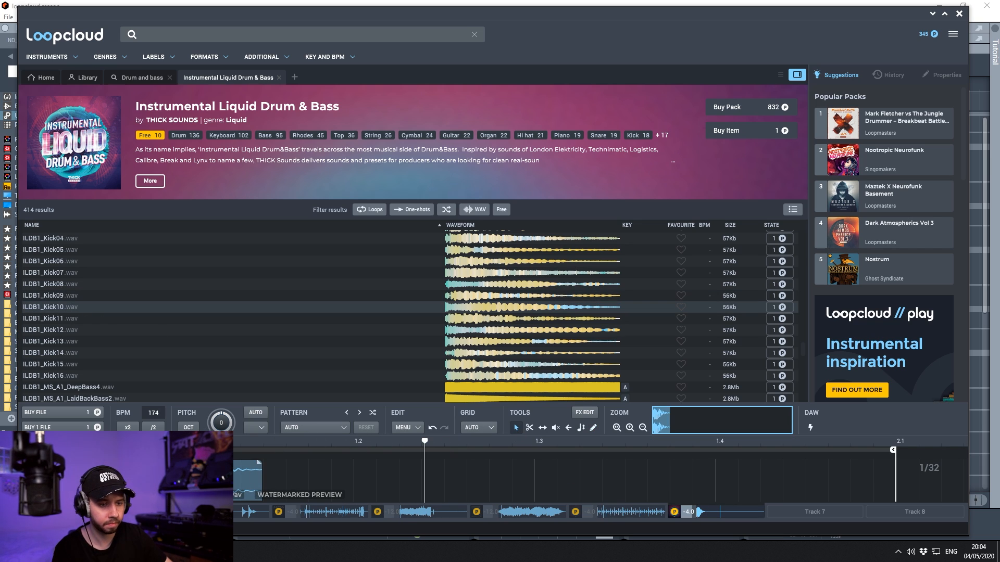
{"action": "left_click_drag", "start_coordinate": [222, 473], "coordinate": [463, 471]}
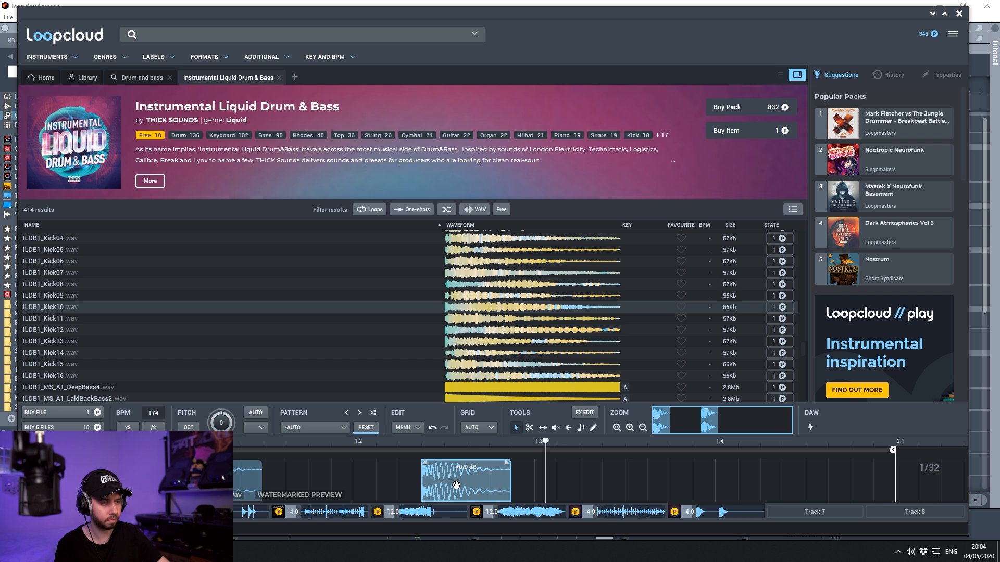
{"action": "left_click_drag", "start_coordinate": [456, 485], "coordinate": [479, 487]}
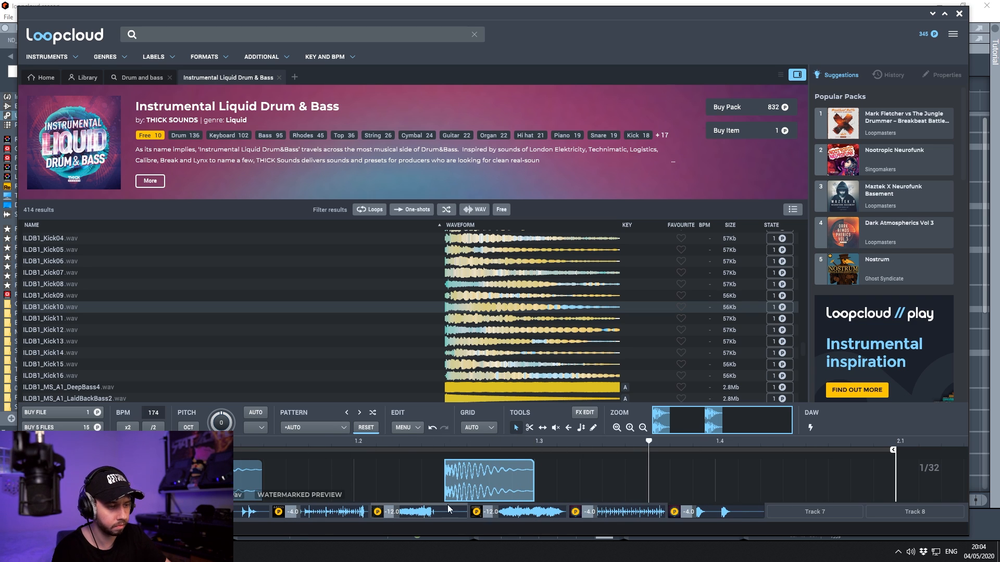
Open the effects editing for the synth loop track and add the Dark filter preset.
{"action": "left_click", "coordinate": [298, 513]}
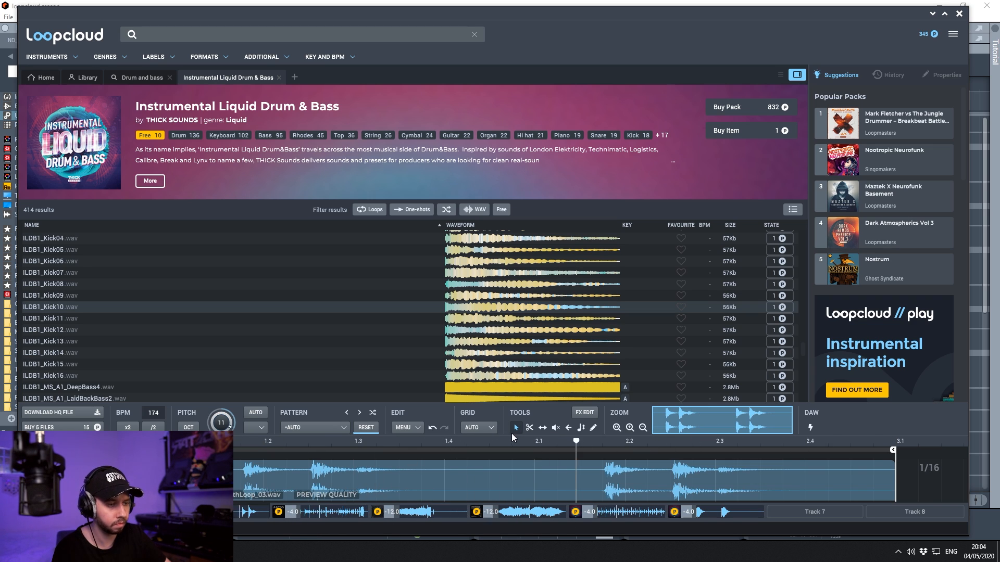
{"action": "left_click", "coordinate": [583, 413]}
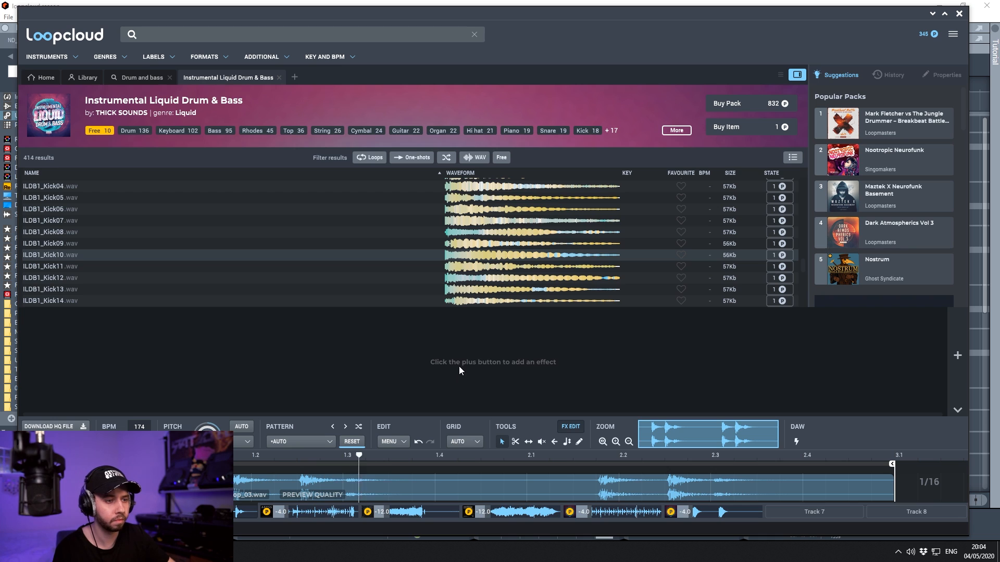
{"action": "left_click", "coordinate": [956, 356]}
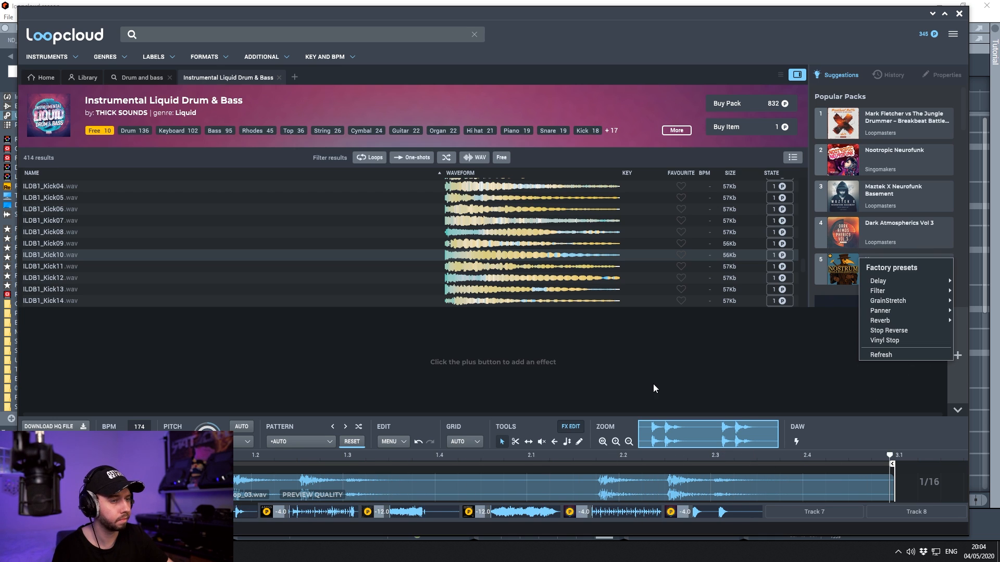
{"action": "mouse_move", "coordinate": [886, 291]}
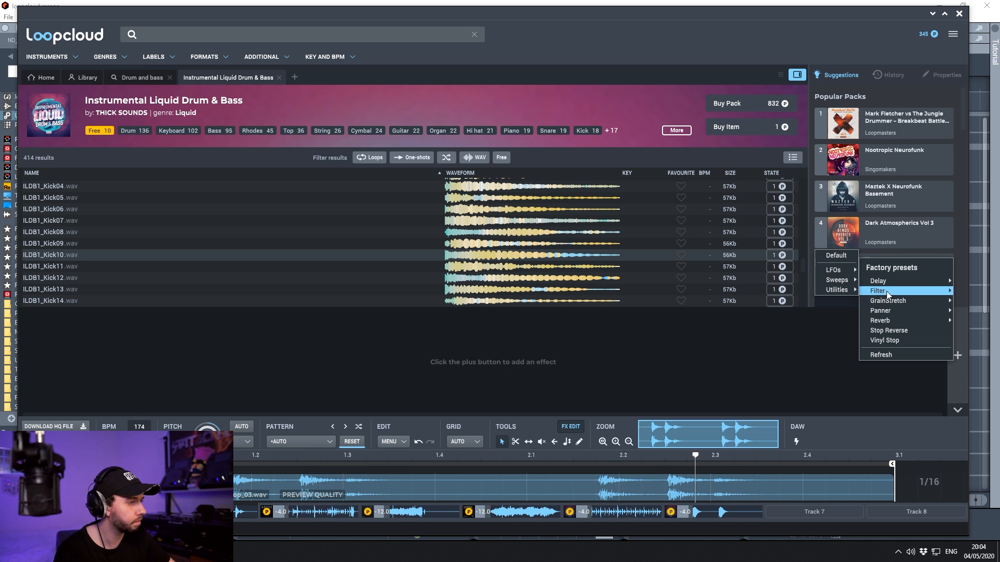
{"action": "left_click", "coordinate": [868, 290]}
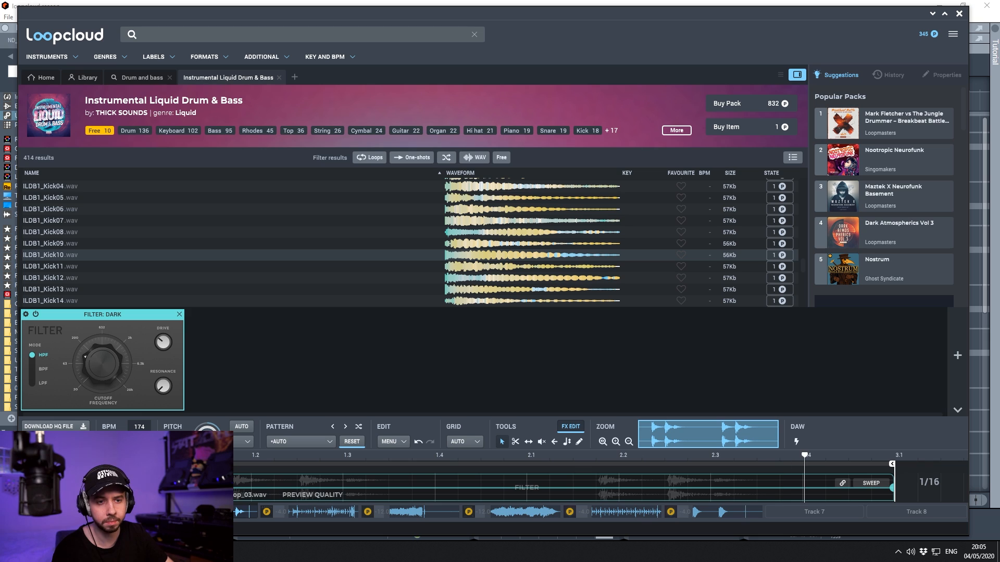
Add the Long cave reverb preset after the synth loop's filter and increase the reverb size.
{"action": "left_click", "coordinate": [957, 356]}
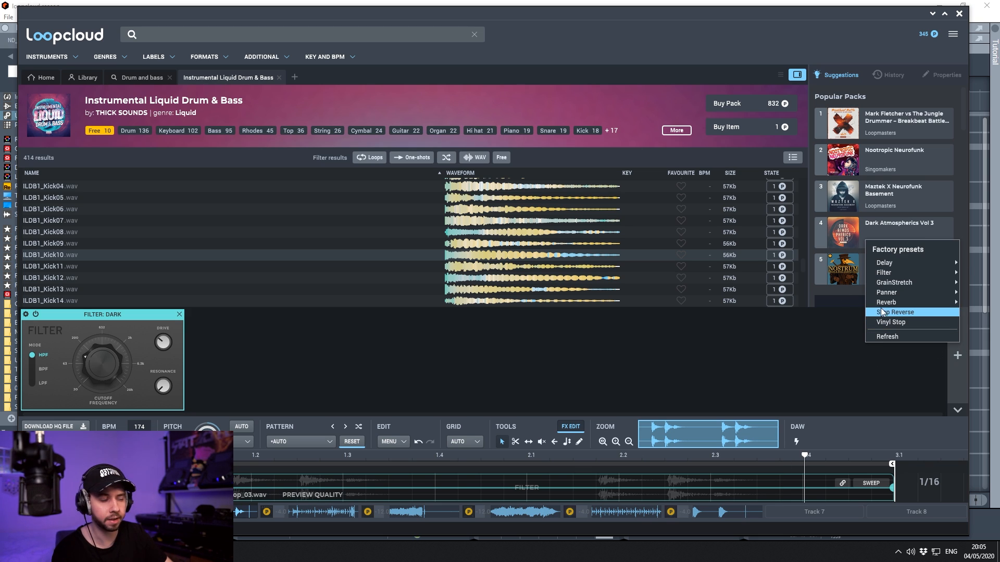
{"action": "mouse_move", "coordinate": [898, 292]}
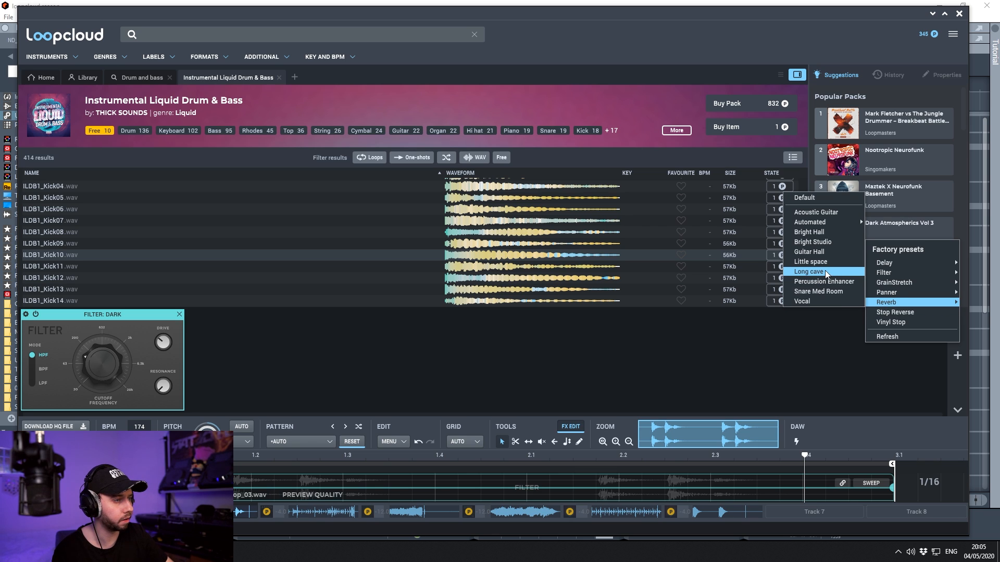
{"action": "left_click", "coordinate": [828, 272]}
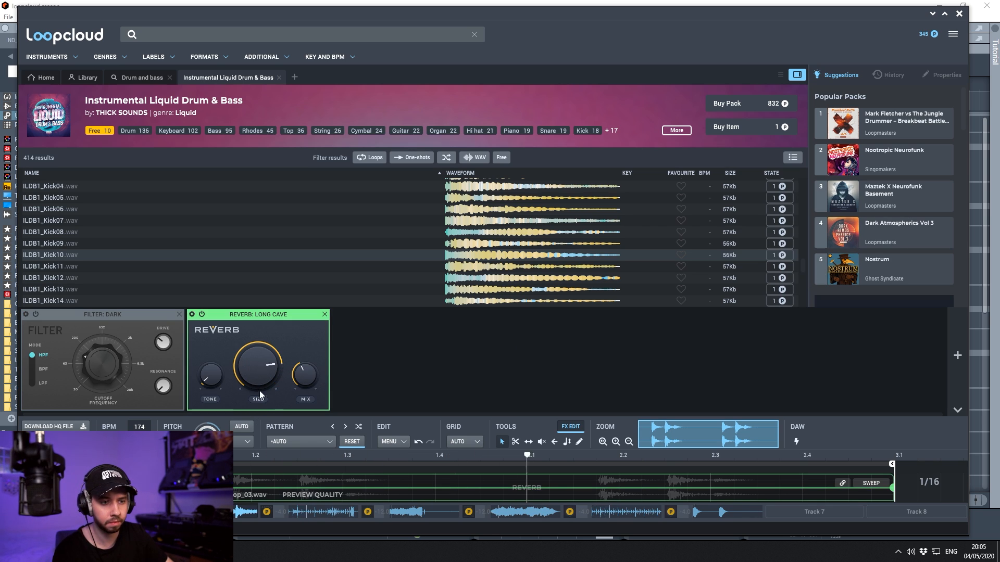
{"action": "left_click_drag", "start_coordinate": [257, 374], "coordinate": [252, 347]}
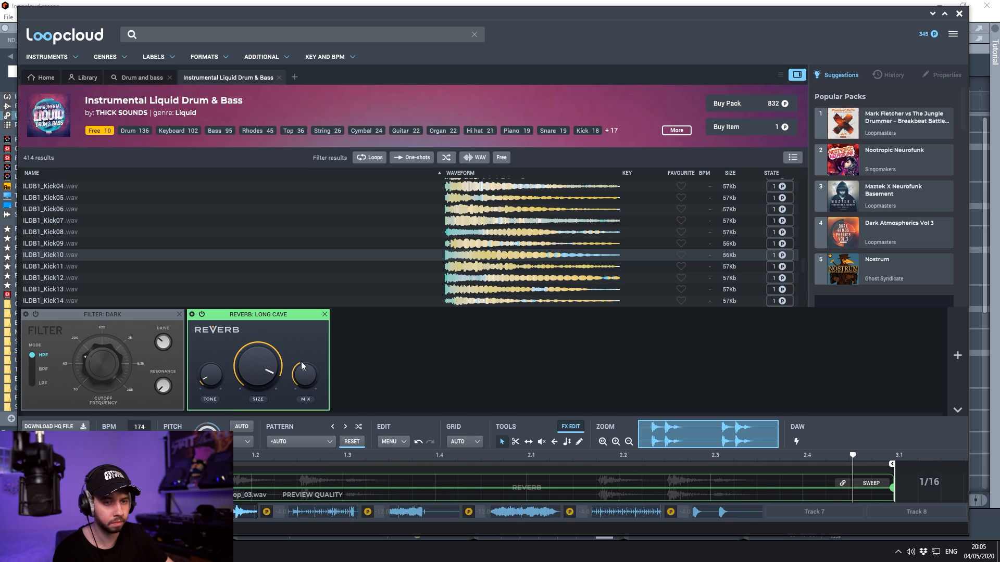
Move the synth loop's Dark filter after the Long cave reverb and adjust its cutoff frequency.
{"action": "left_click_drag", "start_coordinate": [99, 314], "coordinate": [378, 319]}
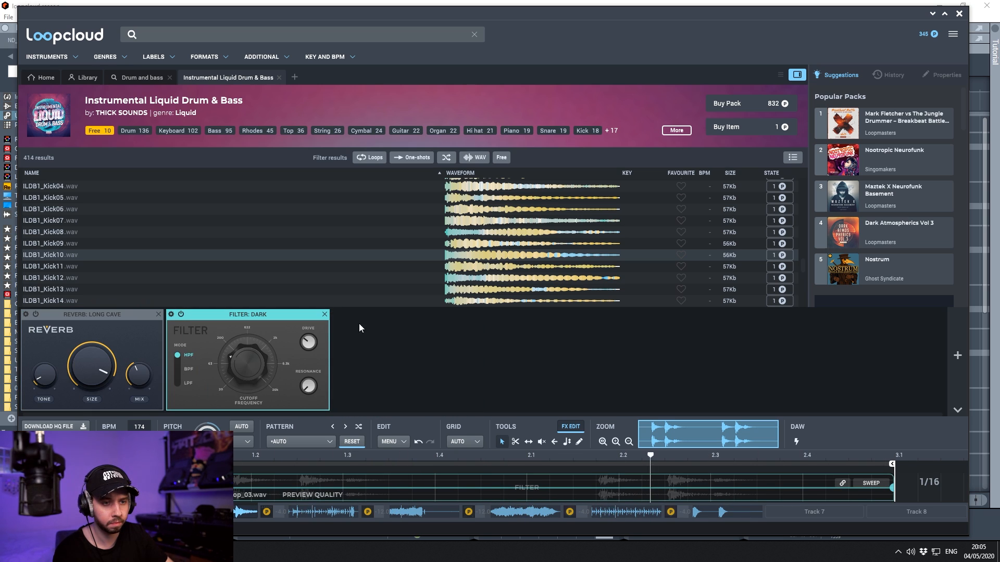
{"action": "left_click_drag", "start_coordinate": [235, 337], "coordinate": [240, 376]}
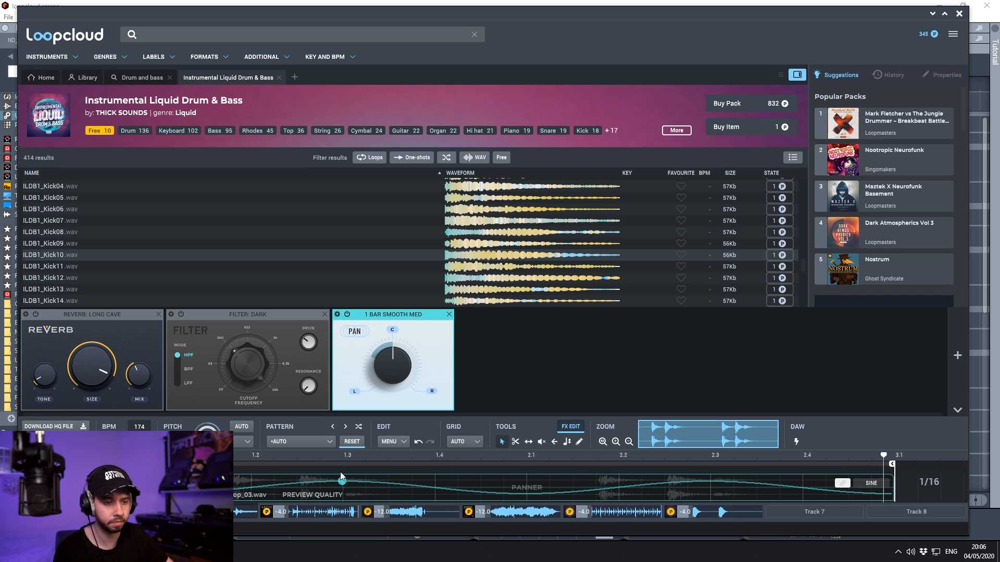
Add the automated Backbeat Verb reverb preset to the top drum loop track and raise the reverb mix to about halfway.
{"action": "mouse_move", "coordinate": [817, 306]}
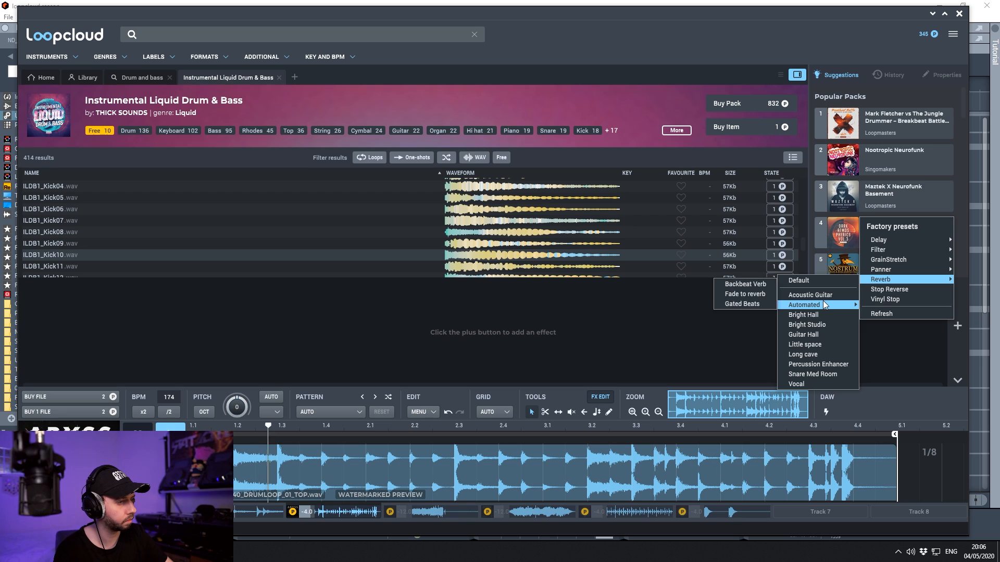
{"action": "left_click", "coordinate": [744, 284]}
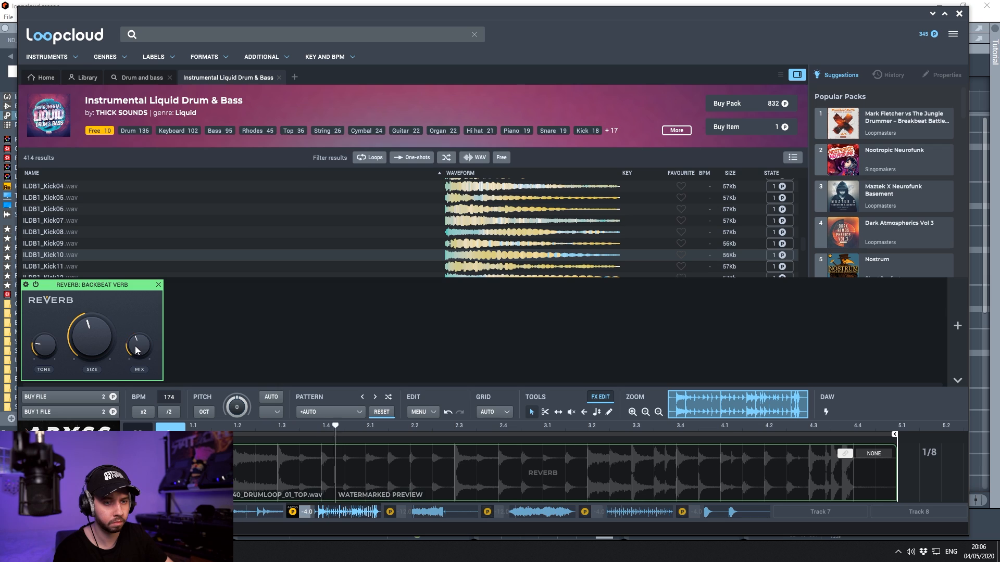
{"action": "left_click_drag", "start_coordinate": [139, 344], "coordinate": [138, 361]}
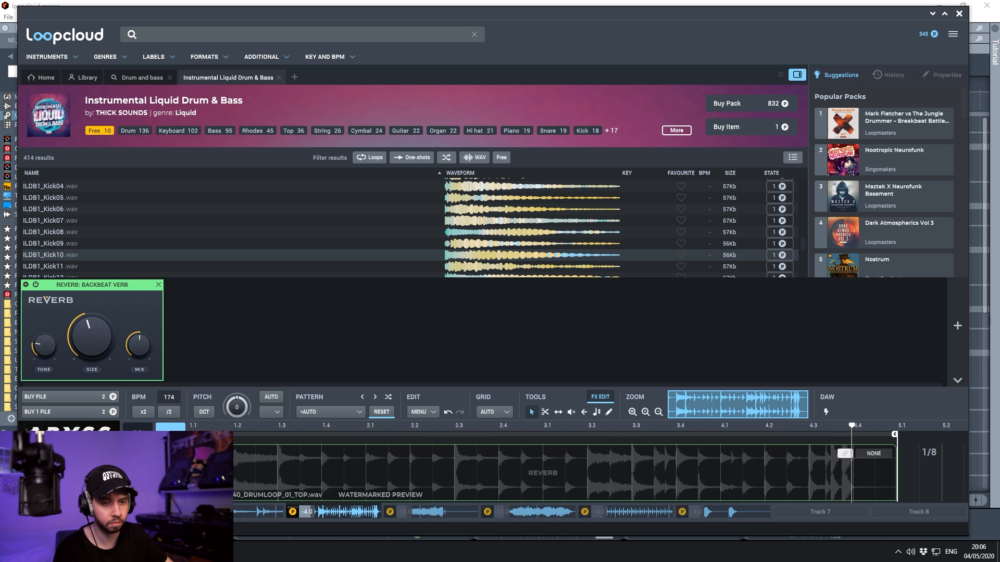
{"action": "left_click", "coordinate": [170, 452]}
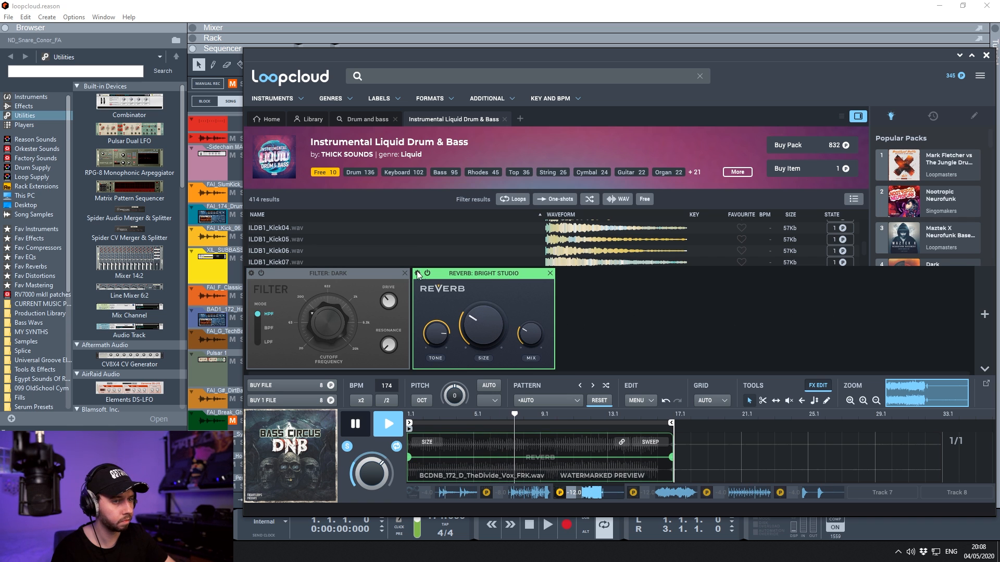
Load the Percussion Enhancer preset into the vocal loop's reverb, unsolo that track and pause the full mix.
{"action": "left_click", "coordinate": [417, 274]}
{"action": "mouse_move", "coordinate": [430, 292]}
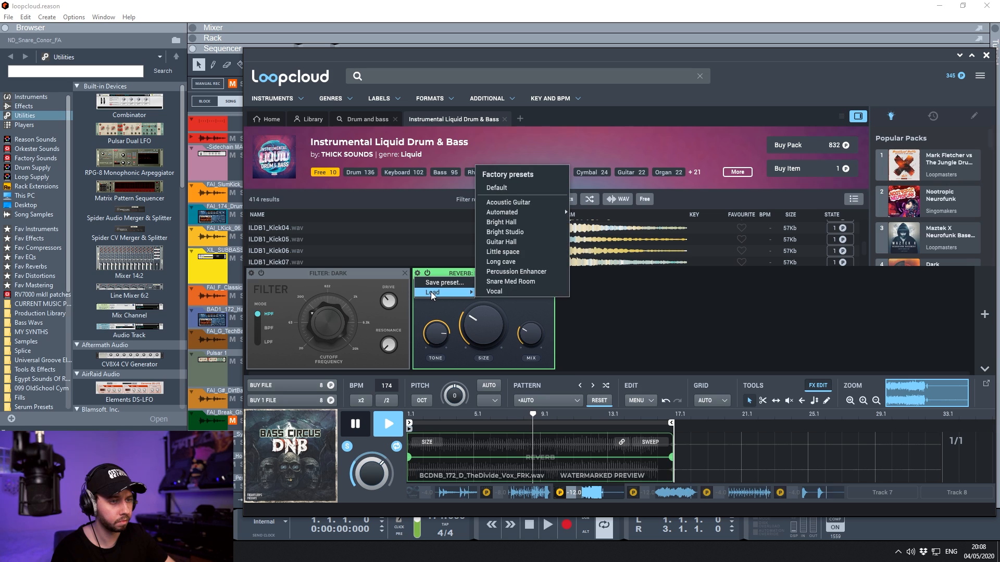
{"action": "left_click", "coordinate": [522, 273]}
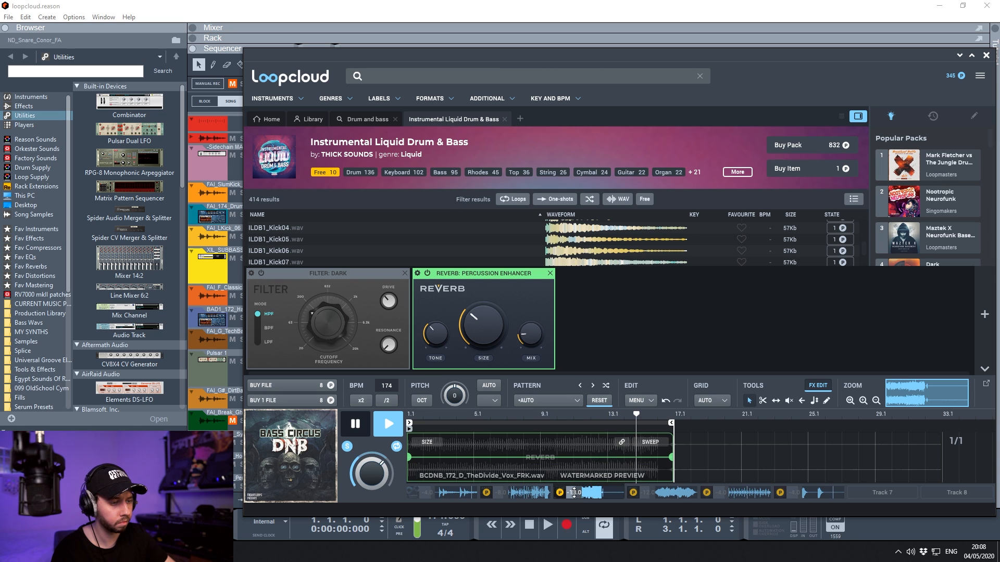
{"action": "left_click", "coordinate": [347, 447]}
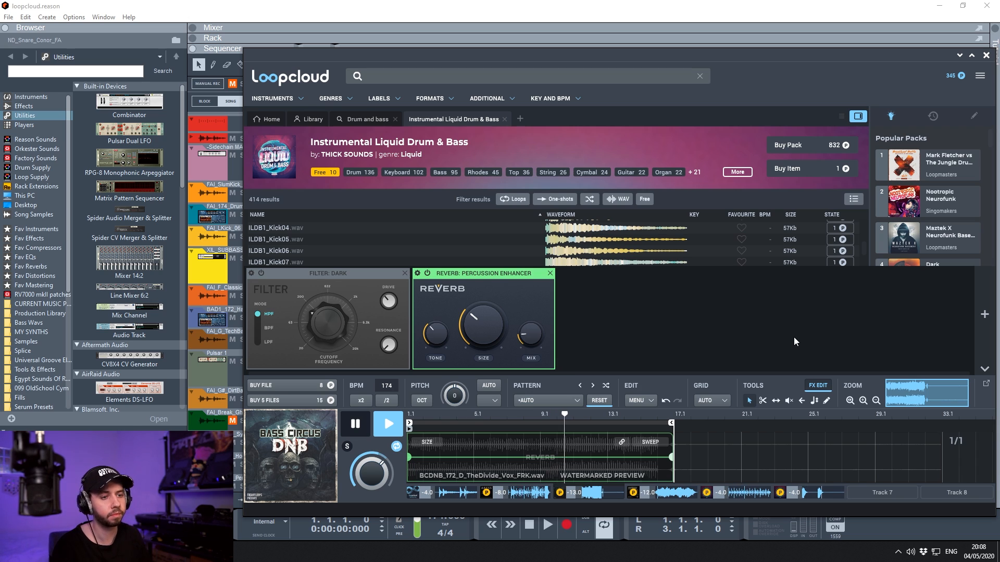
{"action": "key", "text": "space"}
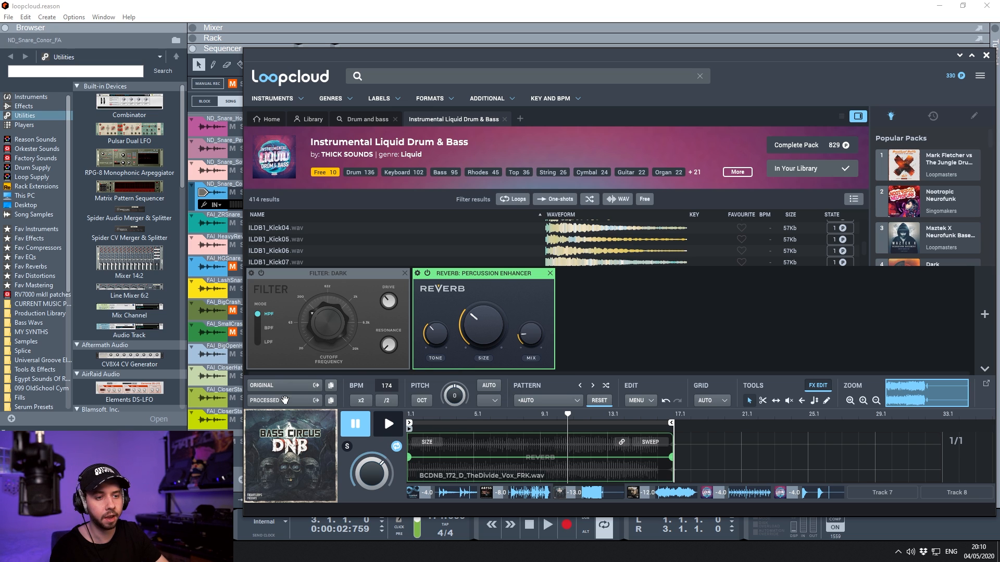
Bring the processed multitrack mix into the Reason sequencer as a new audio track and audition it in solo.
{"action": "left_click_drag", "start_coordinate": [274, 401], "coordinate": [224, 406]}
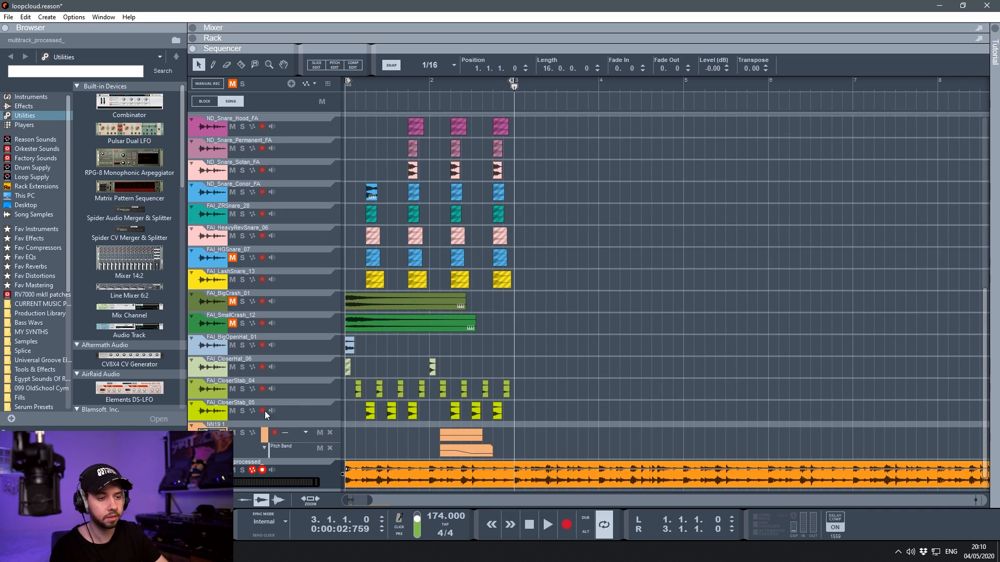
{"action": "scroll", "coordinate": [264, 411], "scroll_direction": "down", "scroll_amount": 1}
{"action": "left_click", "coordinate": [243, 449]}
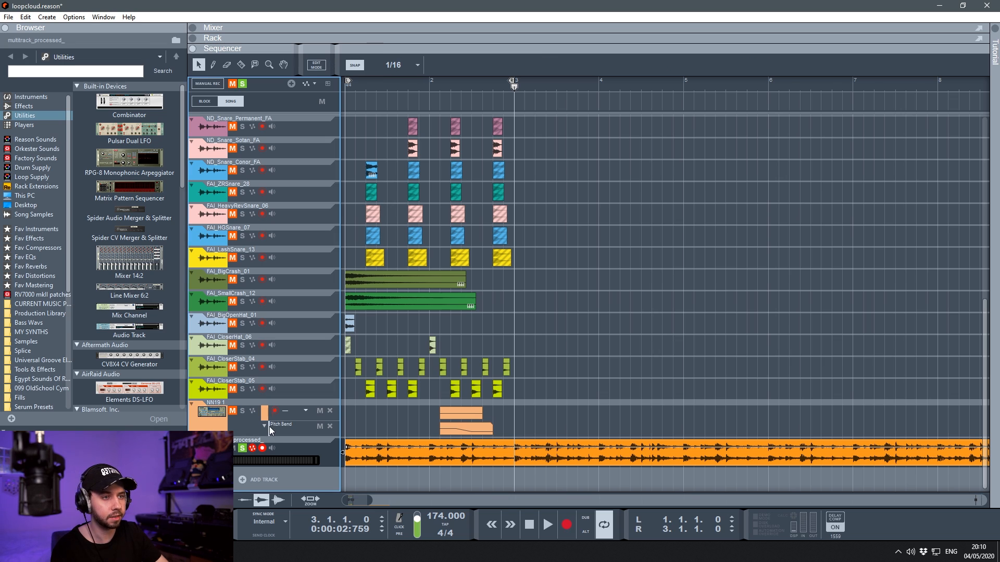
{"action": "key", "text": "space"}
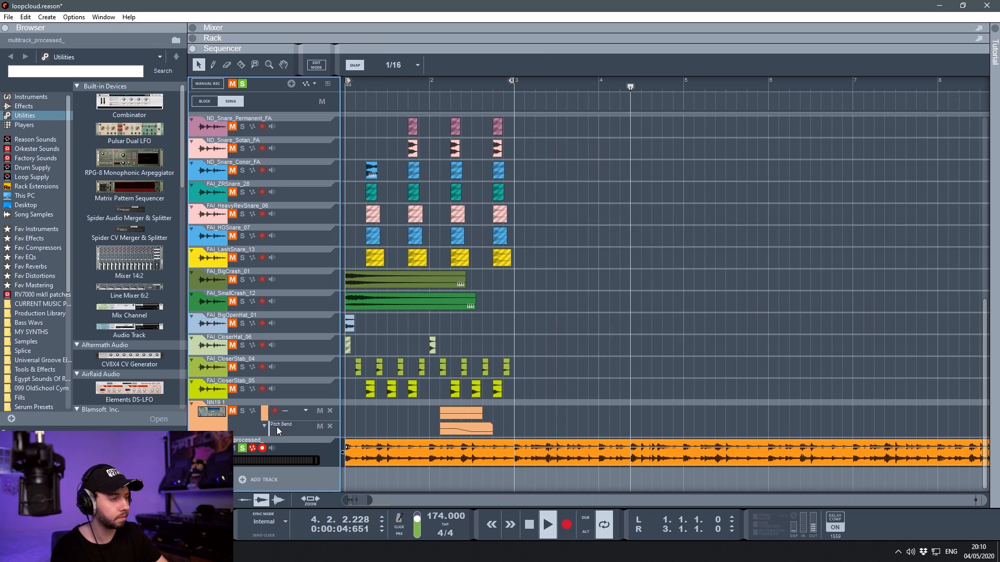
{"action": "key", "text": "space"}
{"action": "left_click", "coordinate": [242, 449]}
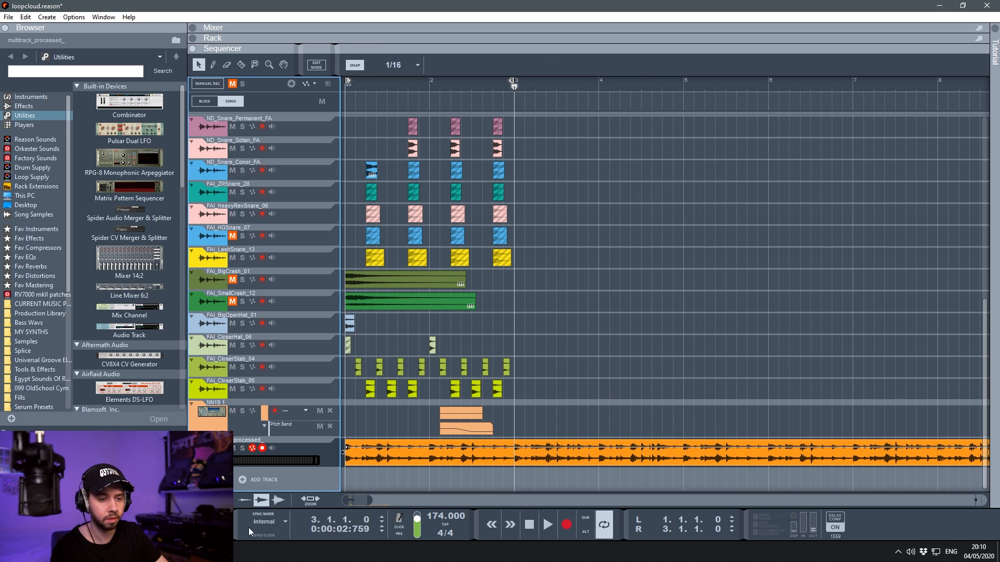
Switch to Loopcloud, bring the BCDNB_172_D_TheDivide_Vox_FRK loop into the Reason sequencer as a separate track and audition it in solo.
{"action": "left_click", "coordinate": [223, 552]}
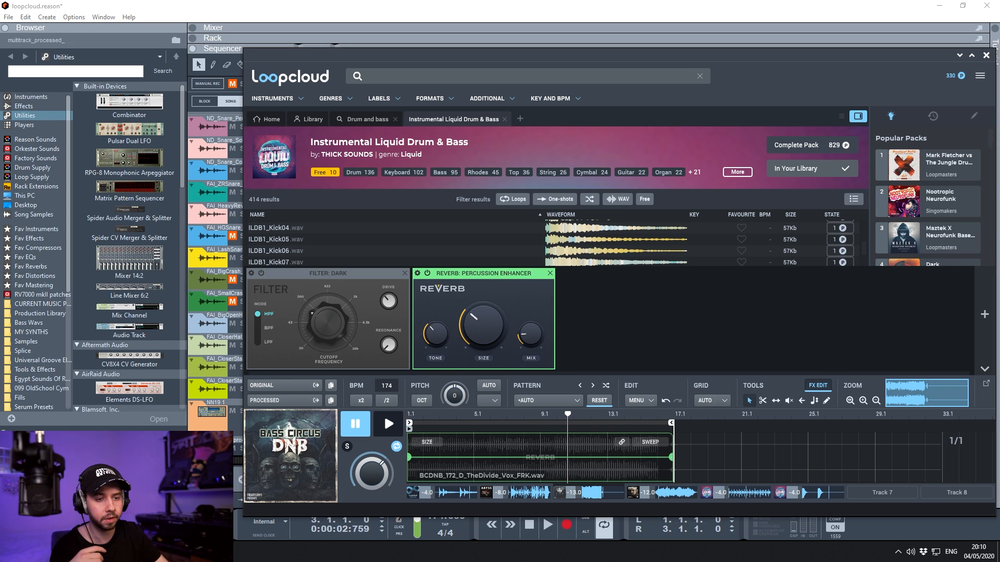
{"action": "left_click_drag", "start_coordinate": [245, 453], "coordinate": [229, 469]}
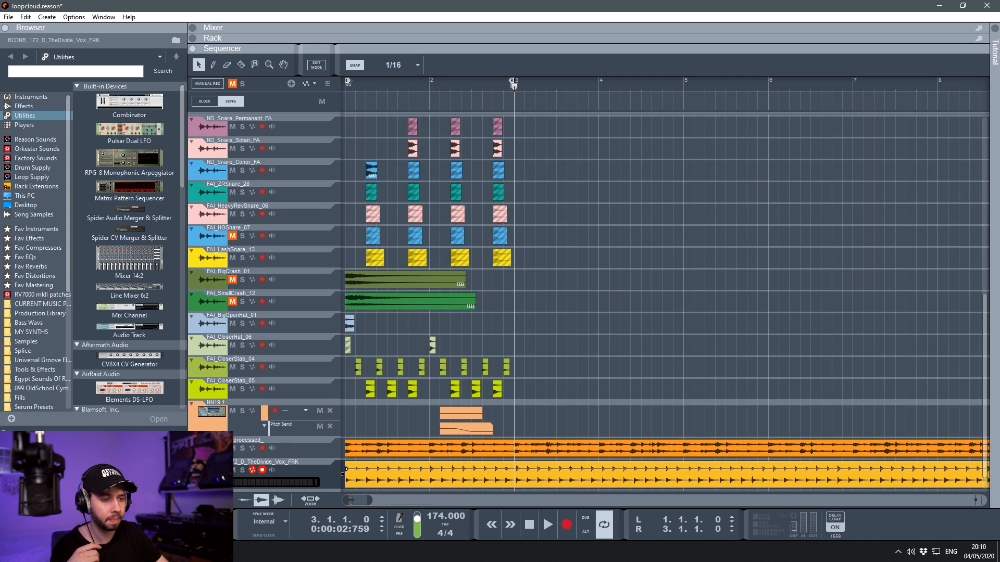
{"action": "left_click", "coordinate": [243, 470]}
{"action": "scroll", "coordinate": [346, 428], "scroll_direction": "down", "scroll_amount": 1}
{"action": "key", "text": "space"}
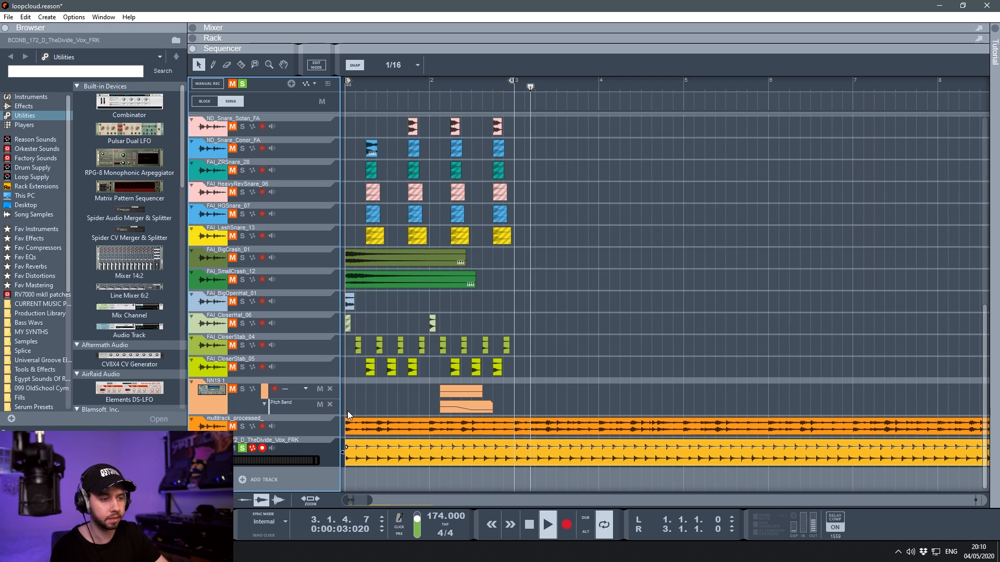
{"action": "key", "text": "space"}
Switch back to Loopcloud and select the FAI_174_D_SynthLoop_03 track.
{"action": "left_click", "coordinate": [223, 552]}
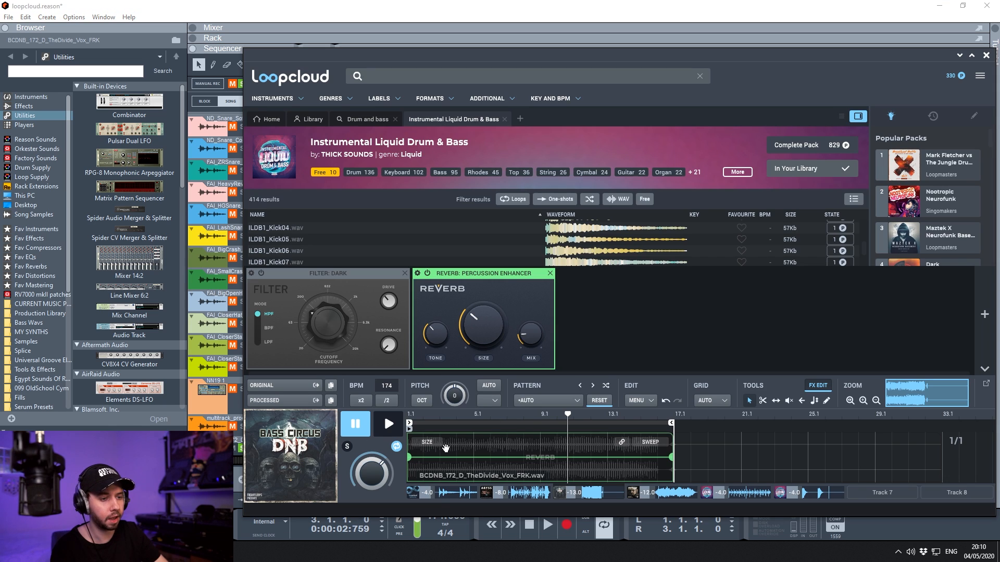
{"action": "left_click", "coordinate": [445, 493]}
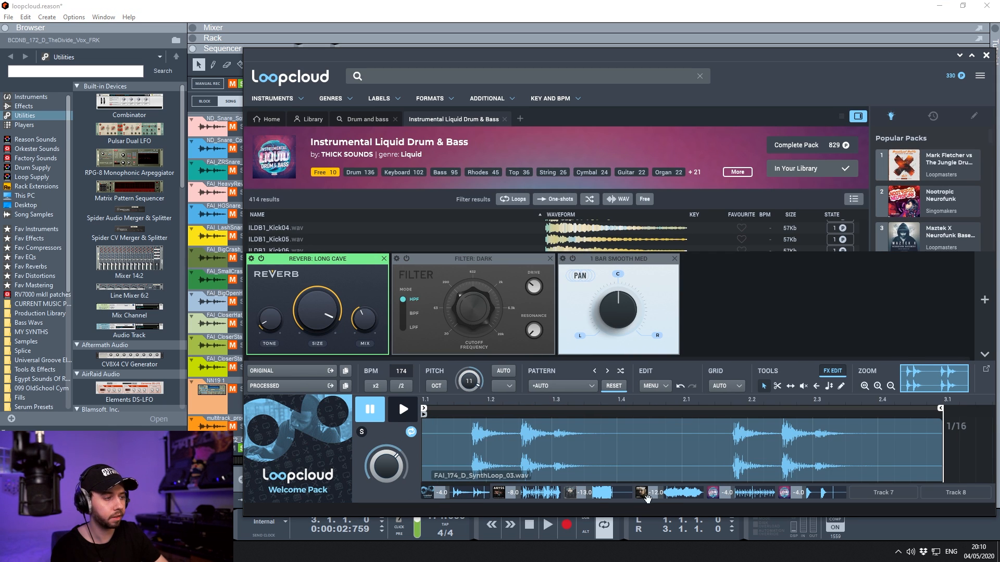